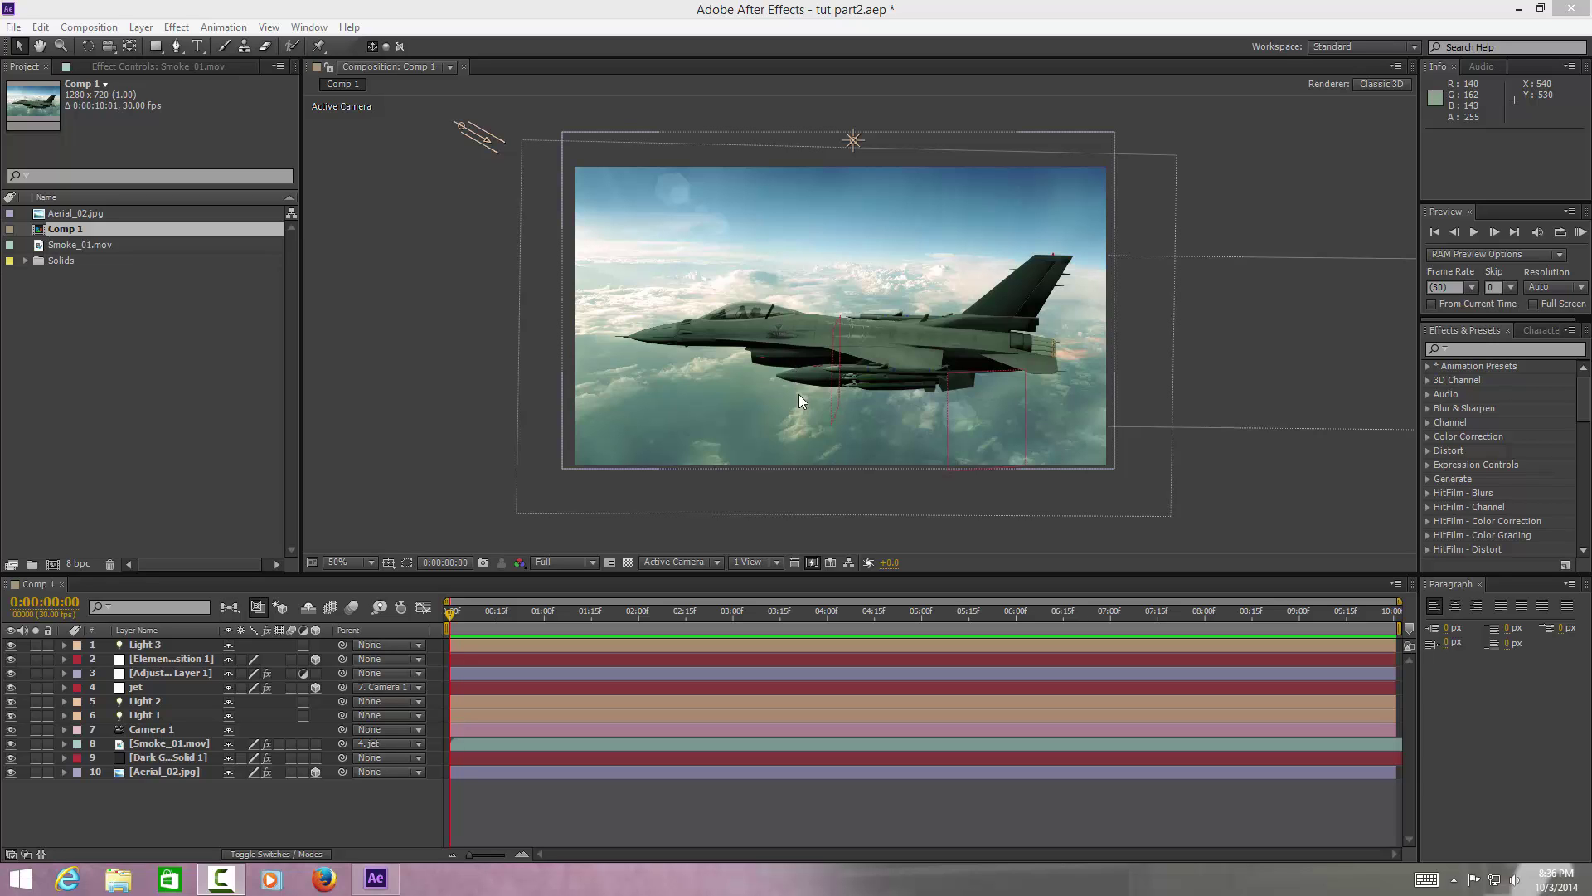
Inspect the jet's fuselage, exhaust and sky background in Comp 1 at close and full-frame magnifications
left_click(475, 435)
key("period")
key("period")
key("period")
key("period")
key("period")
key("period")
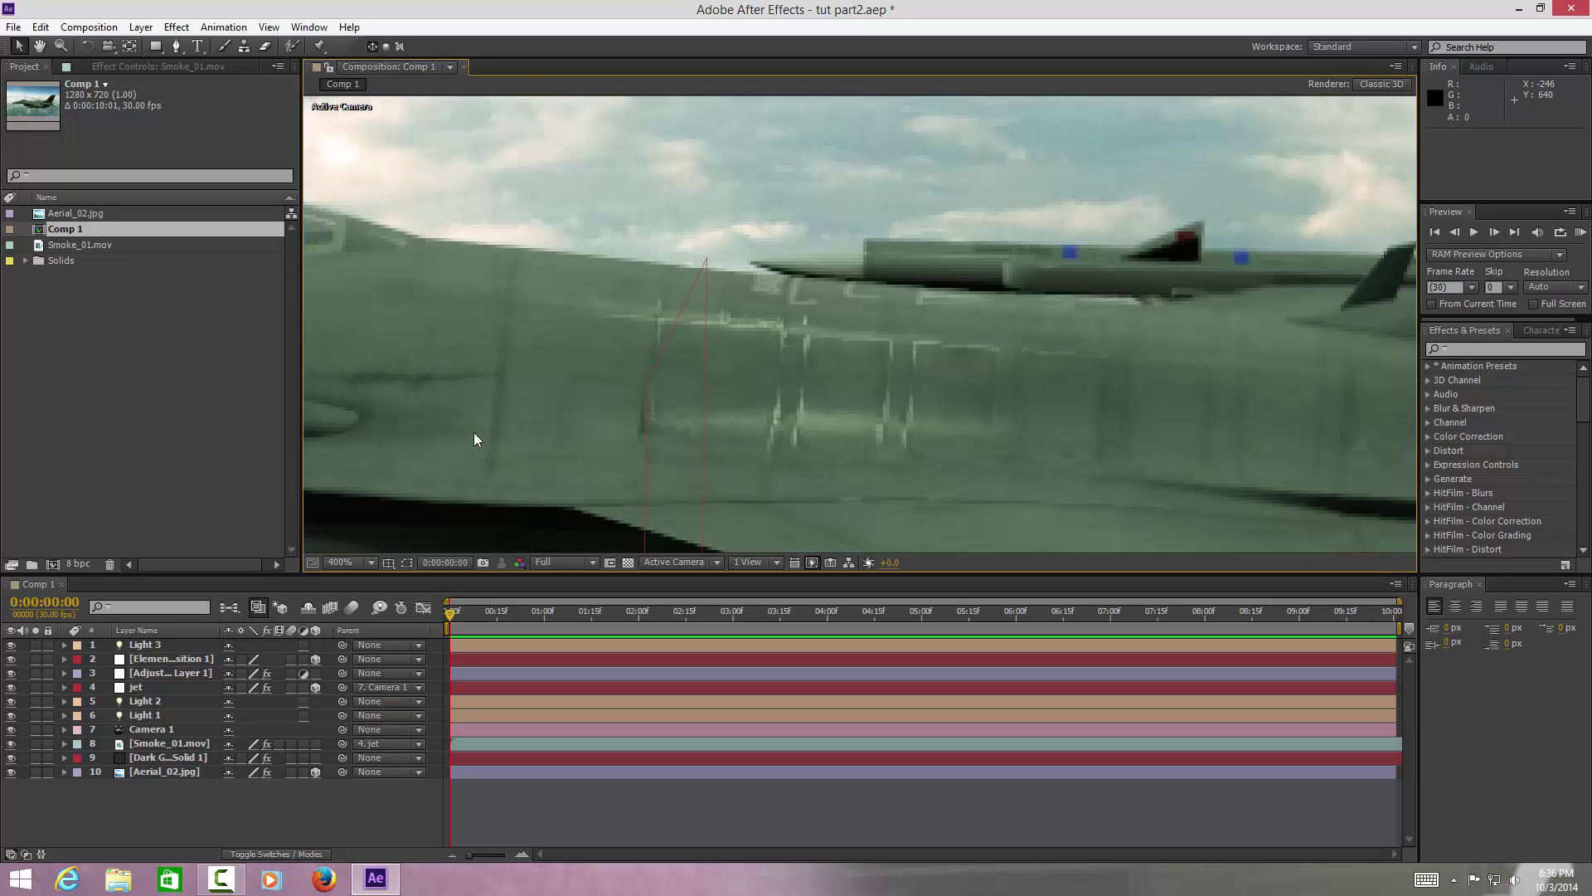
key("comma")
key("comma")
key("comma")
key("comma")
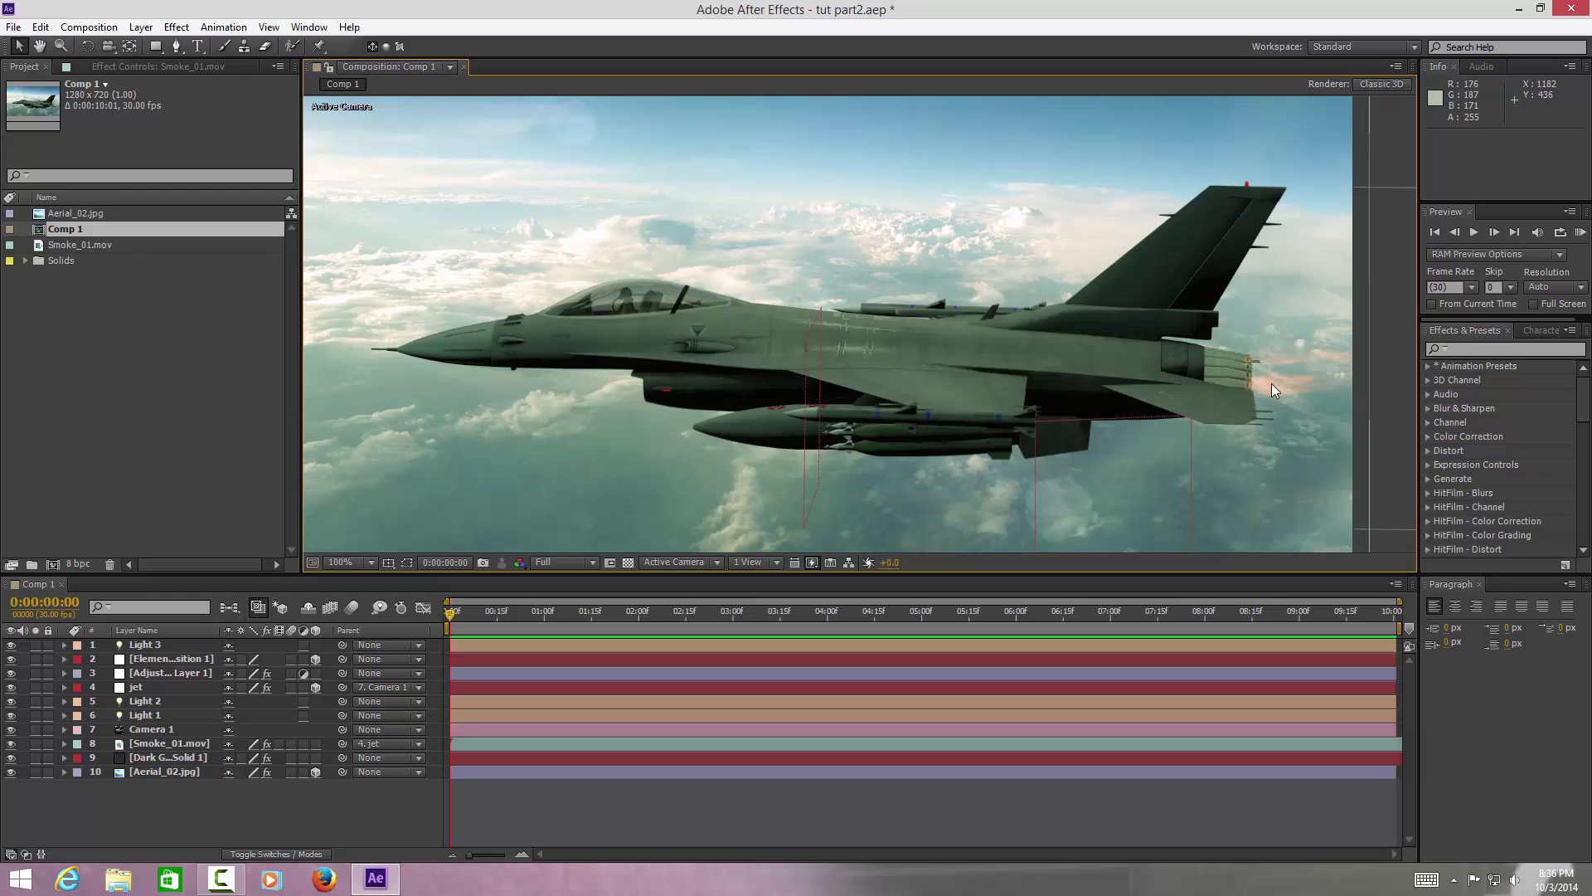
left_click_drag(1282, 380, 1293, 378)
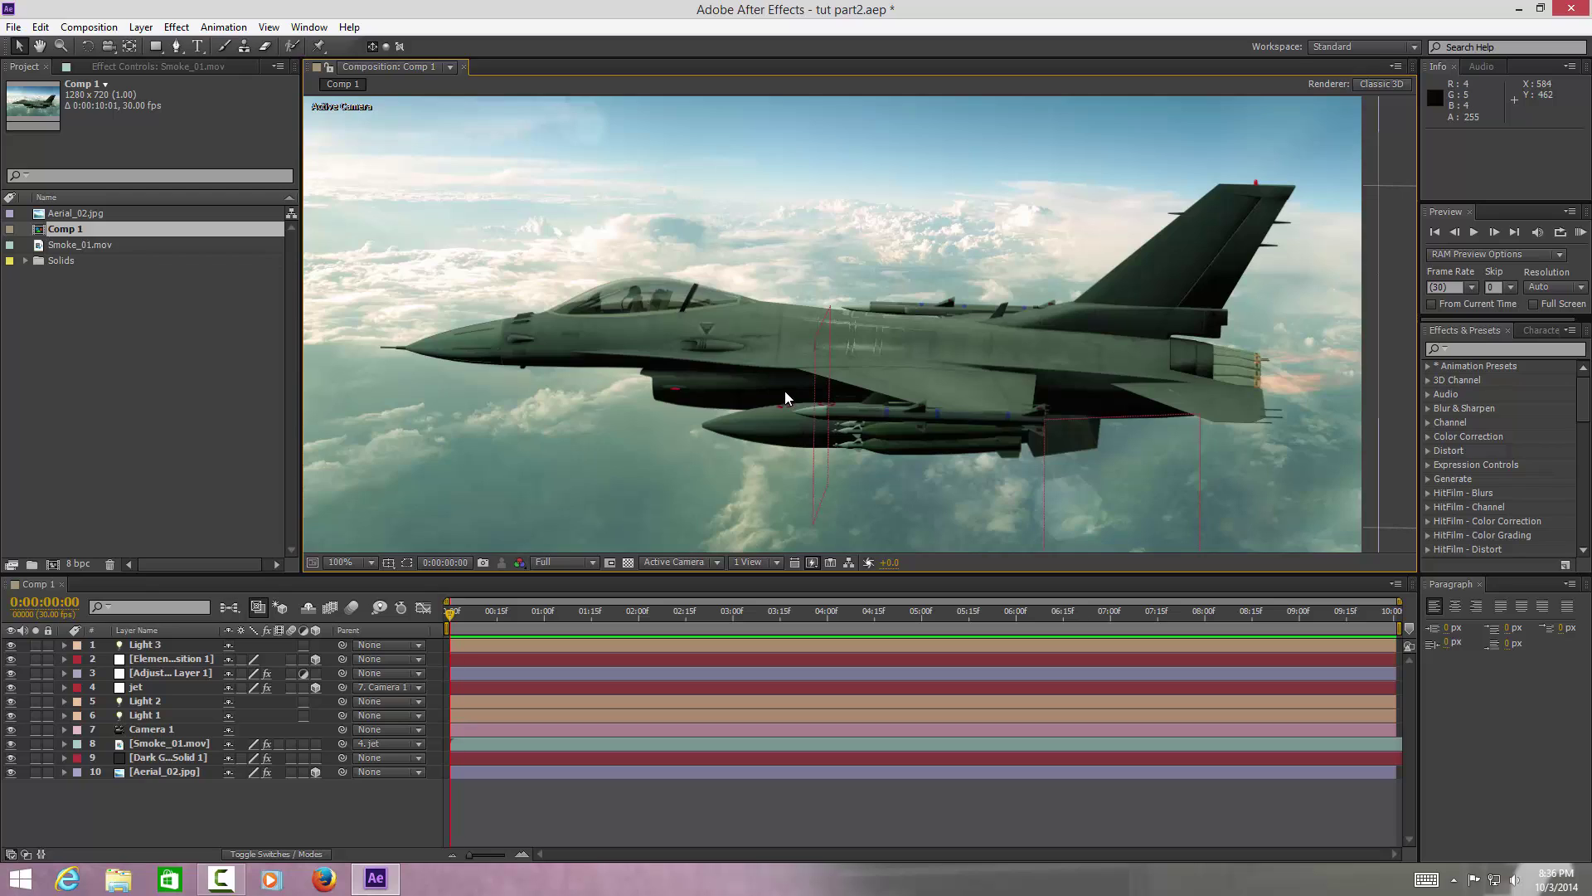
key("comma")
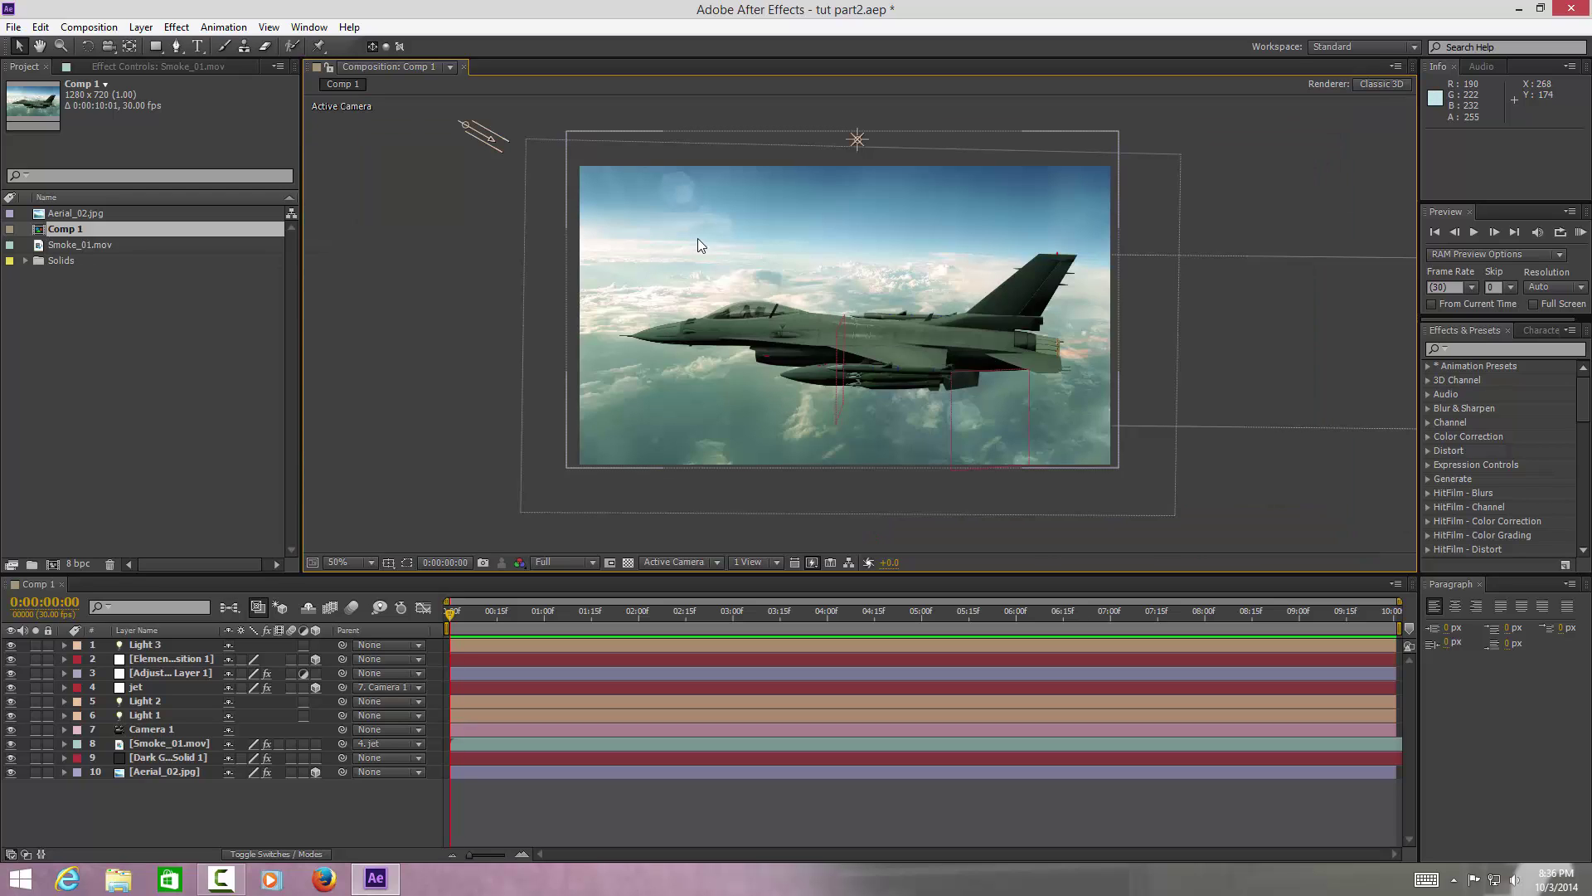
key("period")
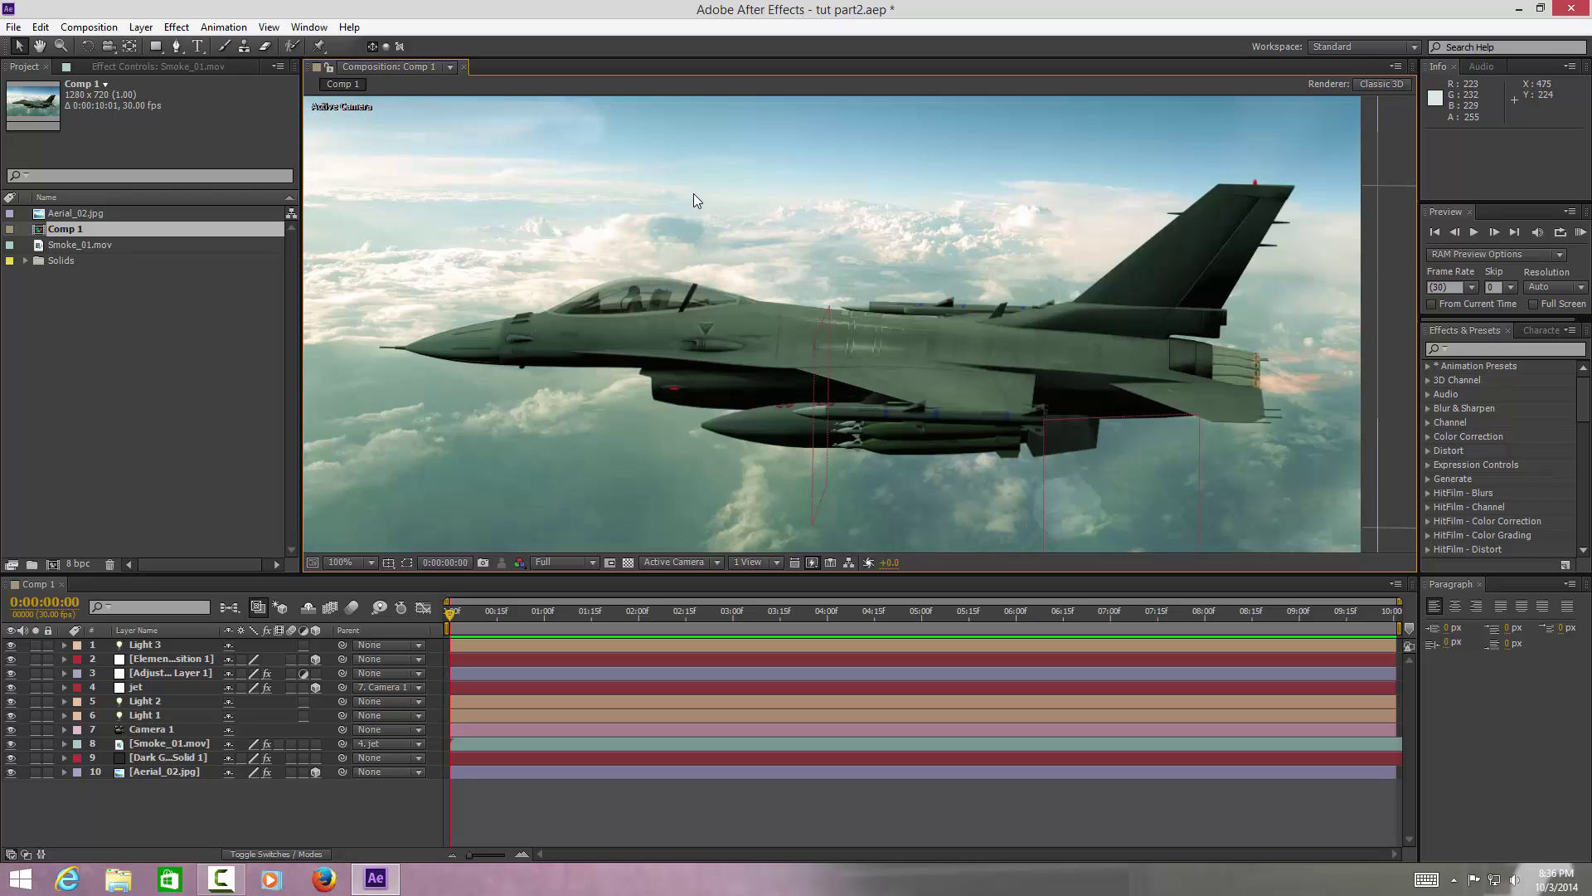
left_click_drag(694, 194, 704, 203)
key("comma")
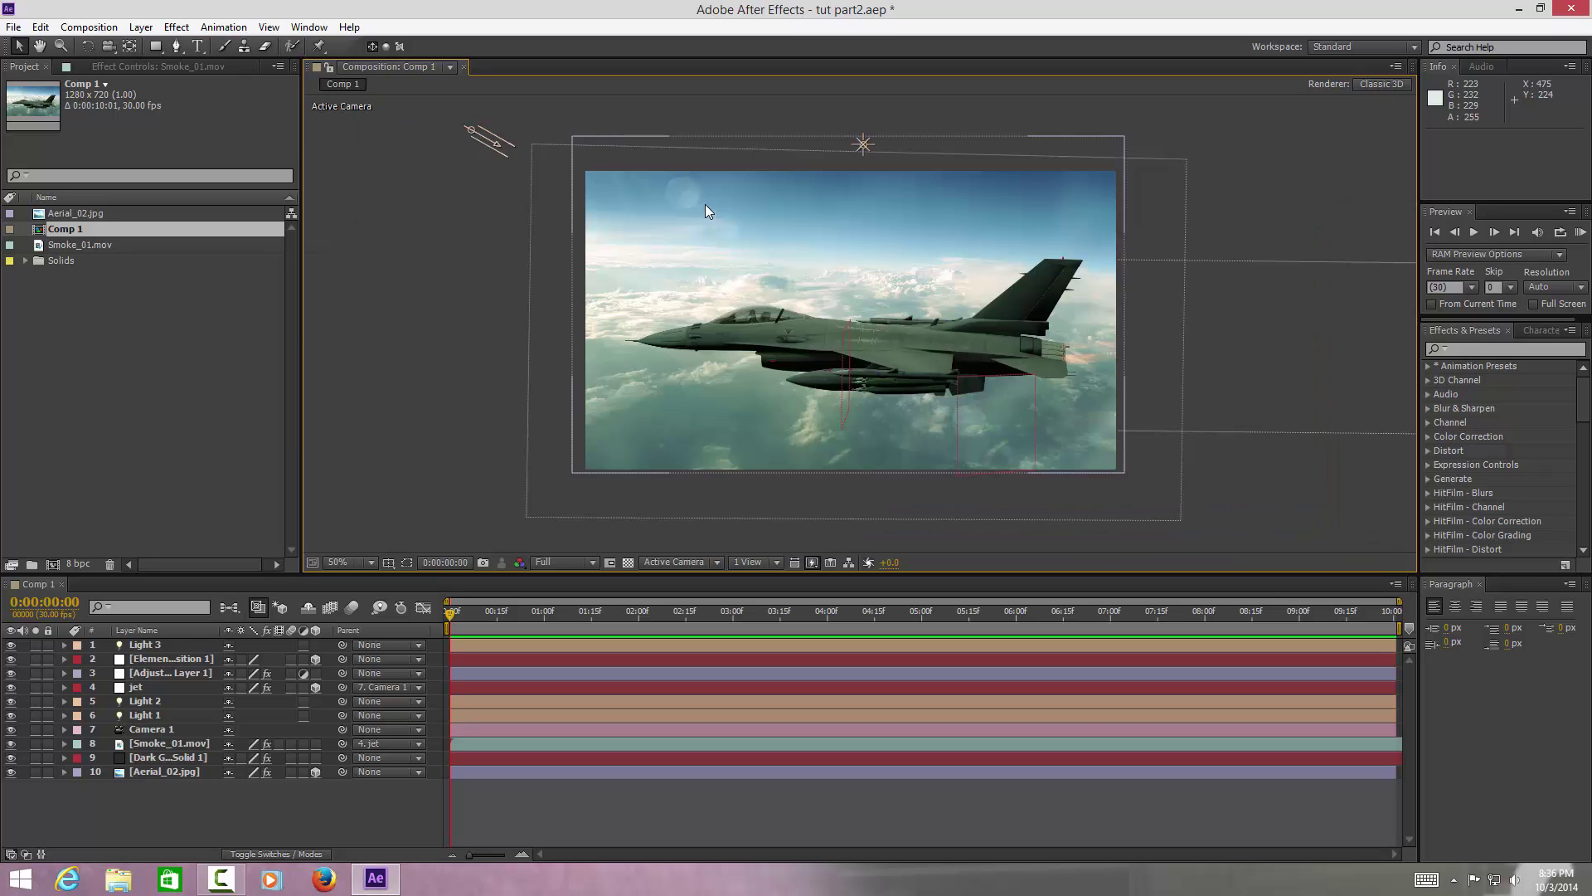
key("period")
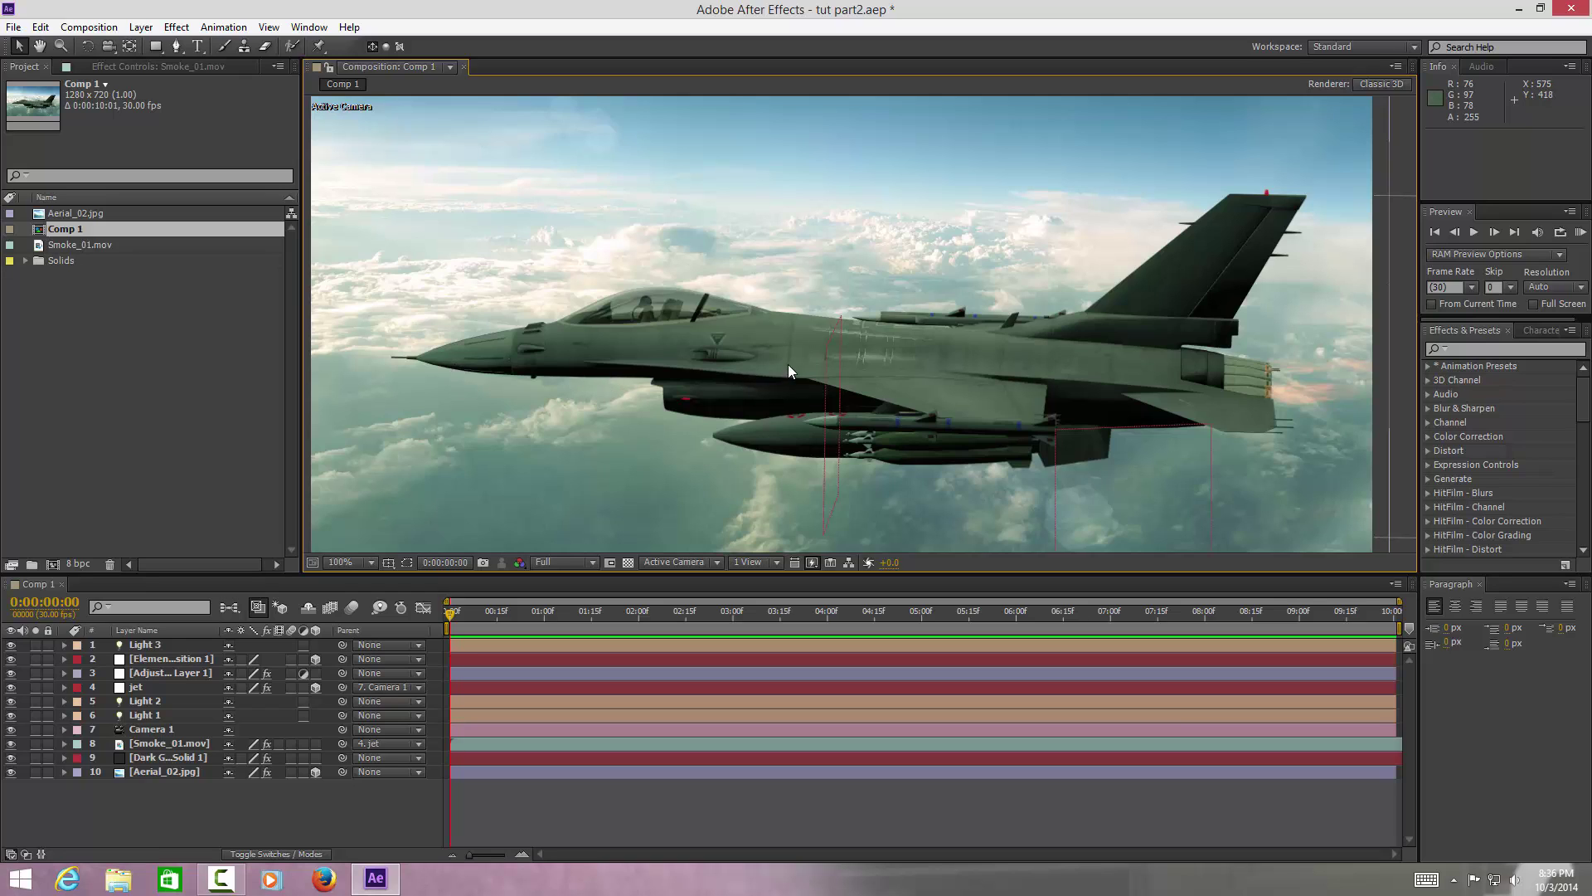
key("comma")
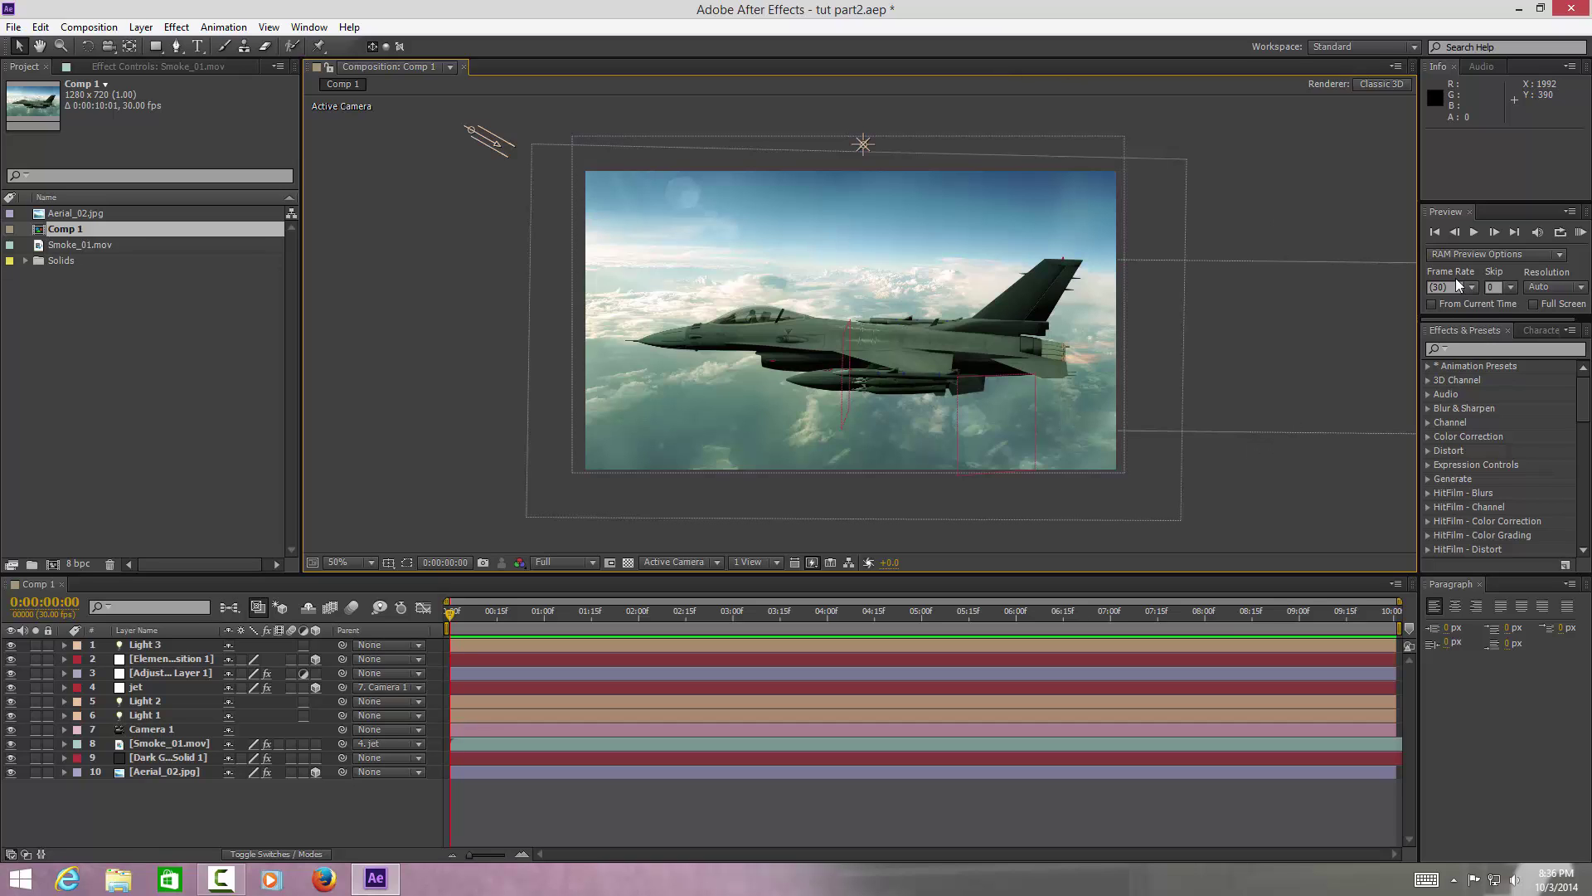
Preview the opening seconds of Comp 1 twice, returning to the first frame after each playback
left_click(1475, 232)
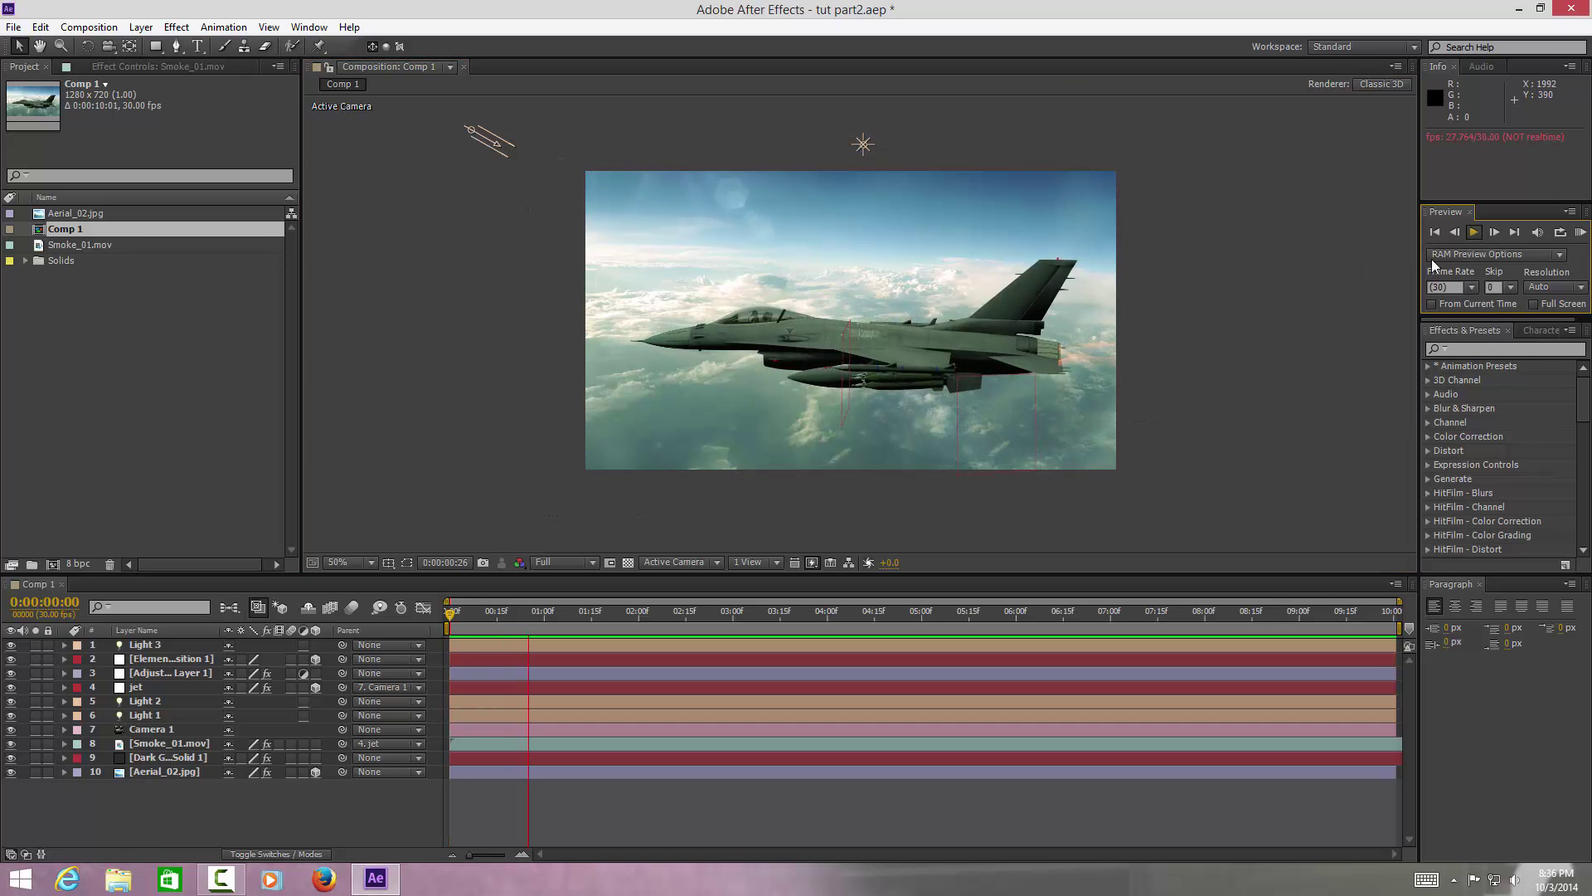
left_click(1473, 233)
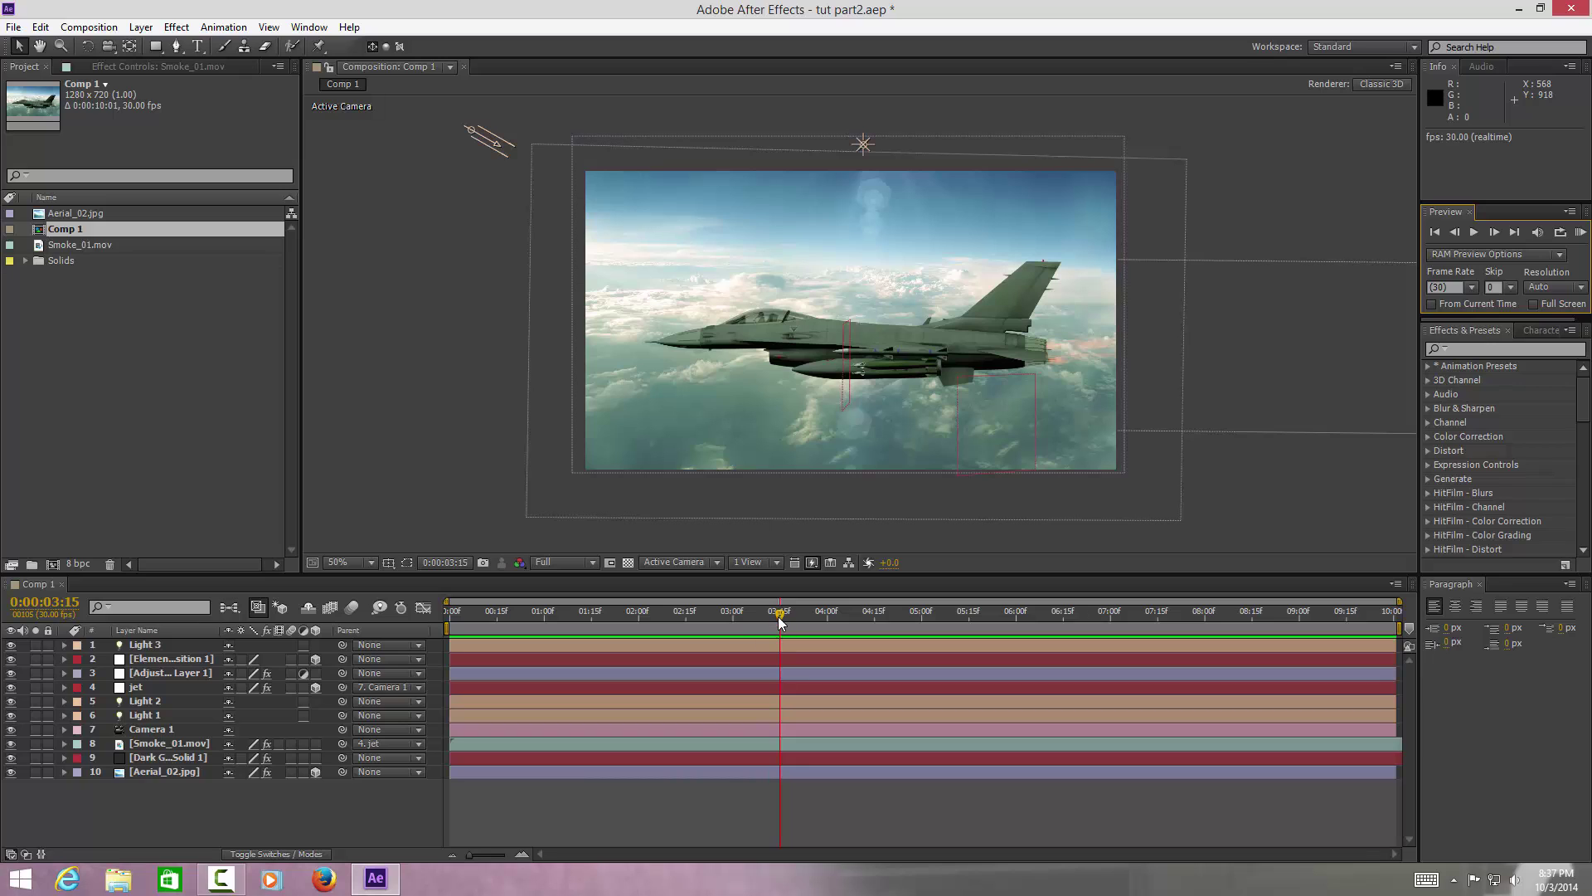
left_click_drag(779, 622, 448, 611)
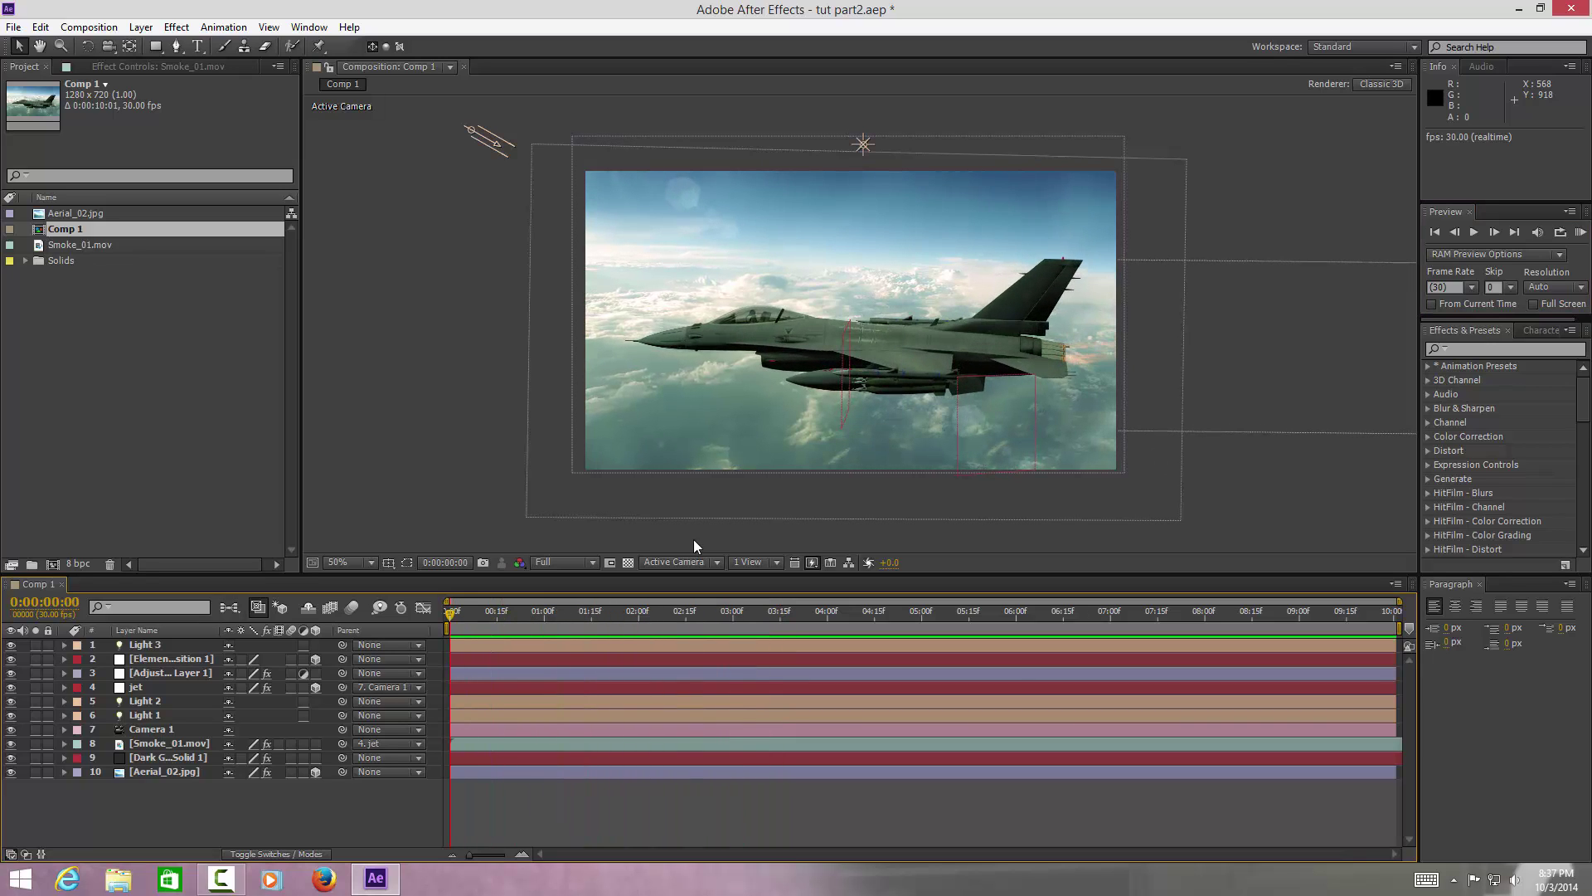
left_click(1476, 233)
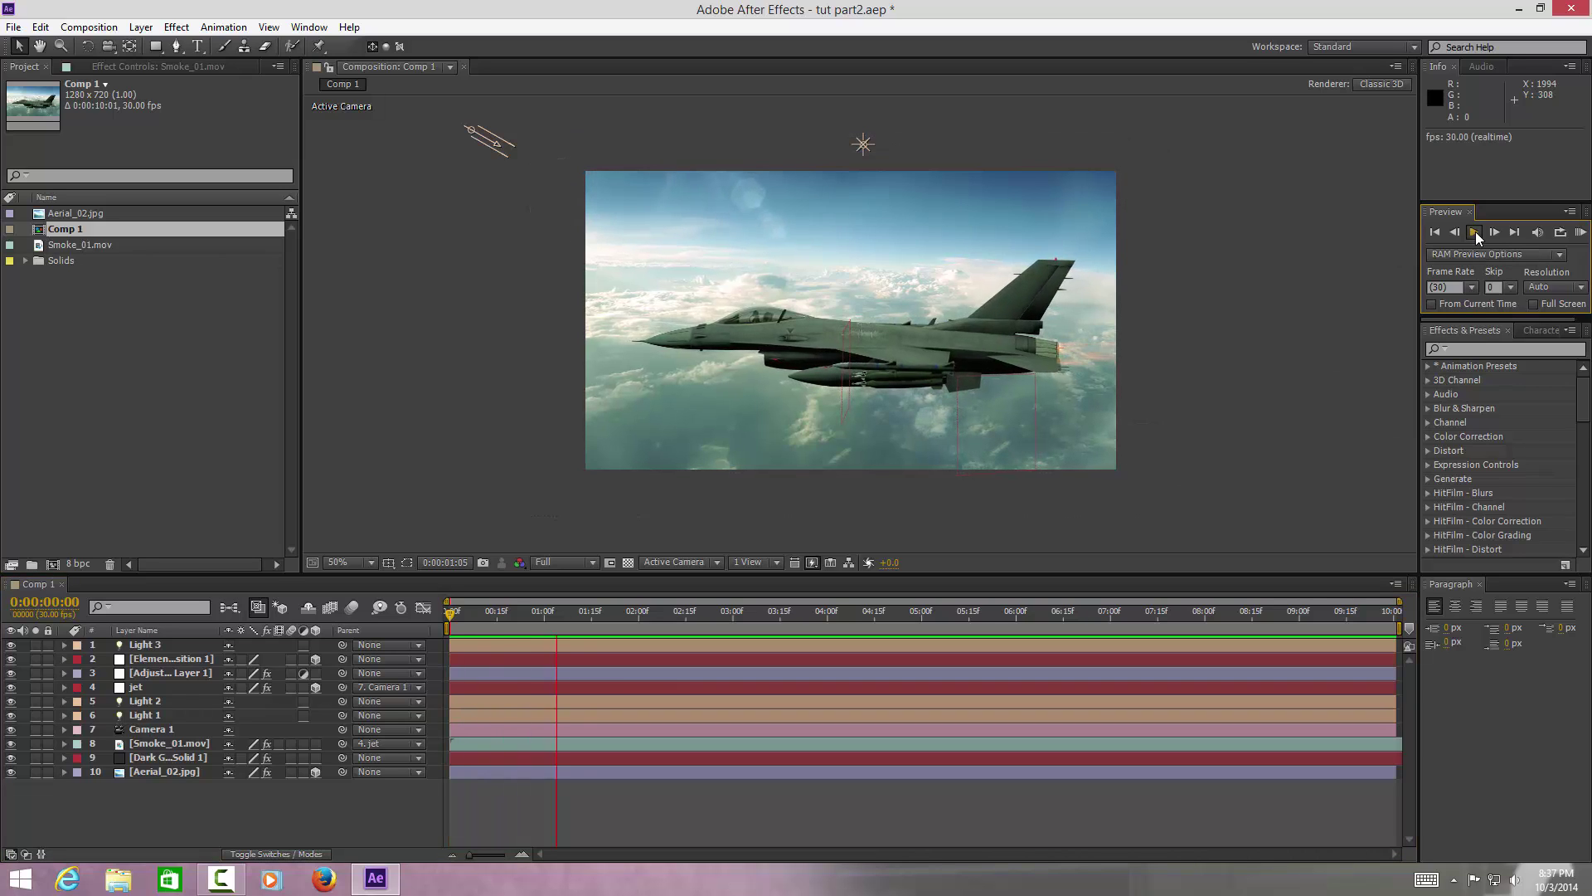
left_click(1476, 233)
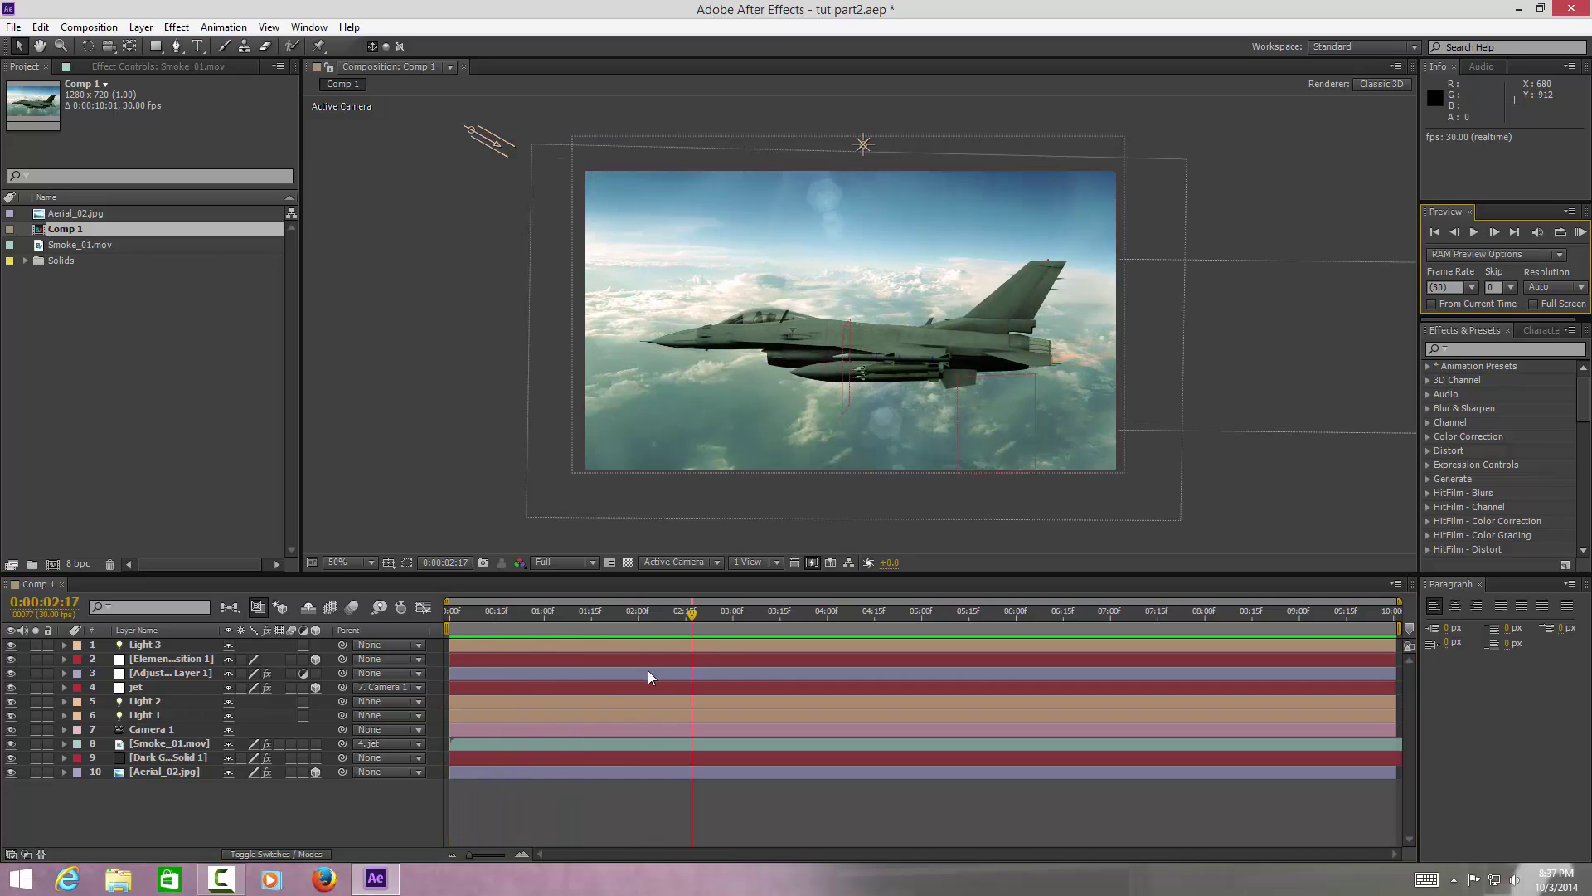
left_click_drag(703, 614, 304, 639)
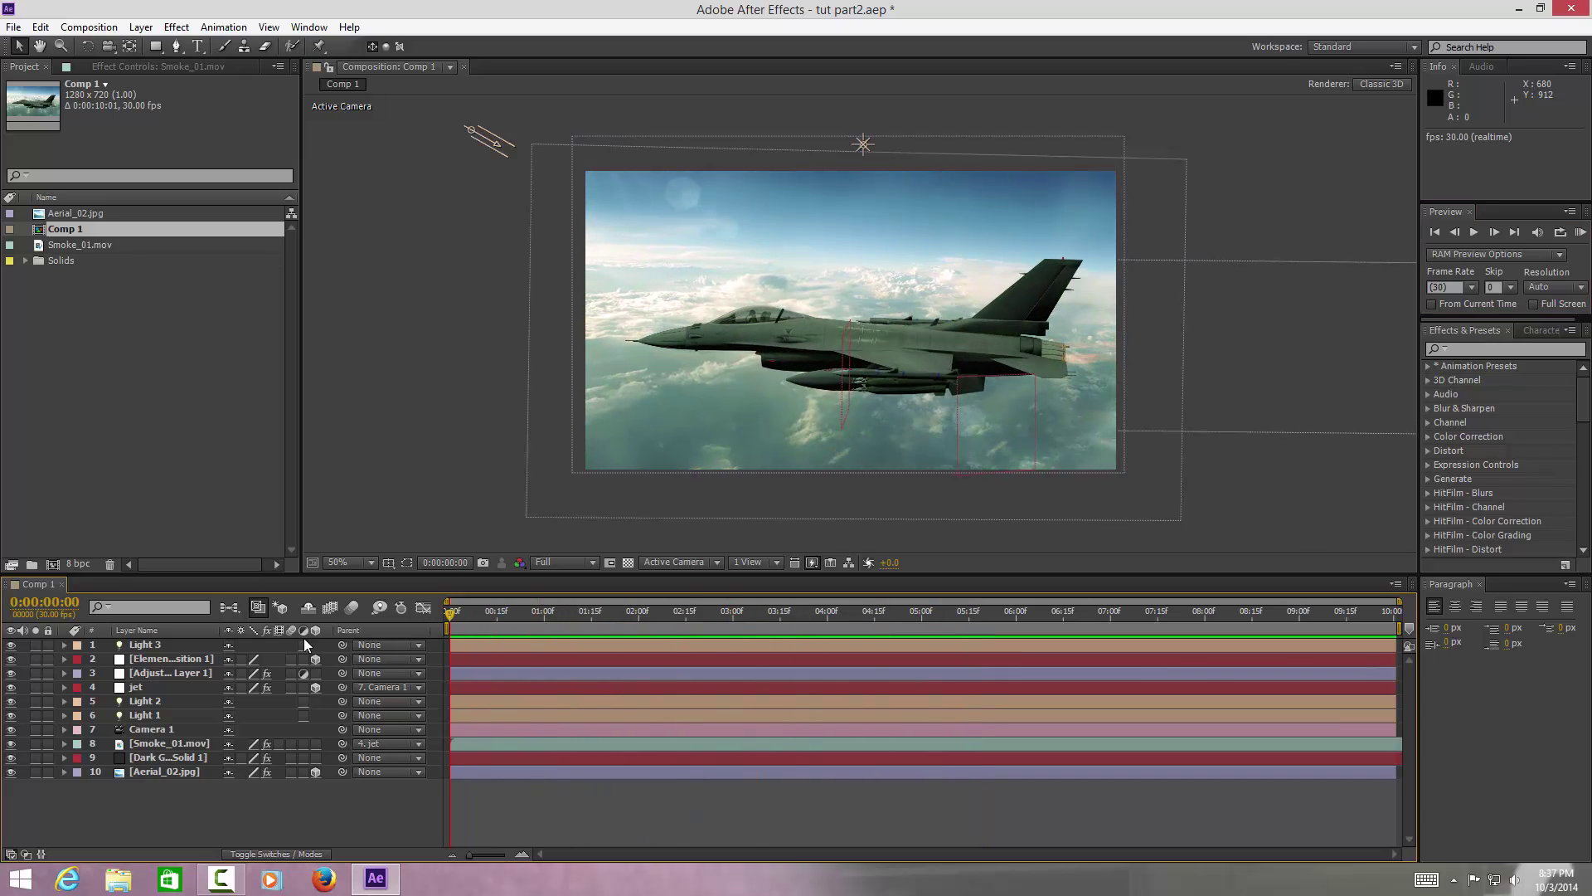
Review the effects on the Smoke_01.mov layer and scrub through the first three seconds of the animation
left_click(66, 743)
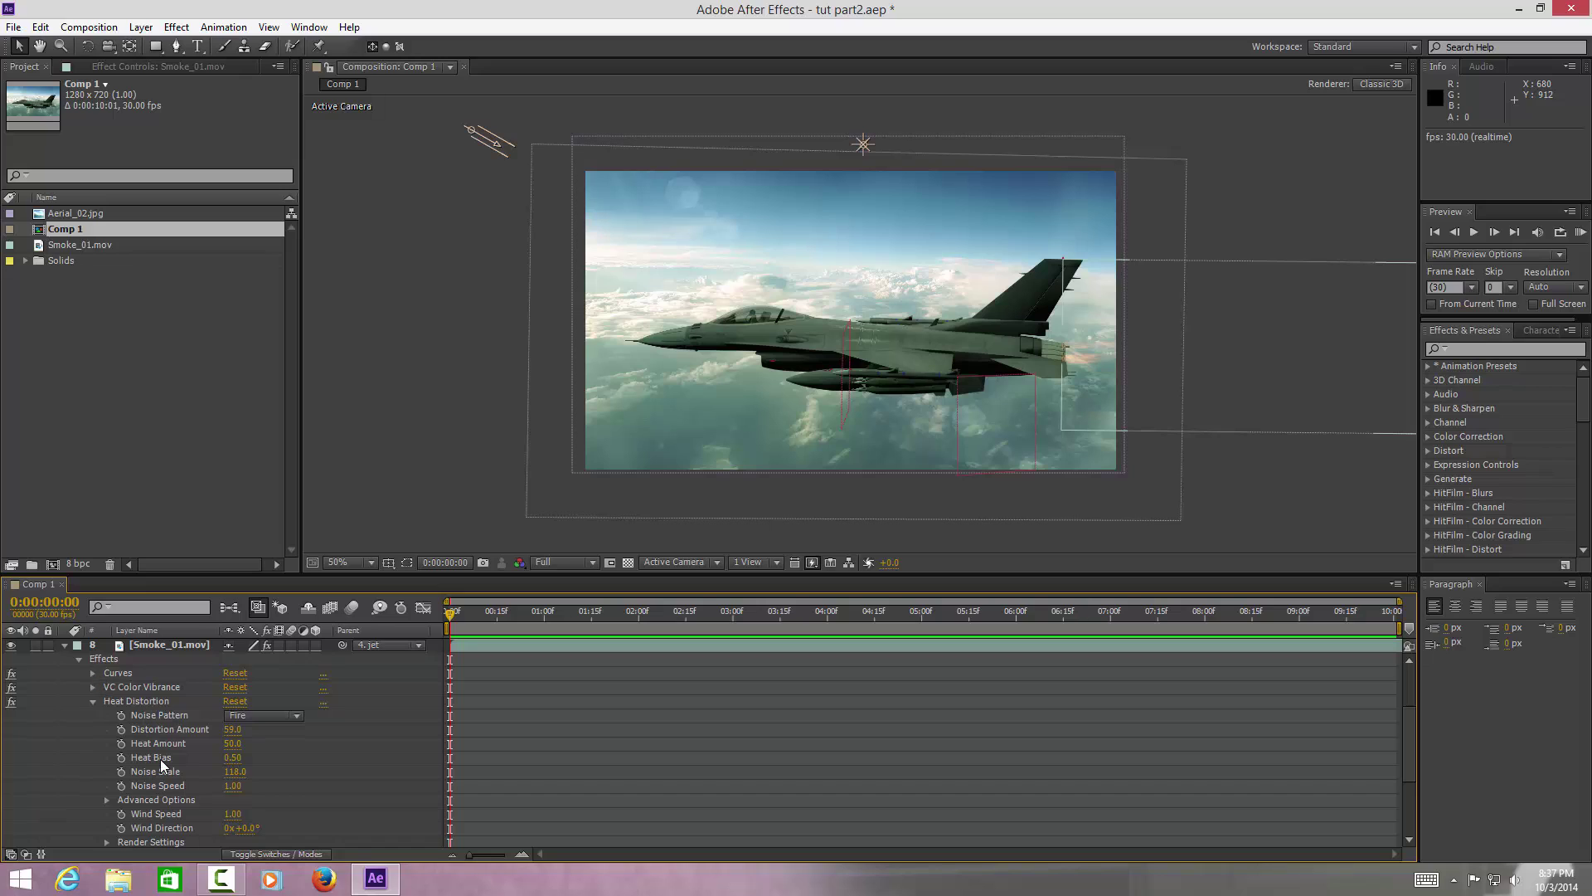
scroll(162, 759, "up", 3)
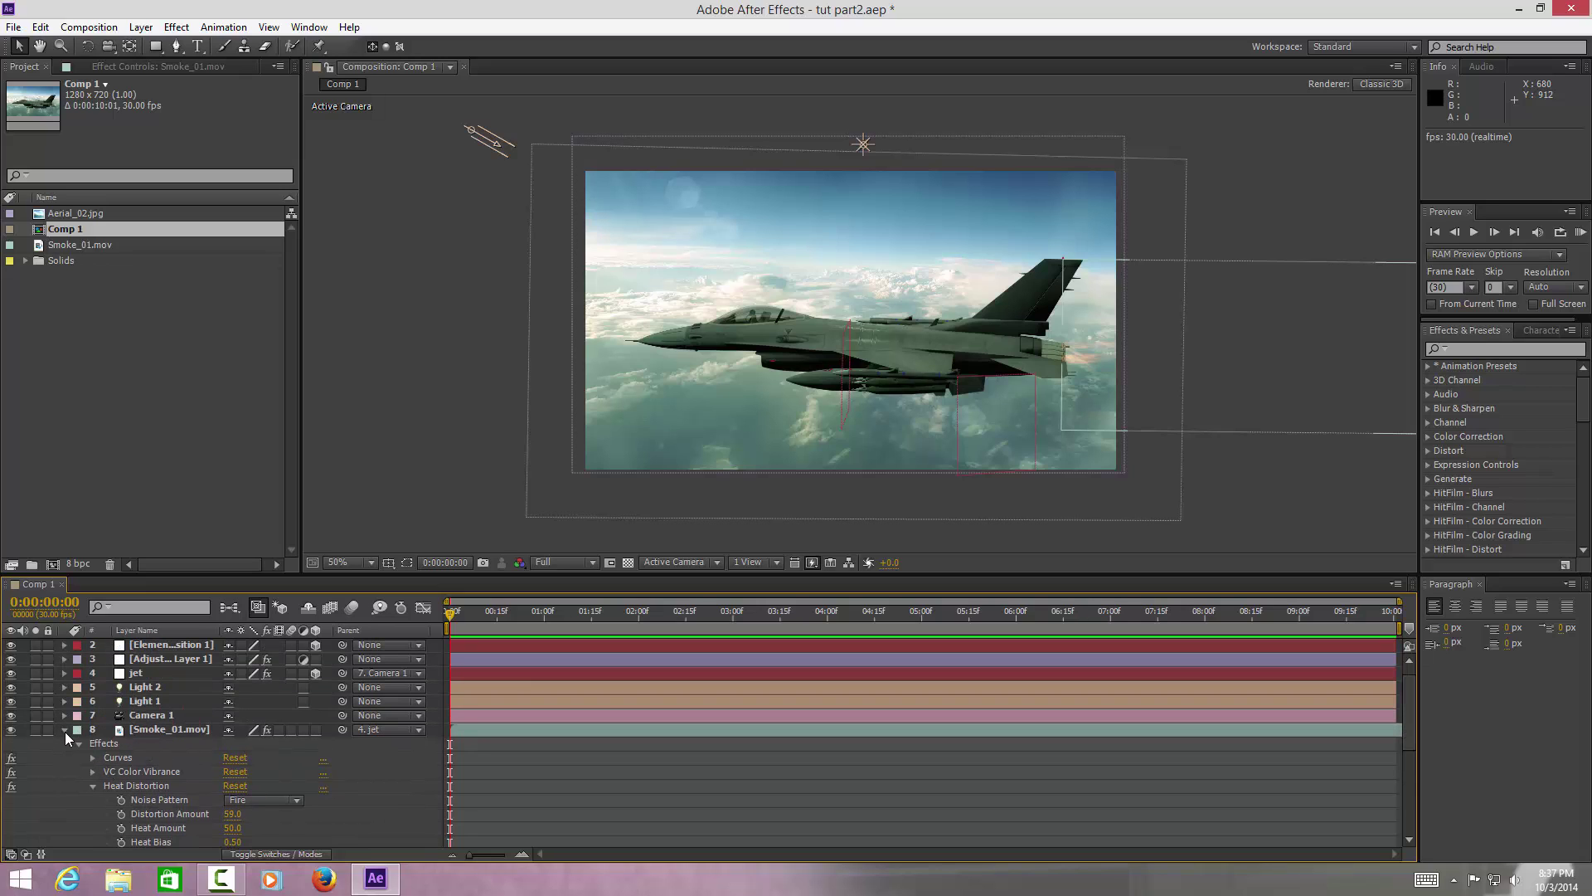
left_click(65, 731)
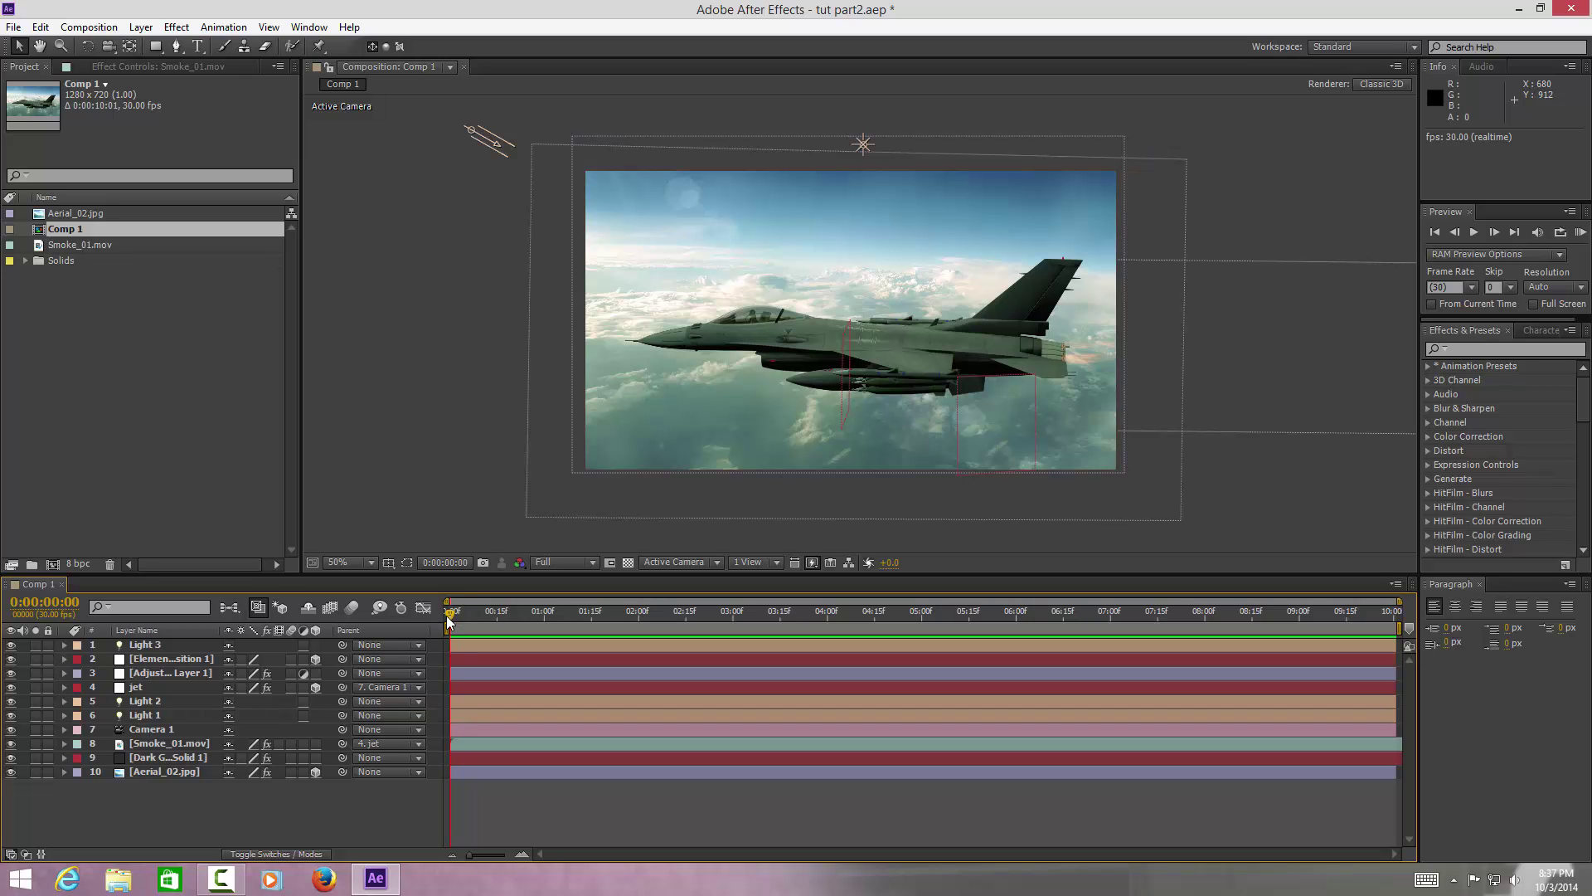
left_click_drag(446, 616, 736, 620)
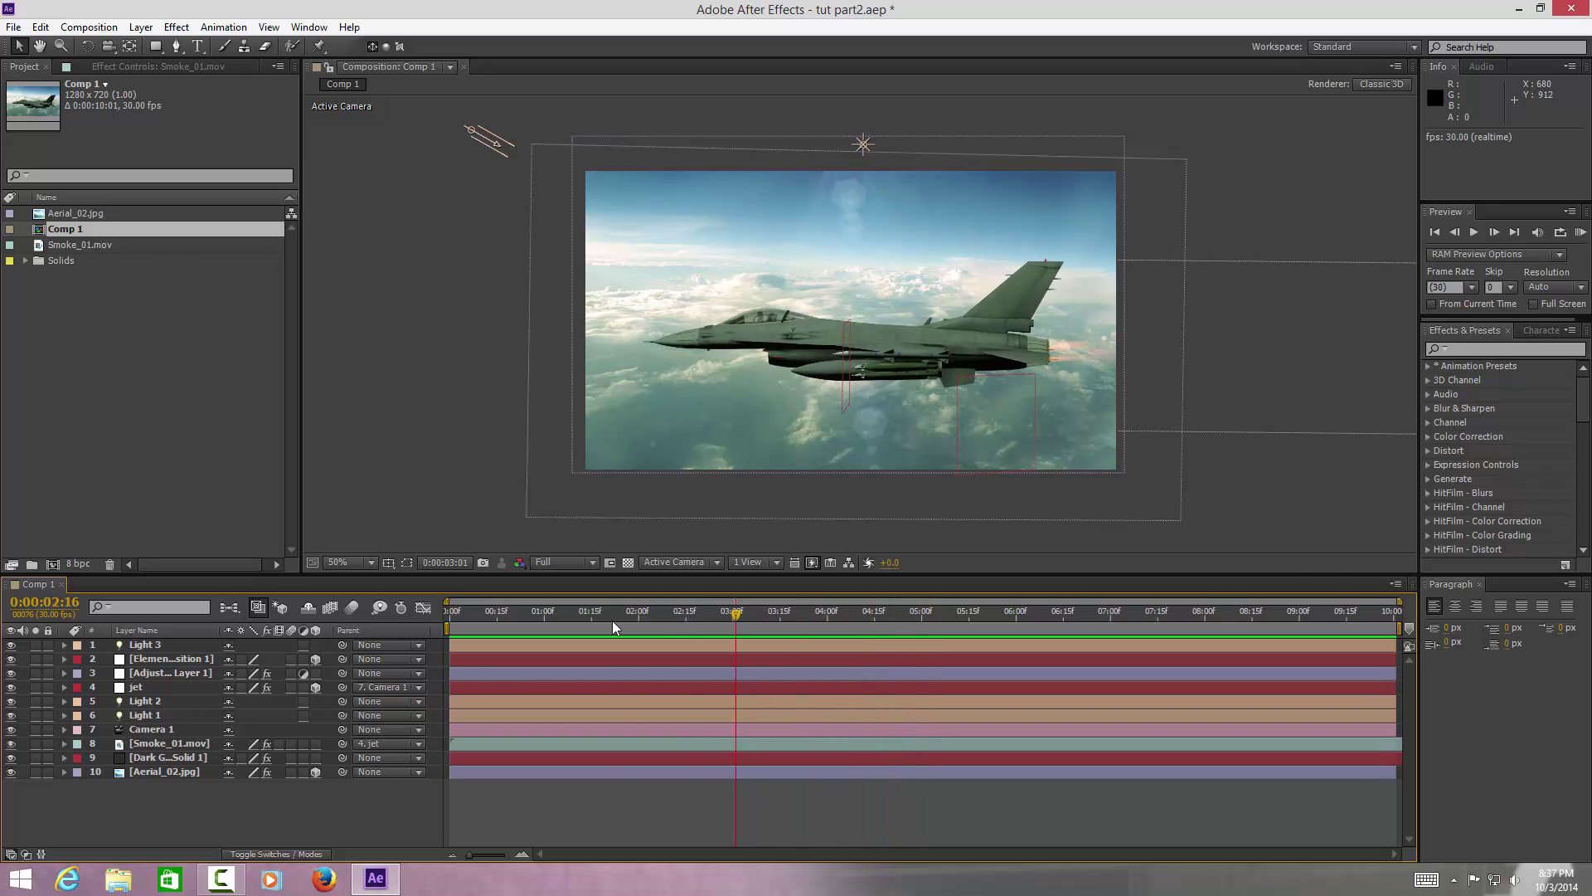
left_click_drag(614, 622, 450, 614)
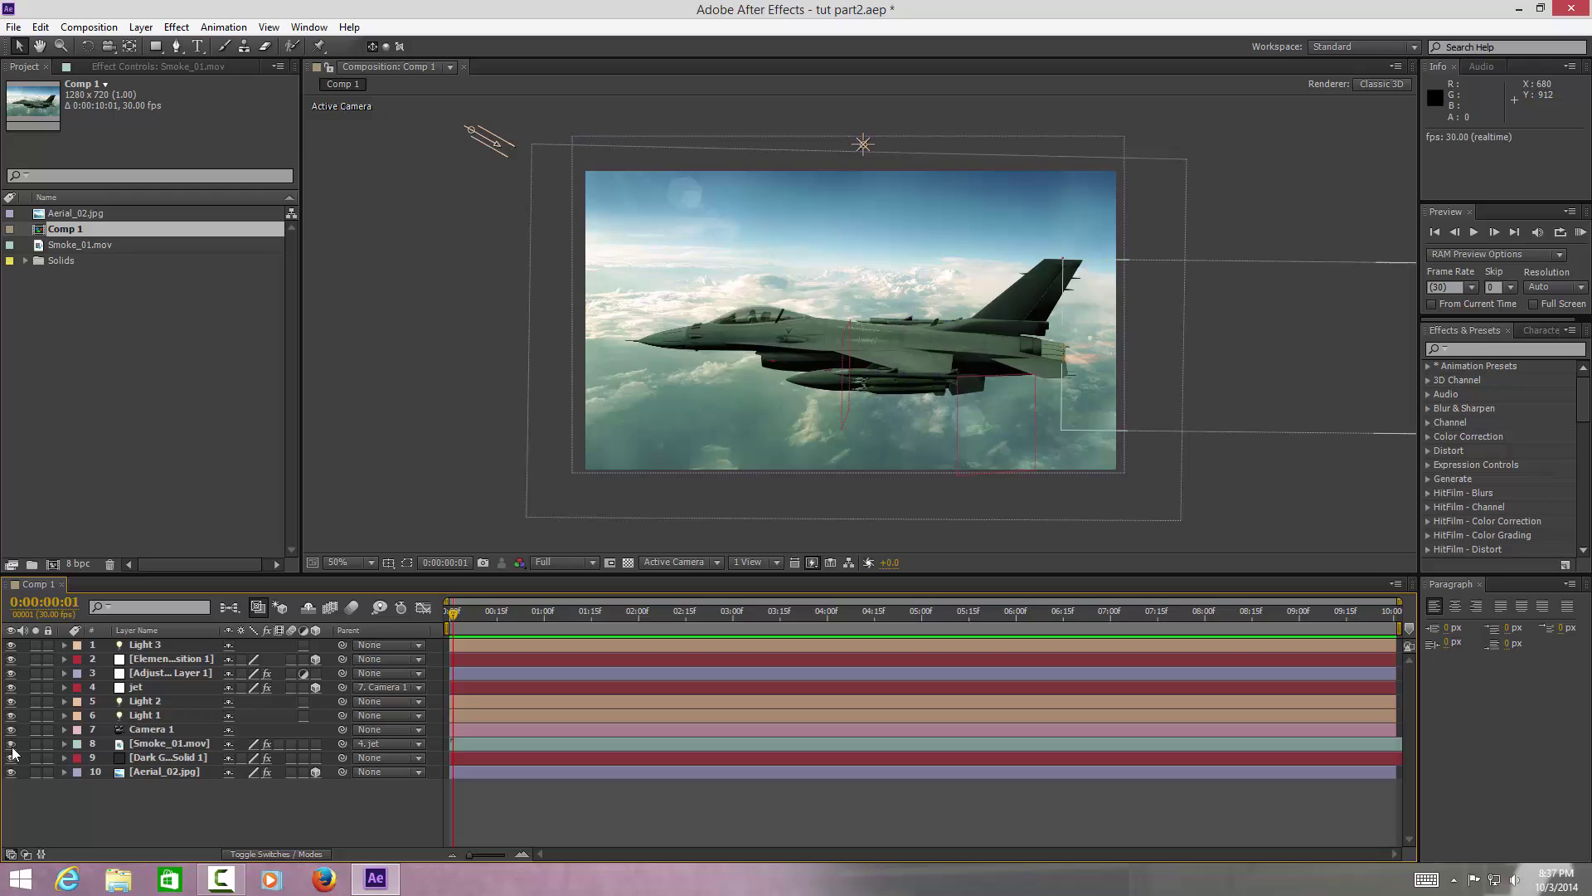
Hide the Smoke_01.mov layer and show it again to compare the jet's exhaust
left_click(156, 743)
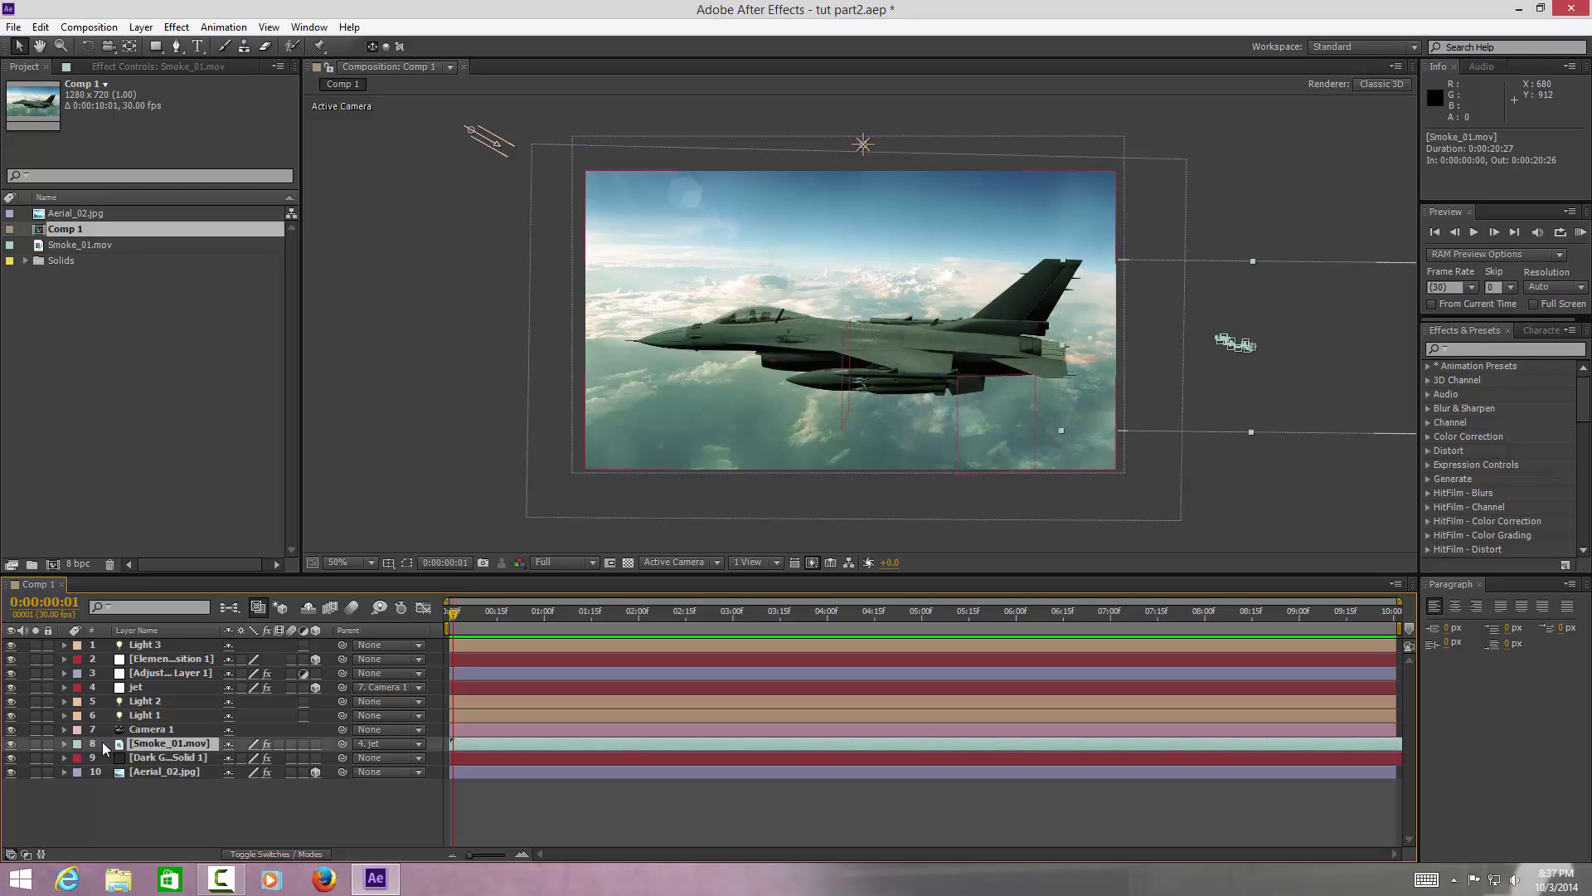
left_click(11, 743)
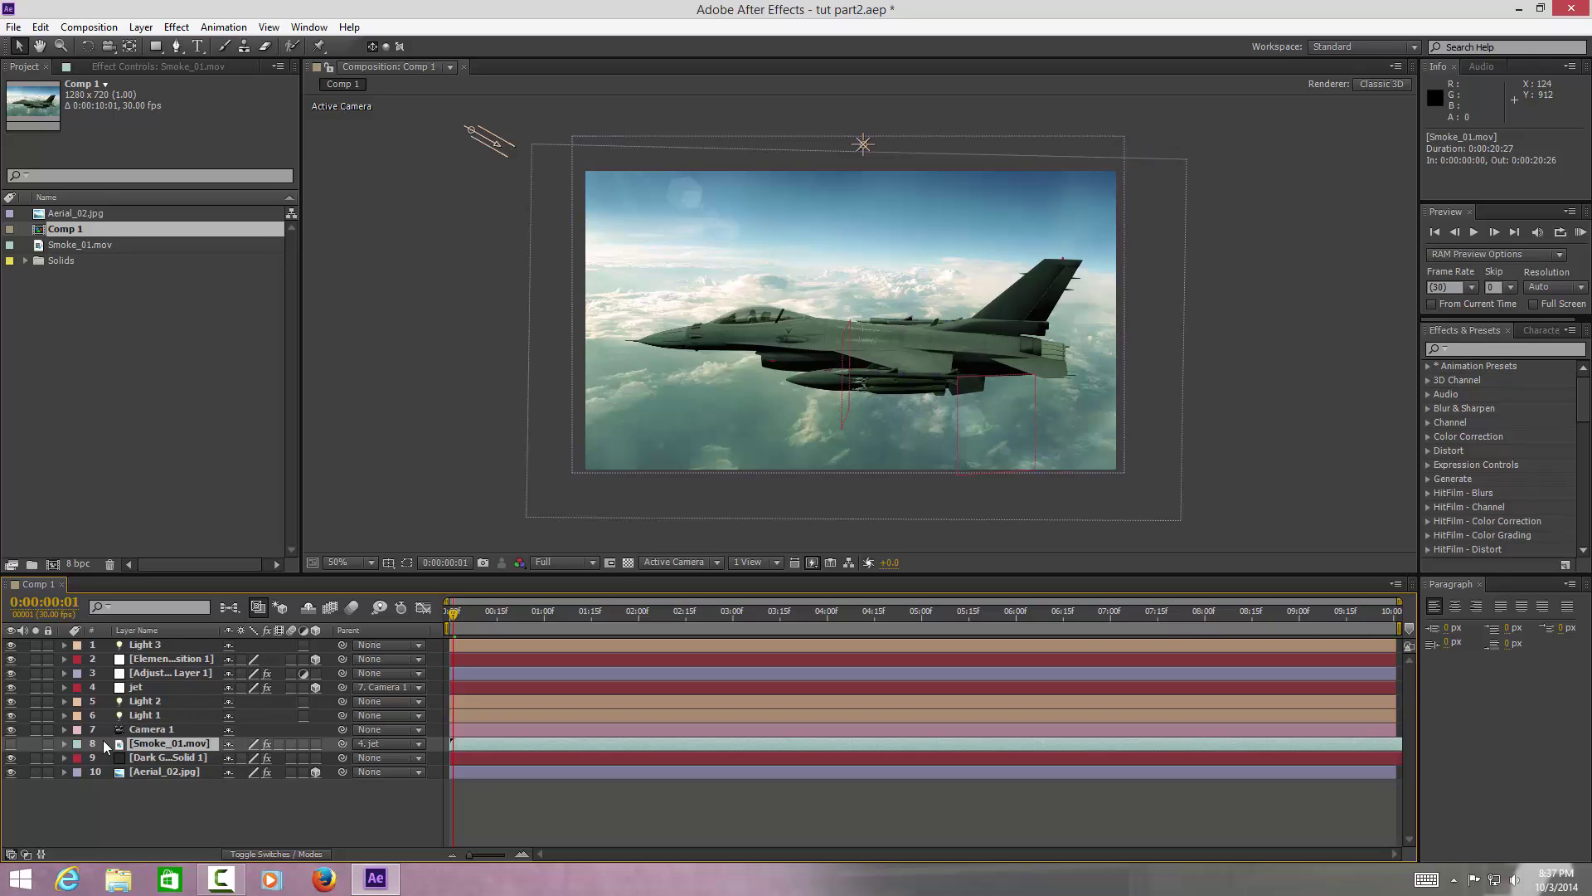
left_click(11, 744)
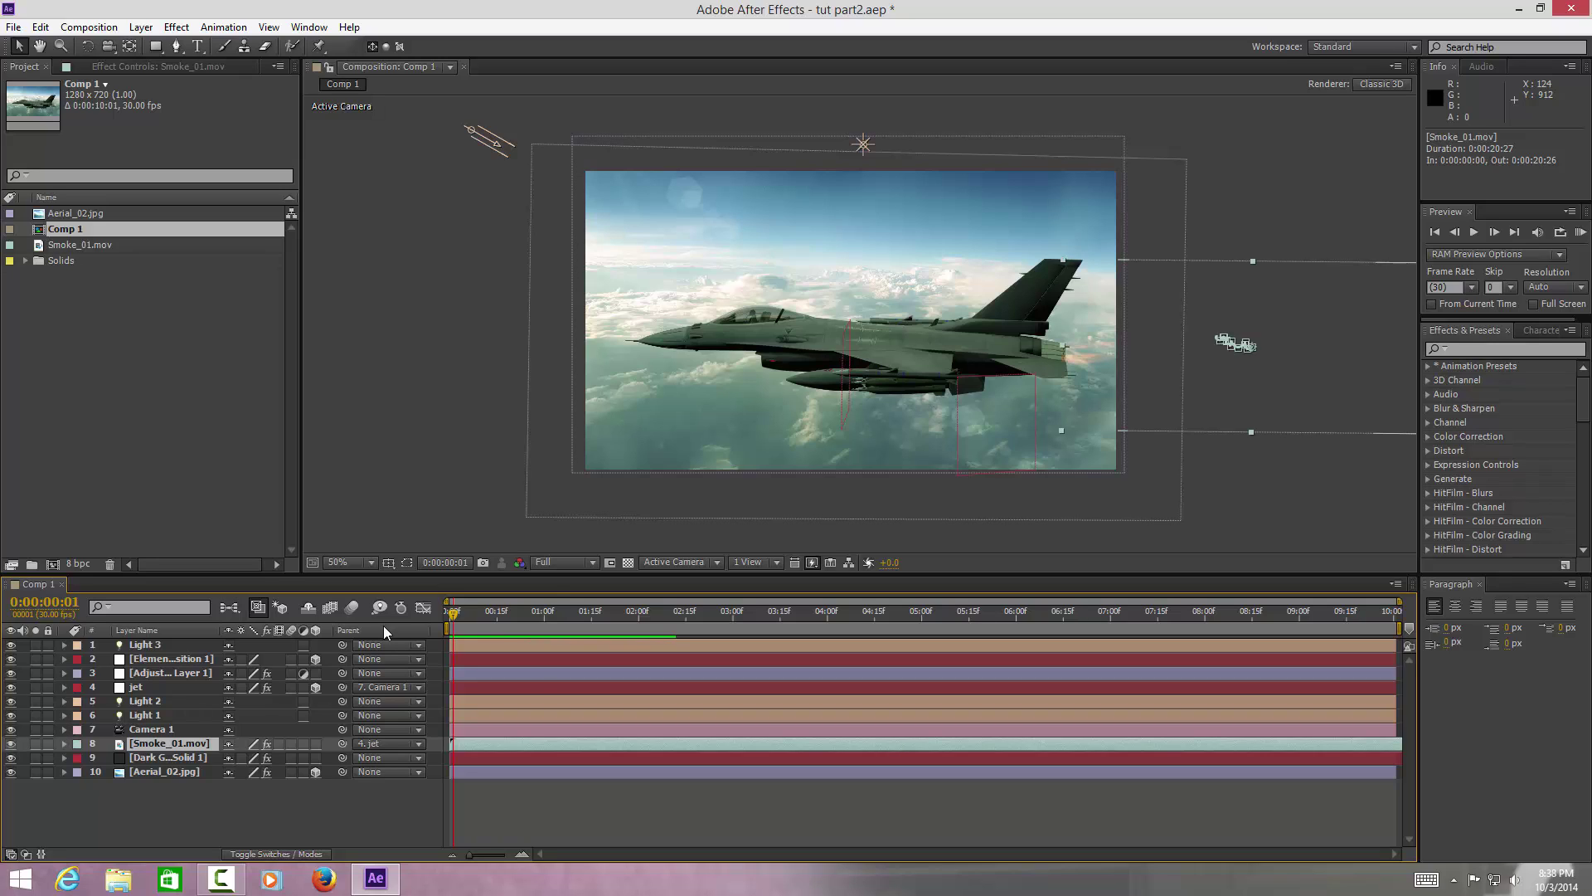
Examine the Heat Distortion settings and Position keyframes of the Smoke_01.mov layer, and collapse its properties
left_click(64, 743)
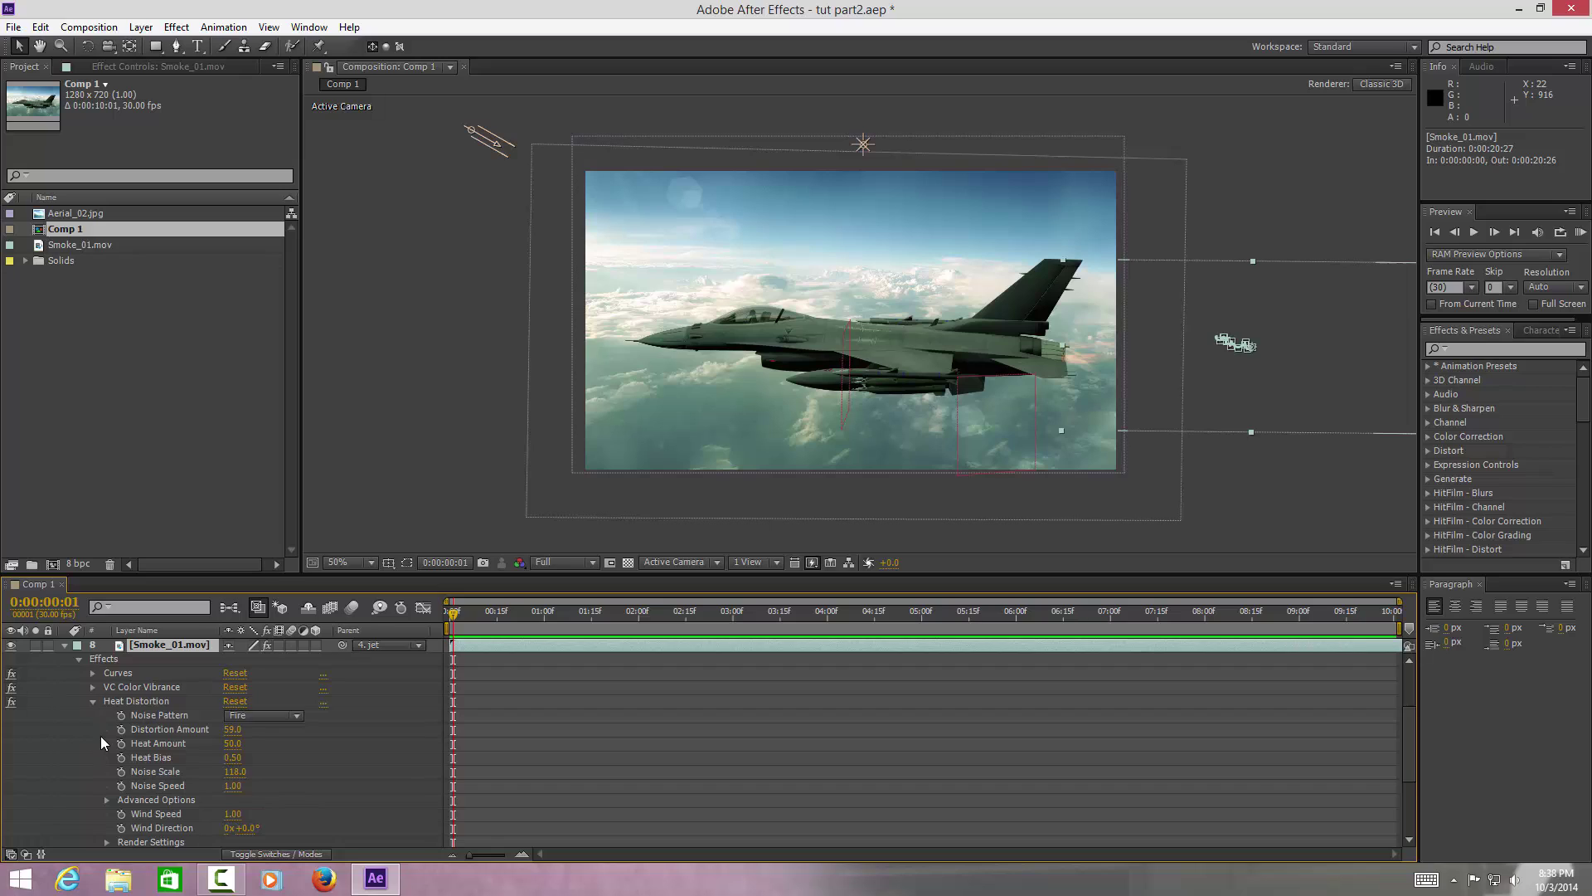
scroll(102, 737, "down", 3)
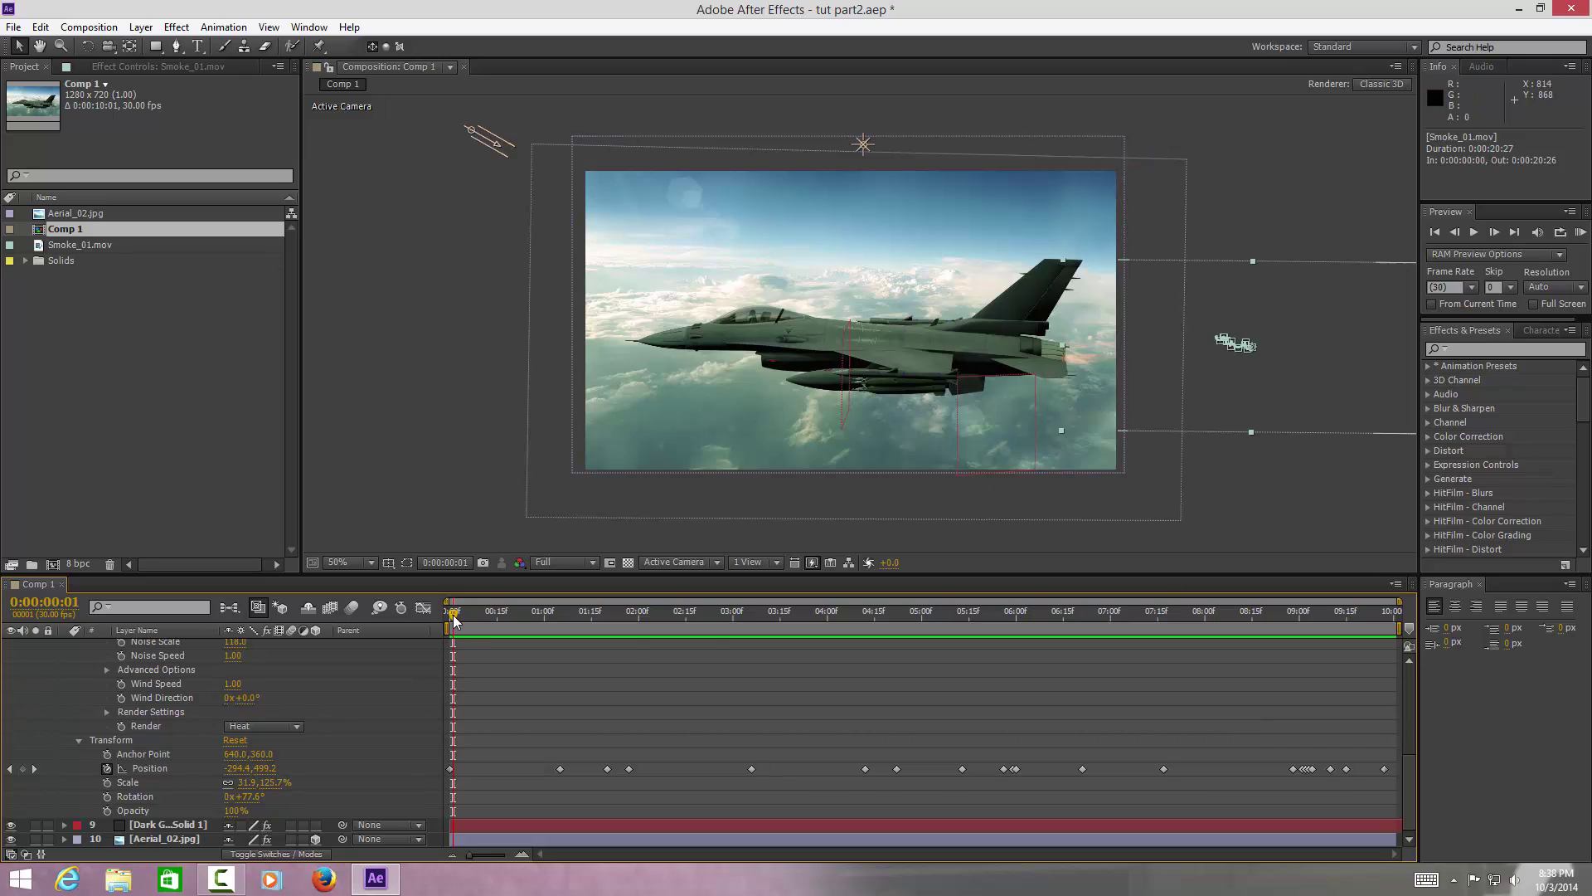
mouse_move(466, 614)
left_mouse_down()
mouse_move(766, 634)
mouse_move(546, 640)
mouse_move(622, 640)
mouse_move(609, 615)
mouse_move(456, 604)
left_mouse_up()
scroll(104, 734, "up", 3)
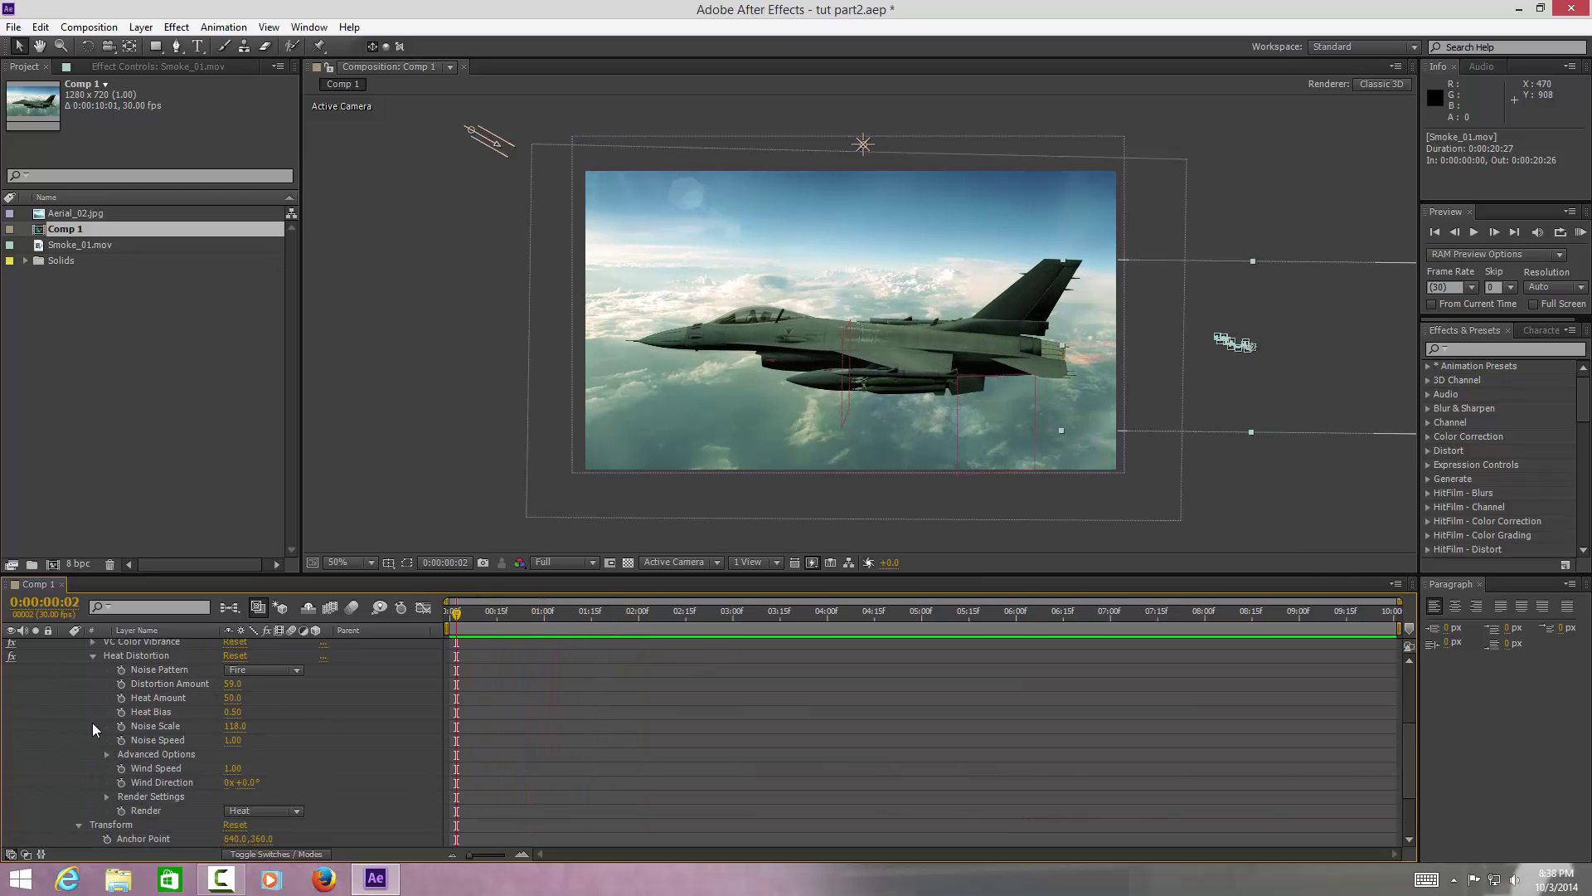
left_click(92, 656)
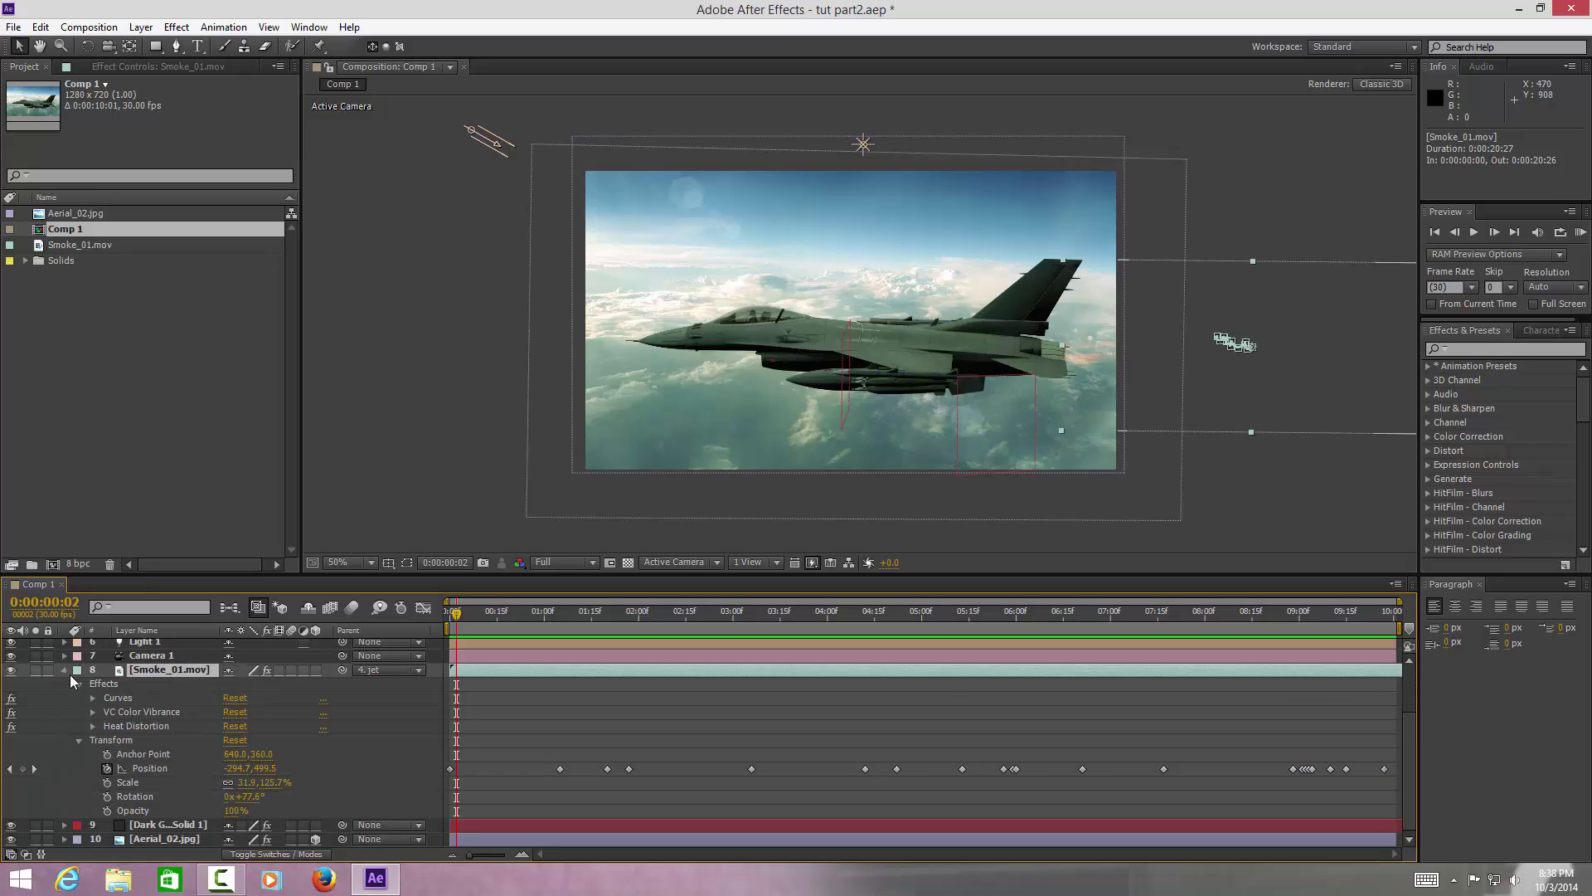
left_click(65, 672)
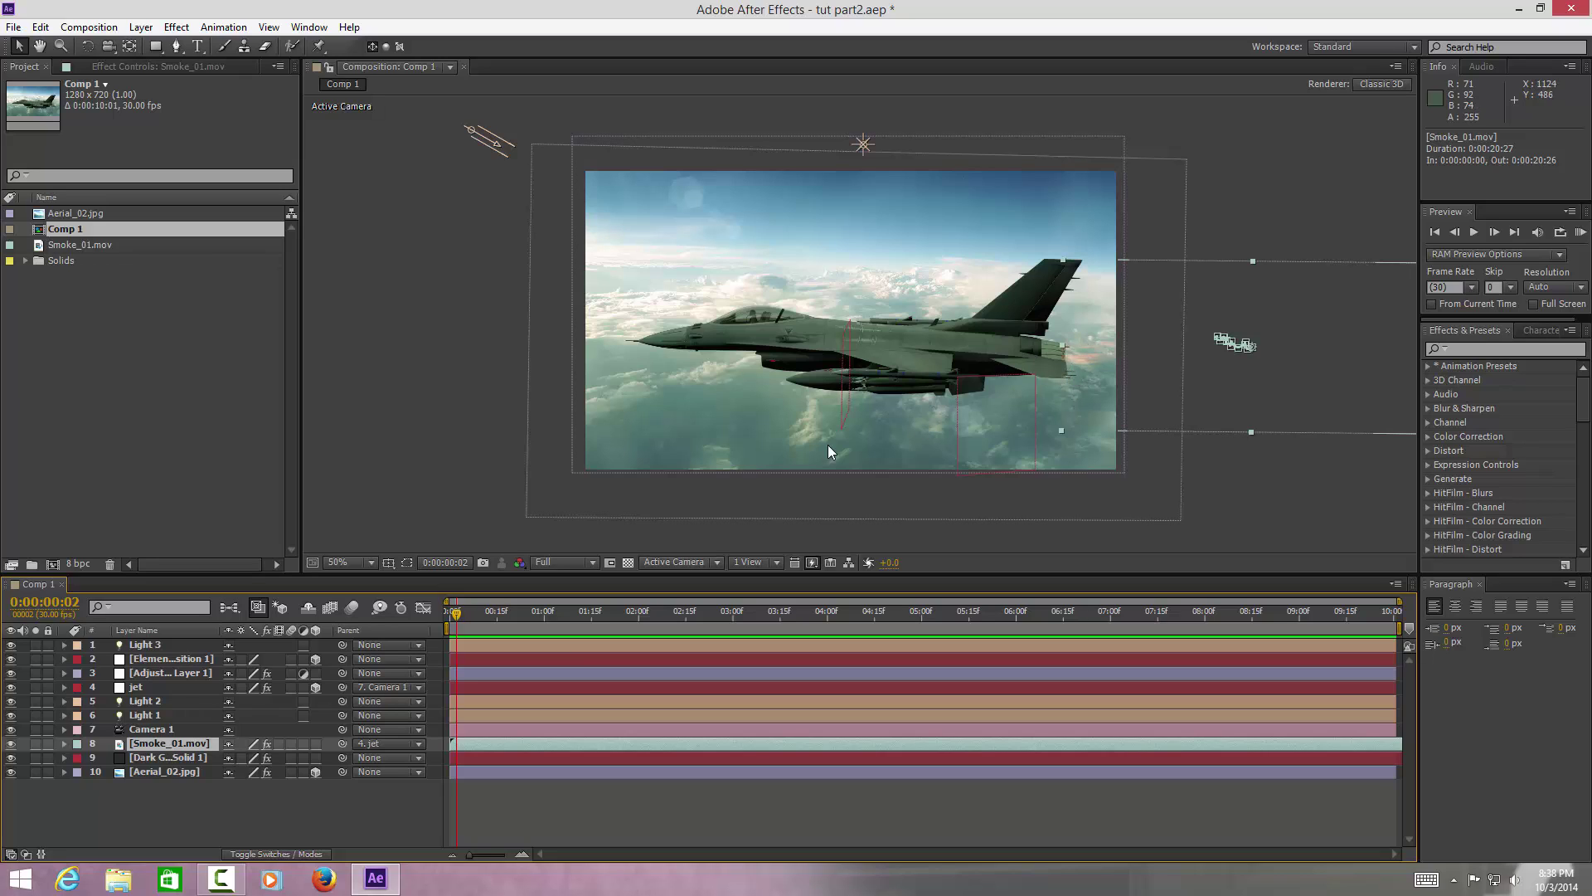
Check the VC Color Vibrance settings on Smoke_01.mov and compare the smoke with that effect off and on
left_click(63, 744)
scroll(142, 771, "down", 1)
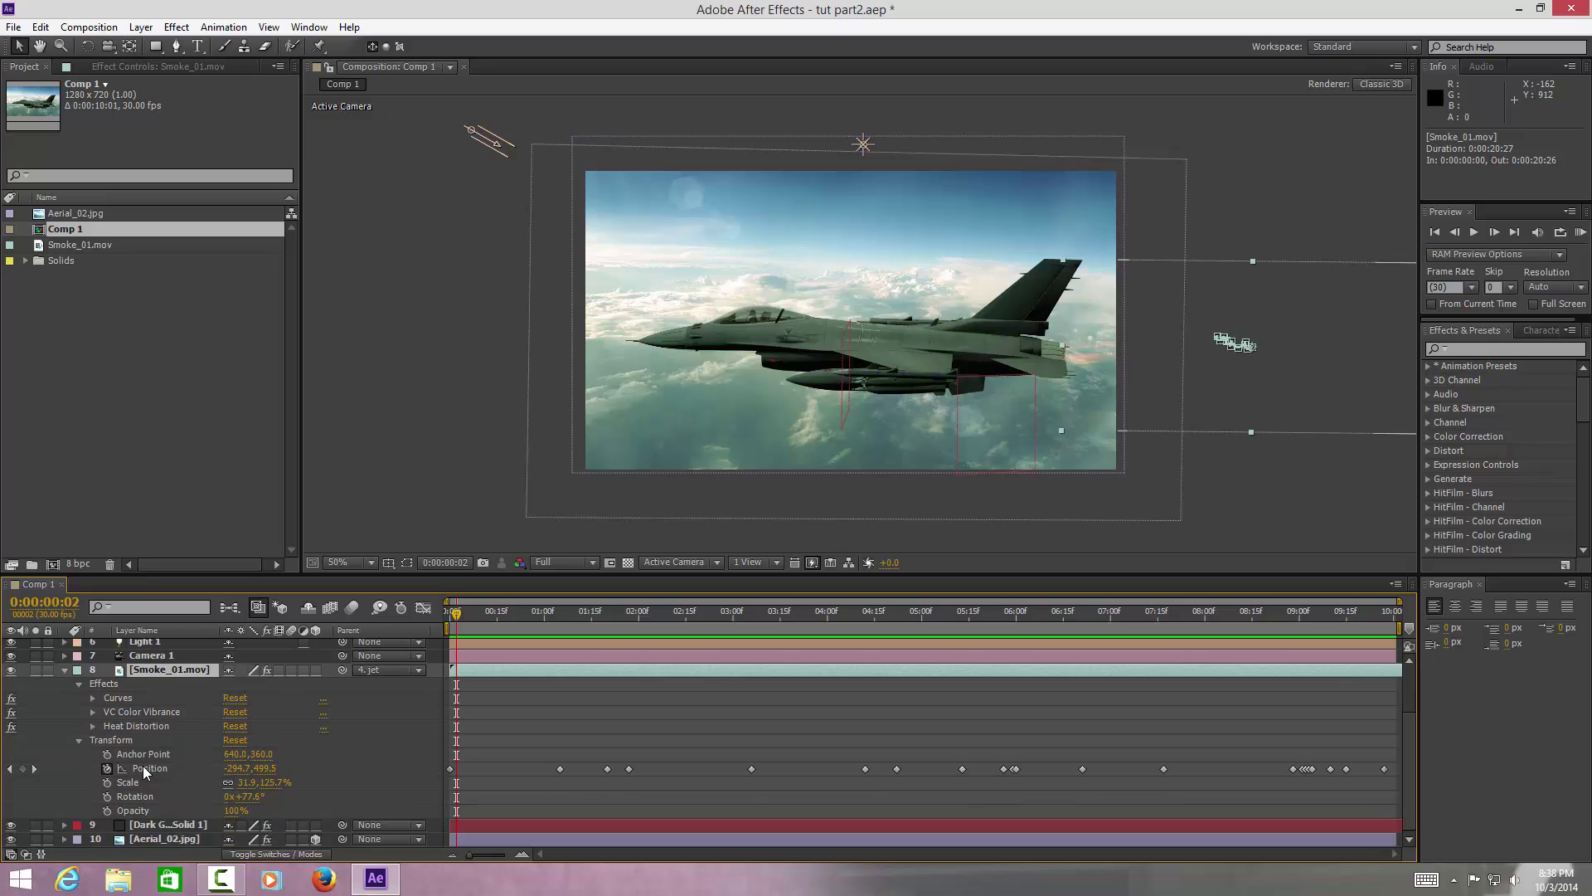
left_click(92, 713)
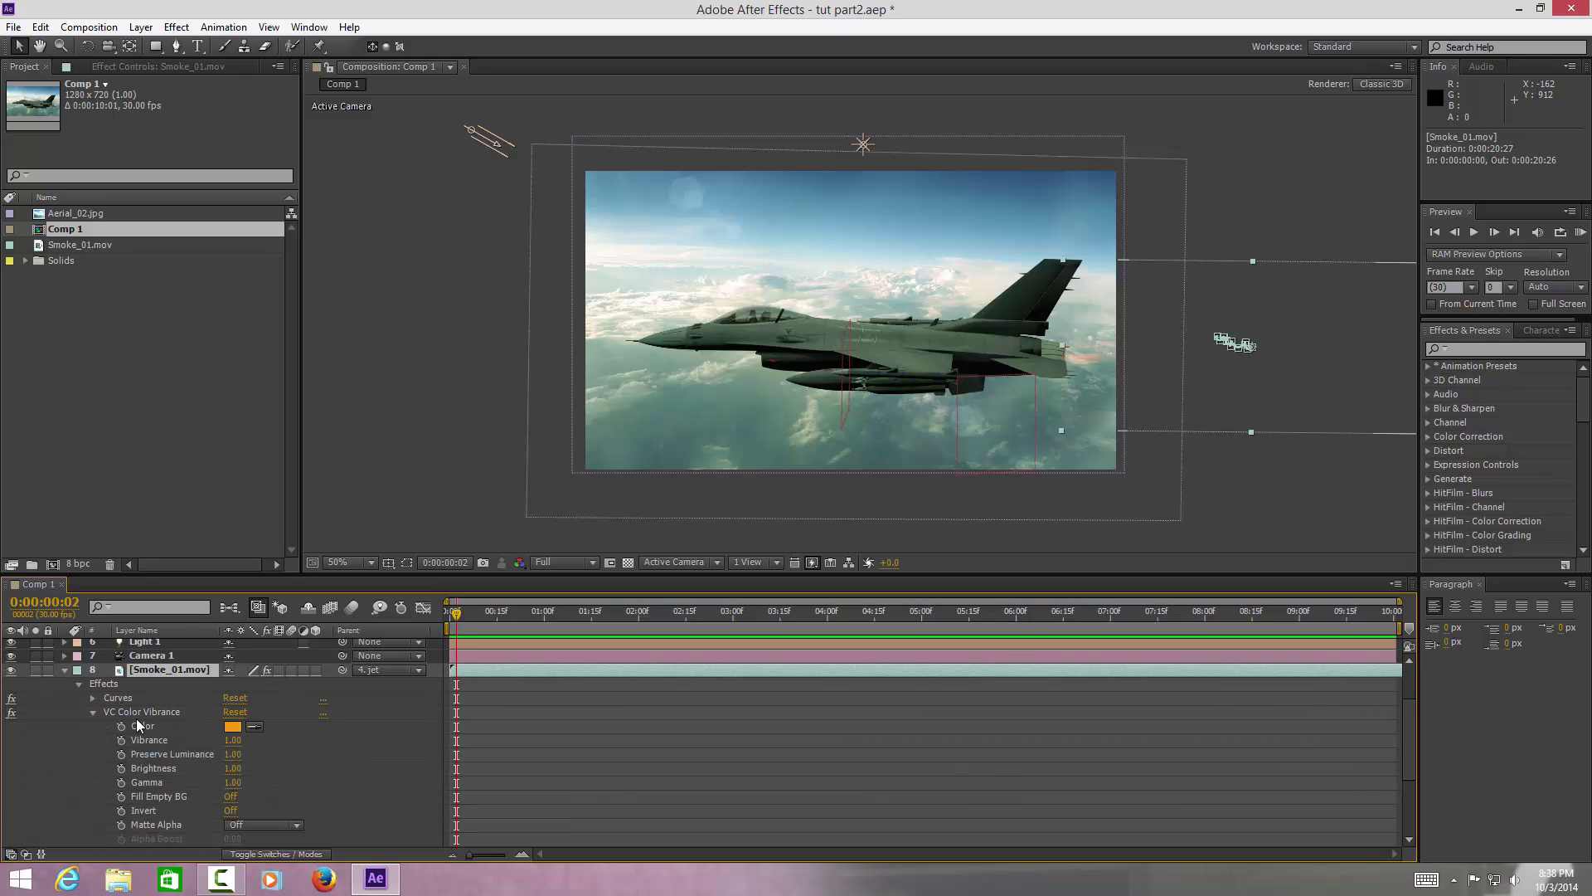
left_click(93, 711)
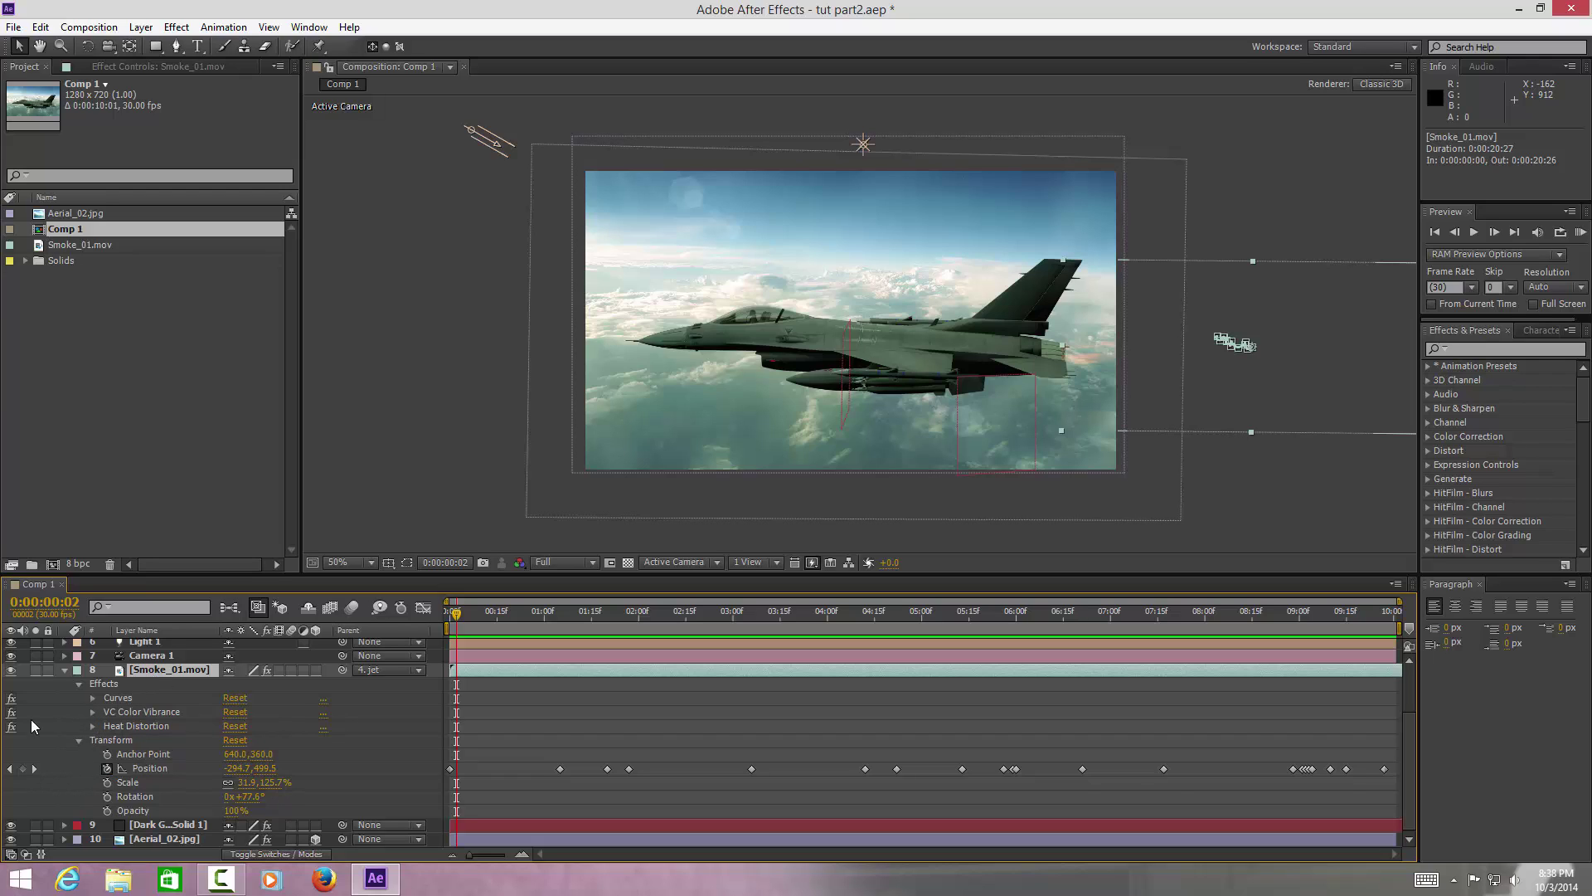
left_click(10, 712)
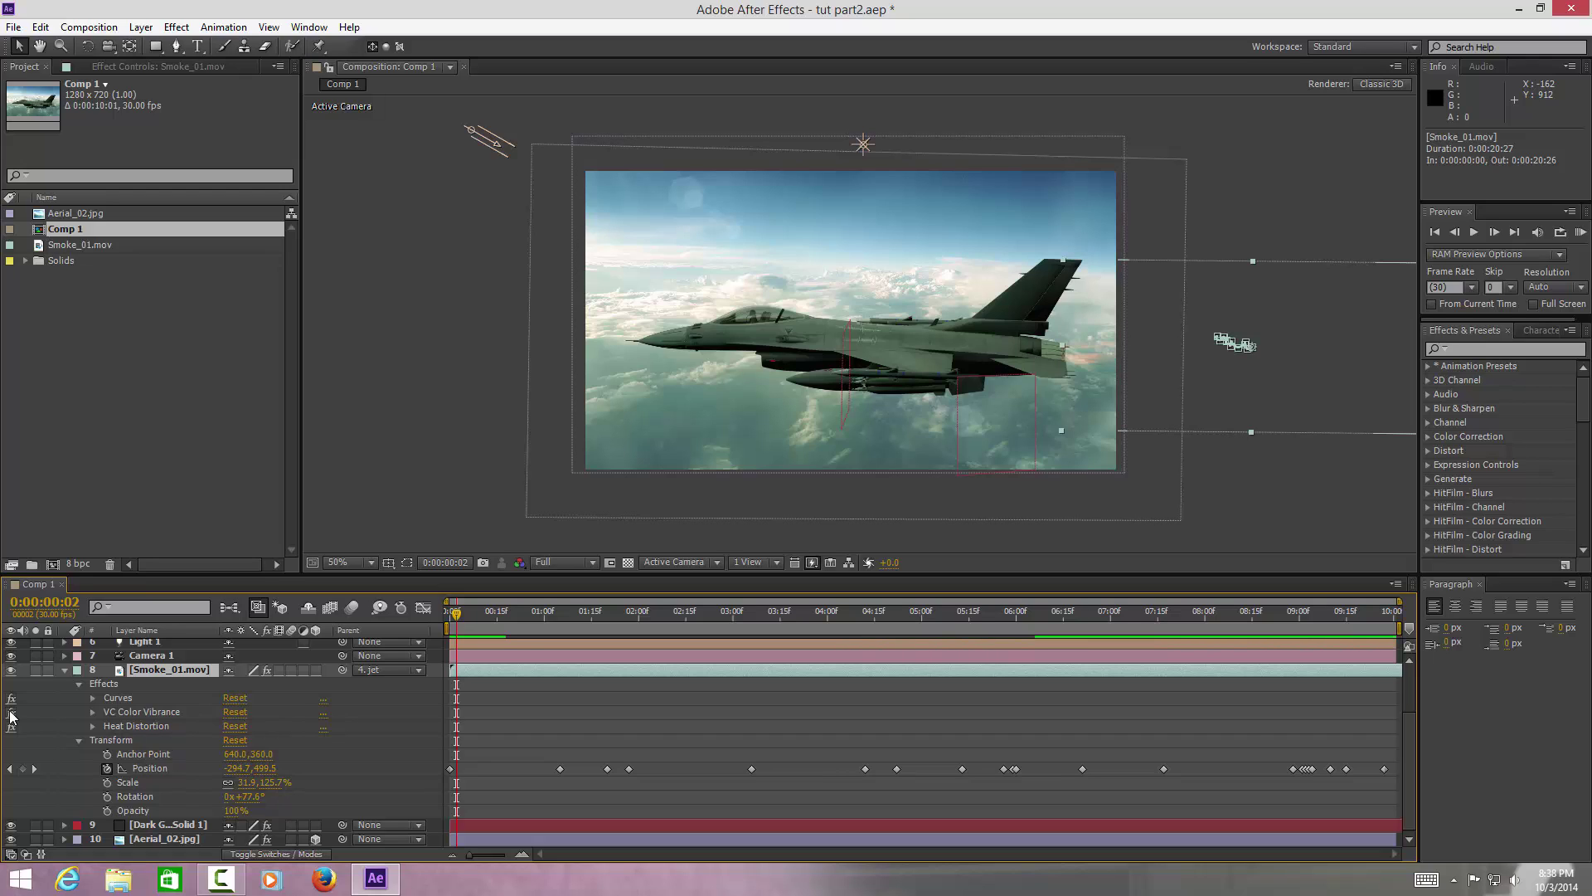
left_click(62, 668)
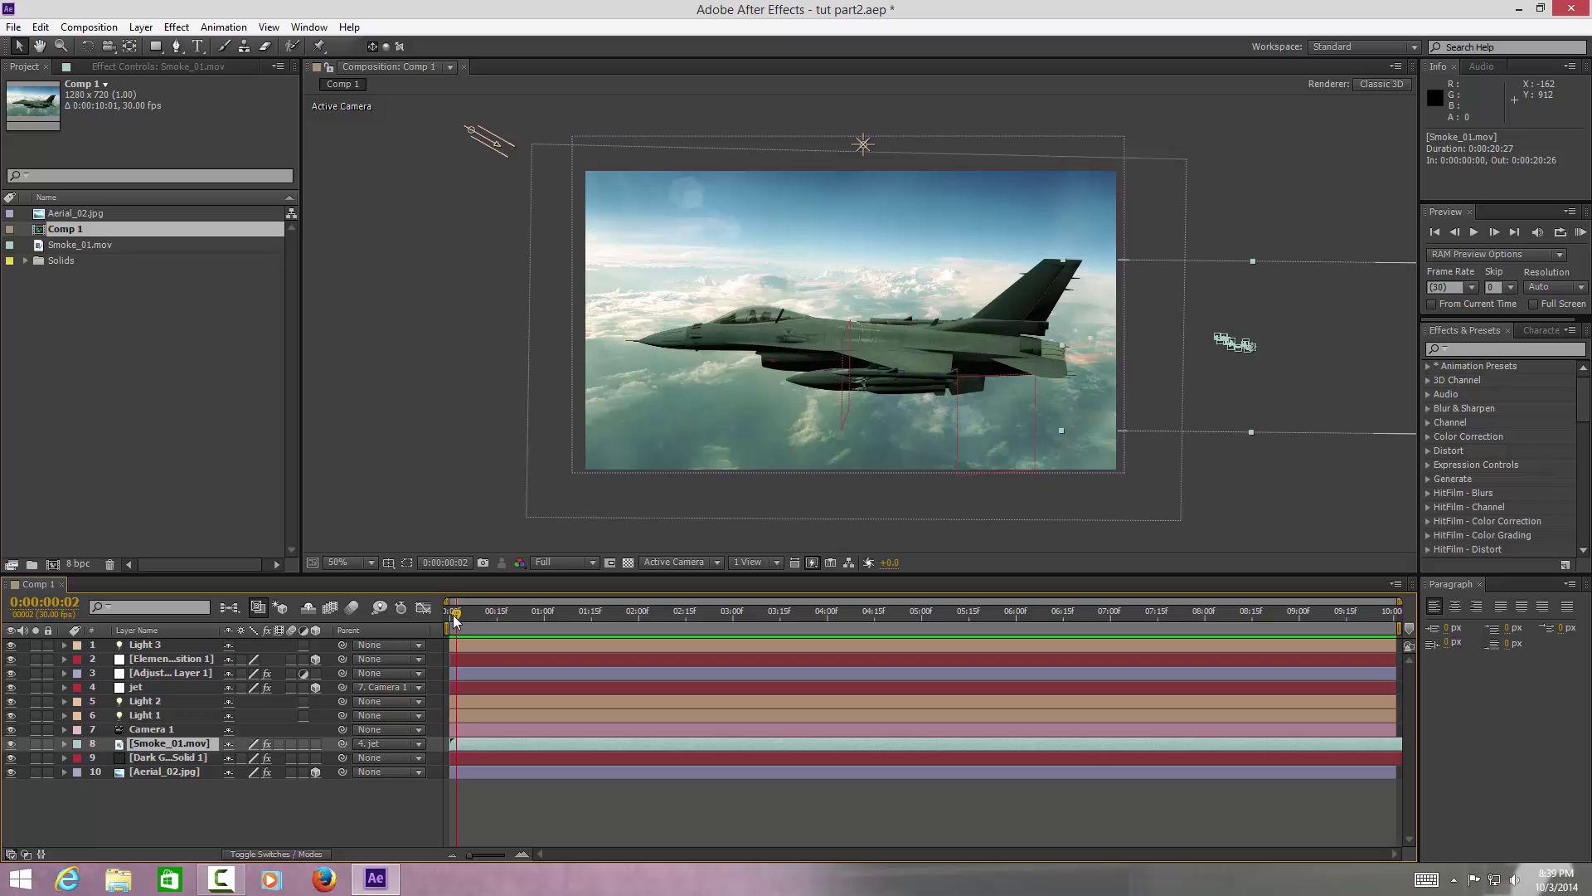
Return to the first frame and delete the Smoke_01.mov layer from Comp 1
mouse_move(453, 614)
left_mouse_down()
mouse_move(897, 659)
mouse_move(587, 645)
mouse_move(446, 615)
left_mouse_up()
key("Delete")
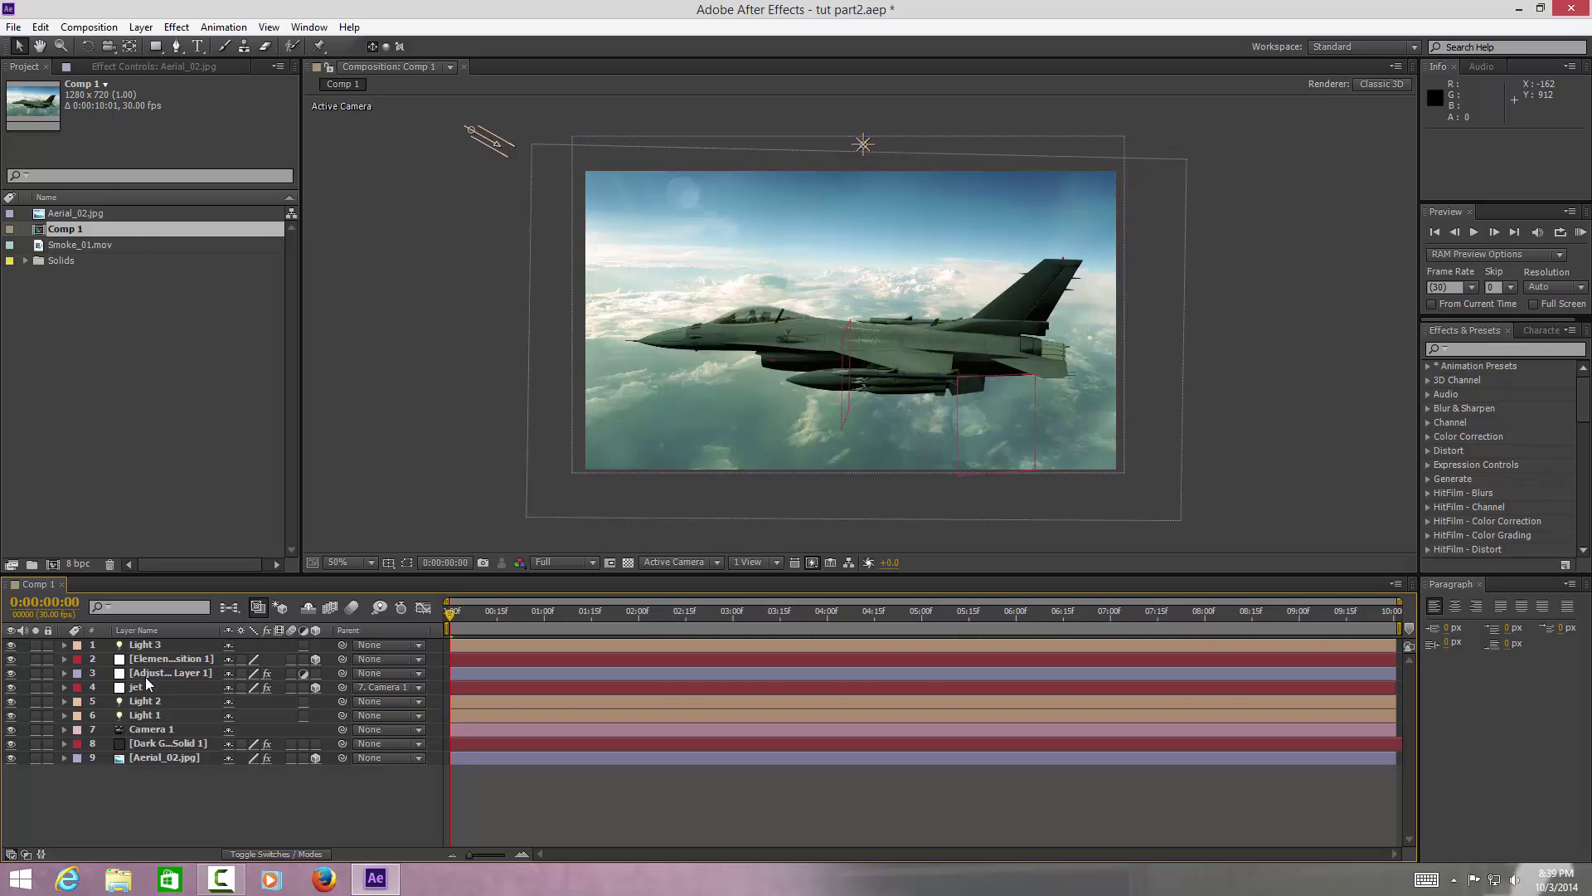
Examine the Corner Pin and Optical Flares settings and keyframes of the Aerial_02.jpg background layer
left_click(133, 758)
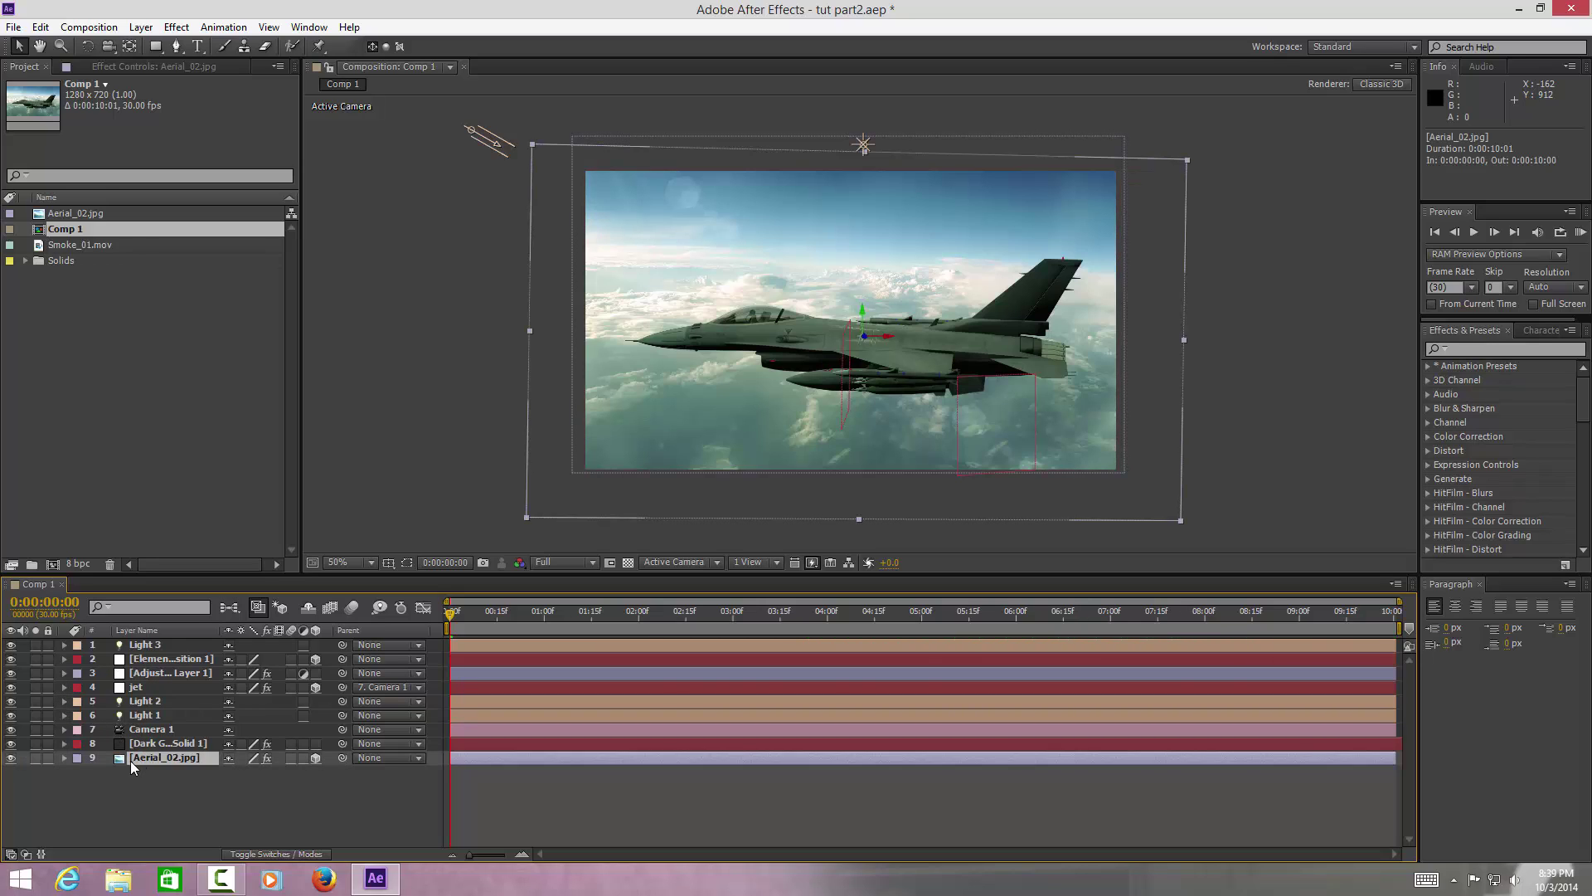
left_click(65, 757)
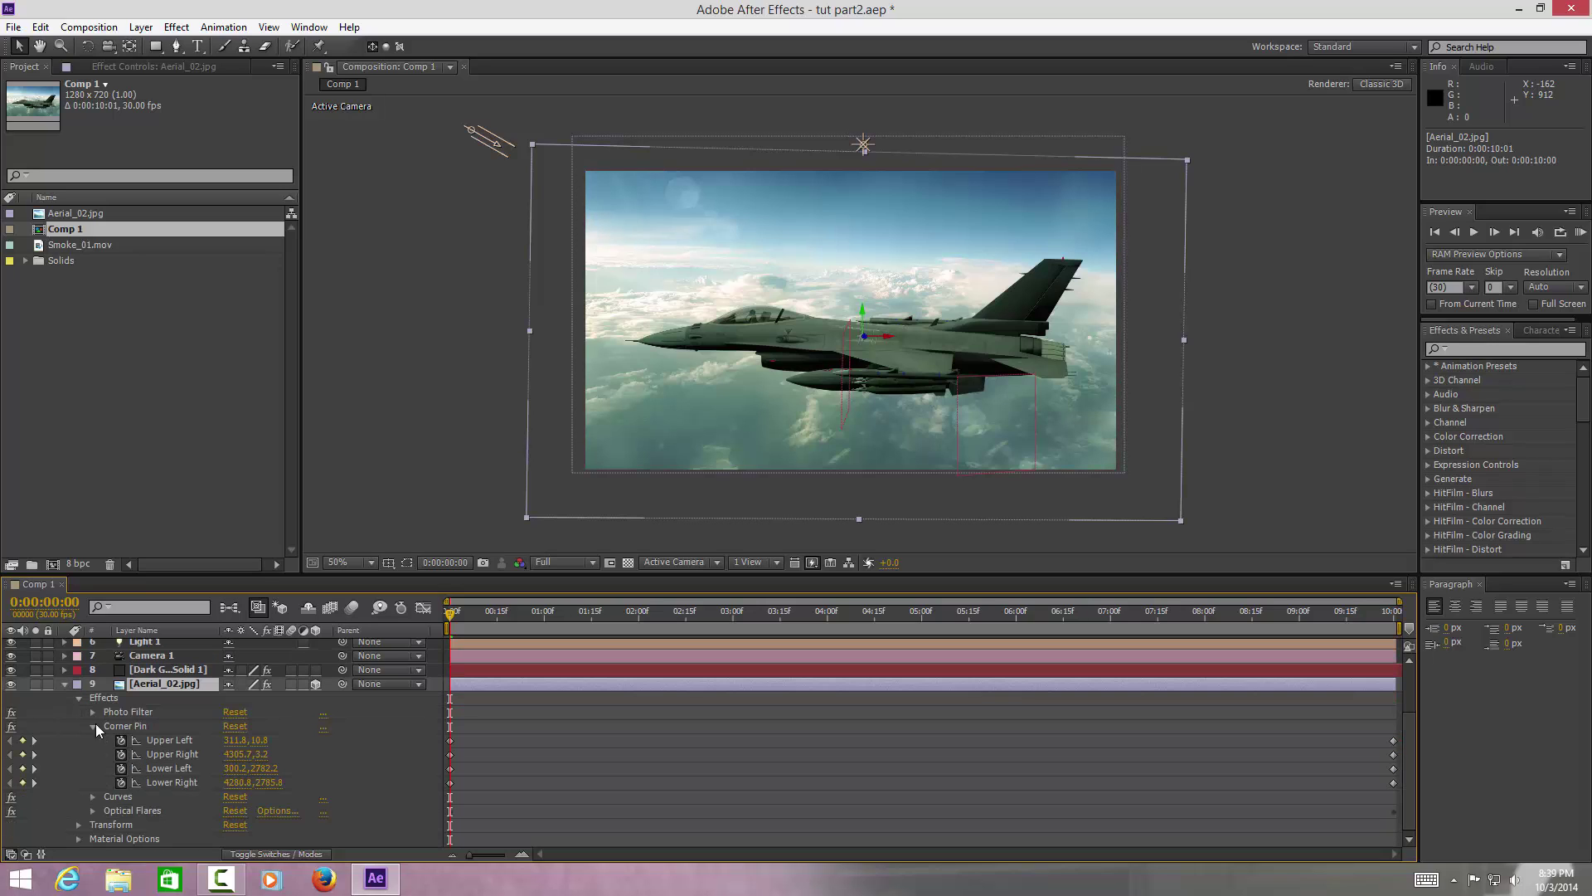
left_click(92, 810)
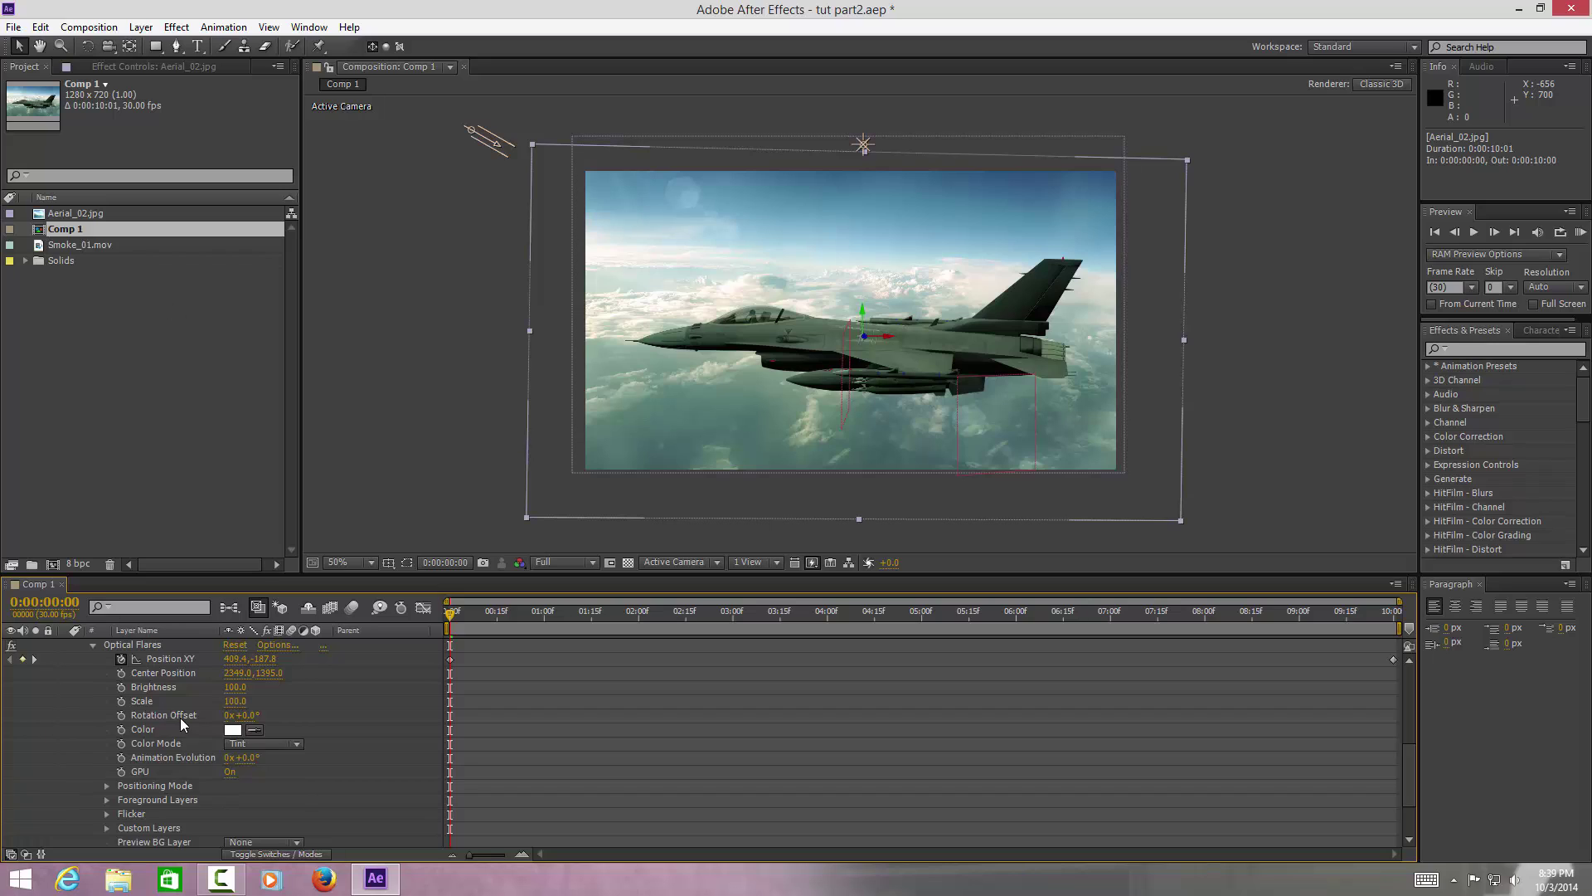
scroll(181, 719, "up", 3)
left_click(140, 772)
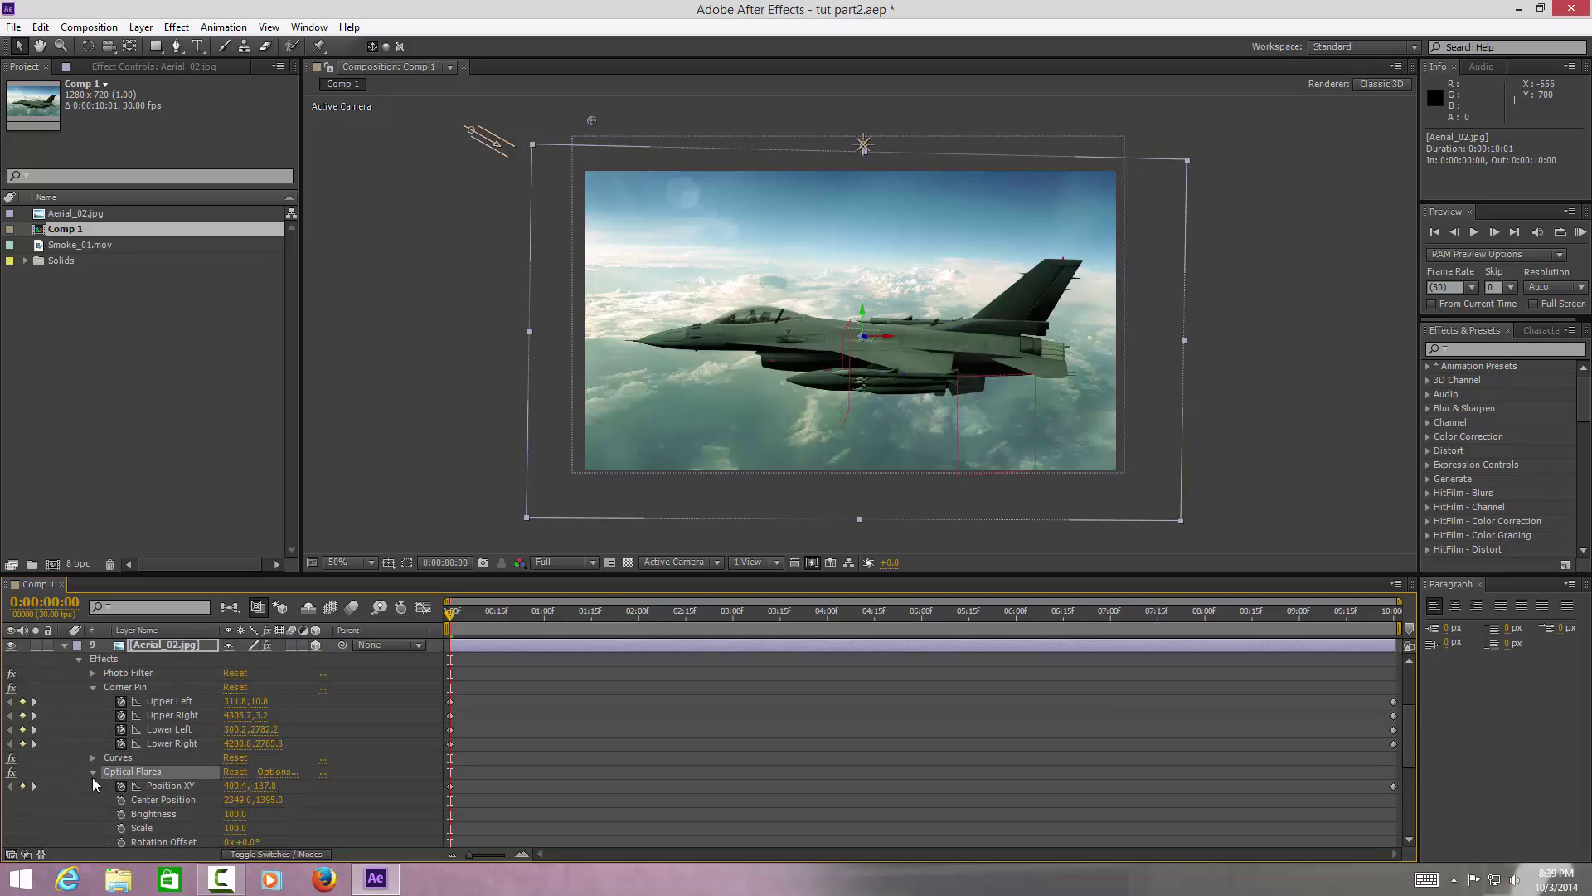
View the Optical Flares options of Aerial_02.jpg, cancel them without saving, and collapse the layer's properties
left_click(141, 66)
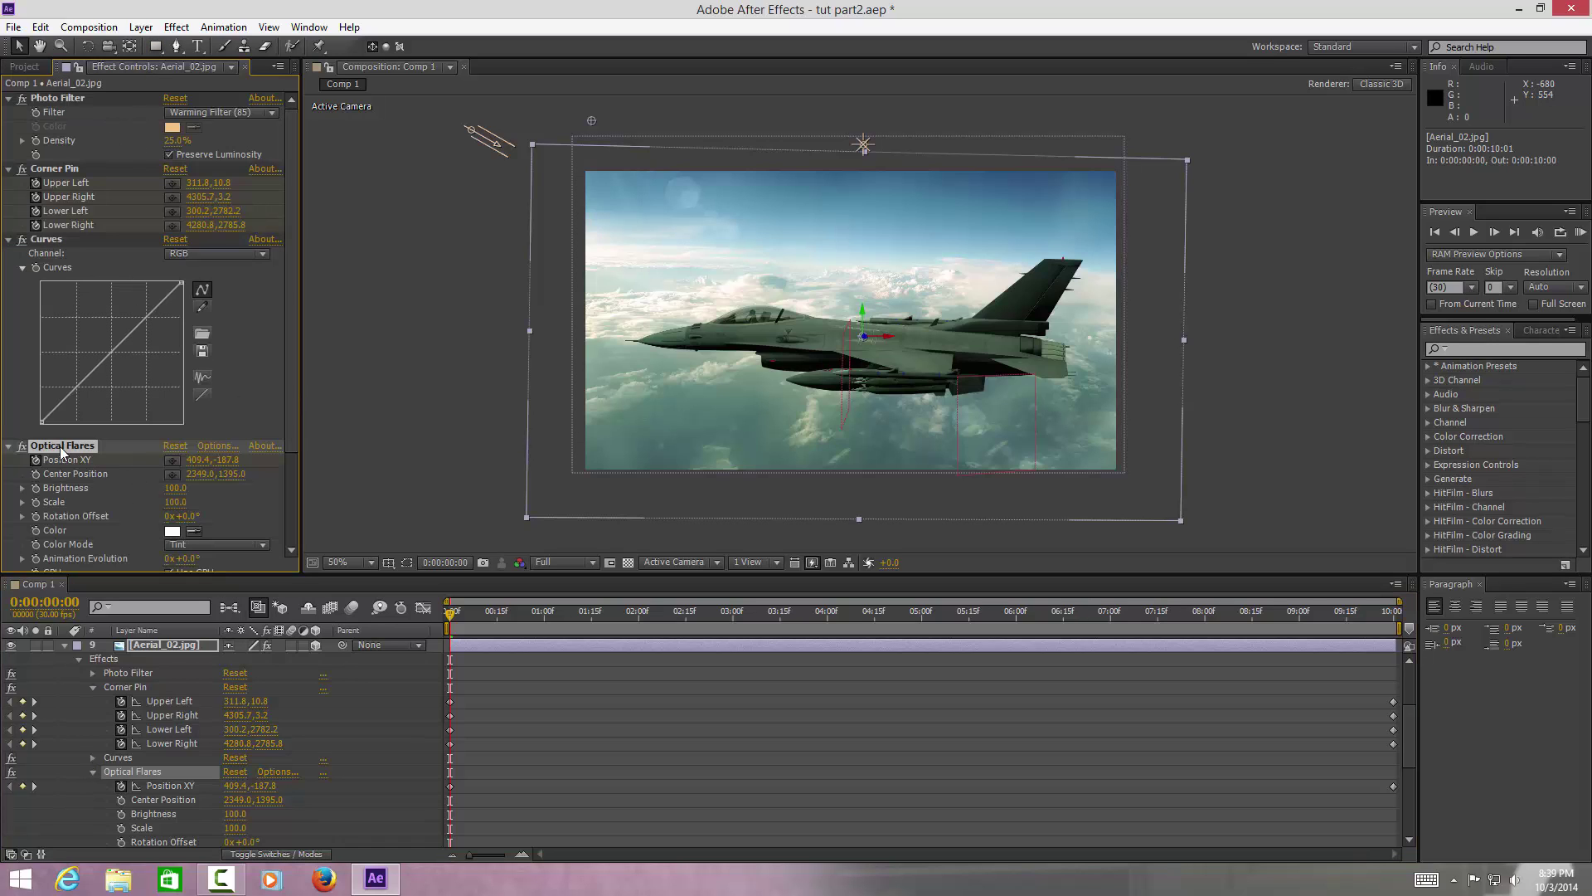
left_click(212, 446)
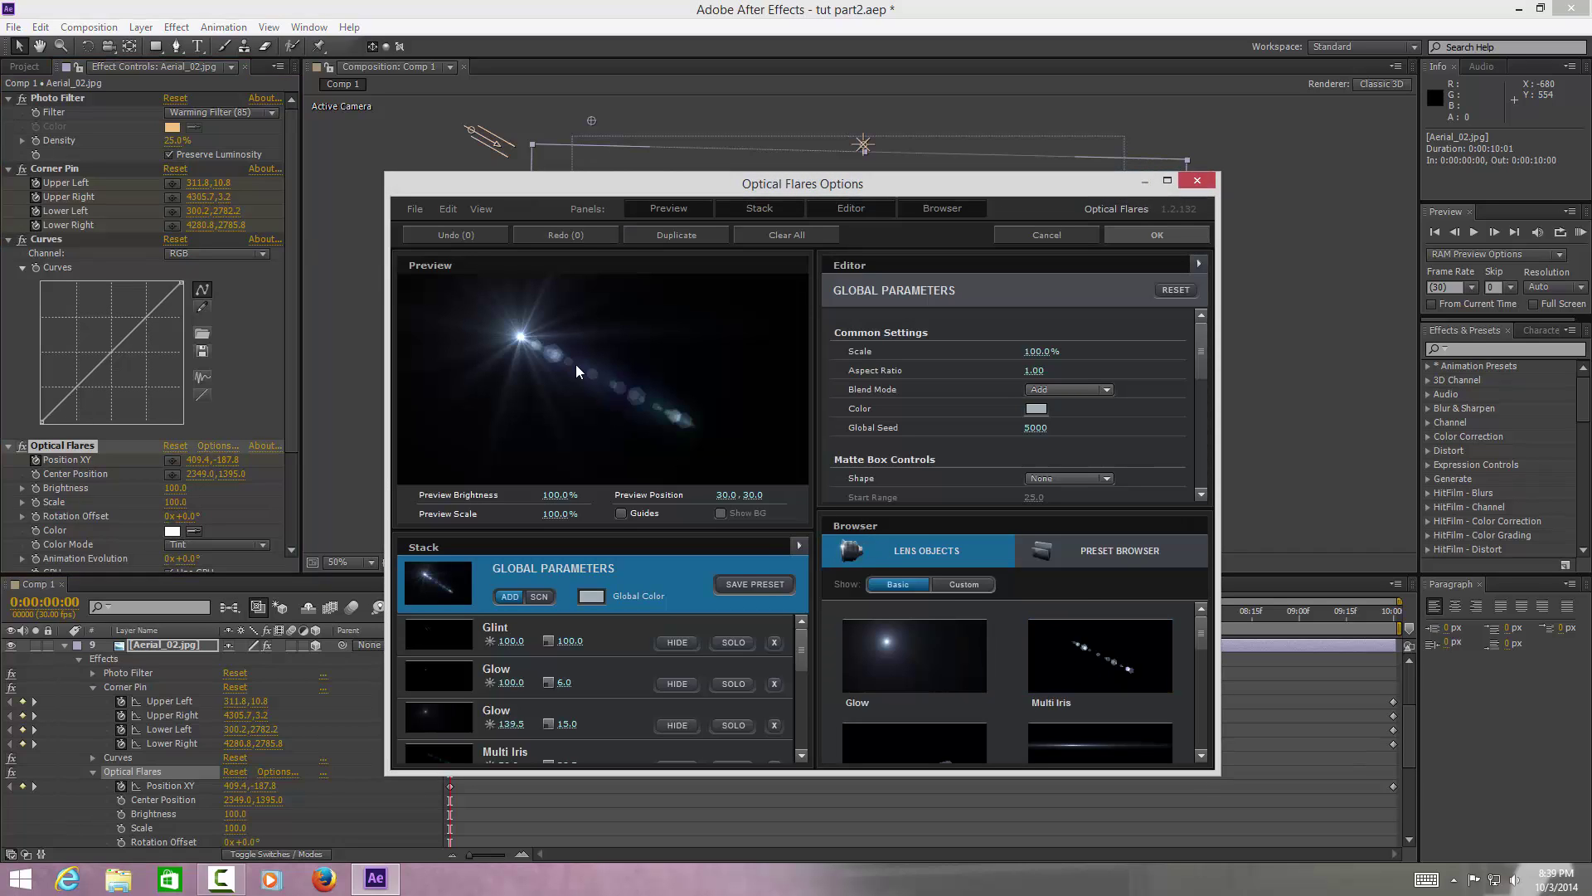
left_click(1191, 184)
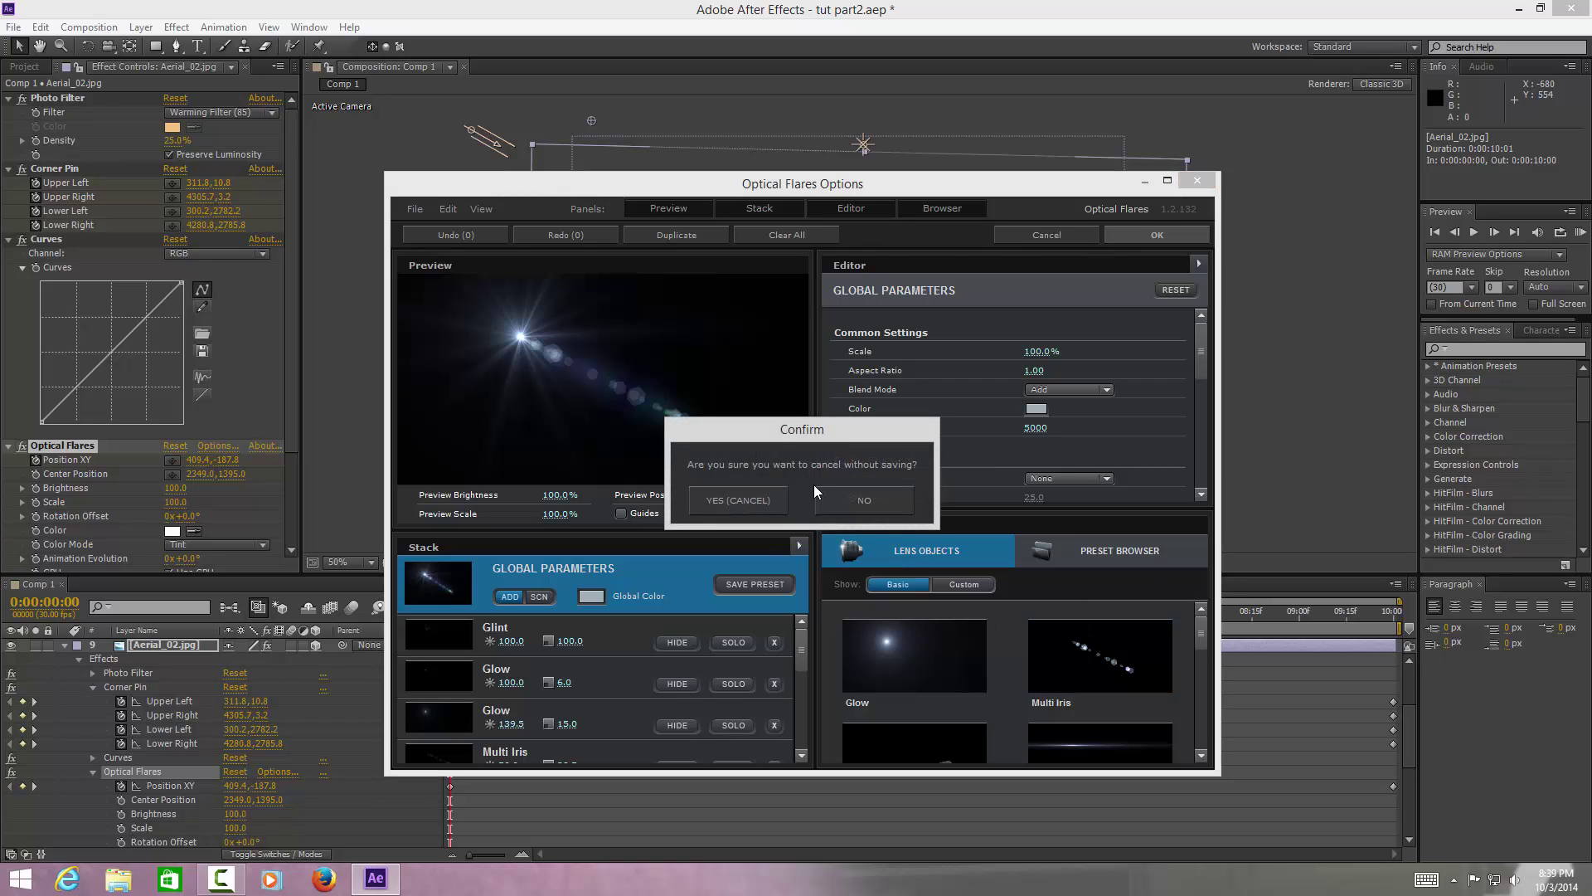
left_click(778, 501)
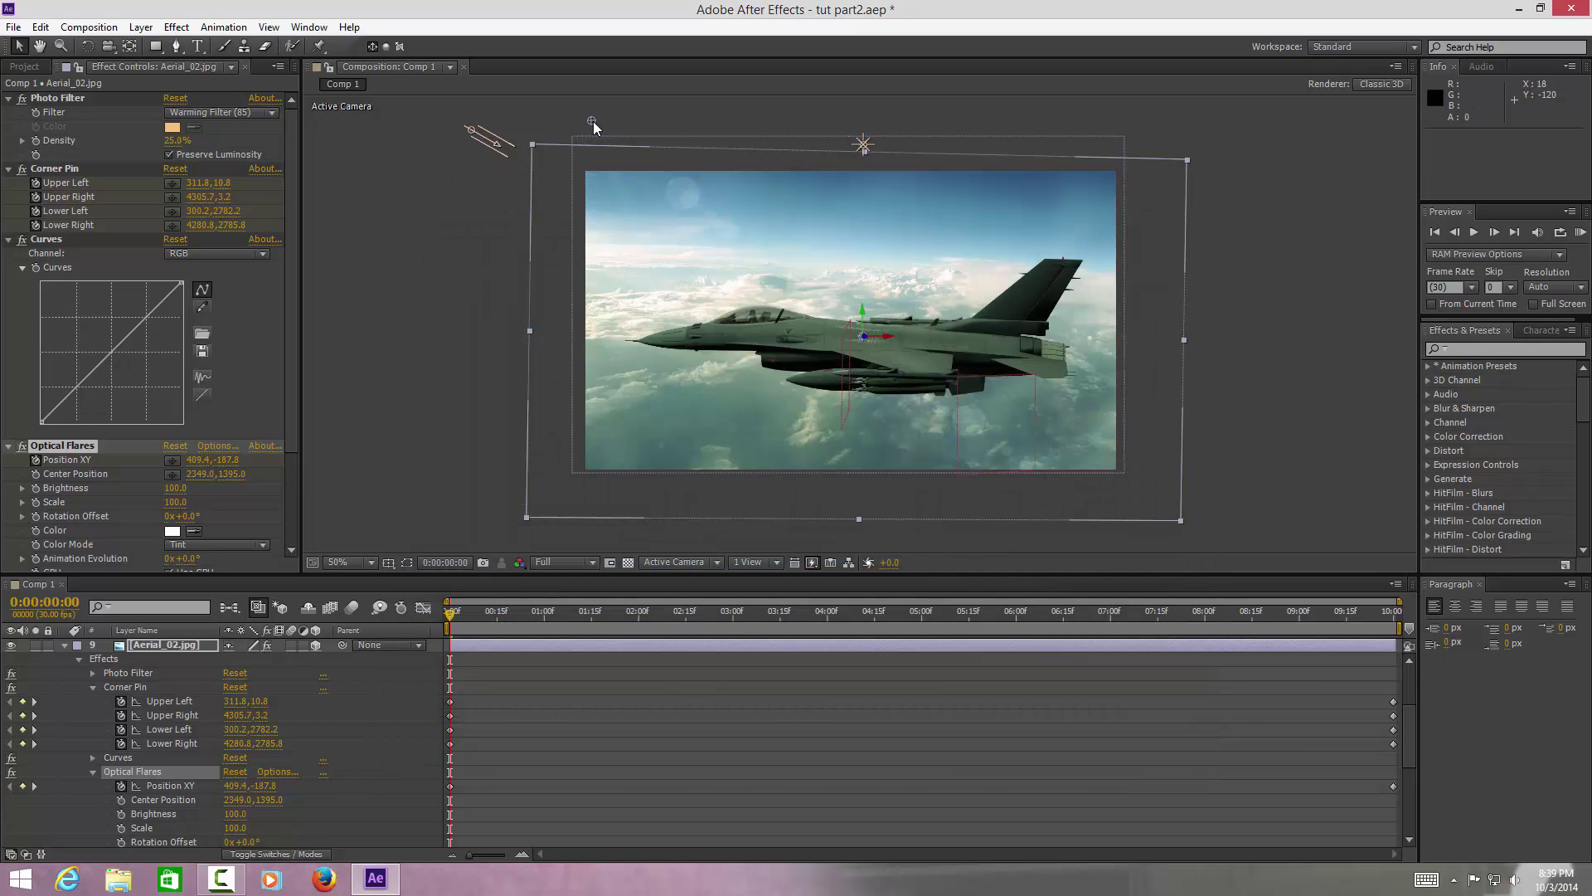
left_click(60, 647)
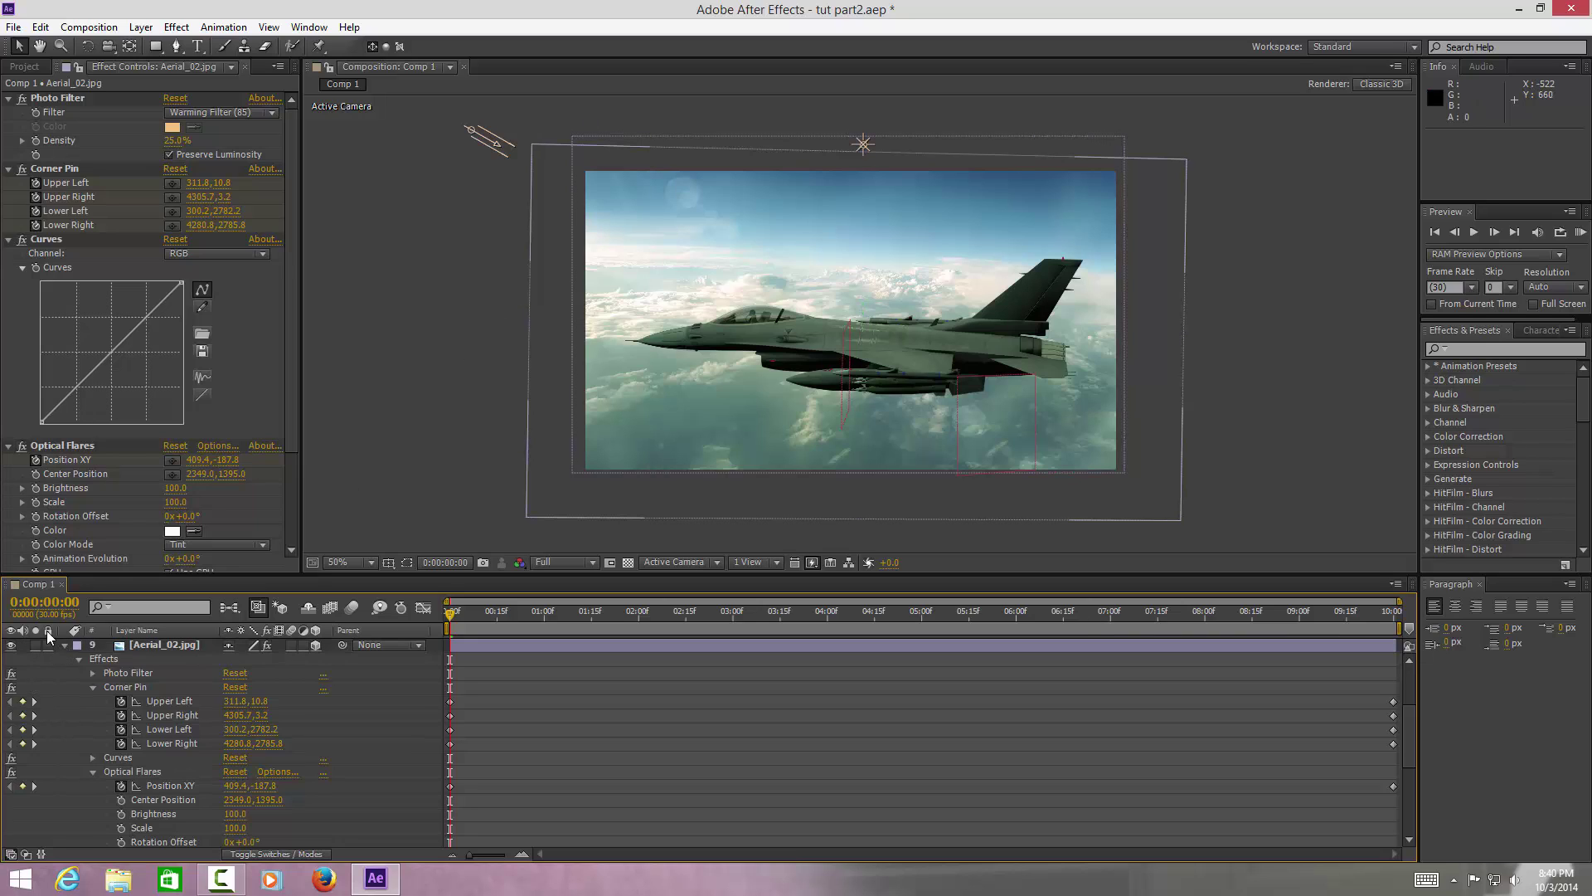
left_click(20, 67)
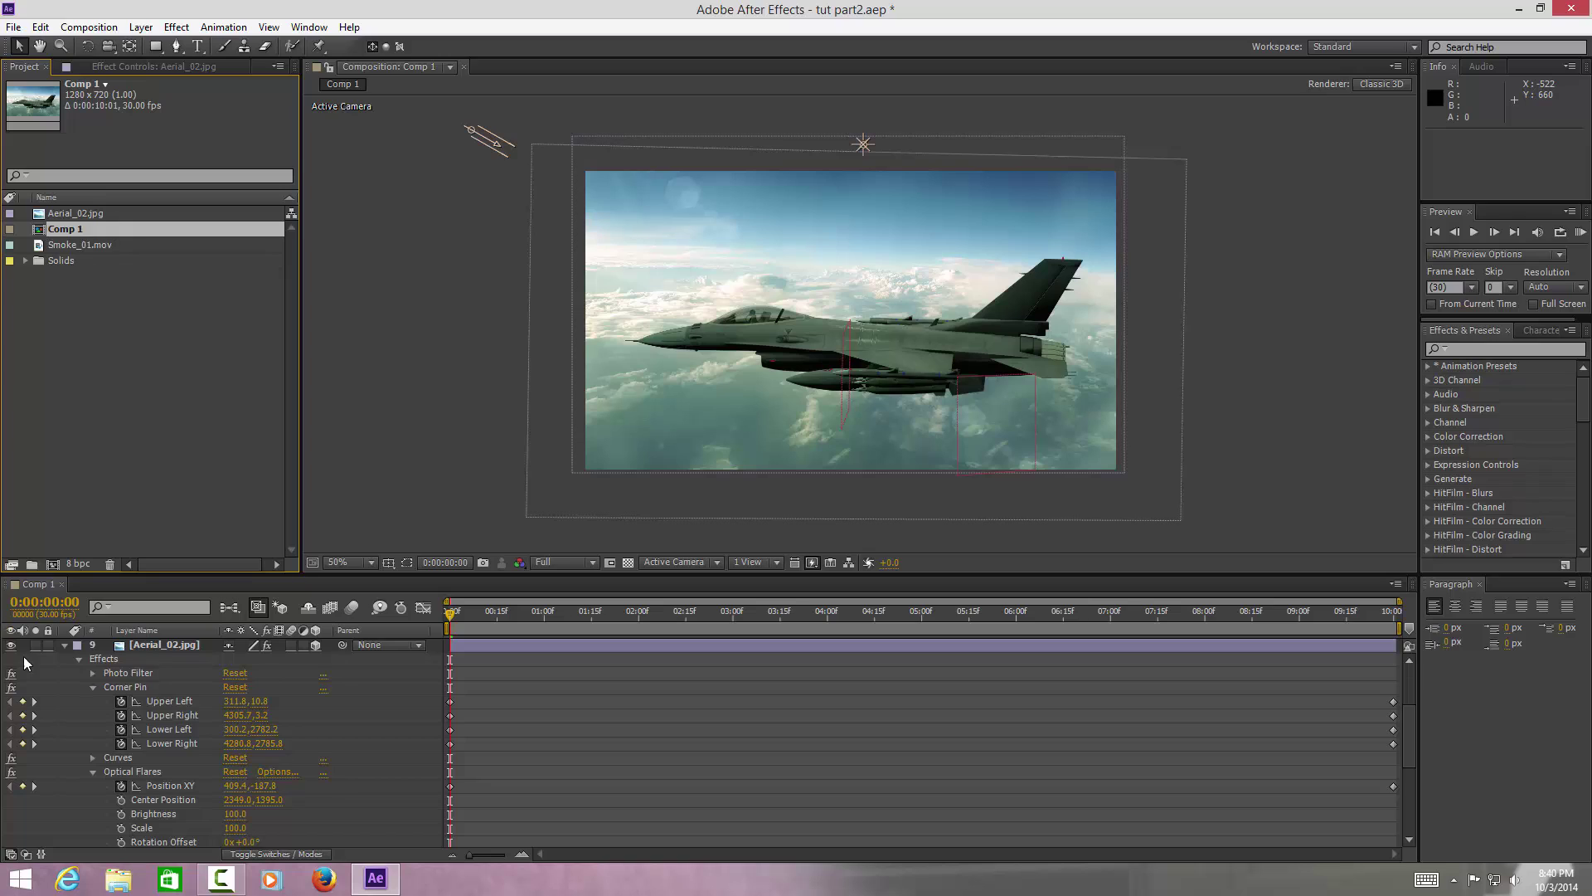
left_click(64, 647)
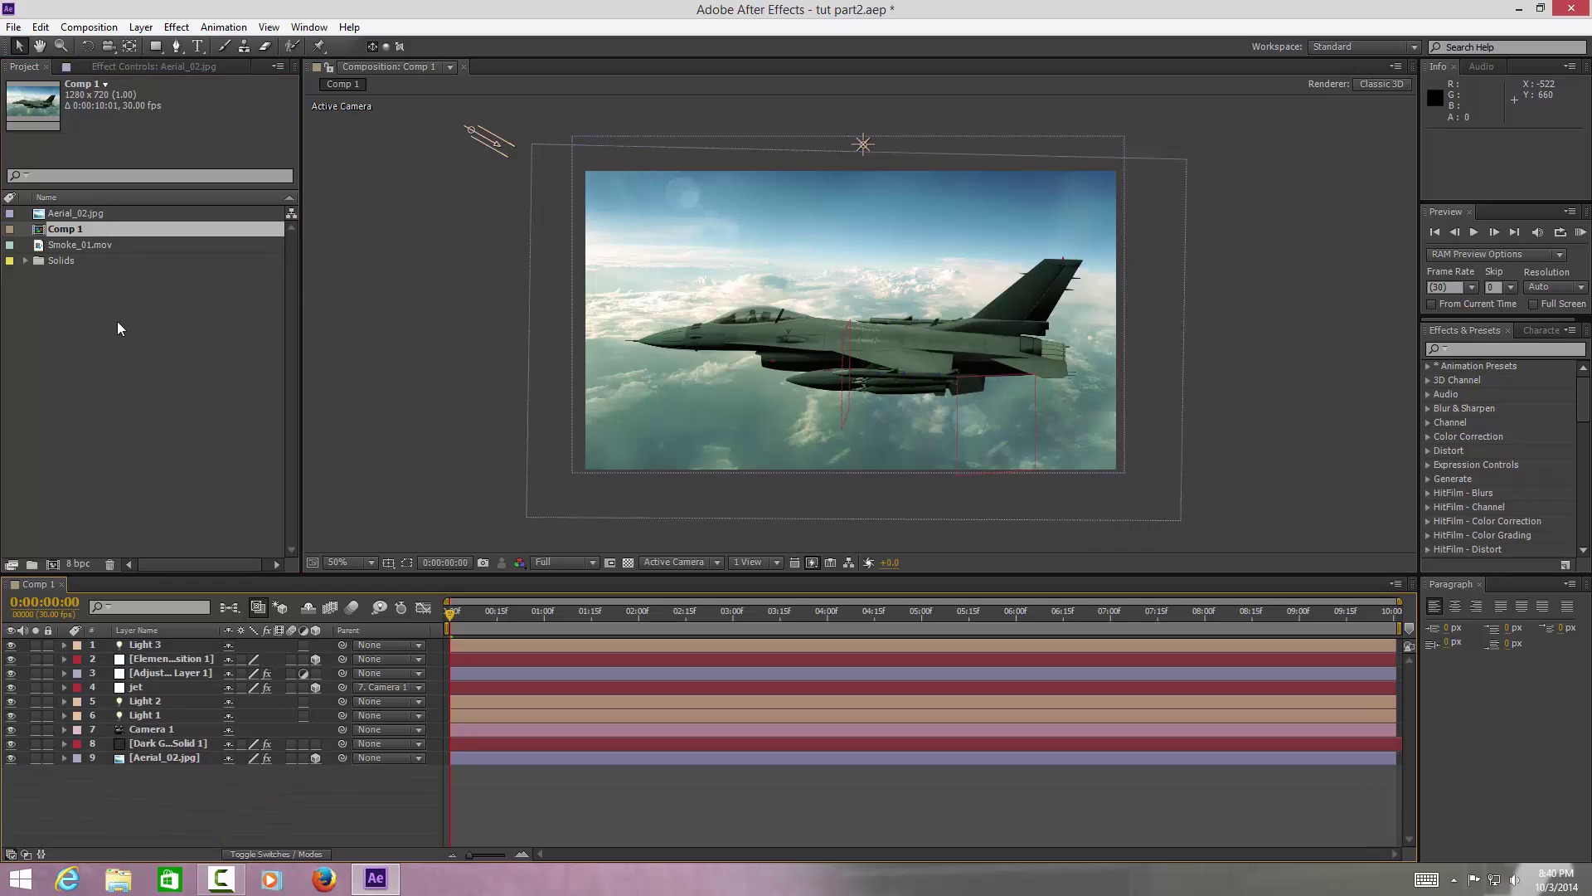
Add Smoke_01.mov to Comp 1 directly below Camera 1, and preview frame 0:00:00:16 at Half resolution
left_click_drag(71, 244, 132, 734)
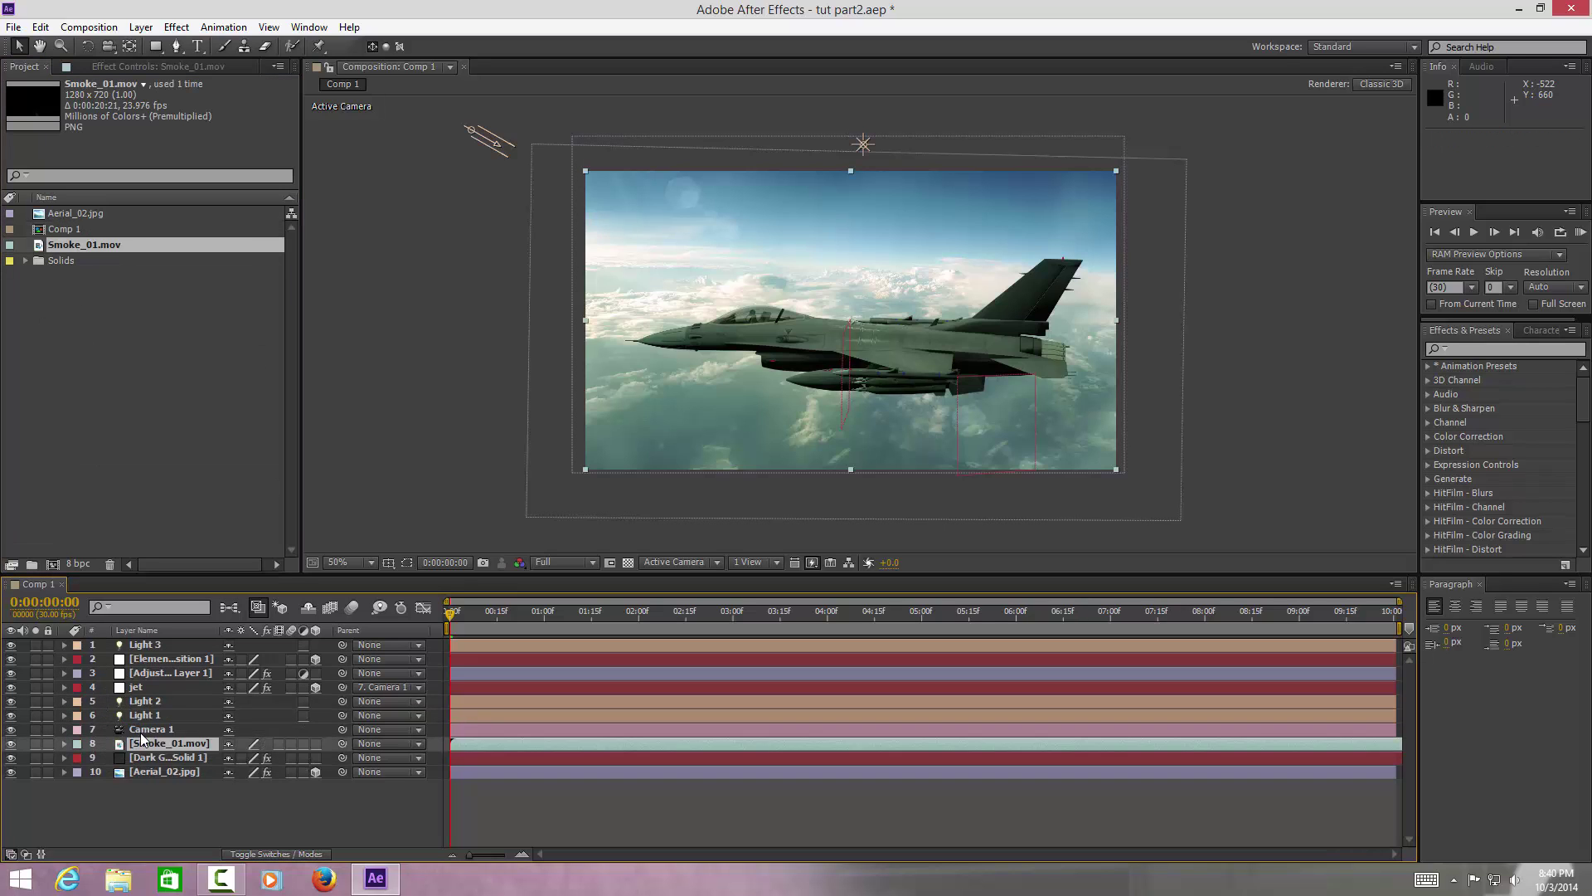
left_click_drag(450, 618, 499, 622)
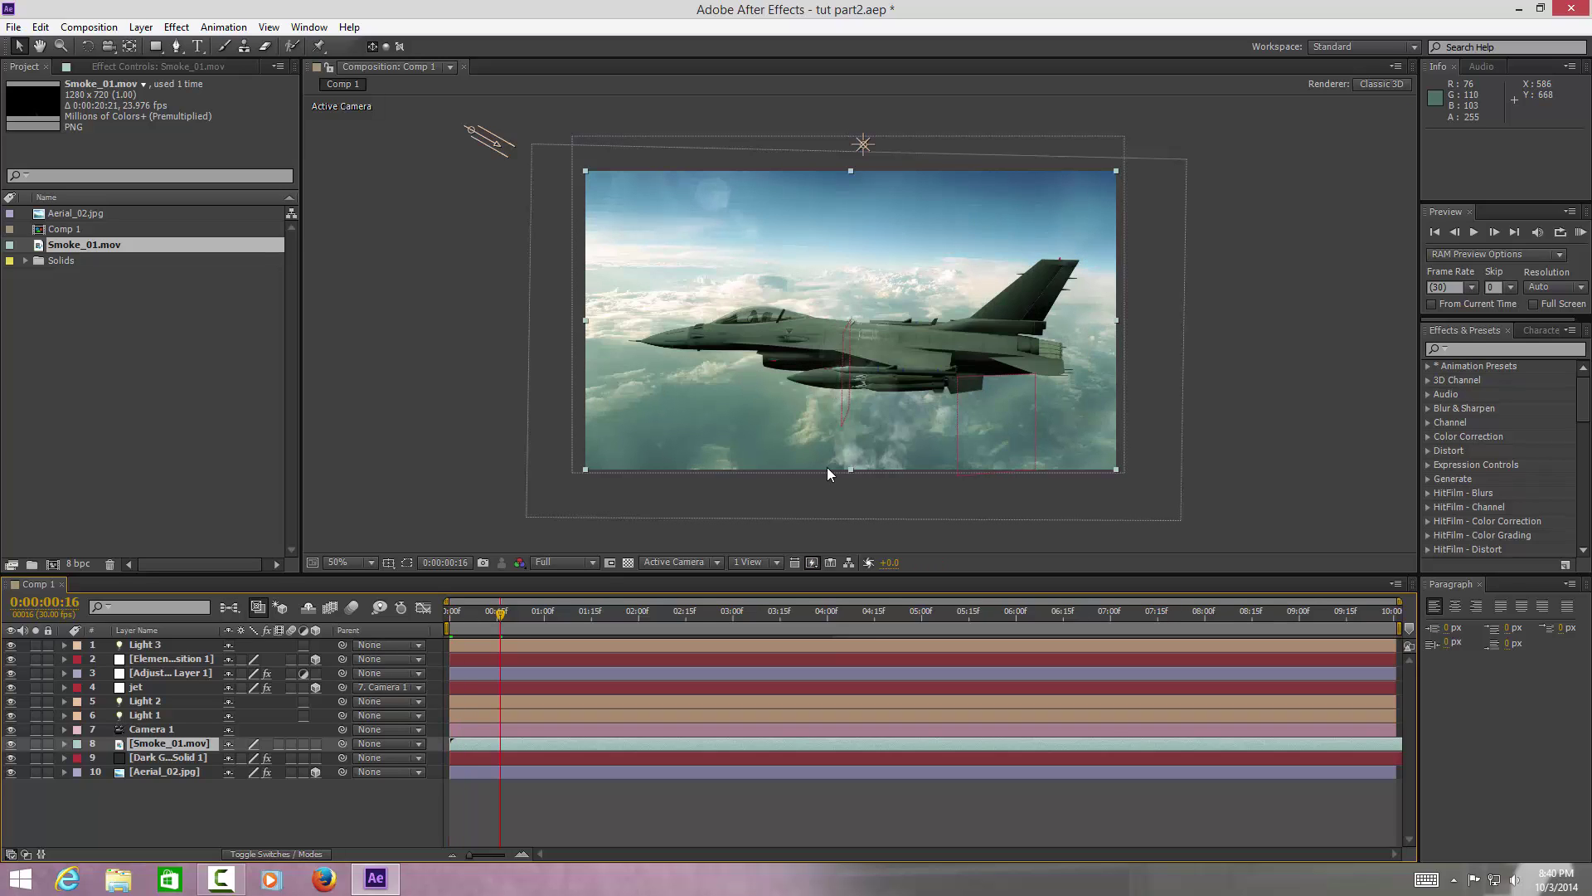
left_click(594, 565)
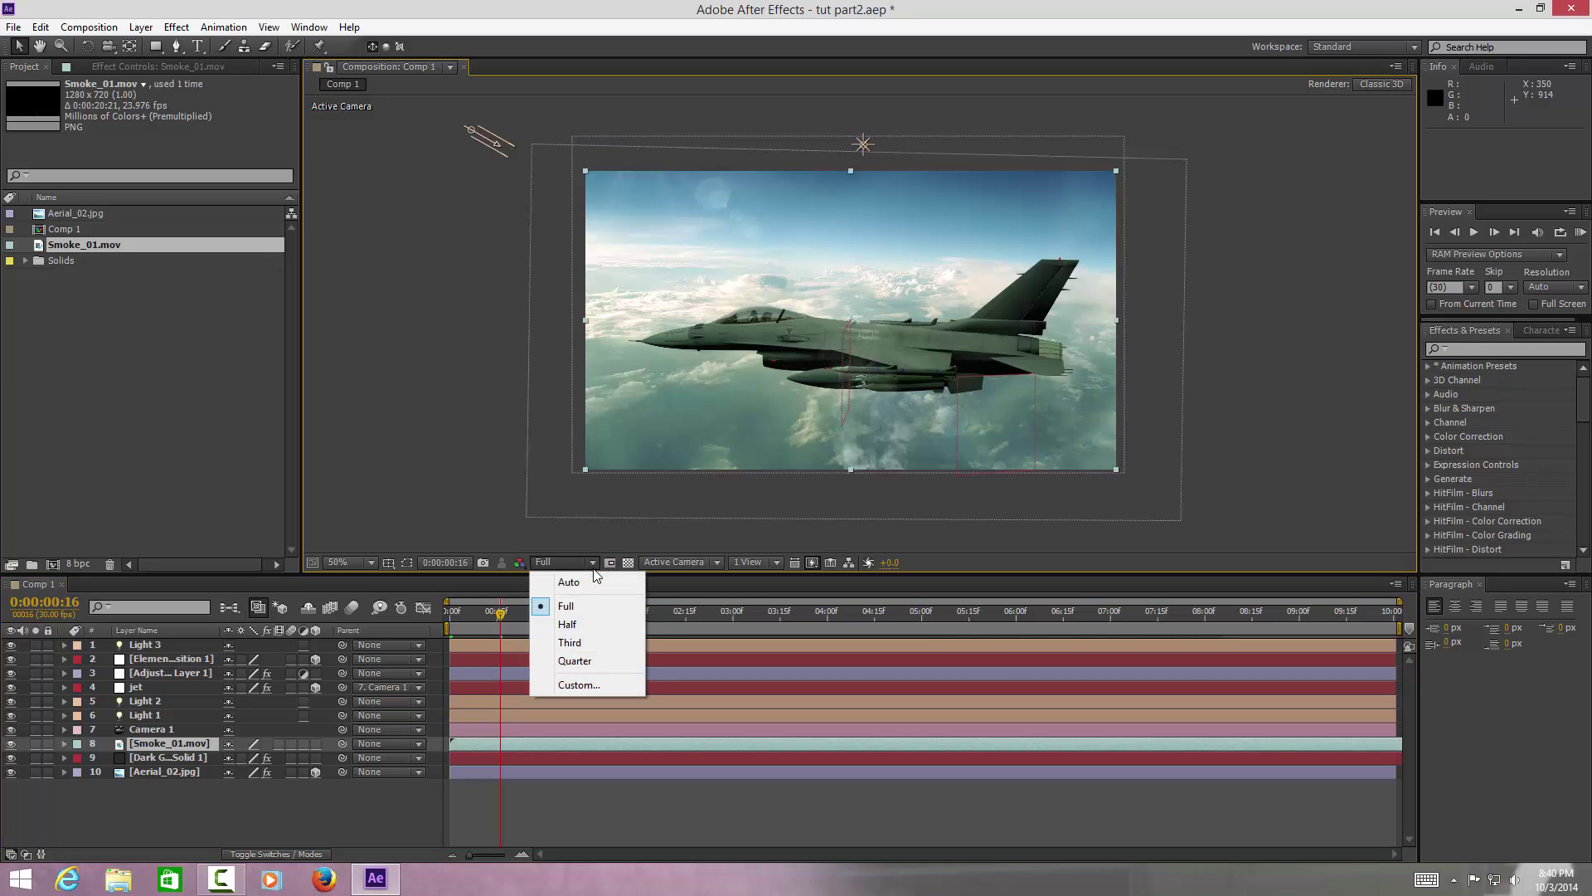
left_click(575, 627)
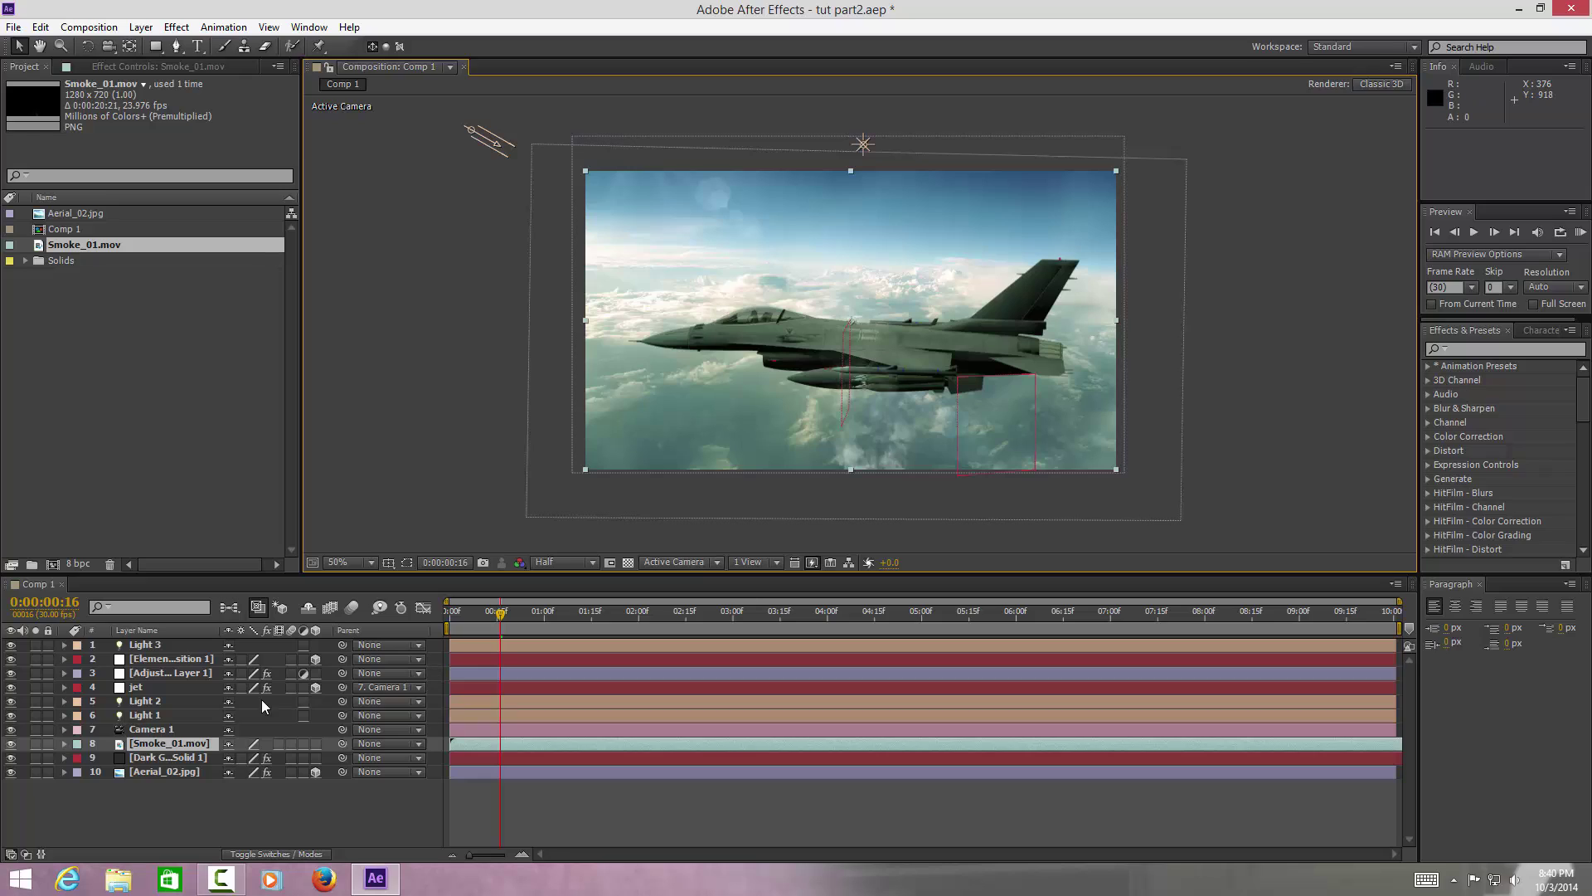
Move the Smoke_01.mov layer up to about 712, 170 and rotate it about 90° clockwise
left_click(158, 745)
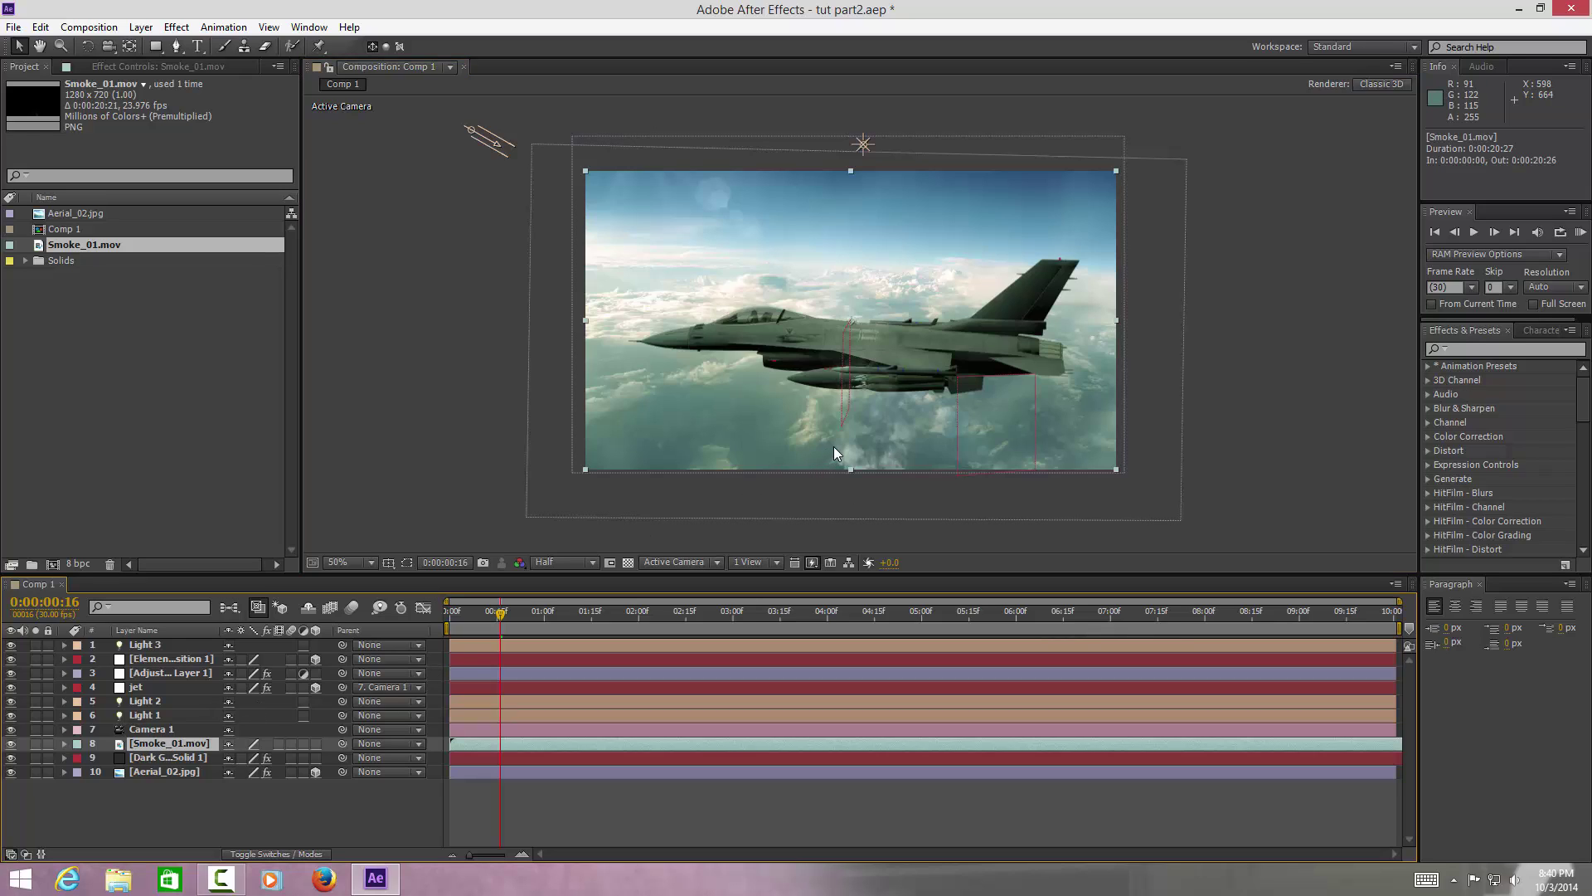
left_click_drag(860, 443, 890, 364)
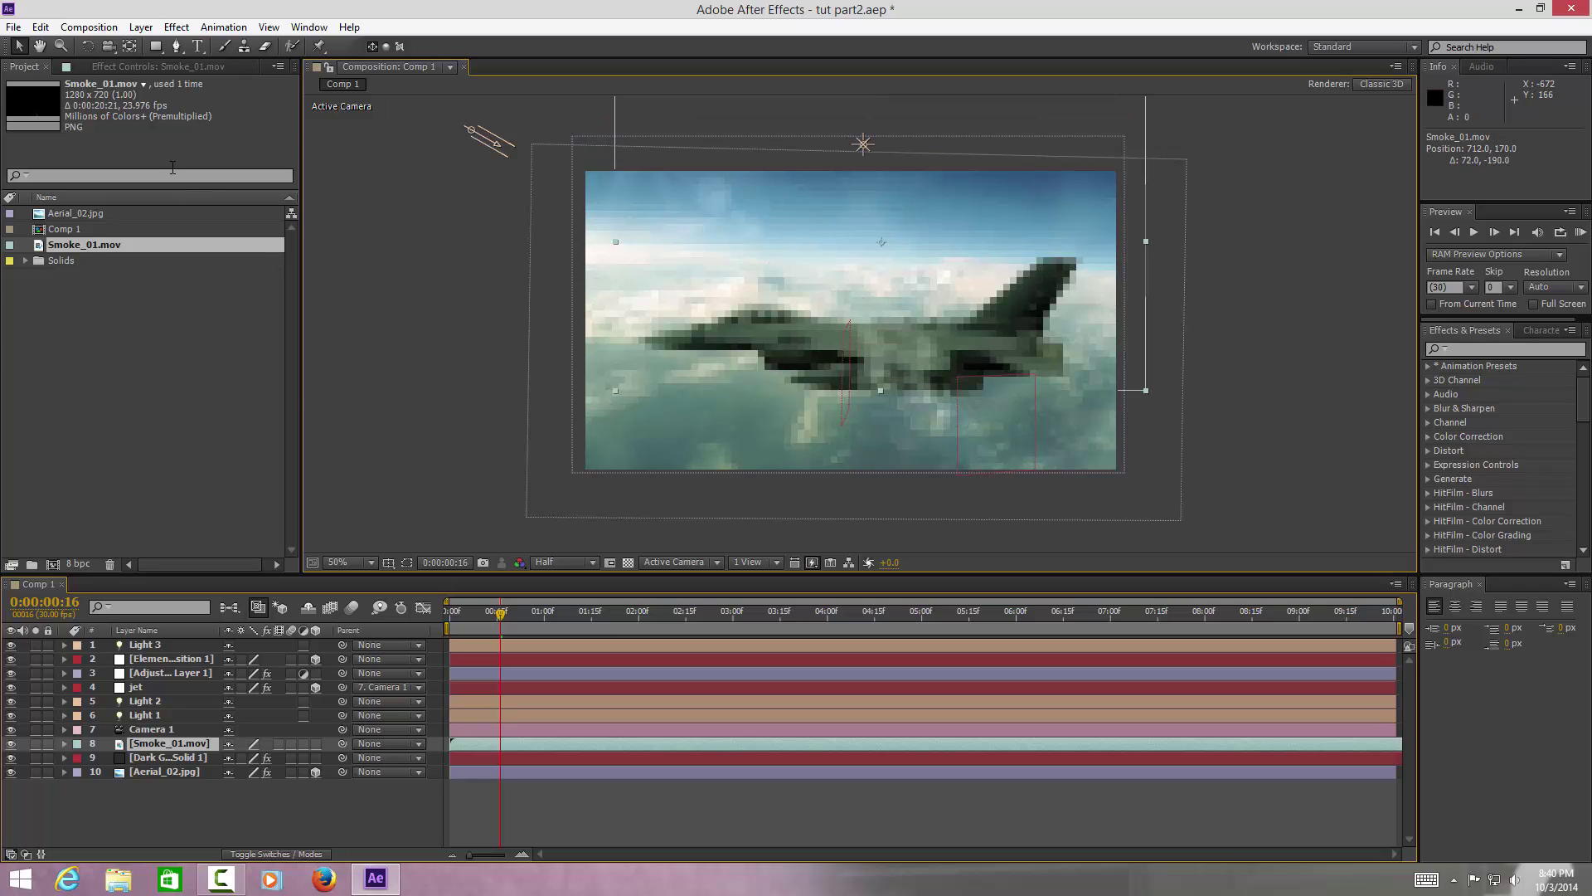
left_click(86, 46)
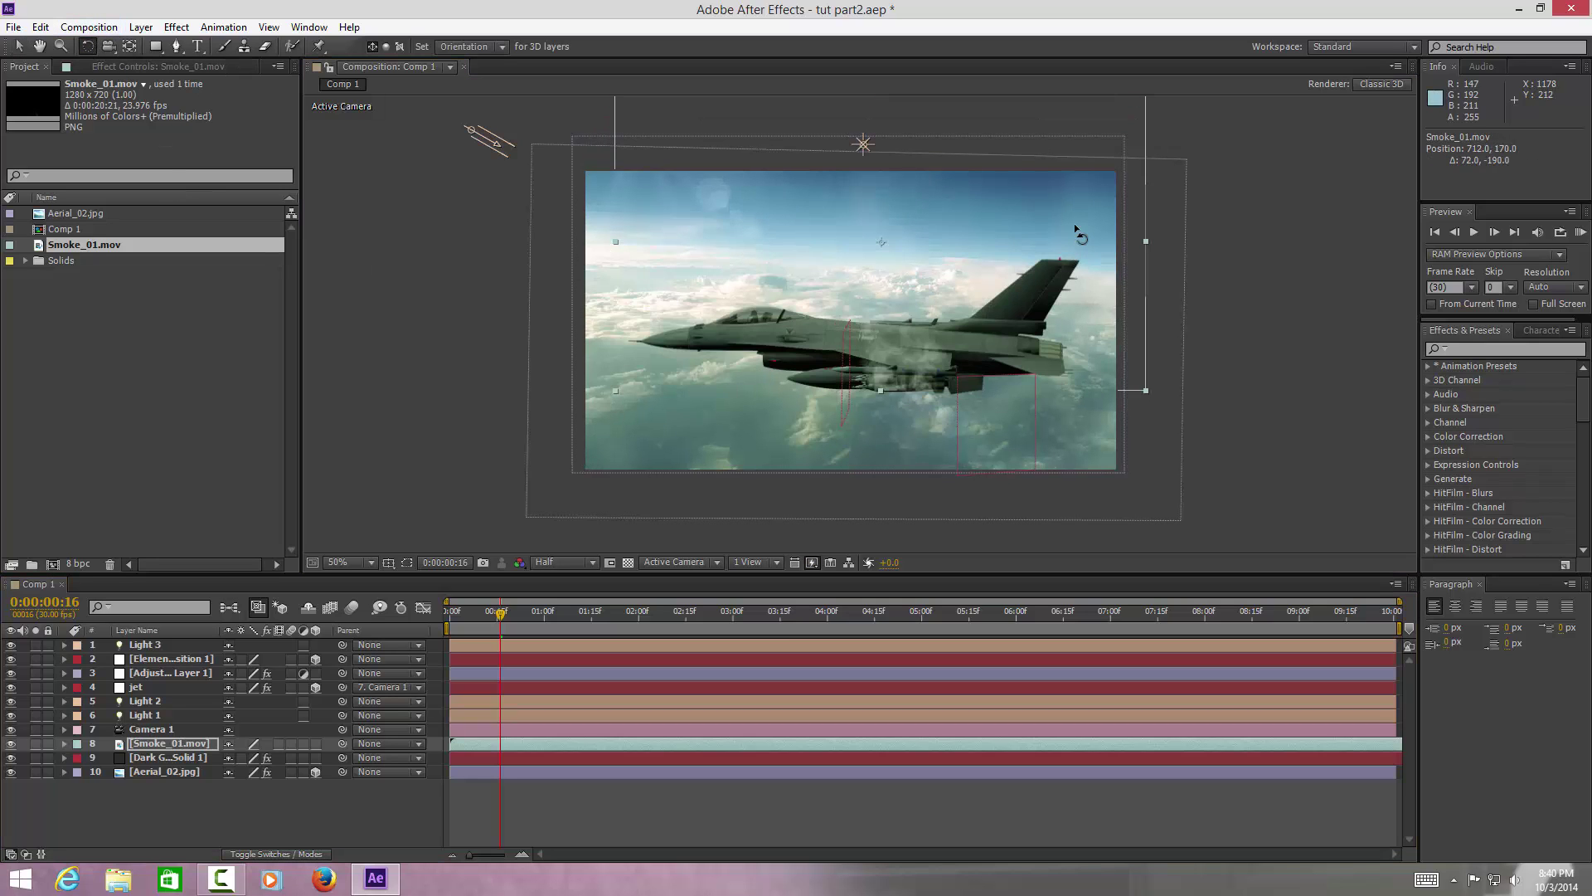
left_click_drag(1080, 237, 887, 378)
left_click_drag(797, 259, 756, 263)
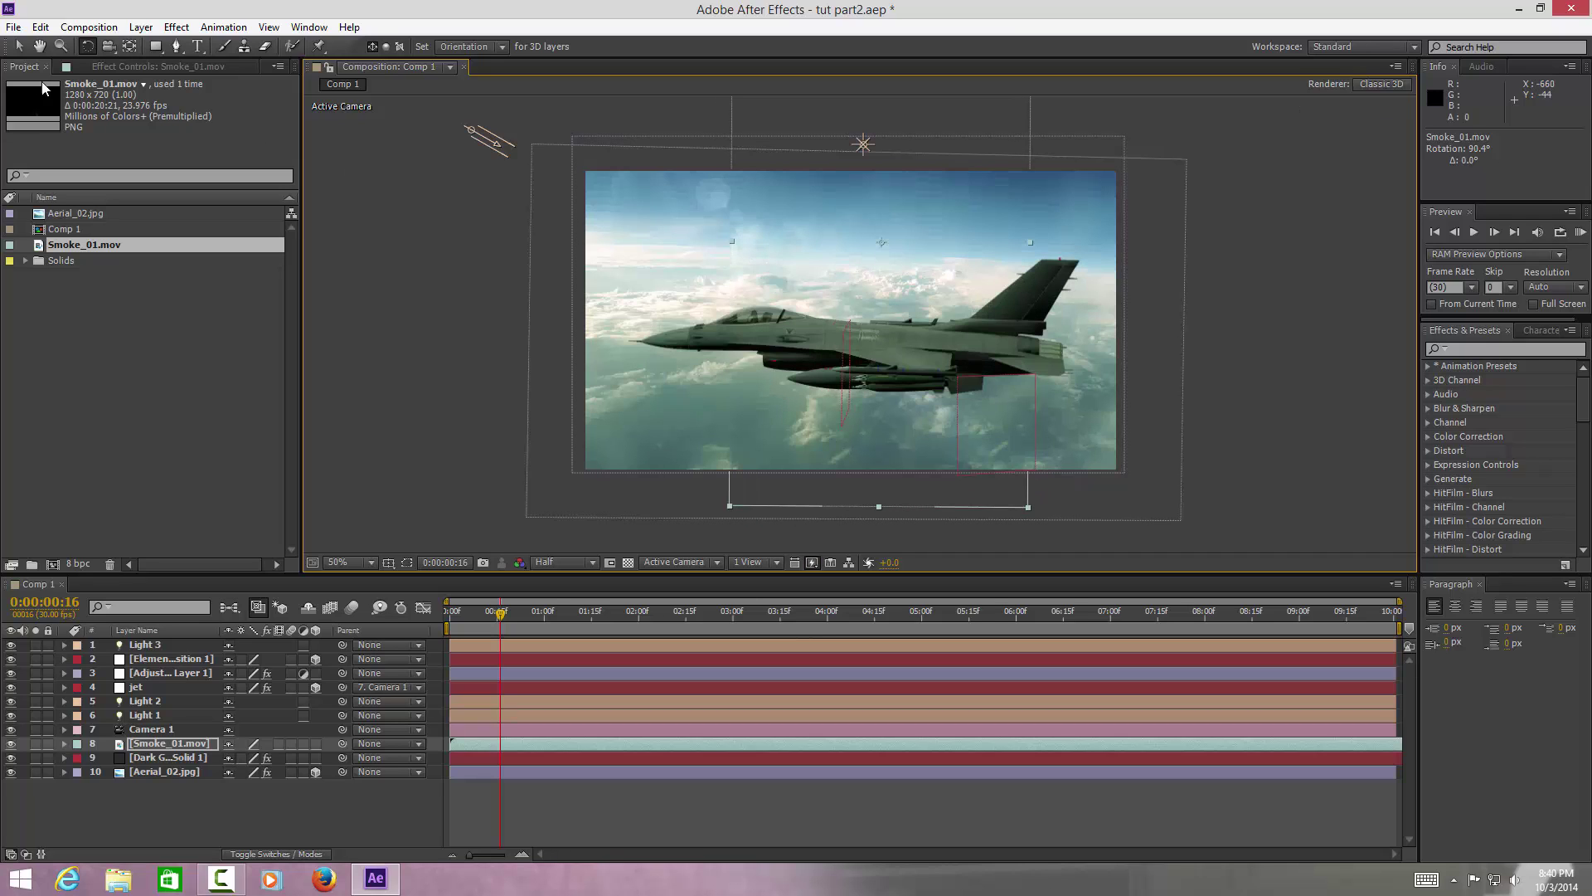
Move Smoke_01.mov behind the jet's tail to about 1498, 368 and narrow its scale to 30%, 100%
left_click(17, 47)
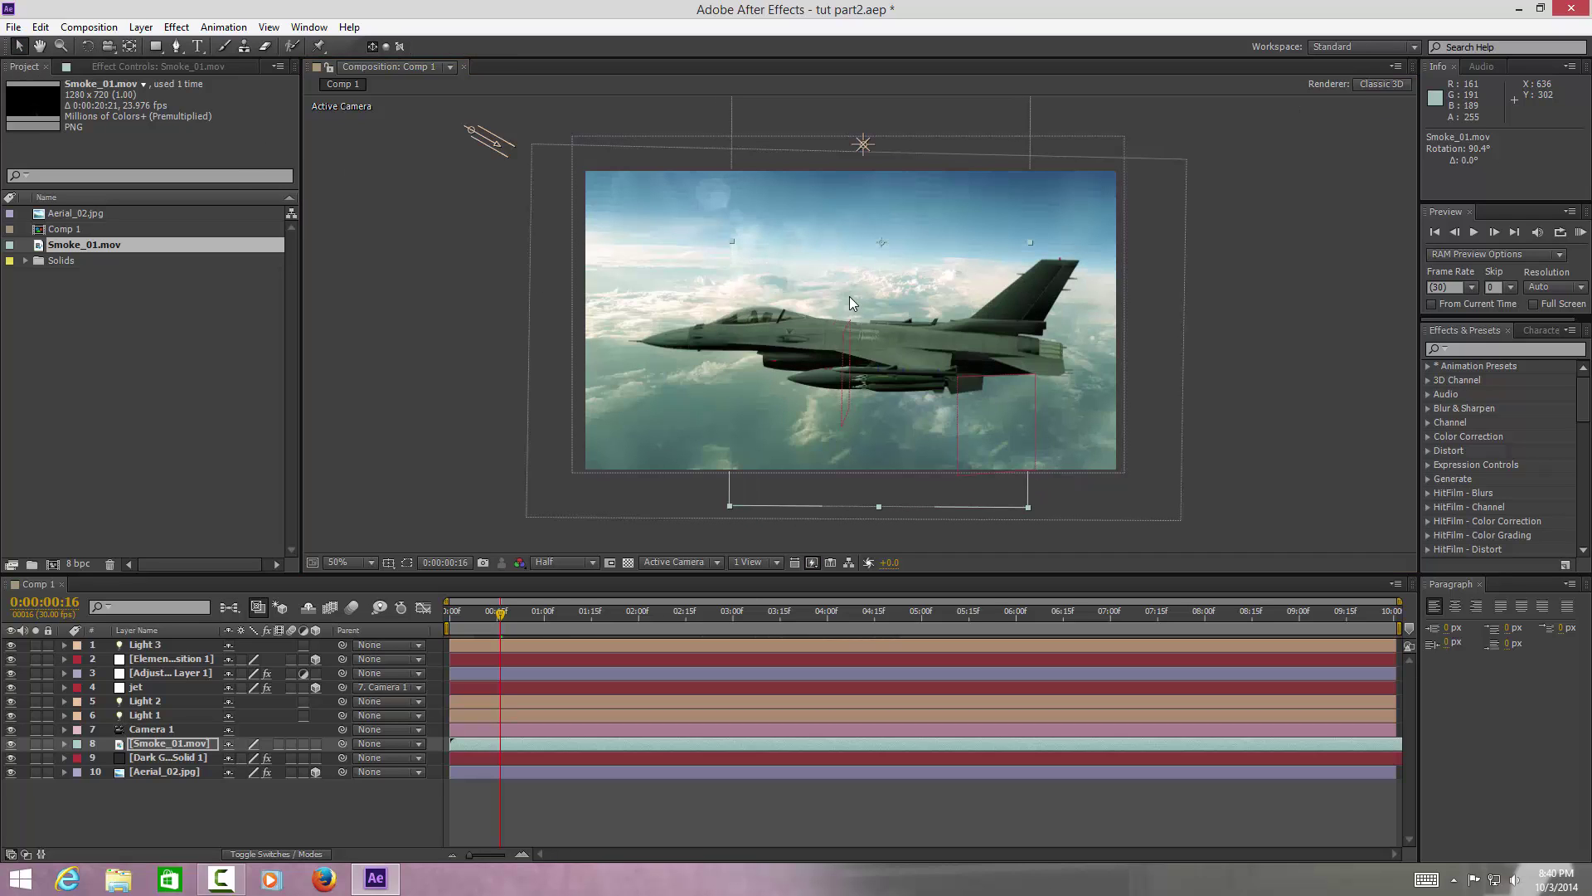
left_click_drag(916, 321, 1175, 375)
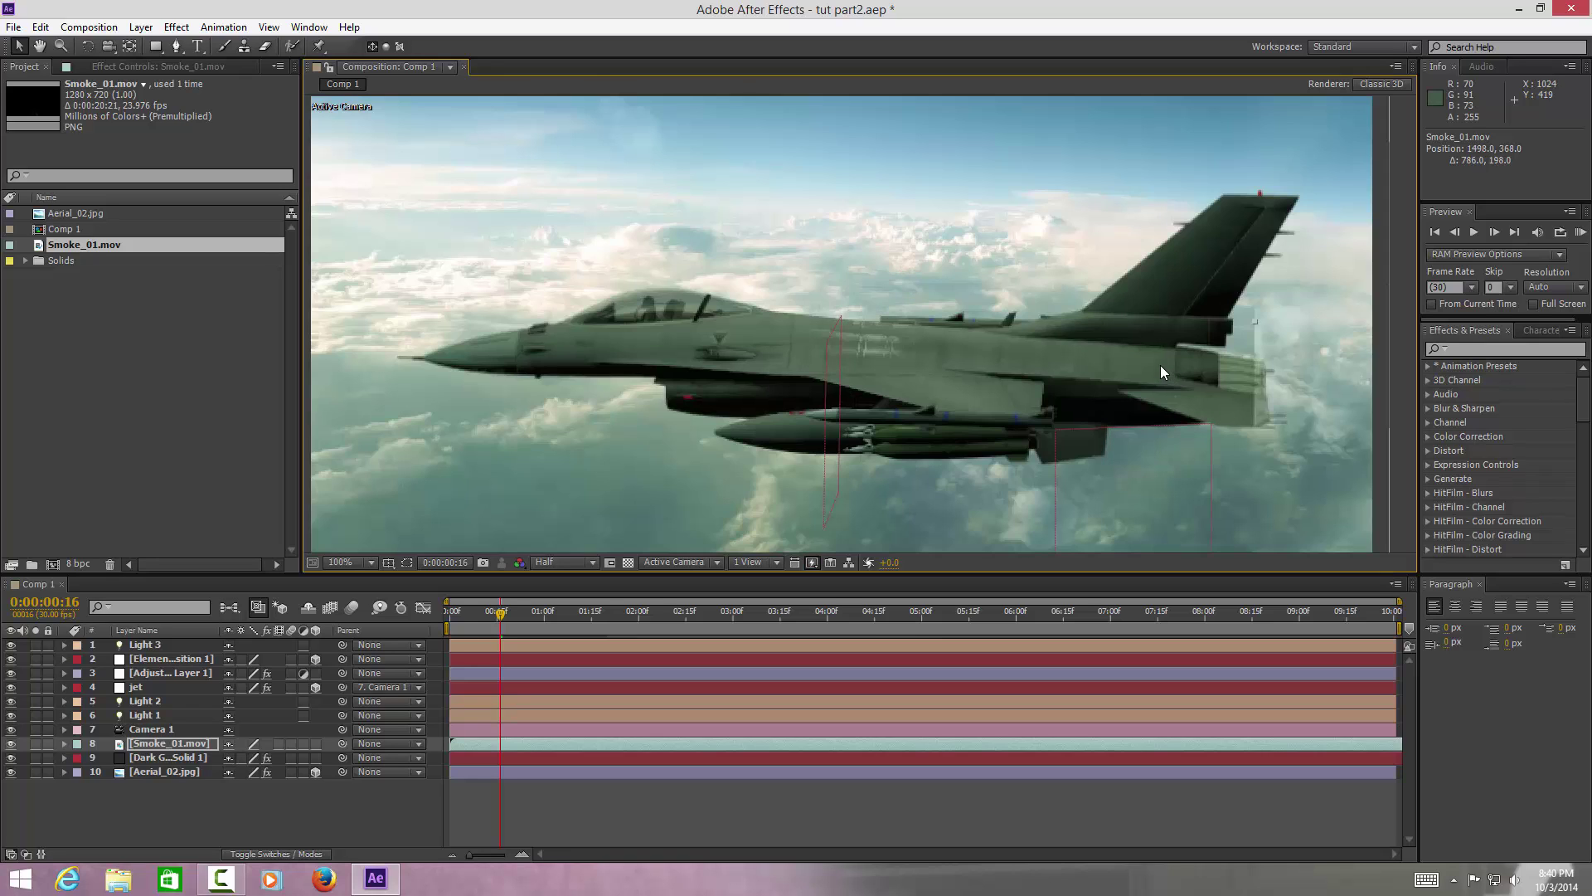
key("comma")
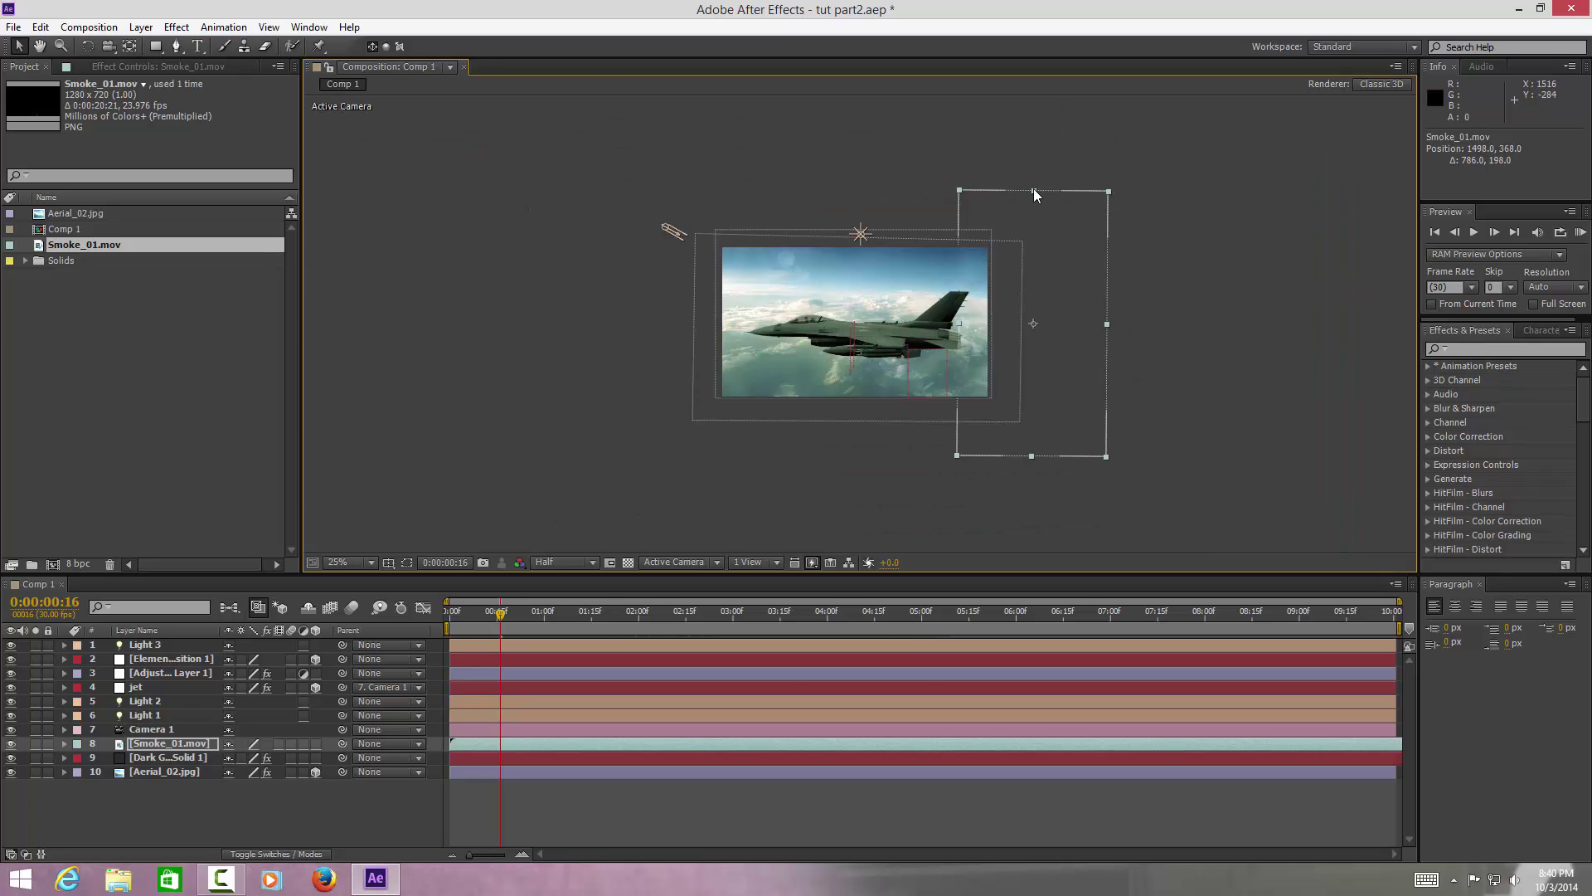
left_click_drag(1034, 191, 1049, 281)
key("period")
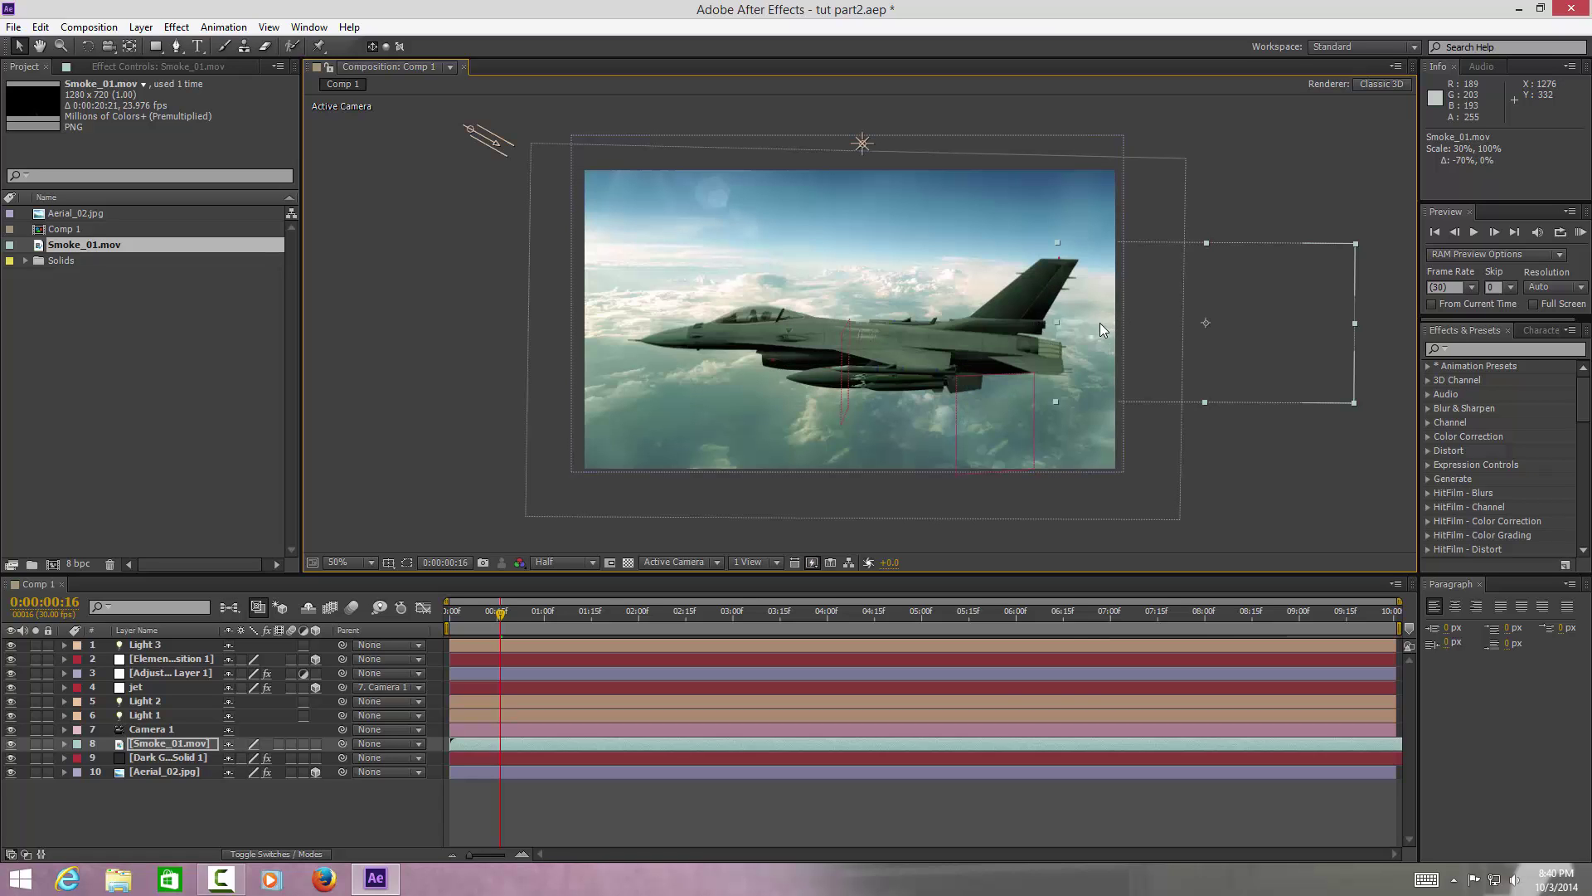
Align Smoke_01.mov with the engine nozzle at about 1508, 428, and scale it to 31%, 100% with Aerial_02.jpg hidden
left_click_drag(1101, 328, 1099, 349)
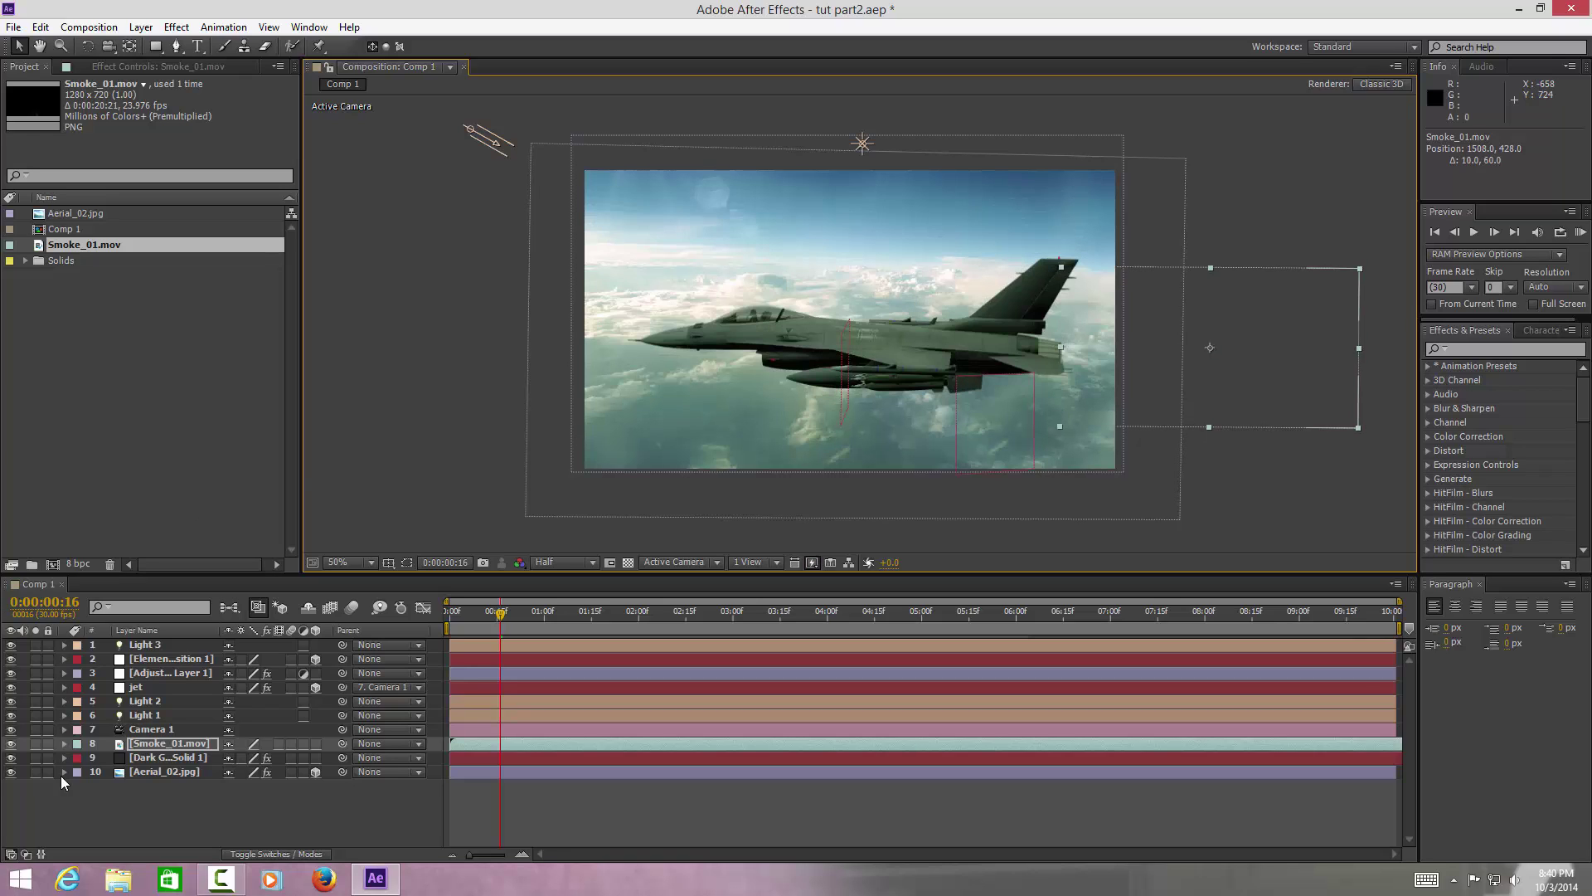
left_click(11, 772)
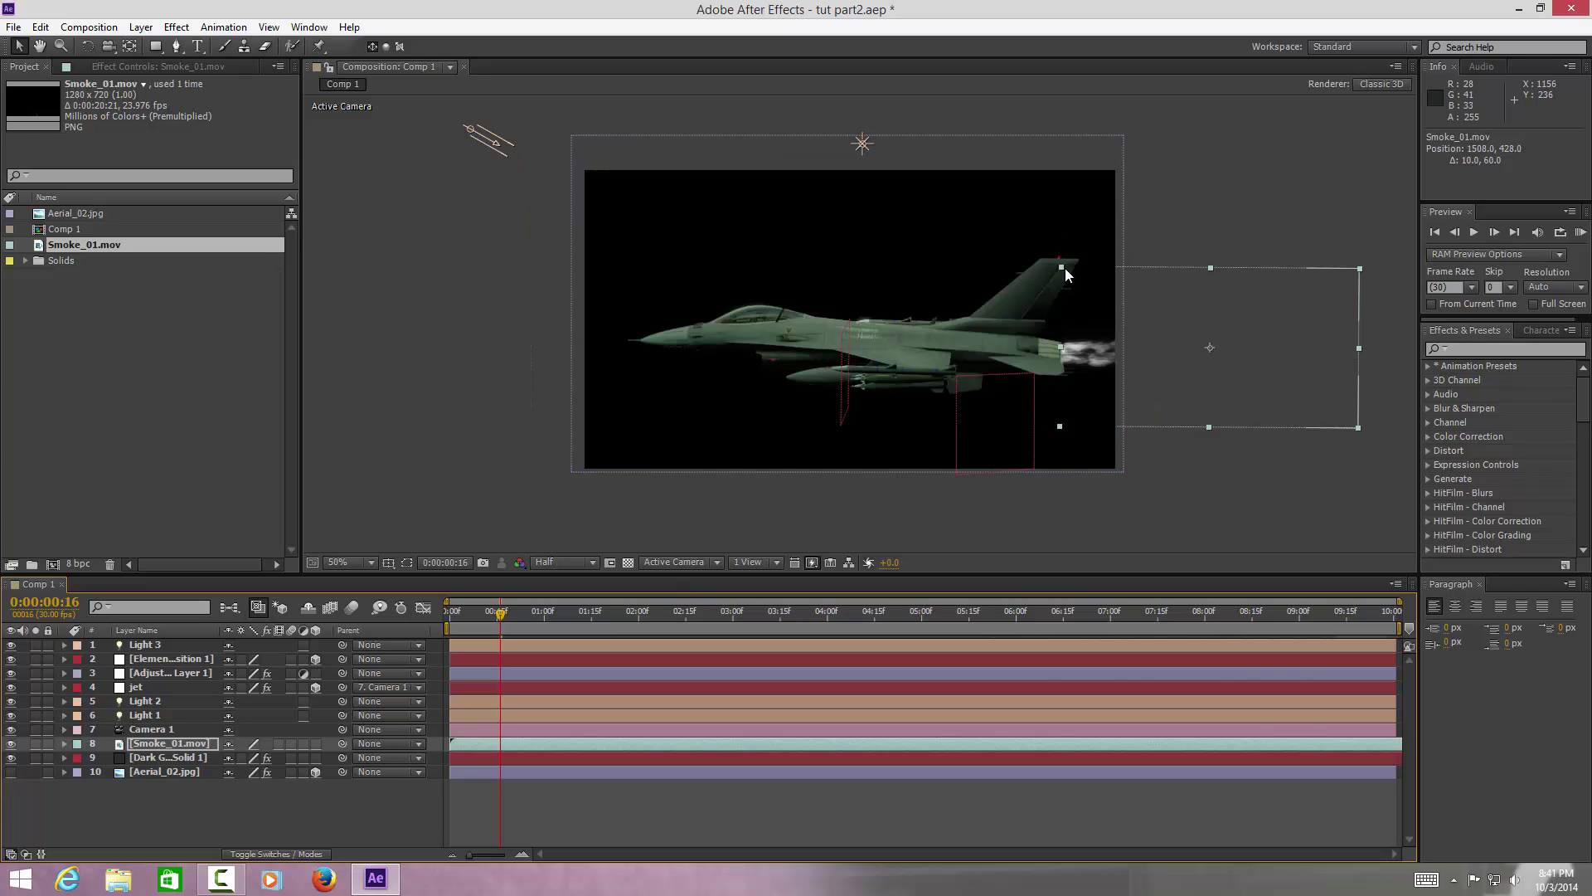
left_click_drag(1062, 268, 1061, 266)
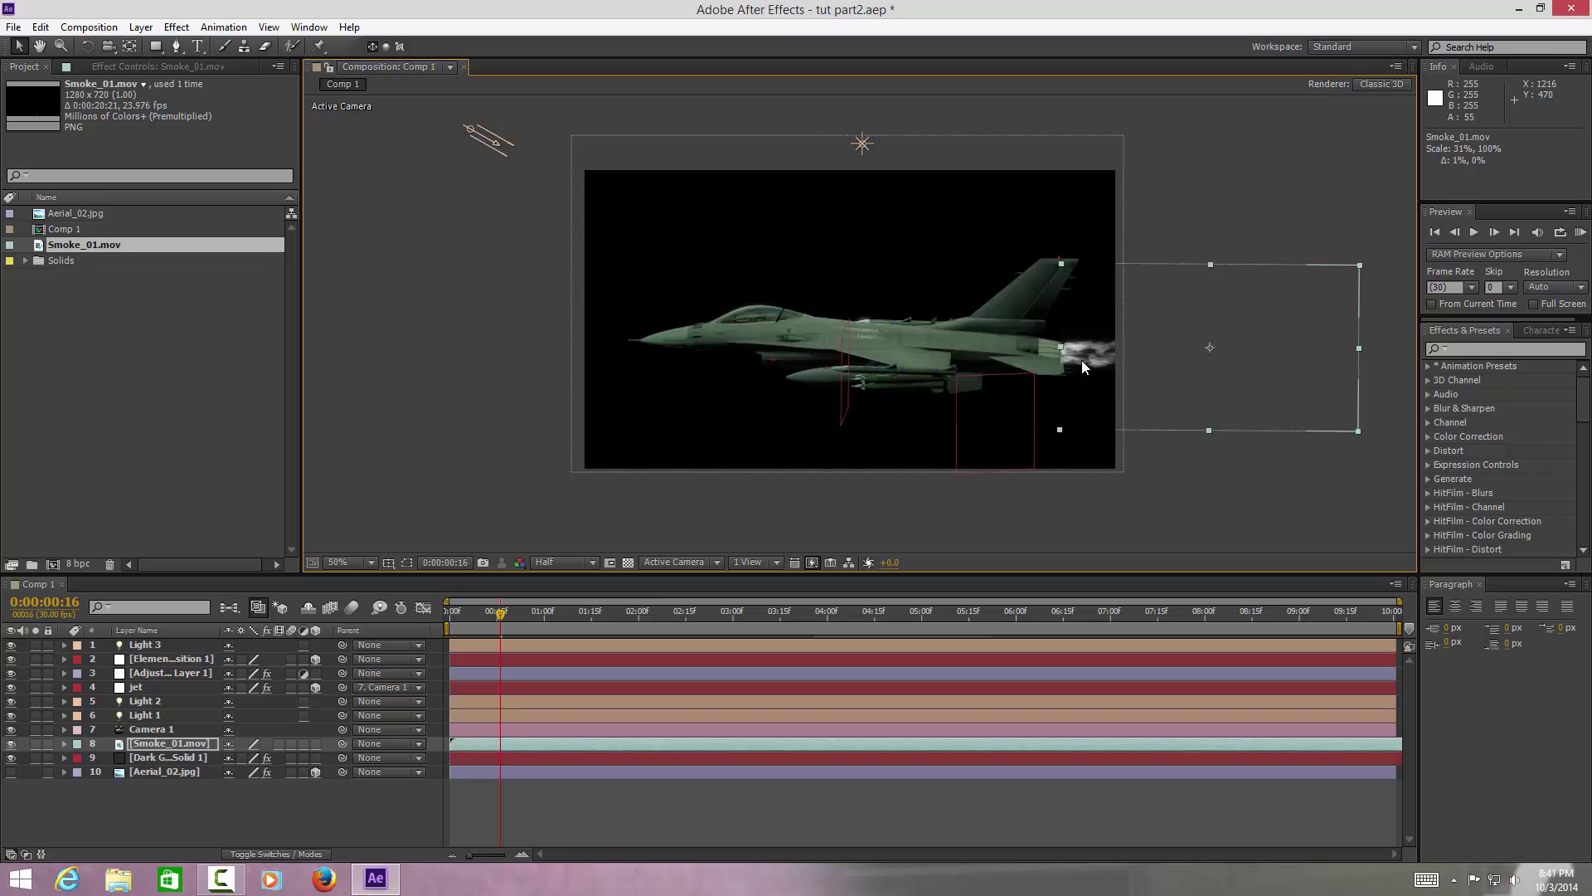
Apply VC Color Vibrance to Smoke_01.mov and set its color to orange D89903
right_click(169, 744)
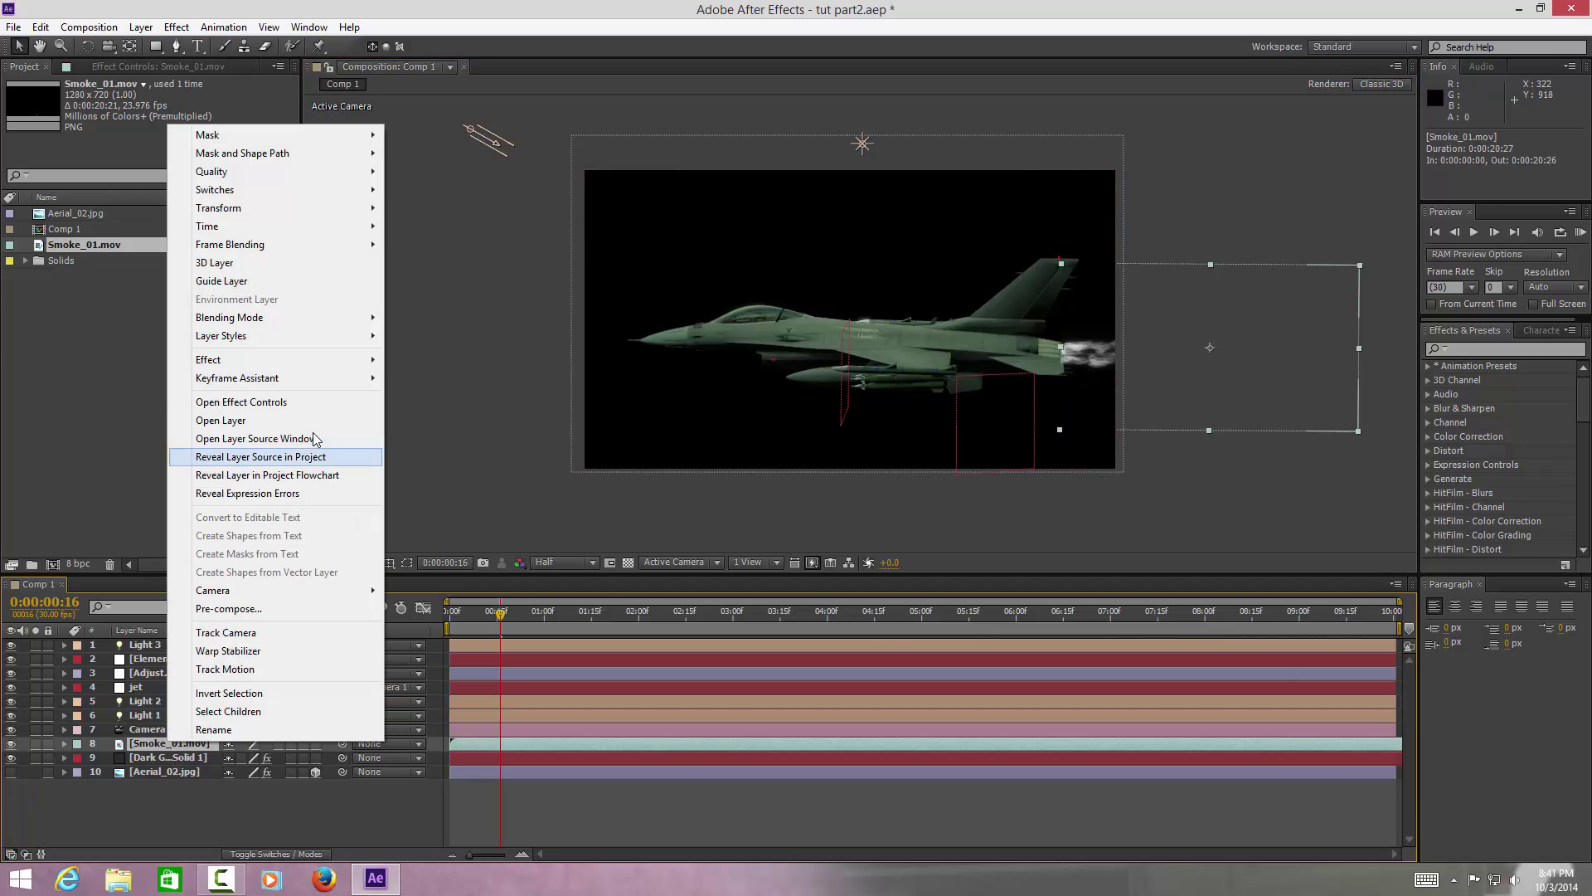
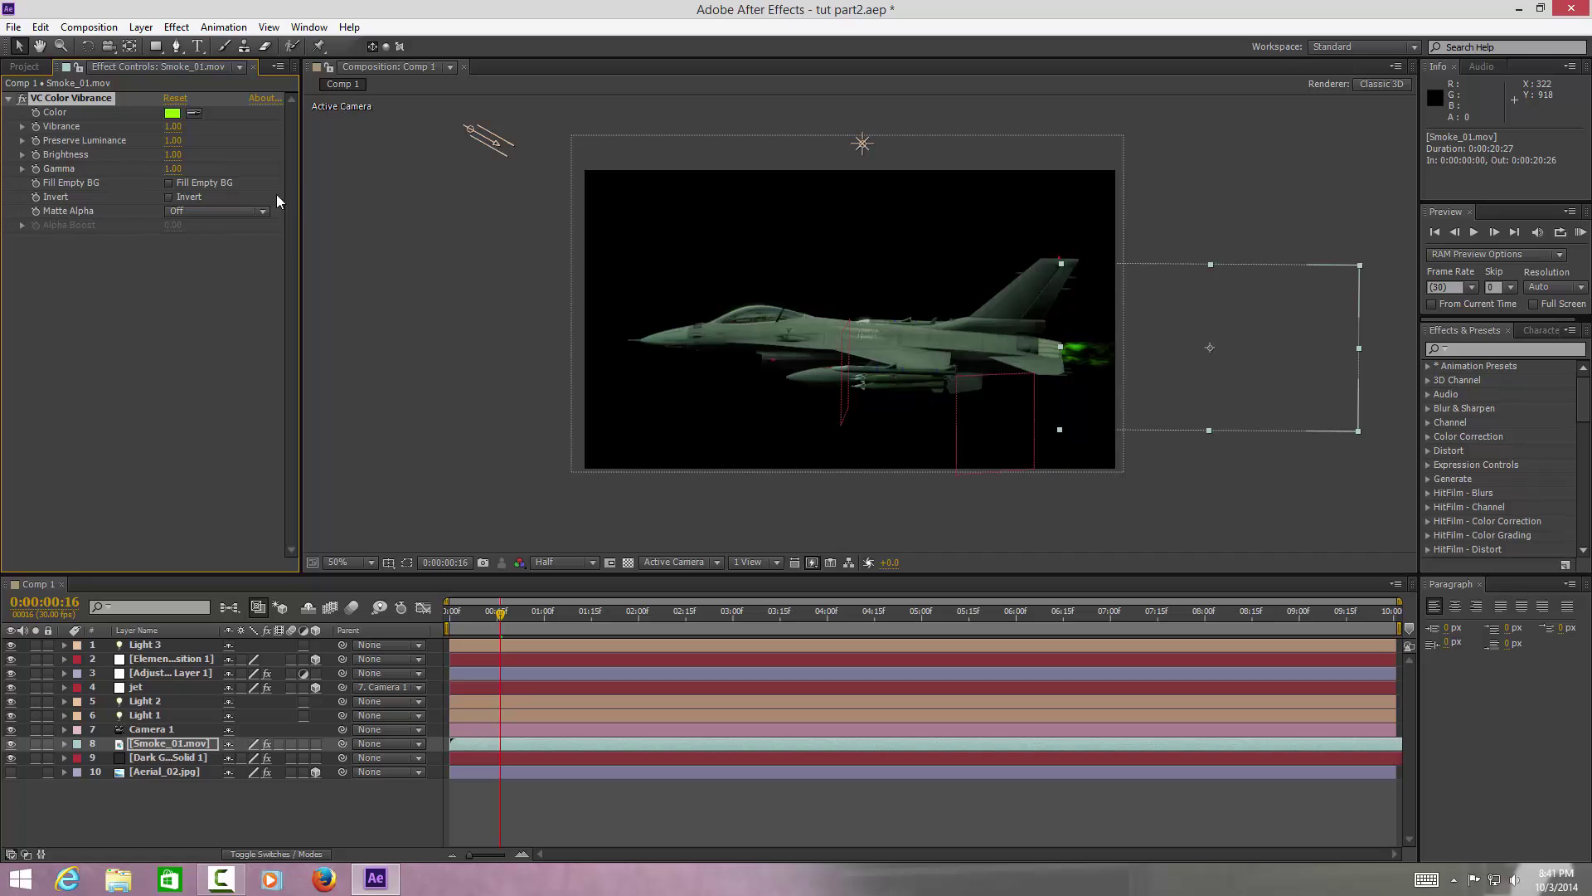
left_click(171, 114)
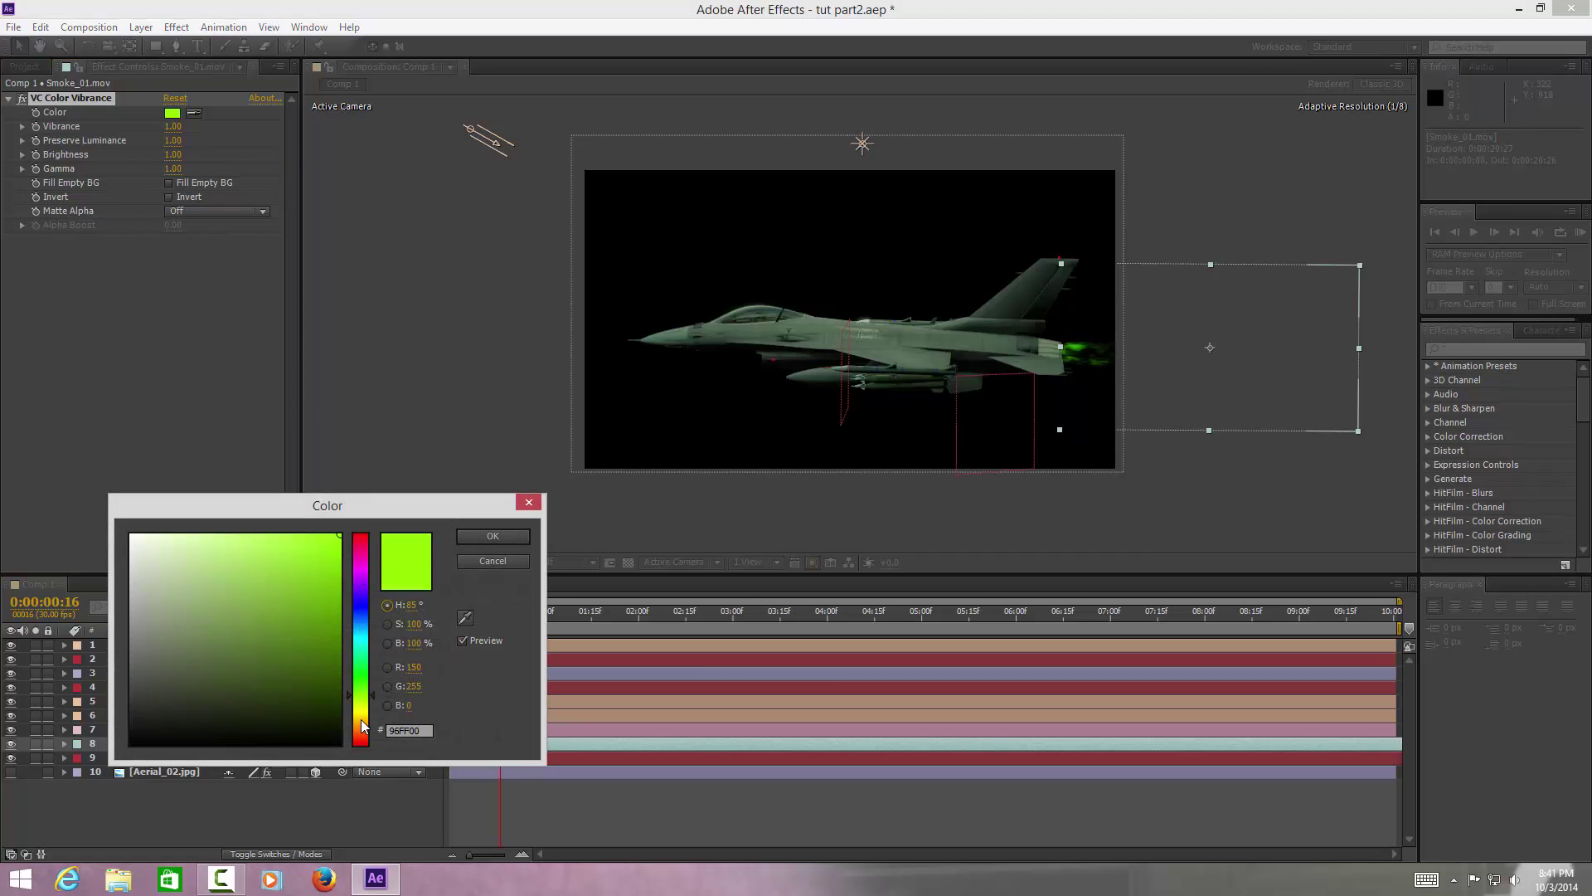
left_click(361, 719)
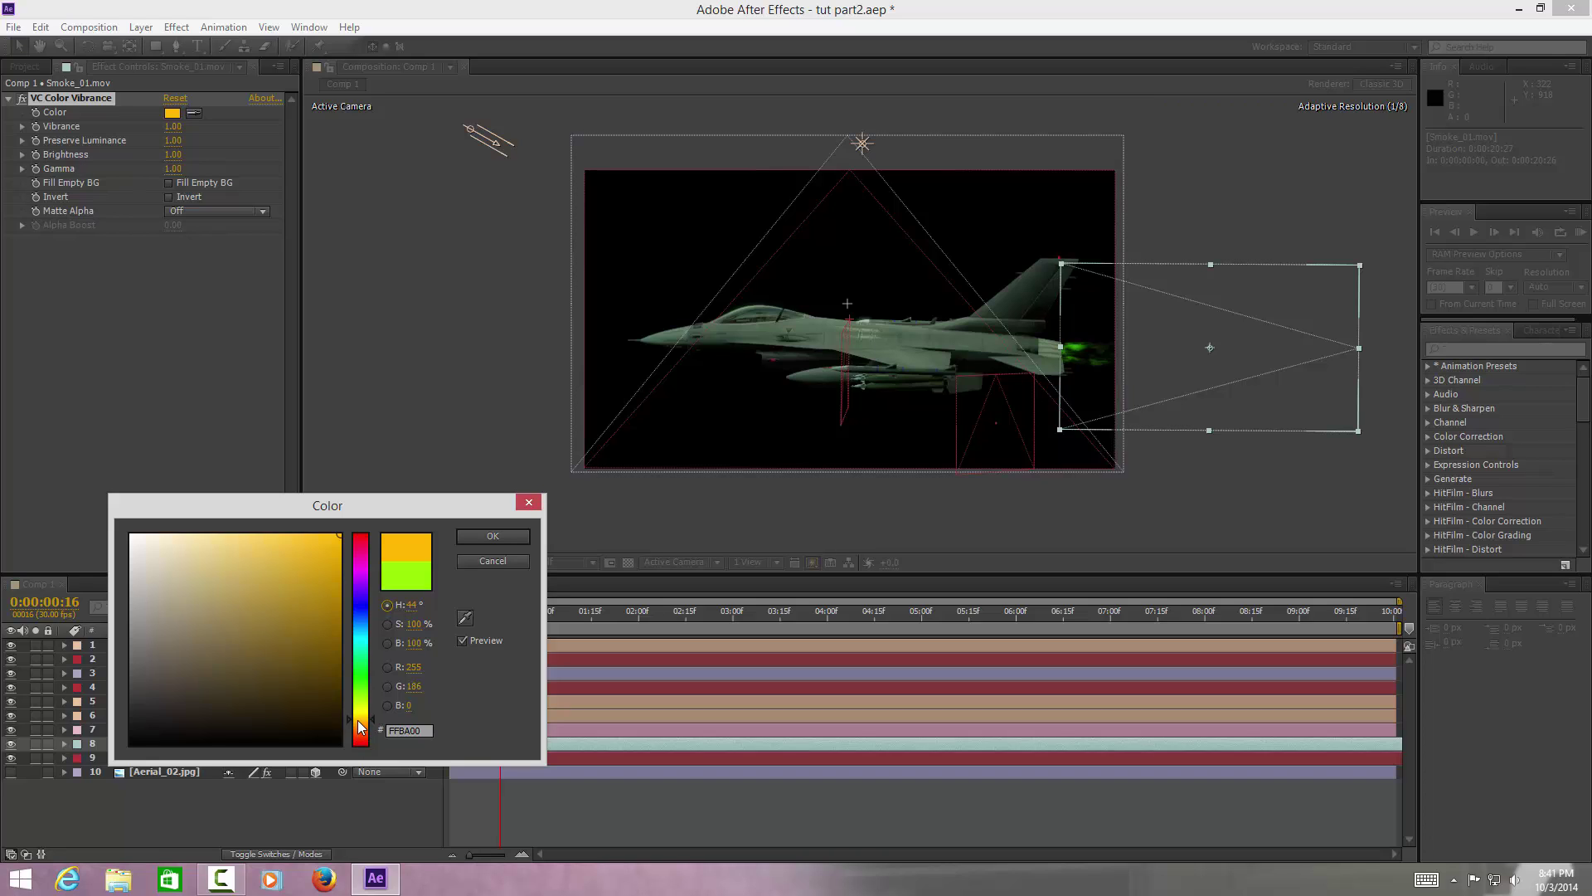
left_click(333, 549)
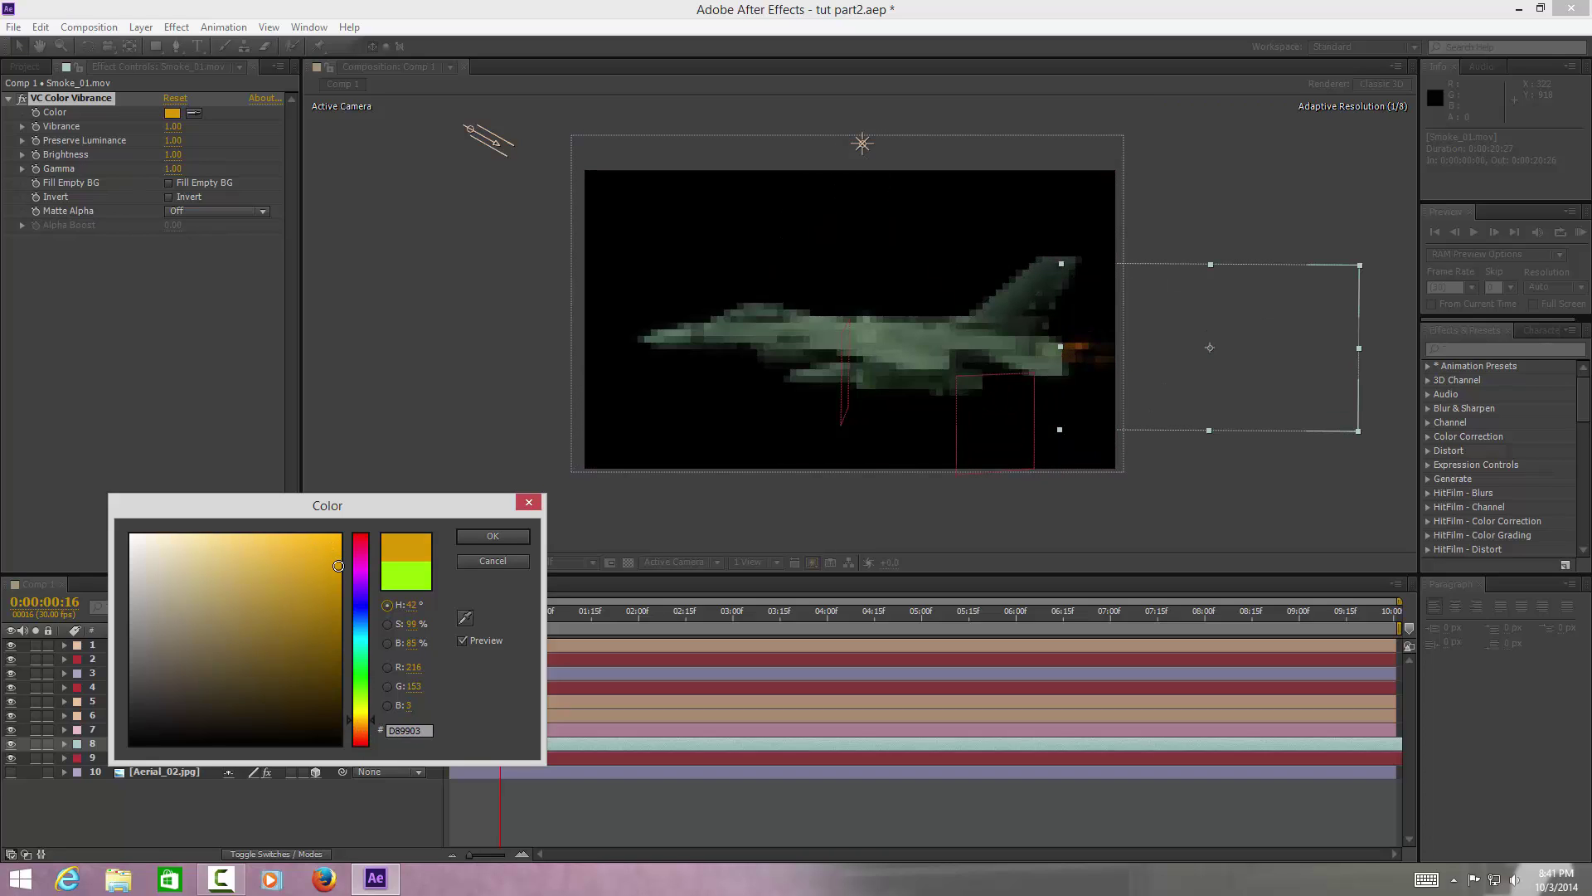
left_click(496, 535)
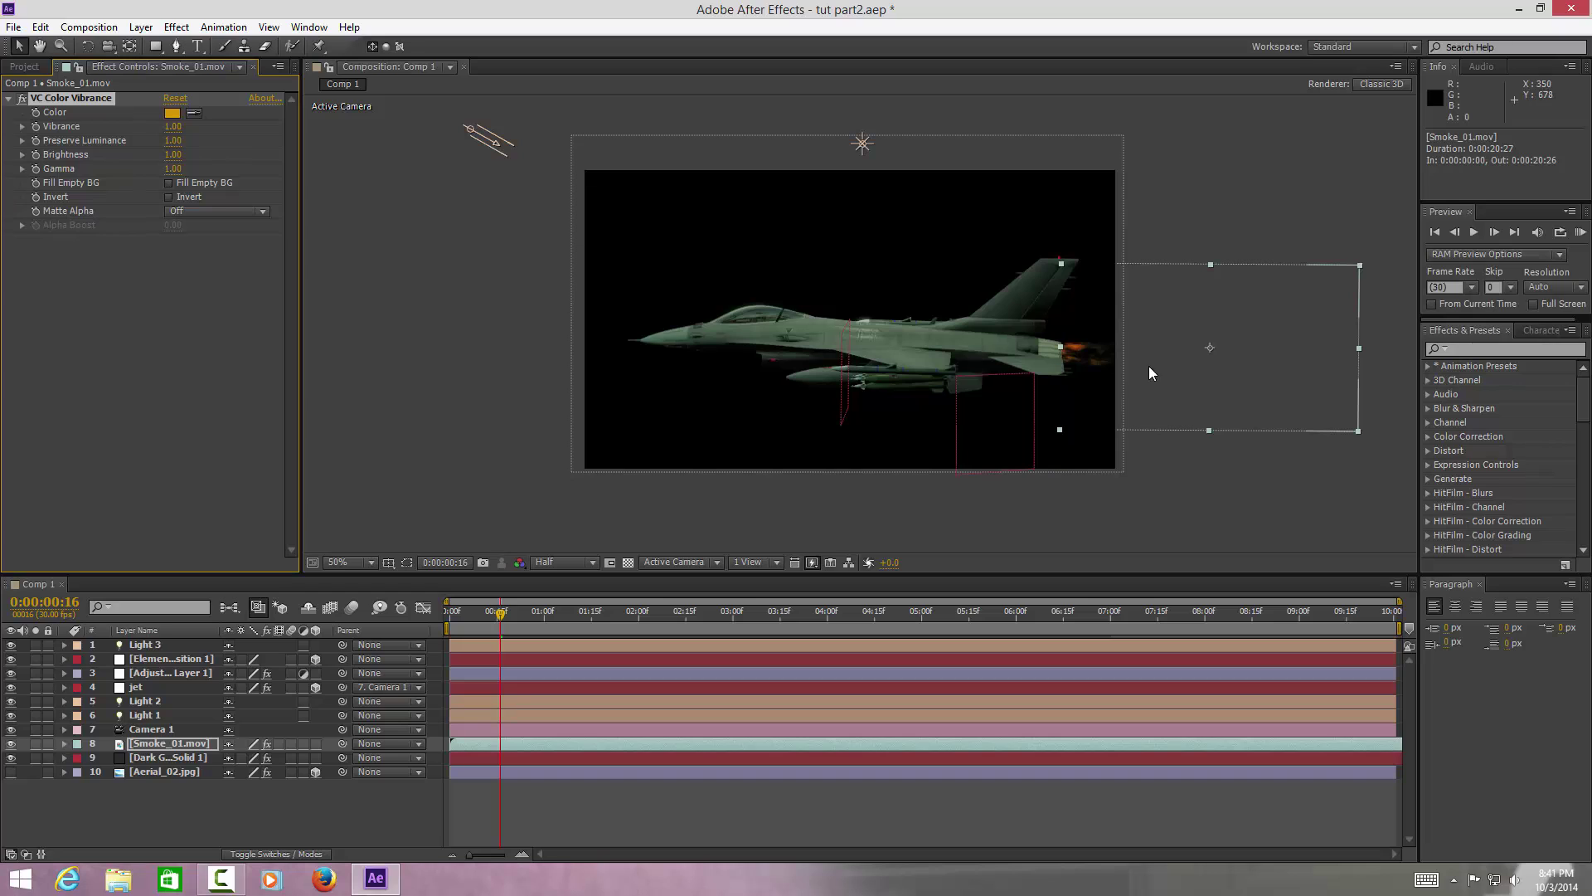
Nudge the orange exhaust smoke against the jet's nozzle, to about position 1513, 427
scroll(1092, 404, "up", 2)
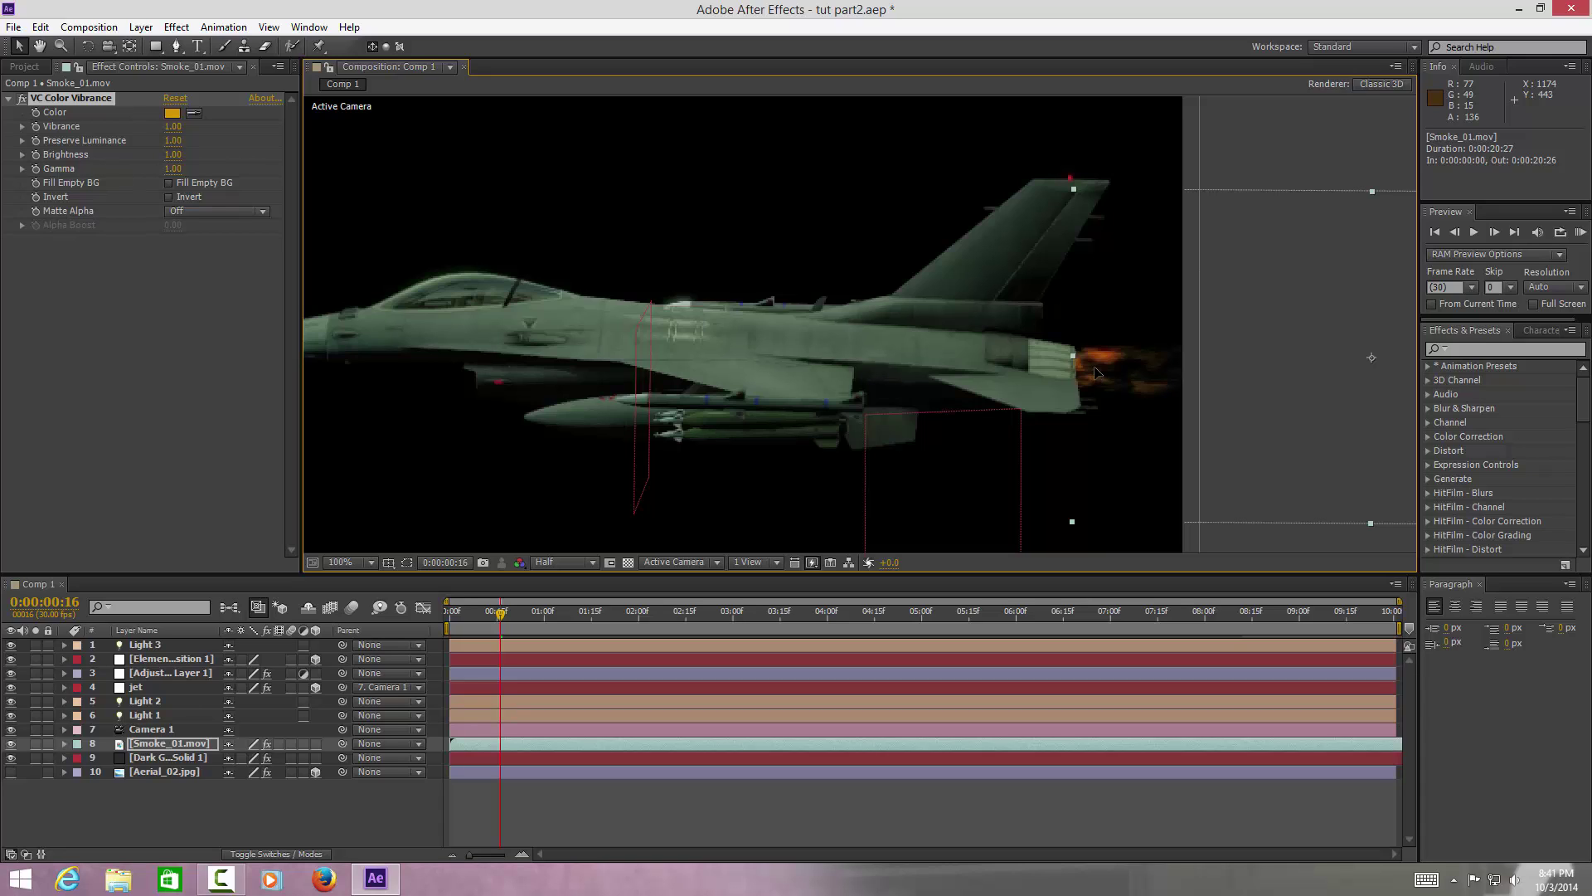
left_click_drag(1096, 370, 1099, 369)
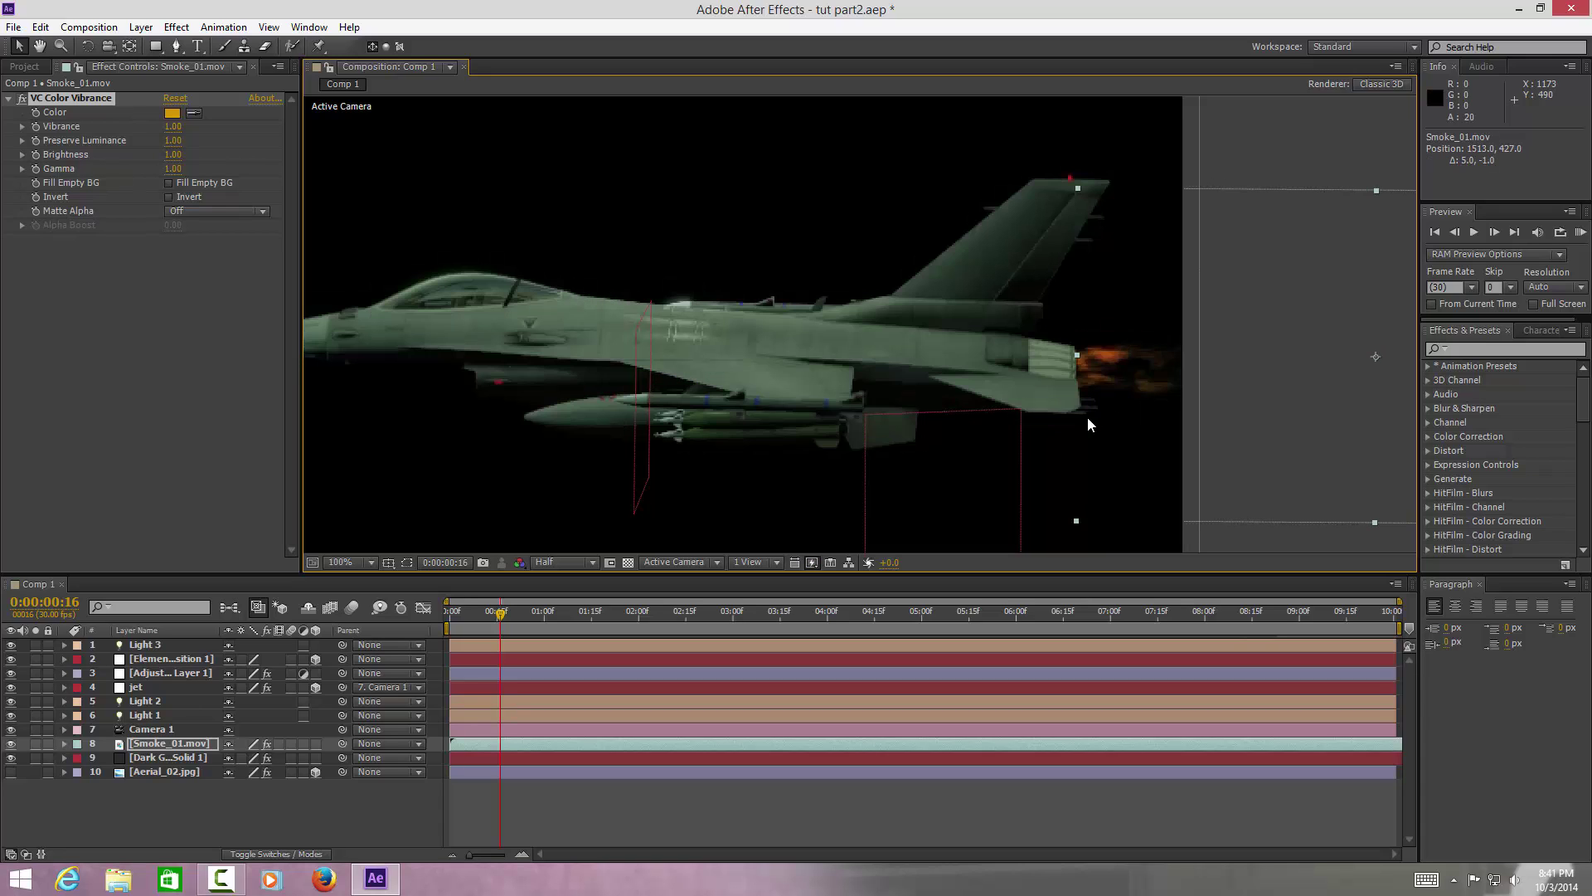
scroll(828, 443, "down", 2)
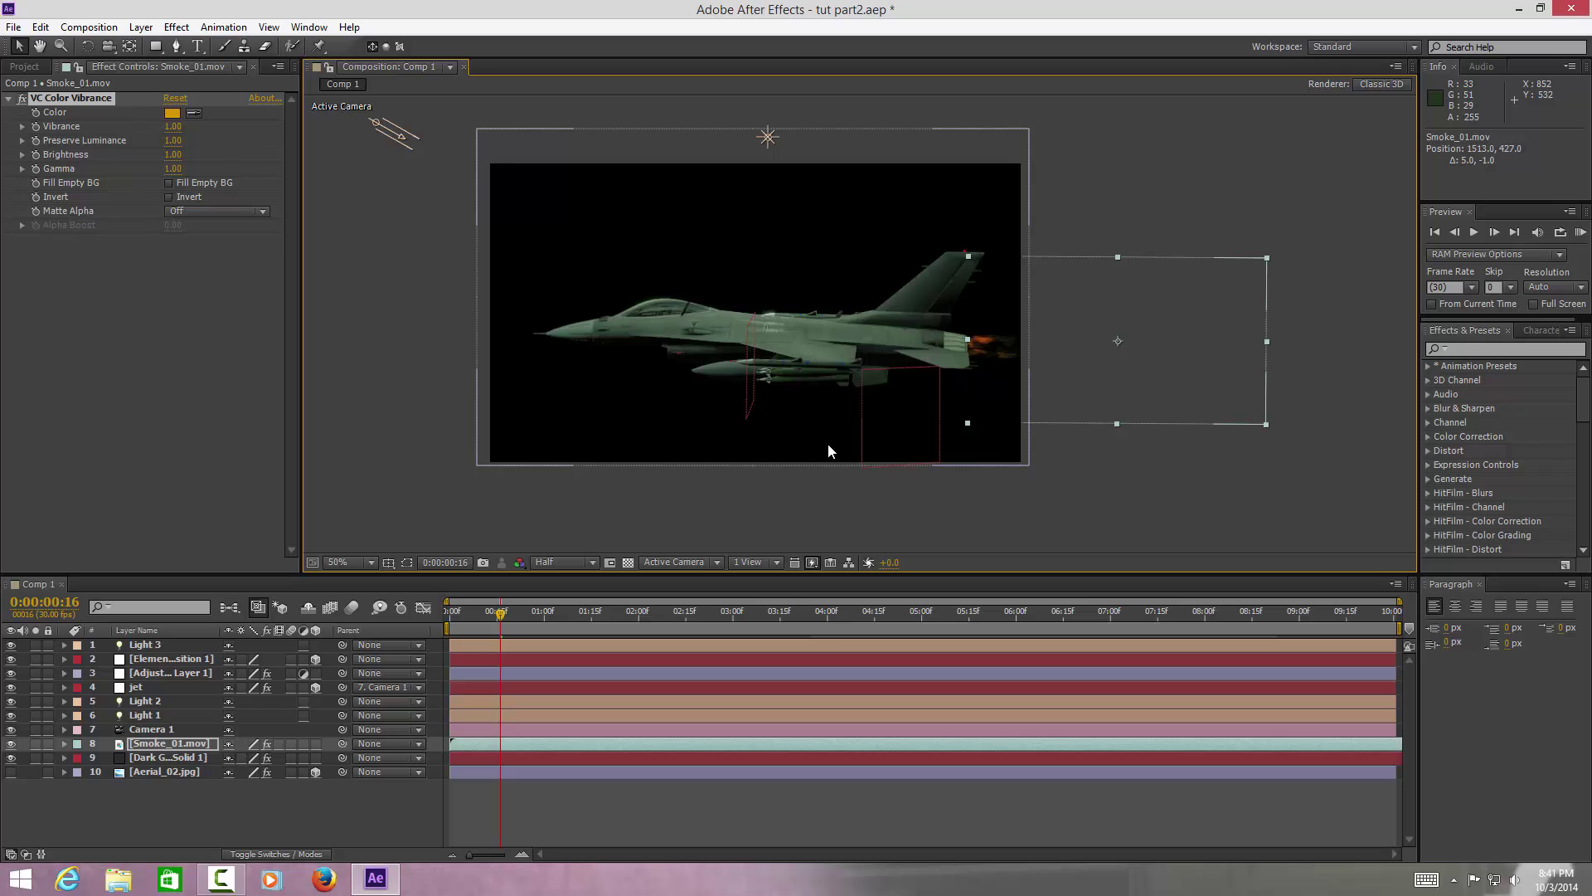
Apply the Video Copilot Heat Distortion effect to Smoke_01.mov and set its Distortion Amount to 70
scroll(828, 442, "up", 2)
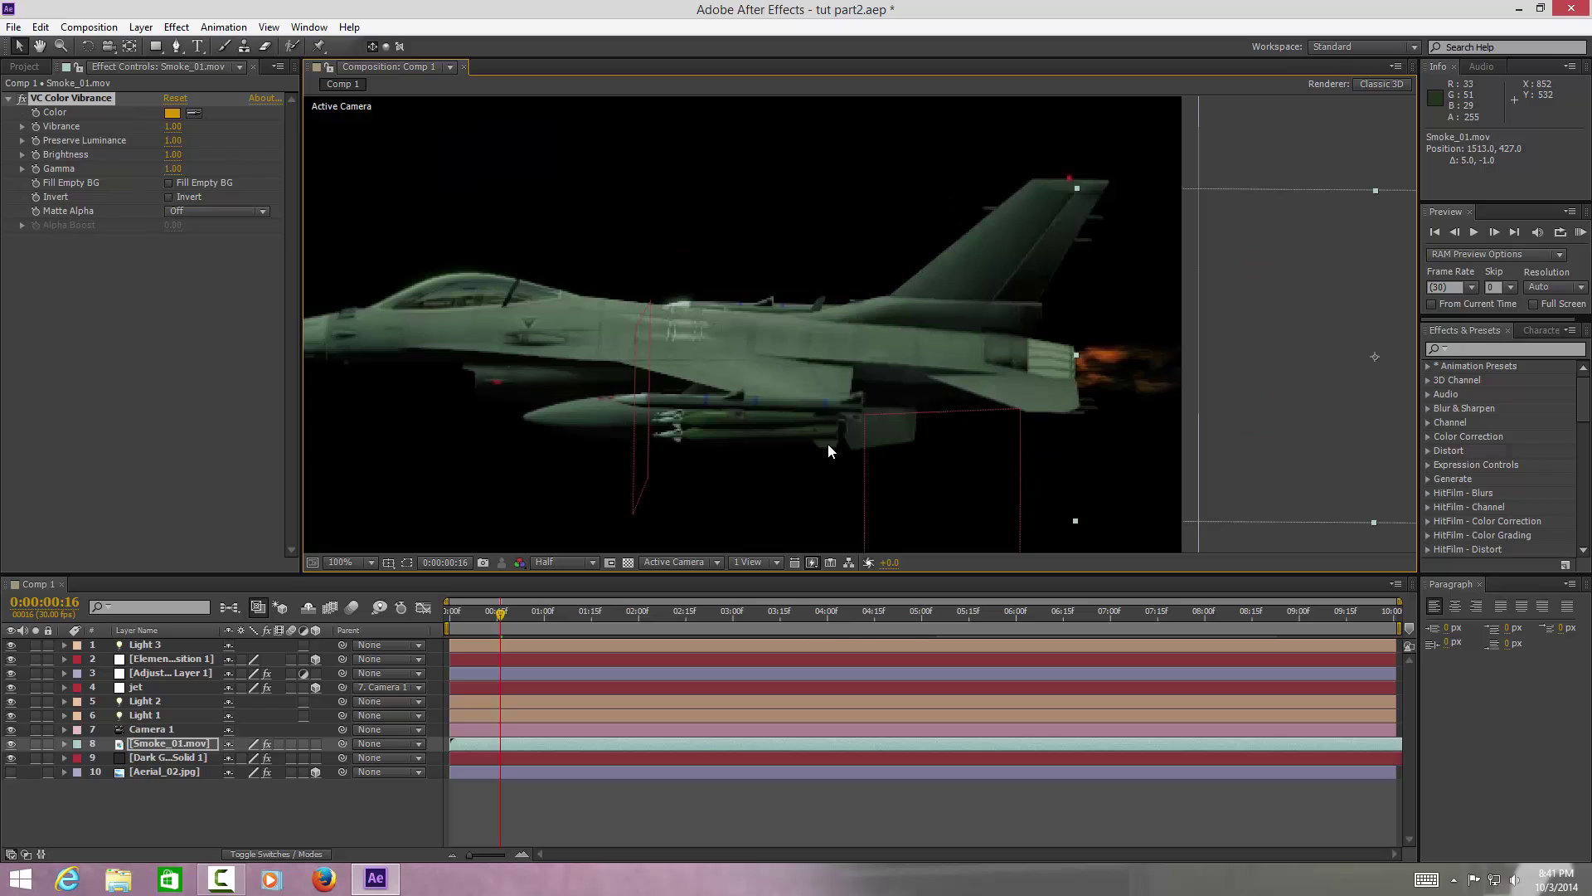
right_click(174, 744)
mouse_move(300, 362)
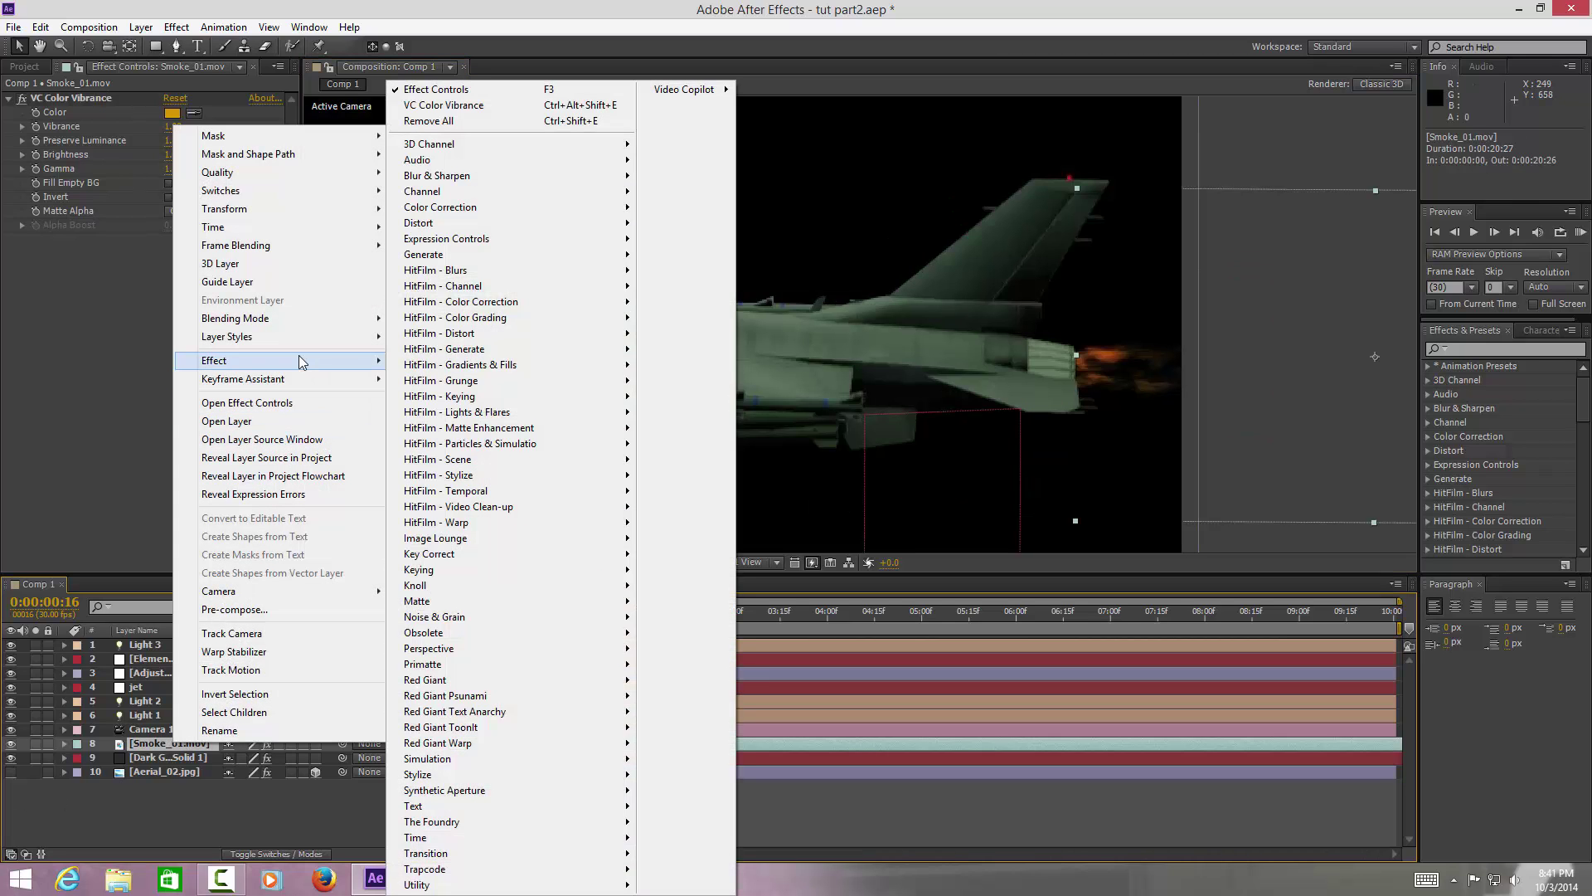
mouse_move(697, 89)
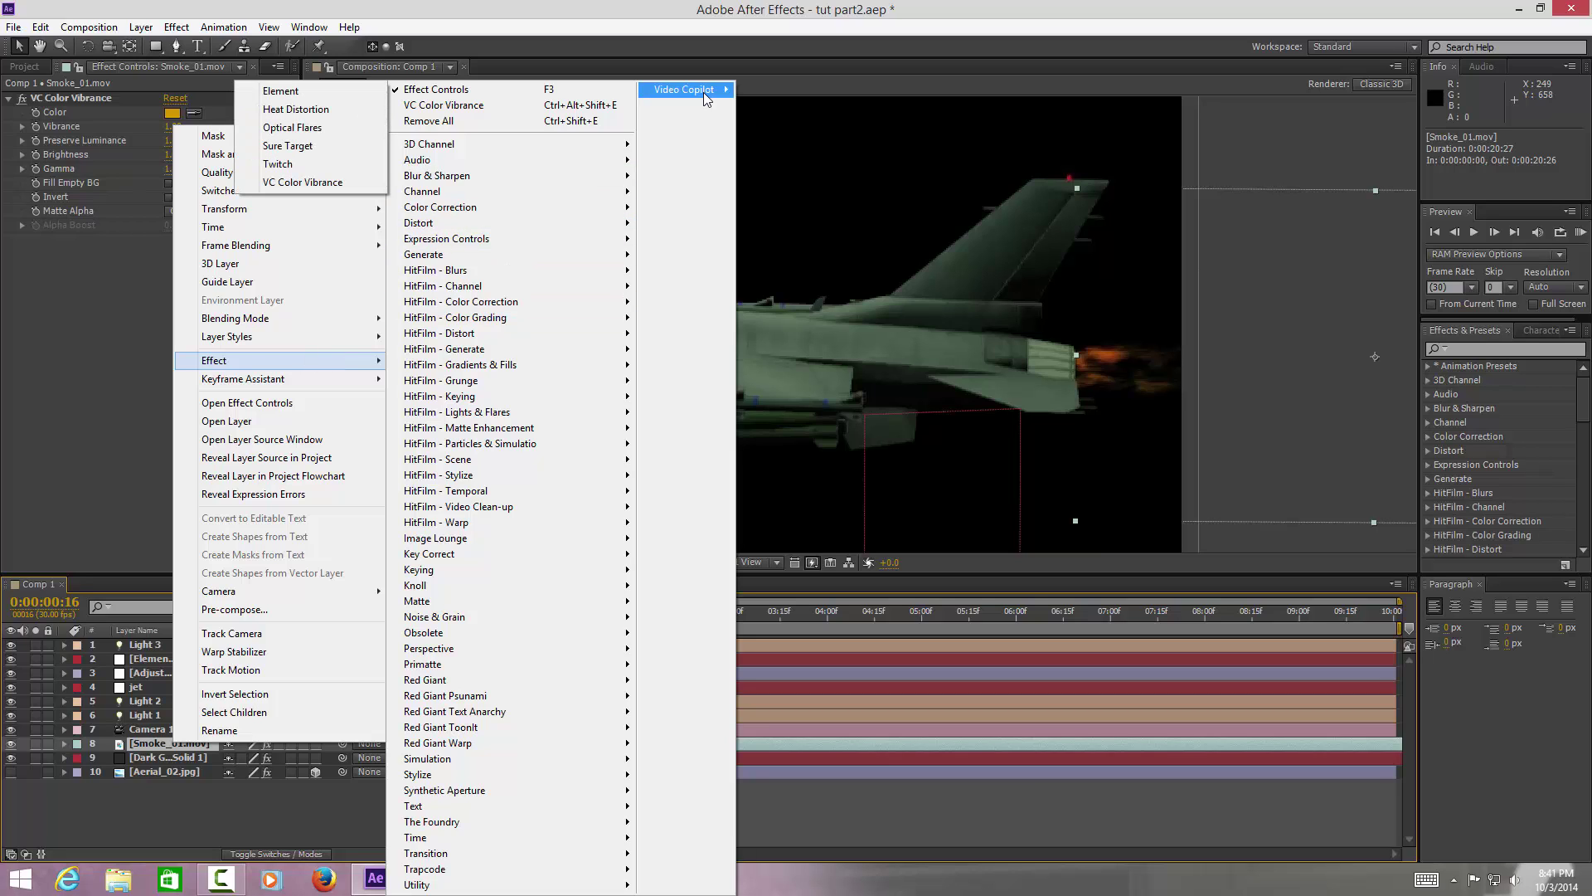
left_click(307, 108)
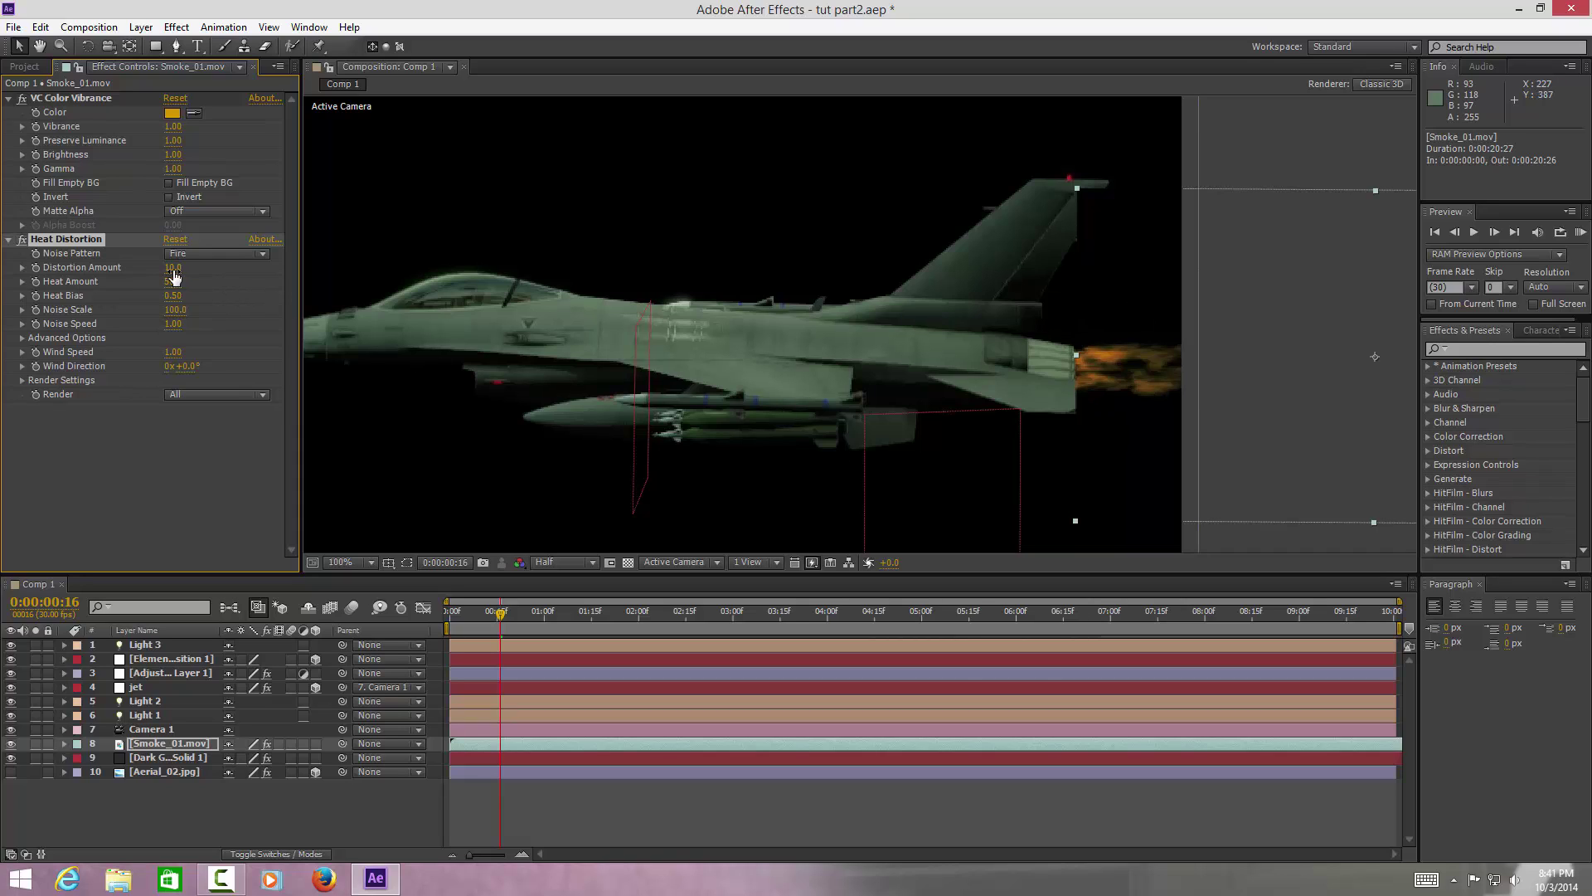
left_click_drag(178, 267, 218, 263)
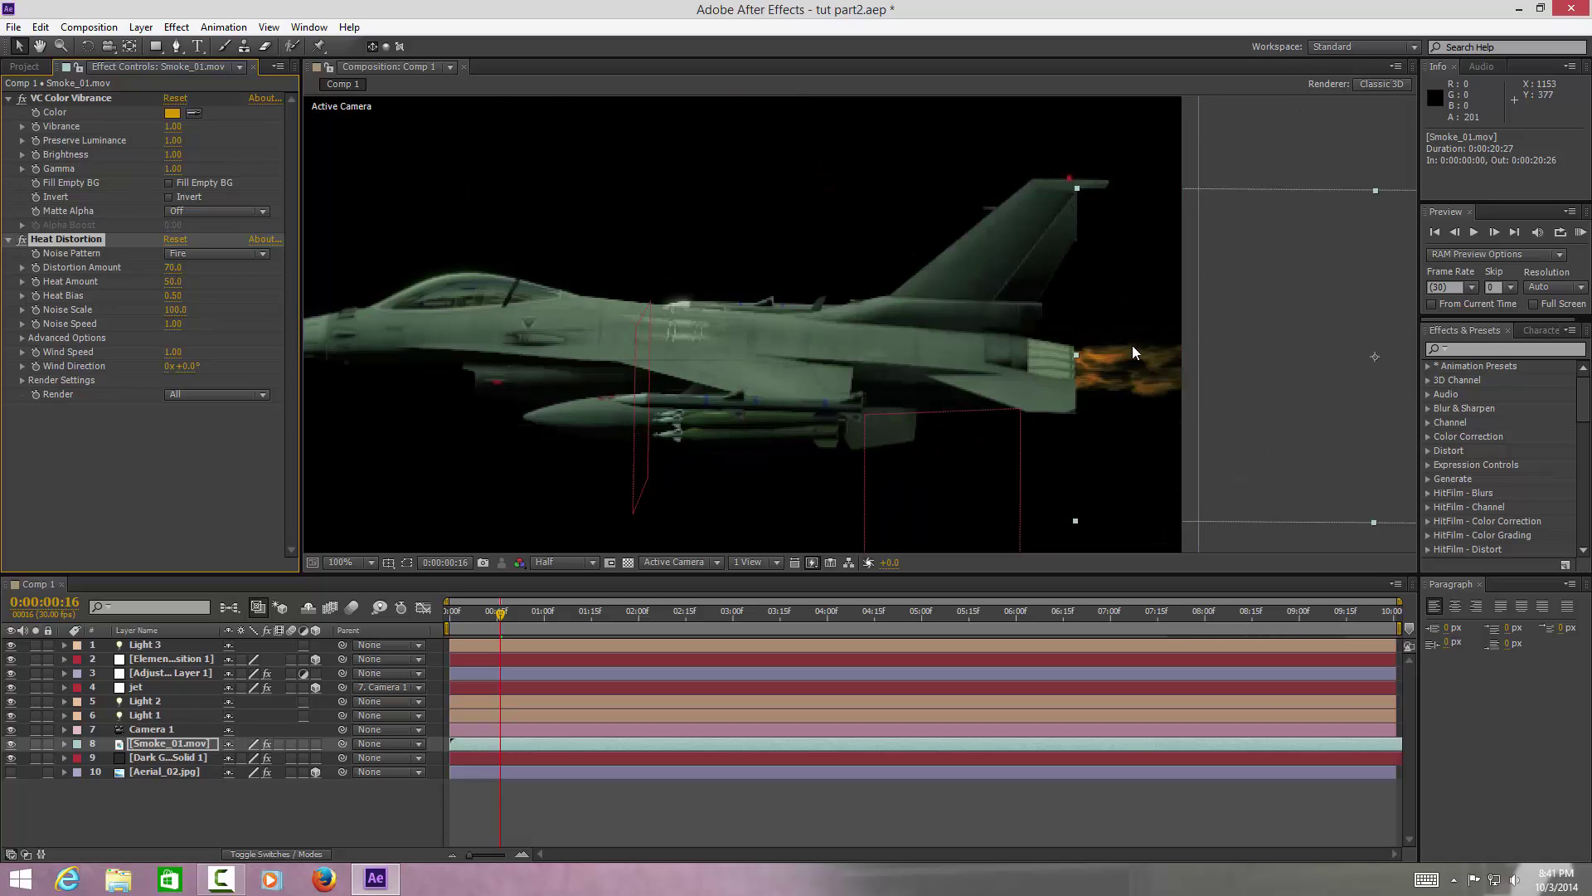
Set the composition's preview resolution to Full and inspect the exhaust at the jet's nozzle up close
scroll(1108, 370, "up", 1)
left_click_drag(1108, 370, 734, 343)
left_click(590, 560)
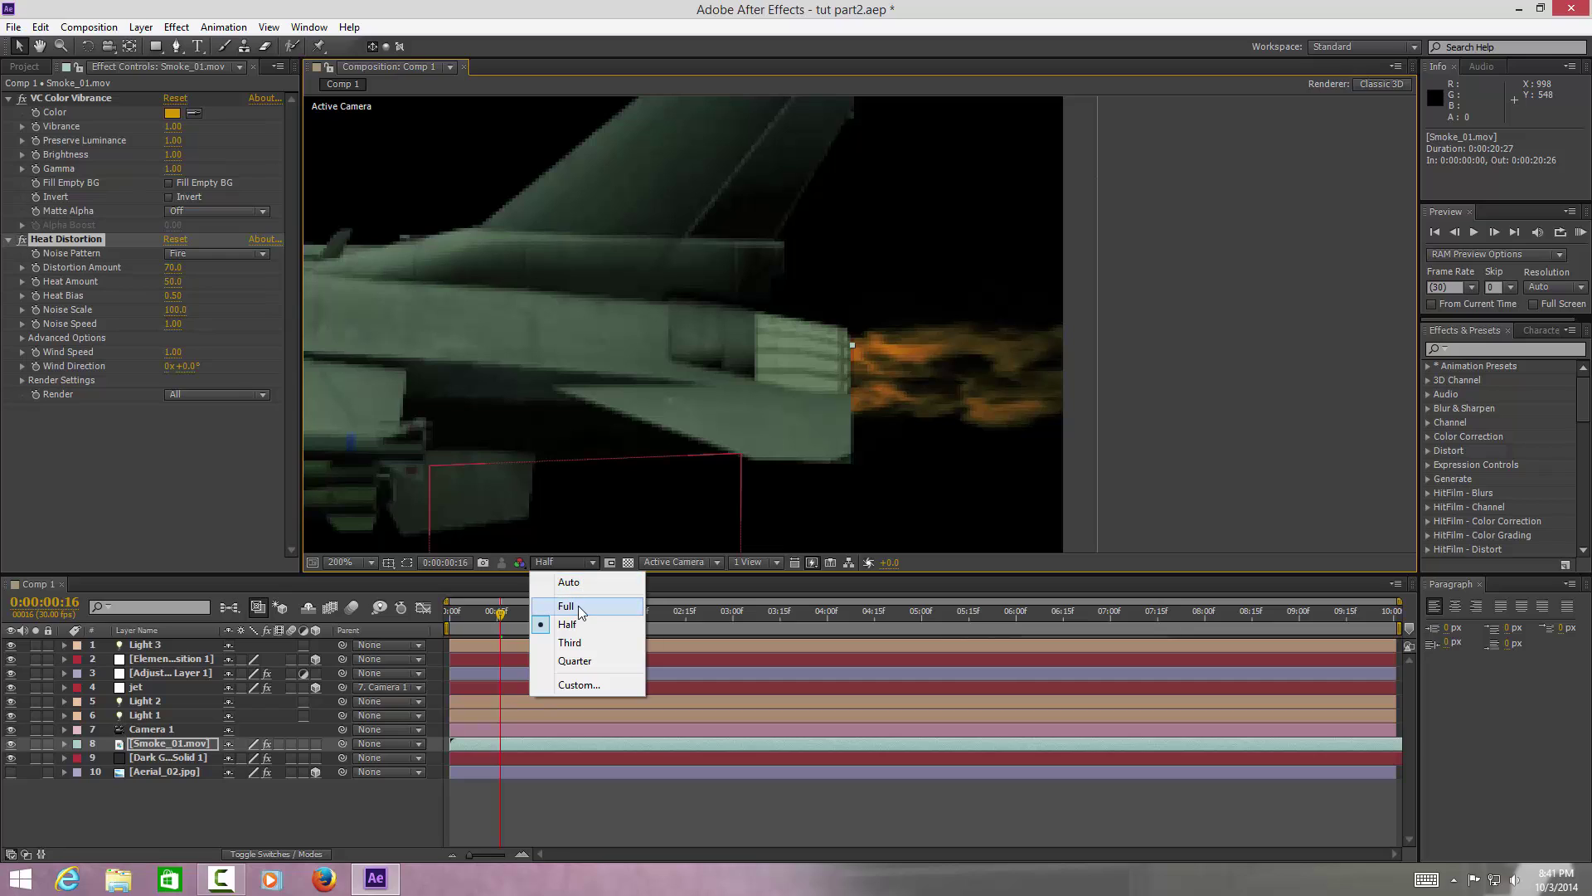
left_click(579, 605)
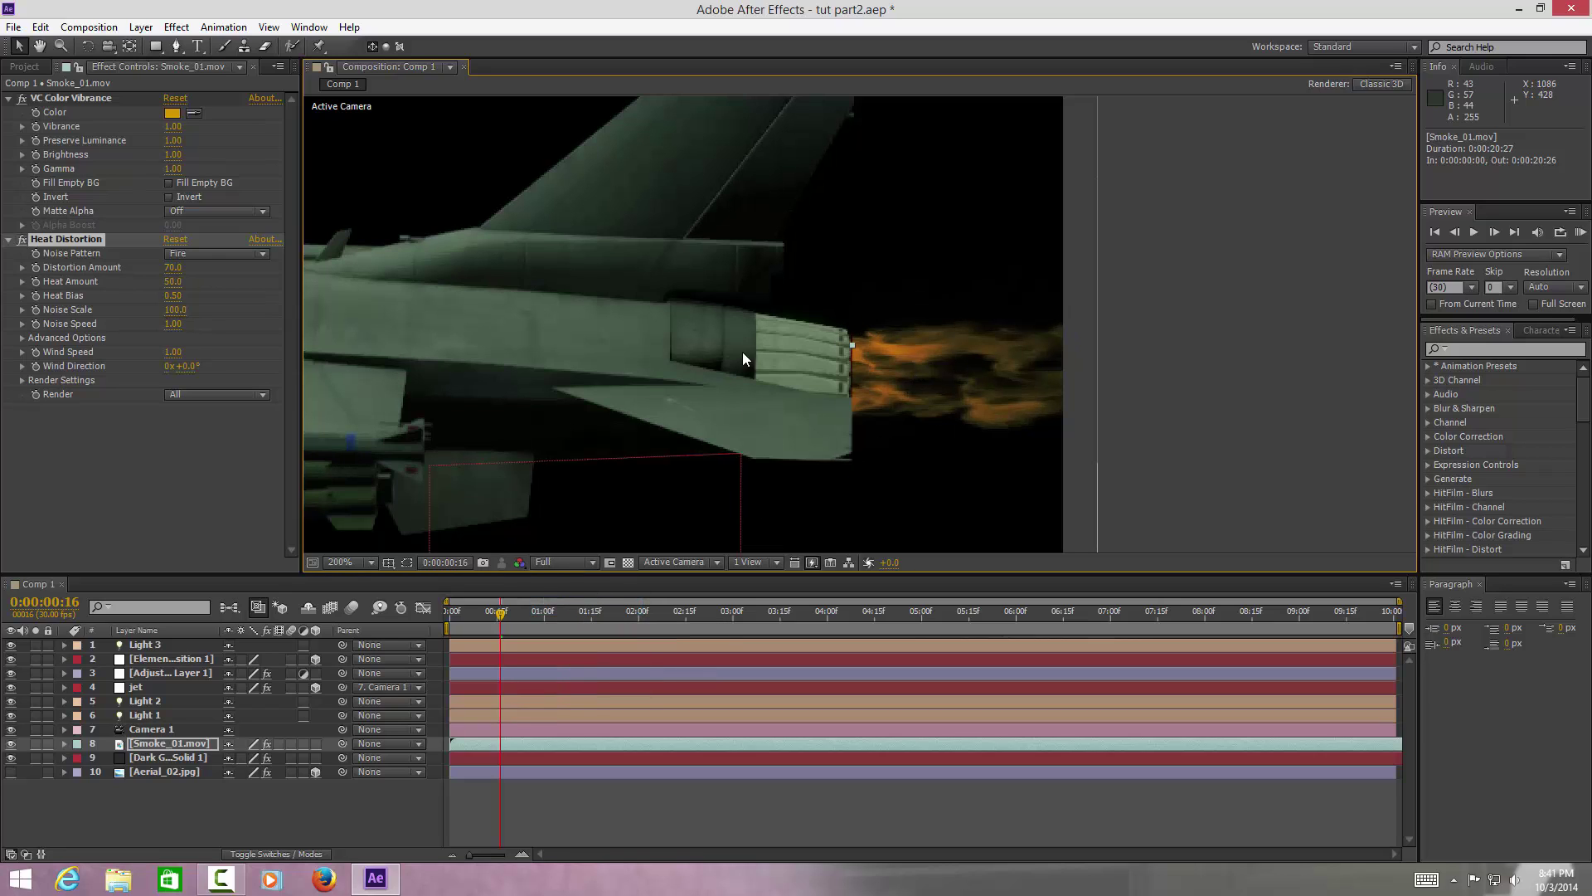
key("comma")
key("comma")
left_click_drag(743, 351, 932, 386)
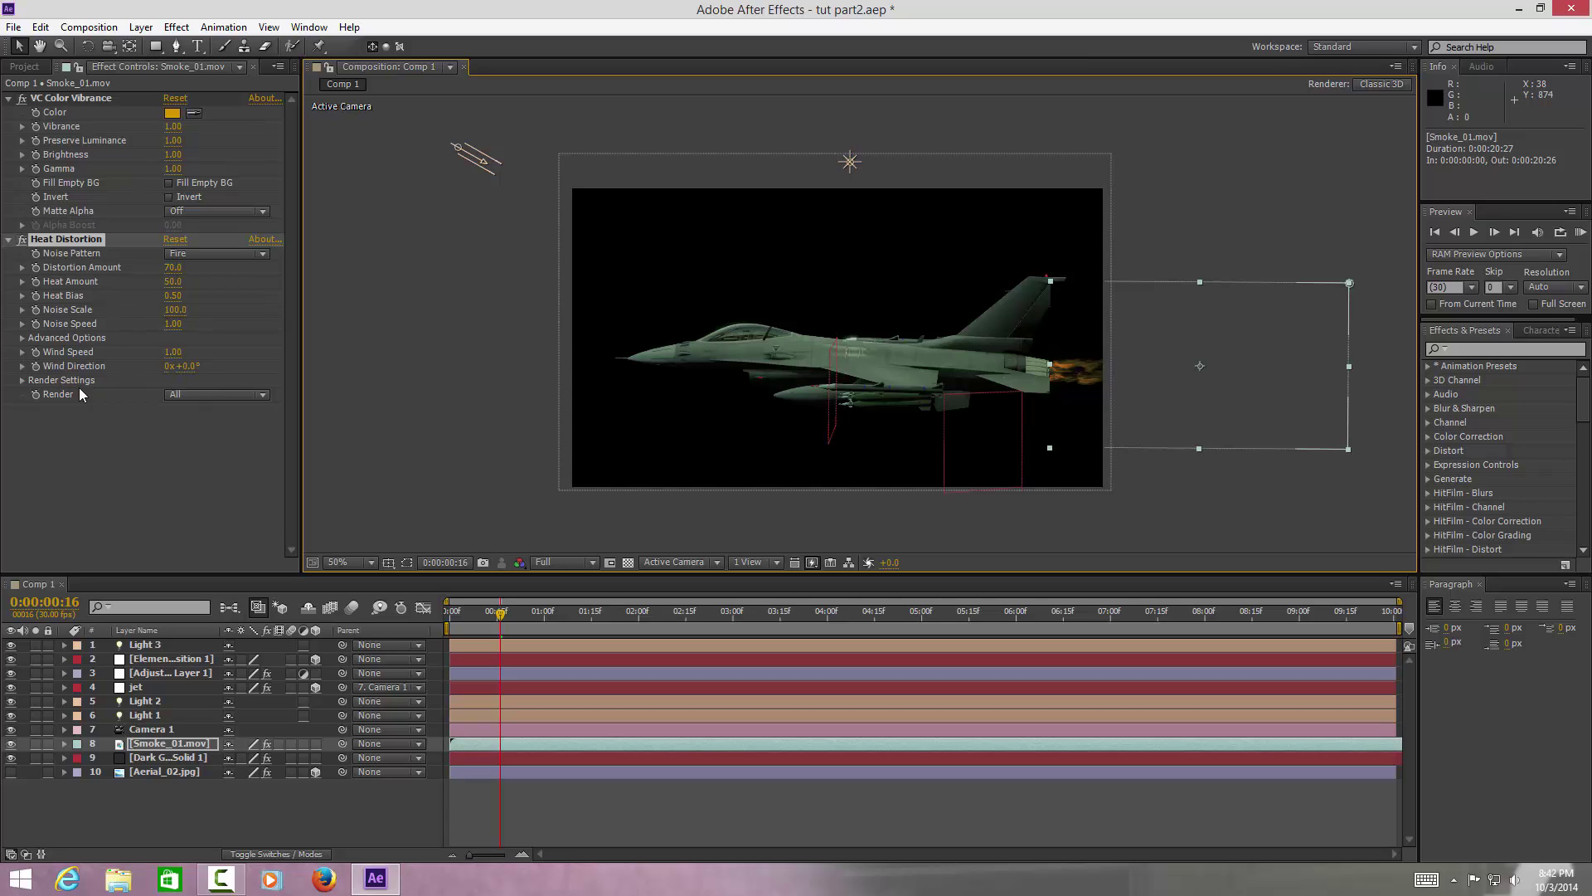
Compare the exhaust smoke with and without Heat Distortion, leaving the effect enabled
left_click(23, 240)
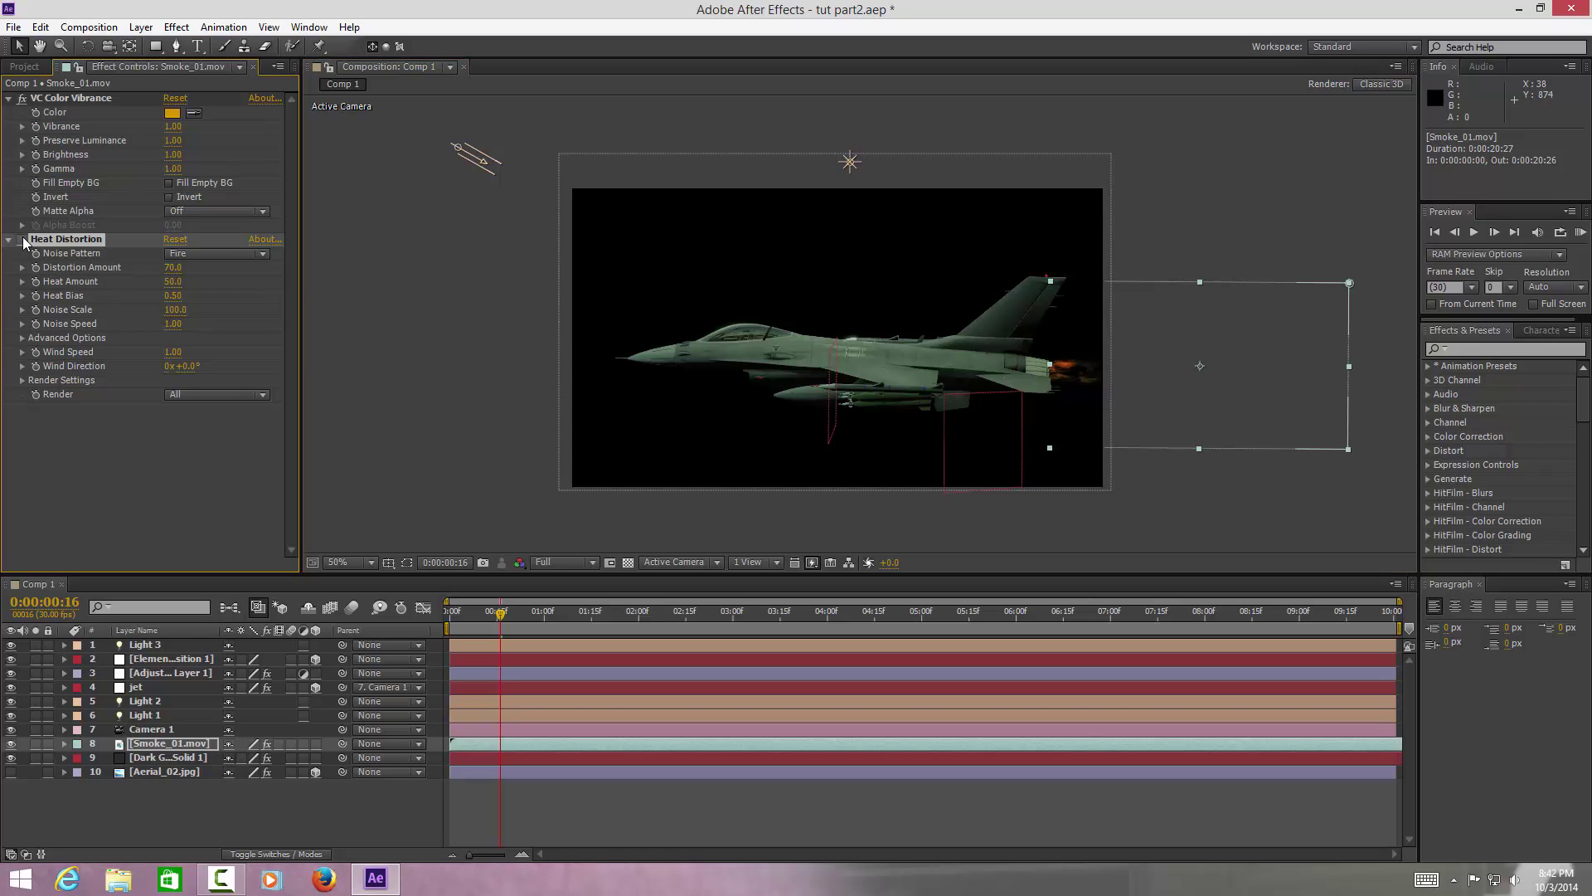
left_click(23, 239)
left_click(23, 240)
left_click(23, 239)
left_click(23, 240)
left_click(23, 240)
left_click(23, 240)
left_click(23, 240)
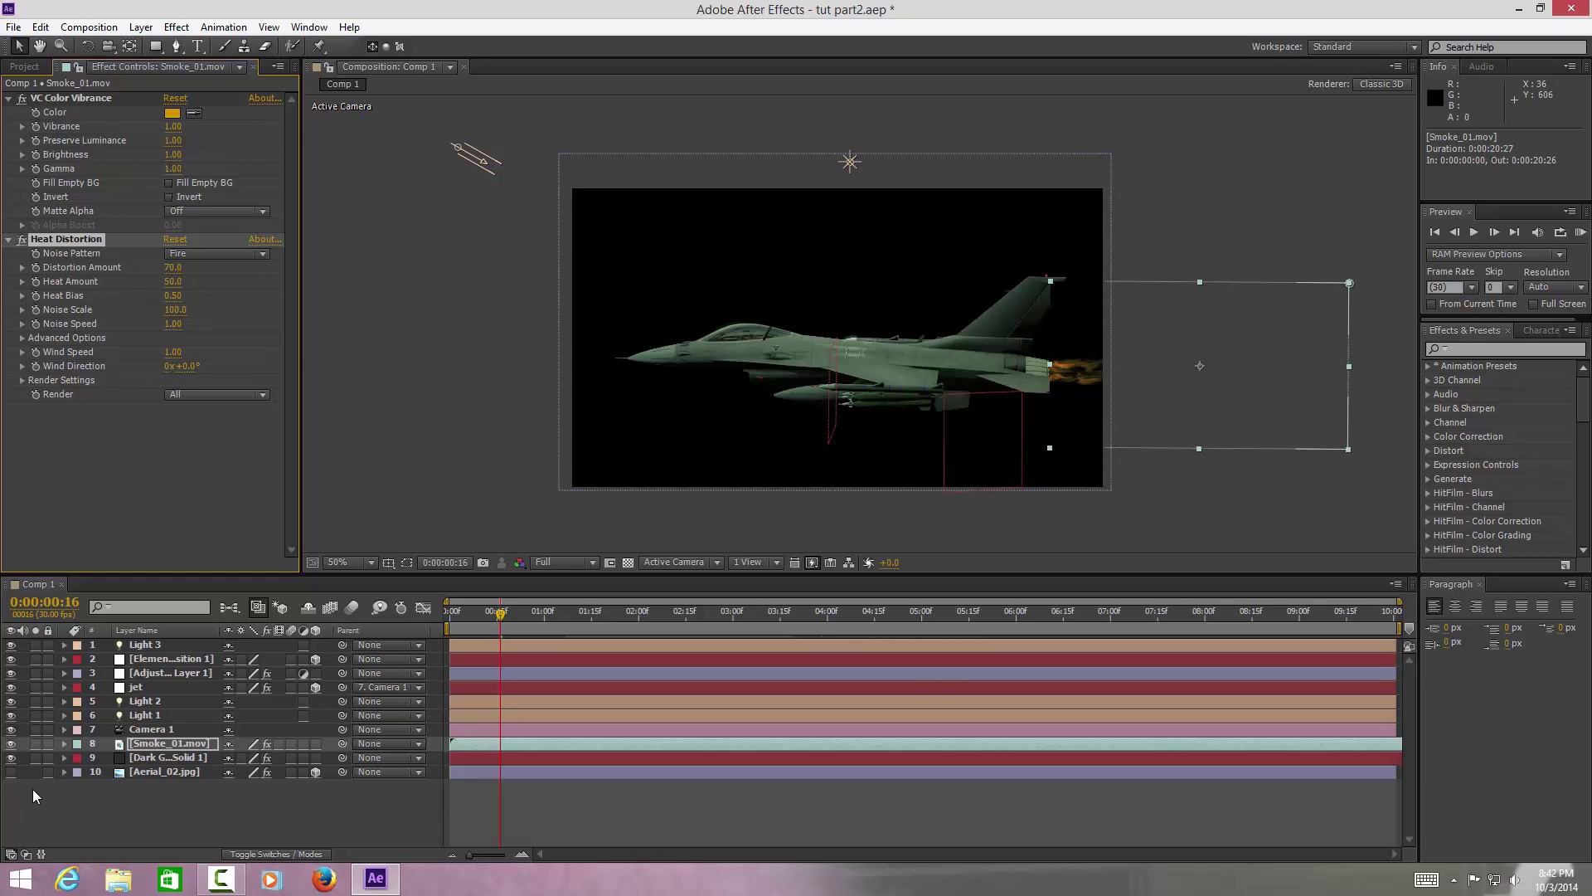
Show Aerial_02.jpg and try the Screen blending mode on Smoke_01.mov
left_click(12, 772)
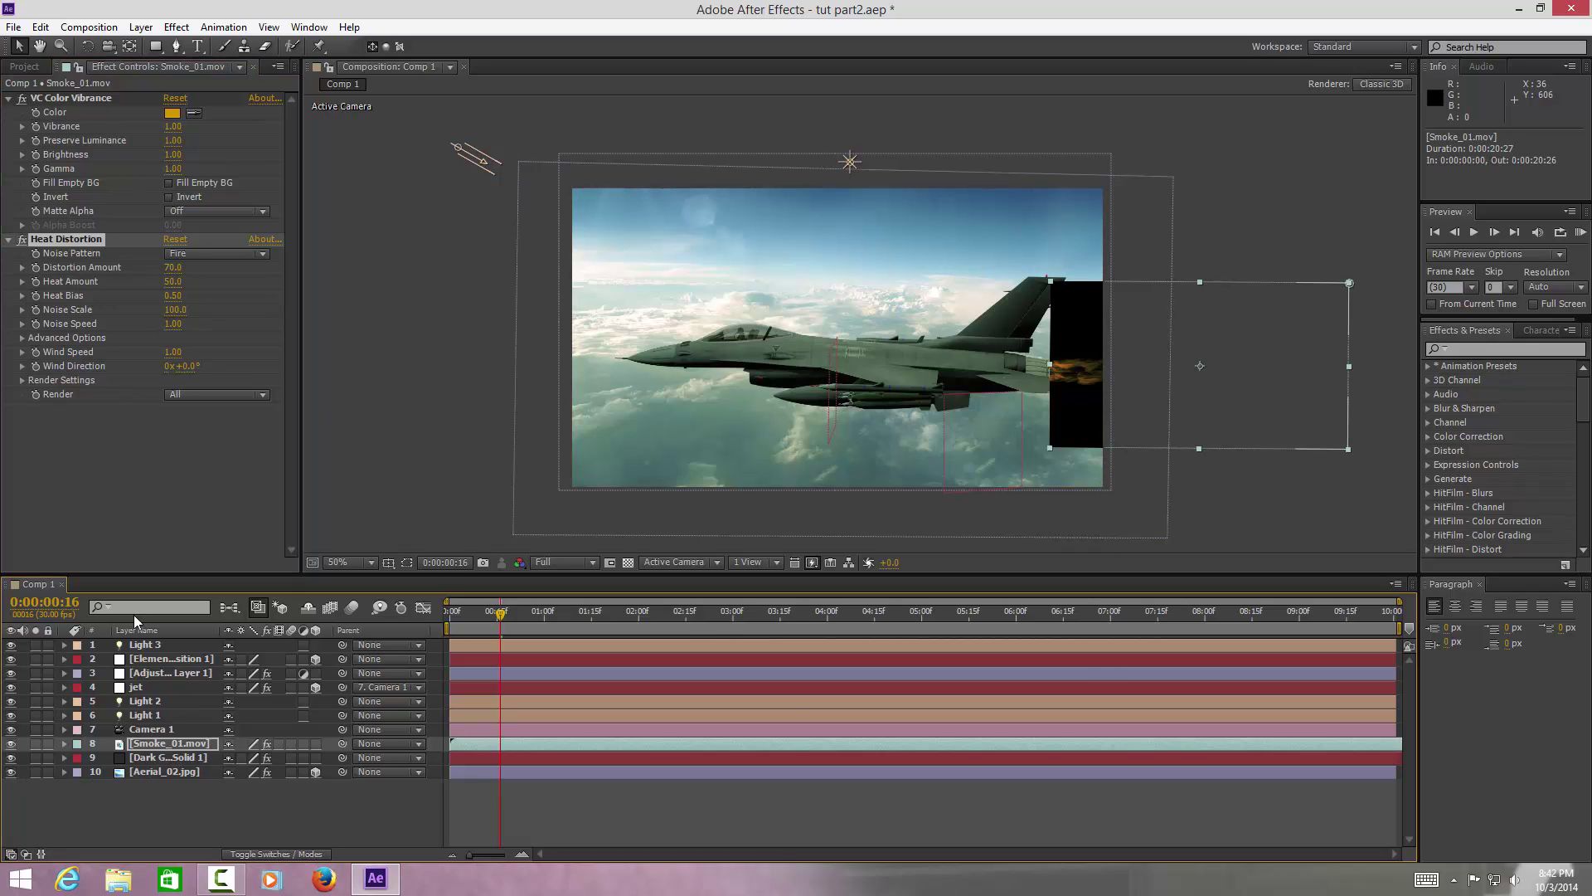
right_click(161, 740)
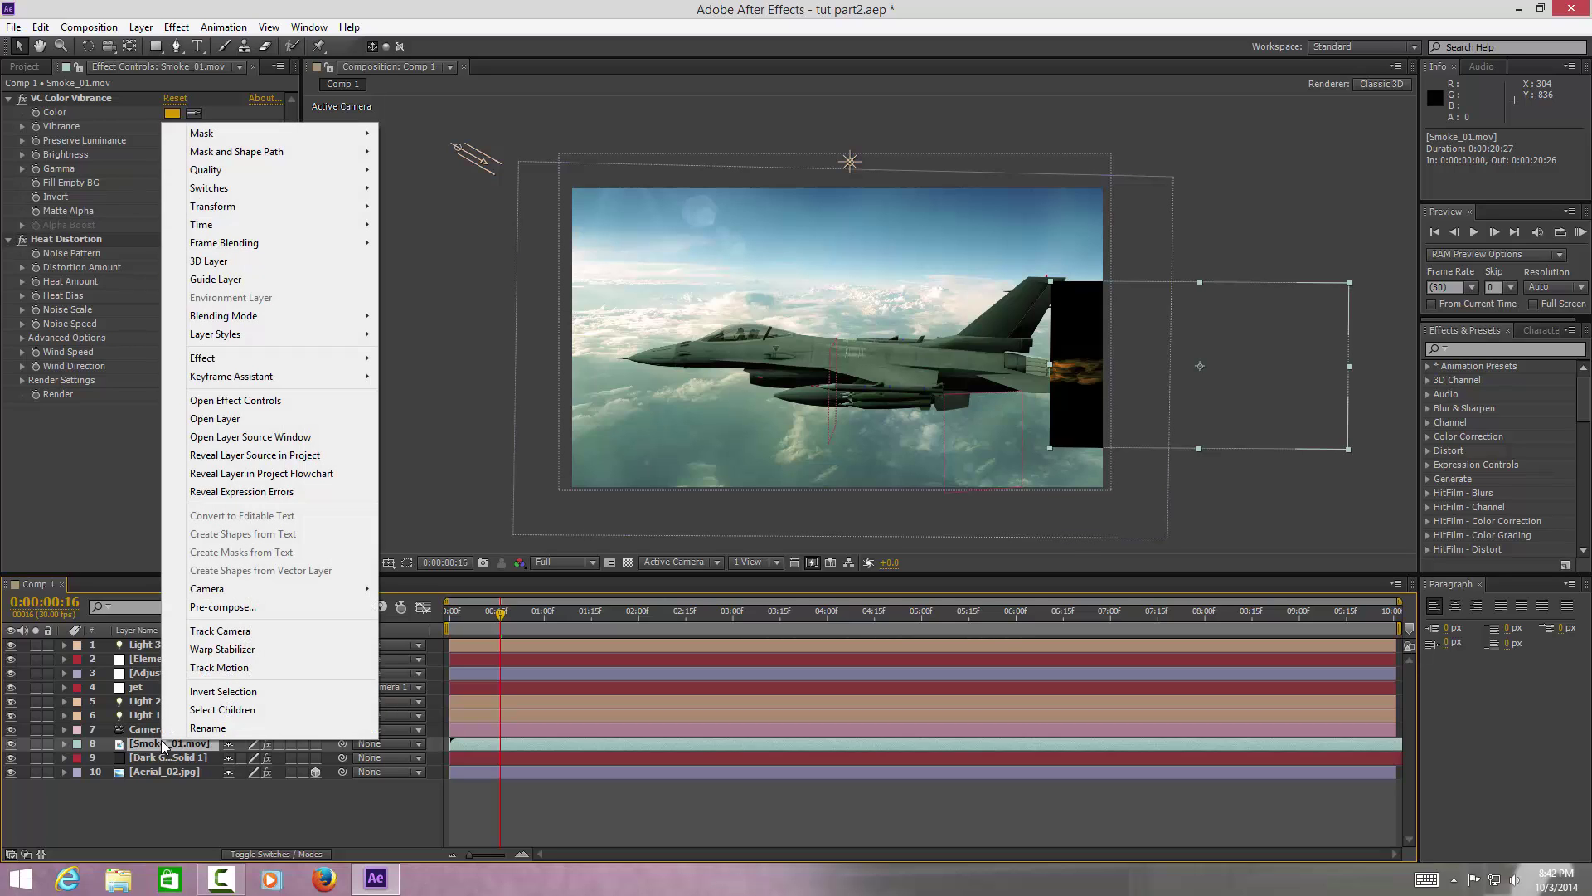
mouse_move(352, 317)
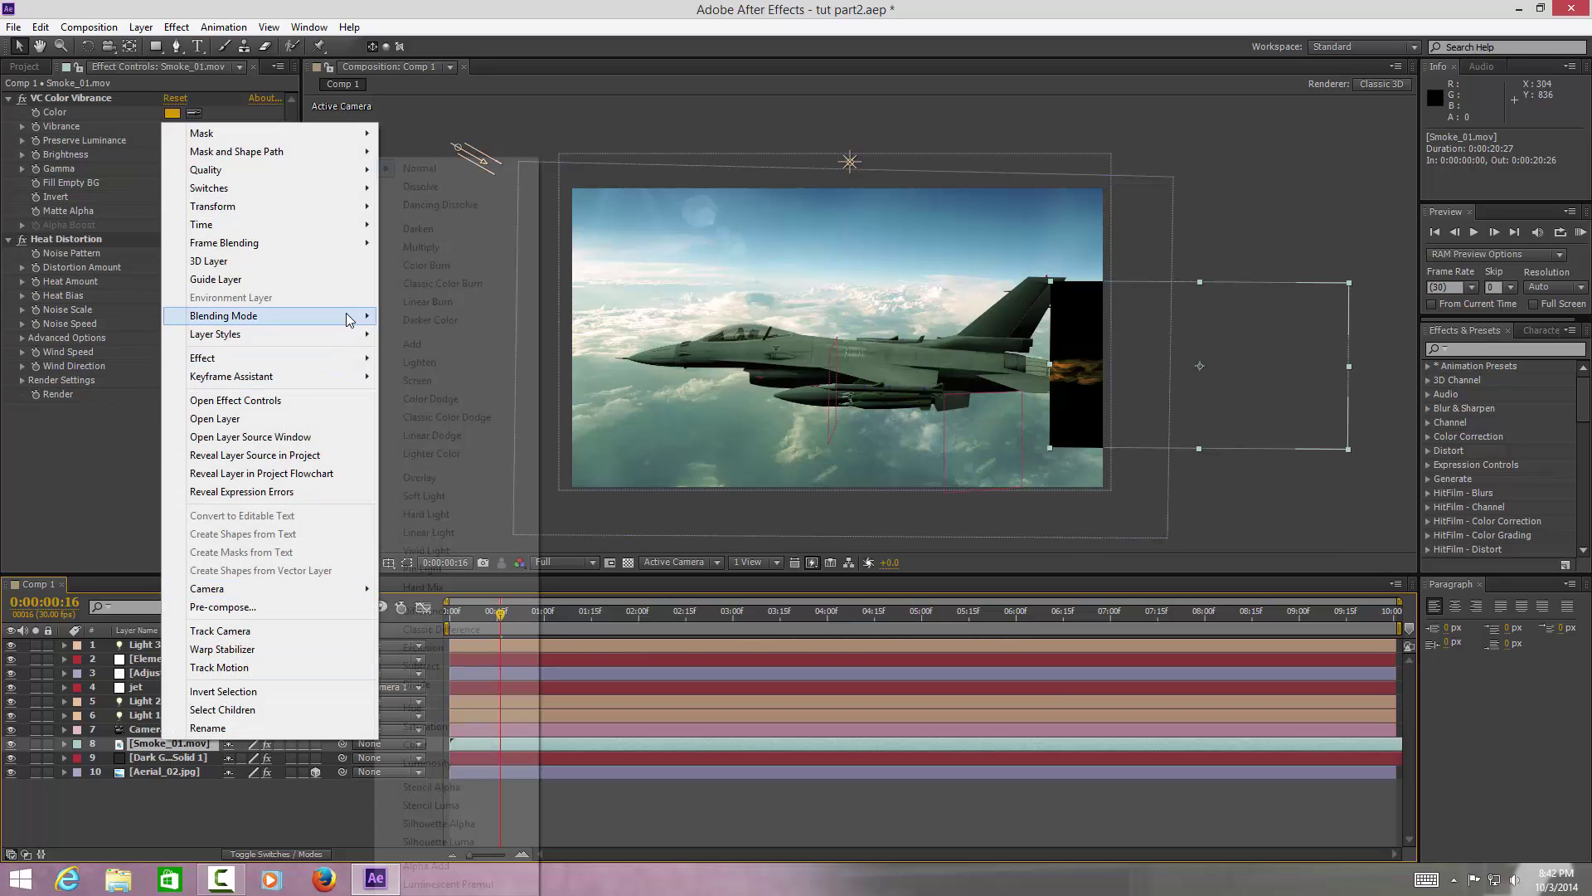
left_click(434, 383)
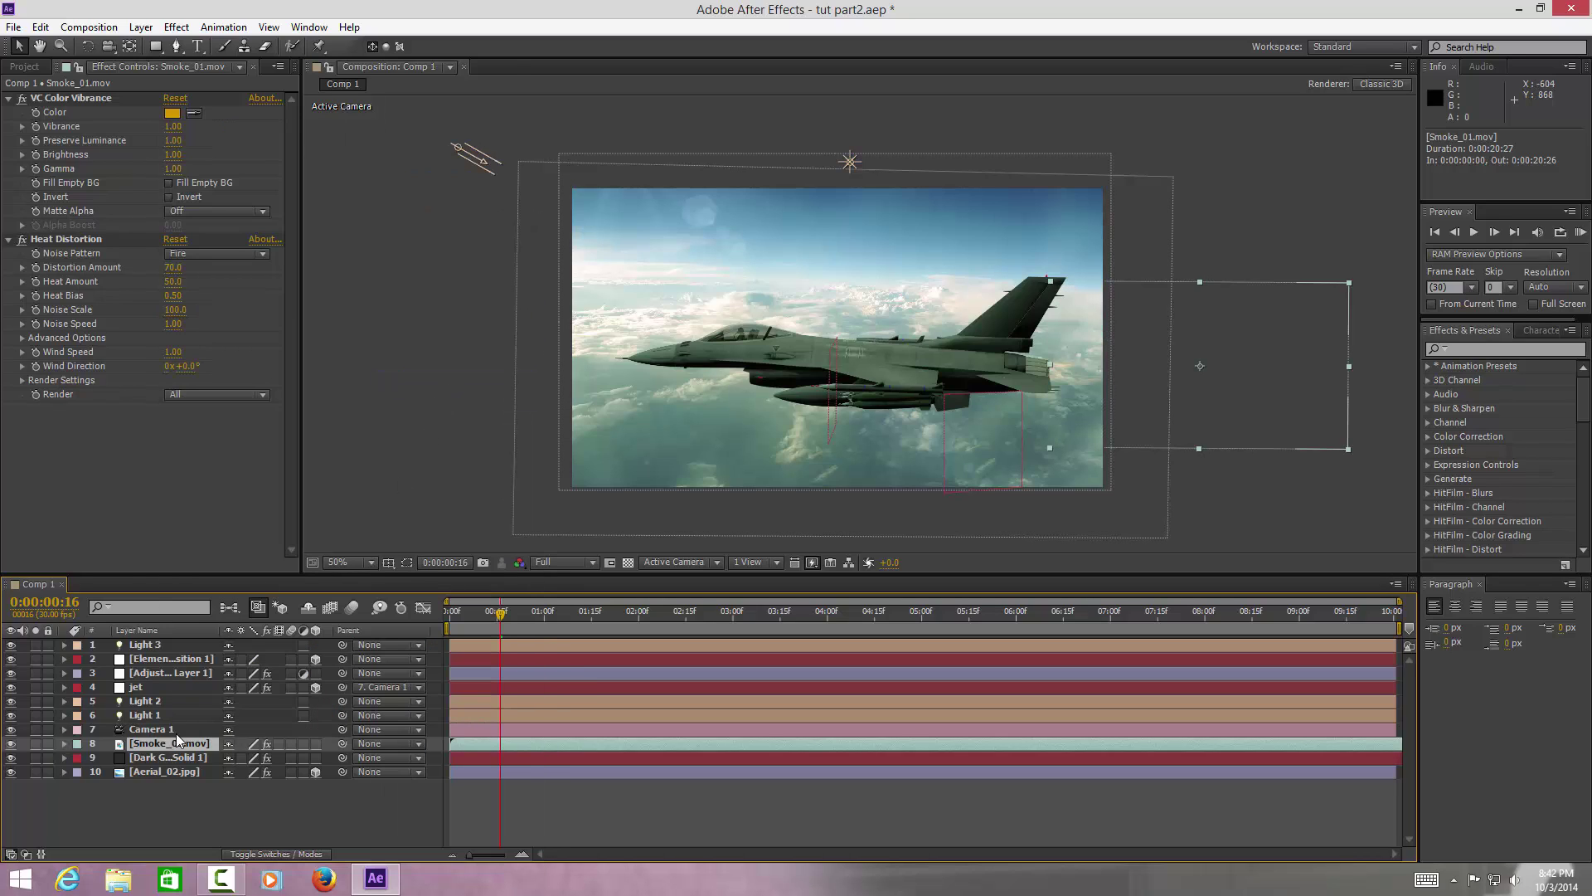
Set Smoke_01.mov's blending mode to Add, with the current time at 0:00:01:16 to judge it against the sky
mouse_move(168, 744)
left_mouse_down()
mouse_move(170, 765)
mouse_move(173, 740)
left_mouse_up()
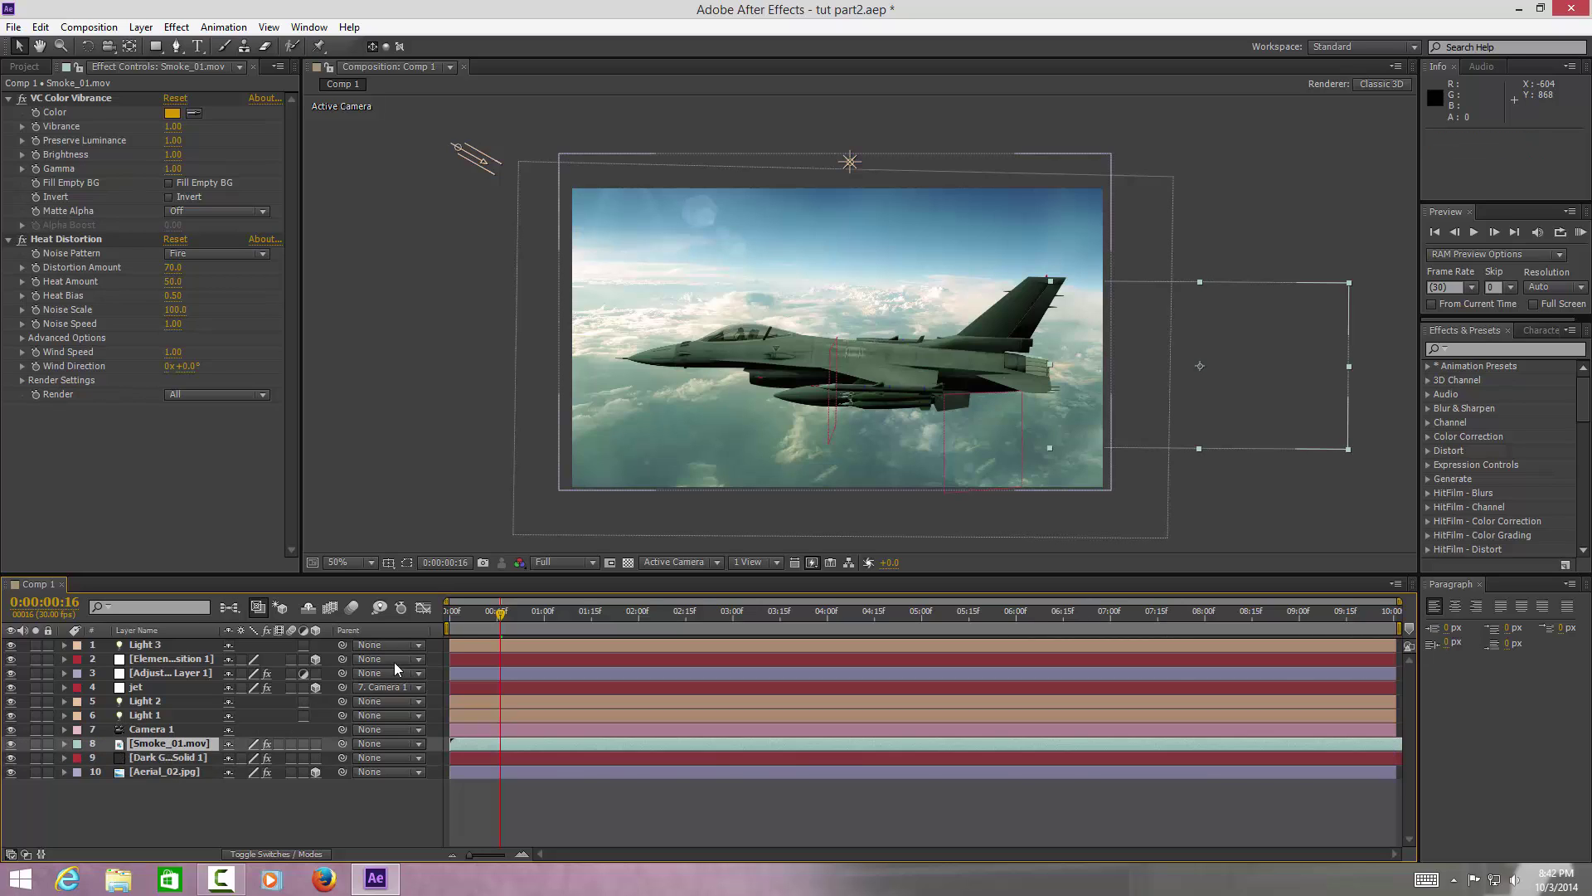
left_click(146, 745)
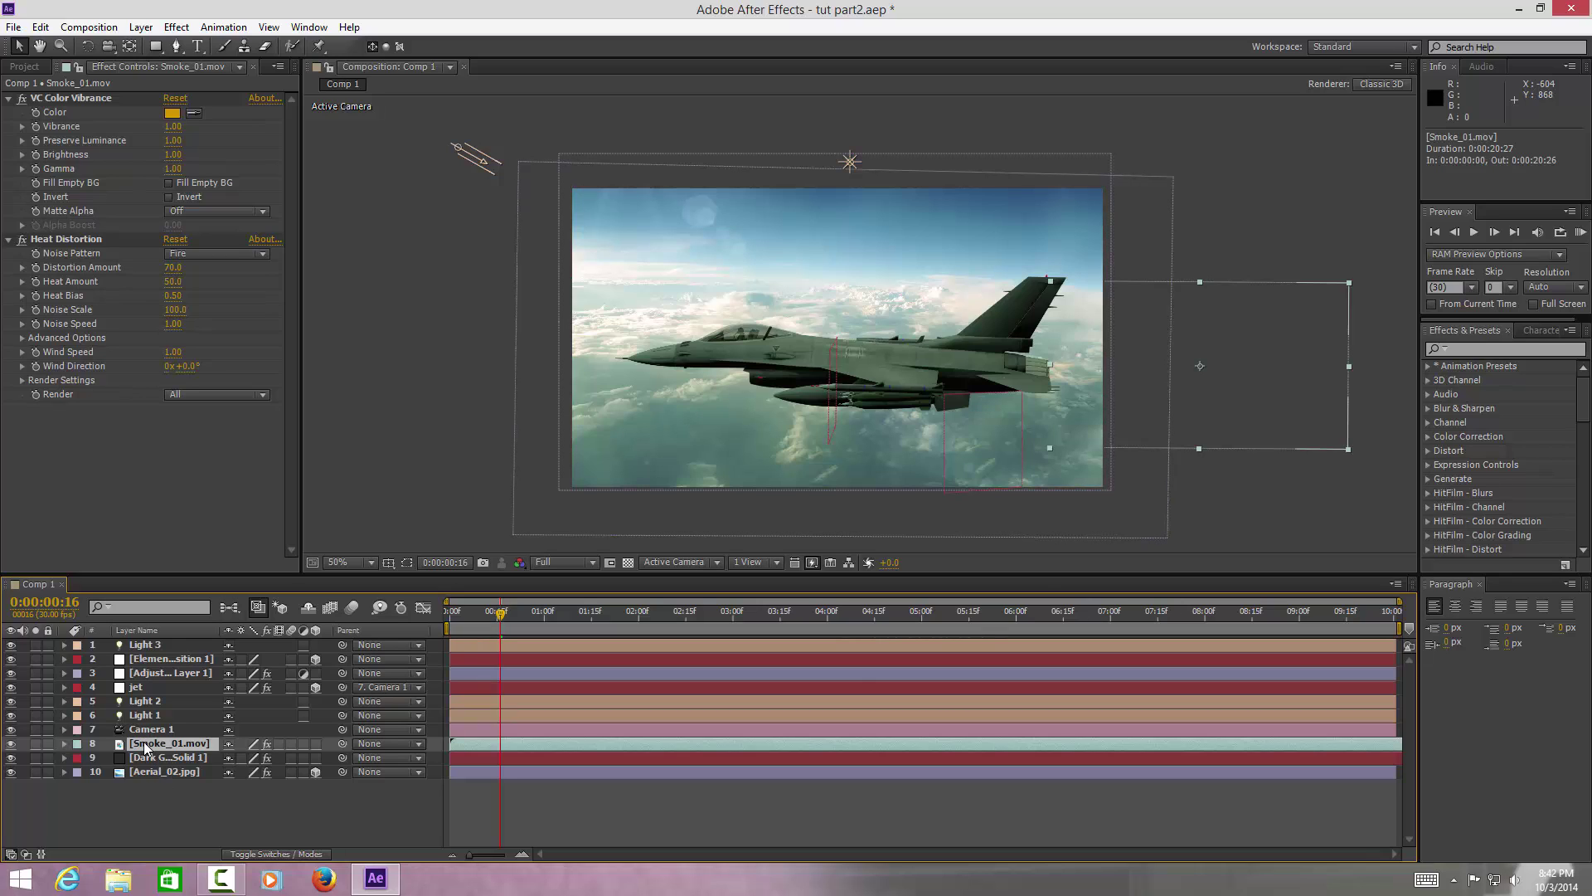
left_click_drag(500, 624, 597, 625)
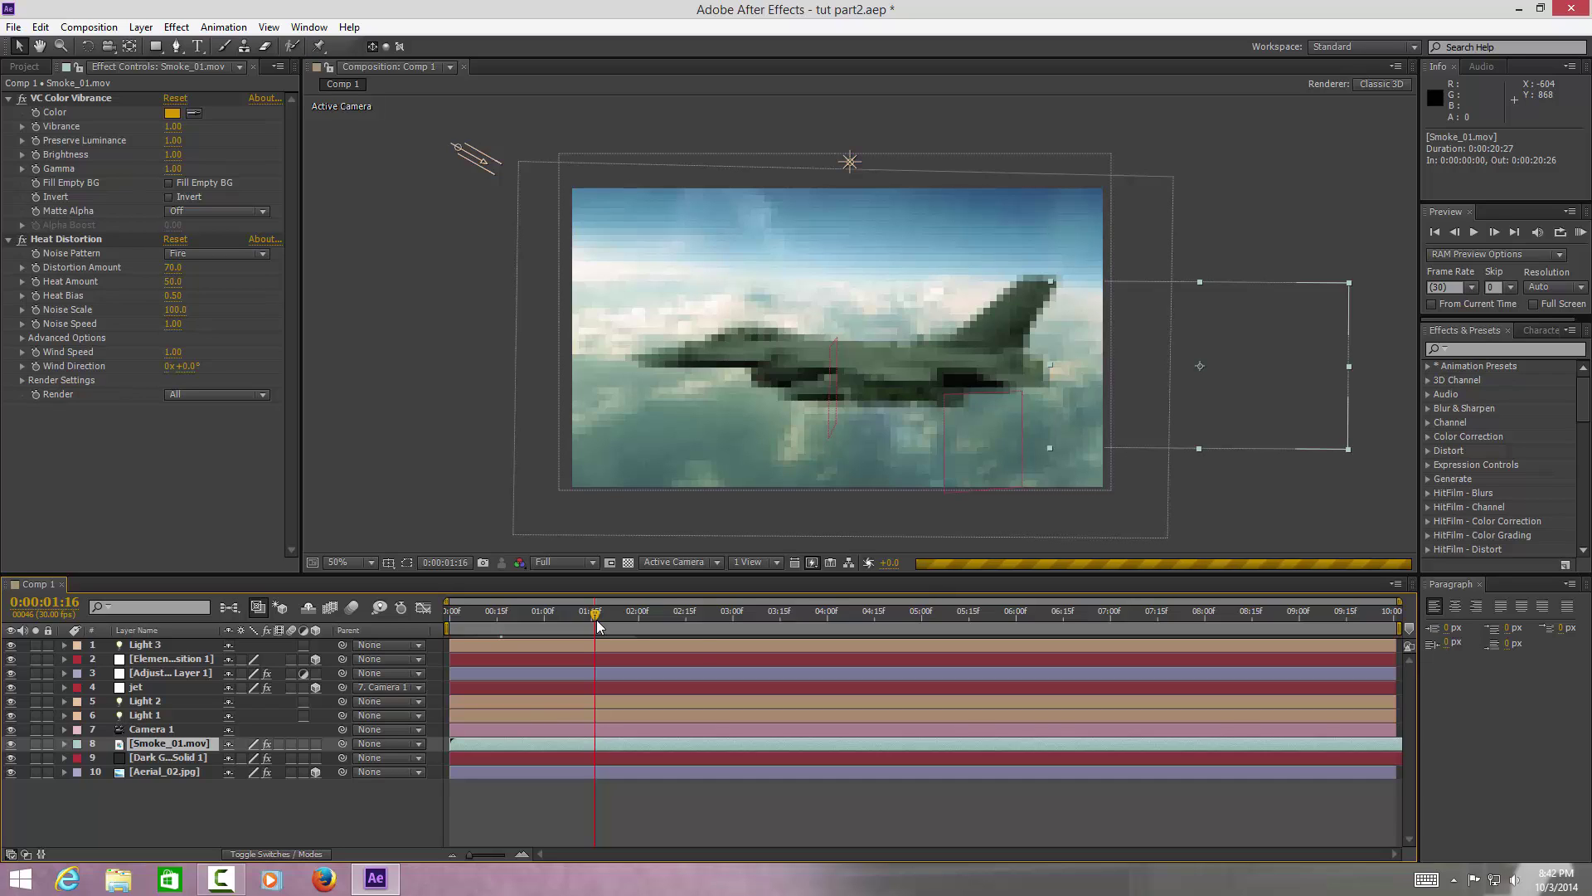
right_click(162, 740)
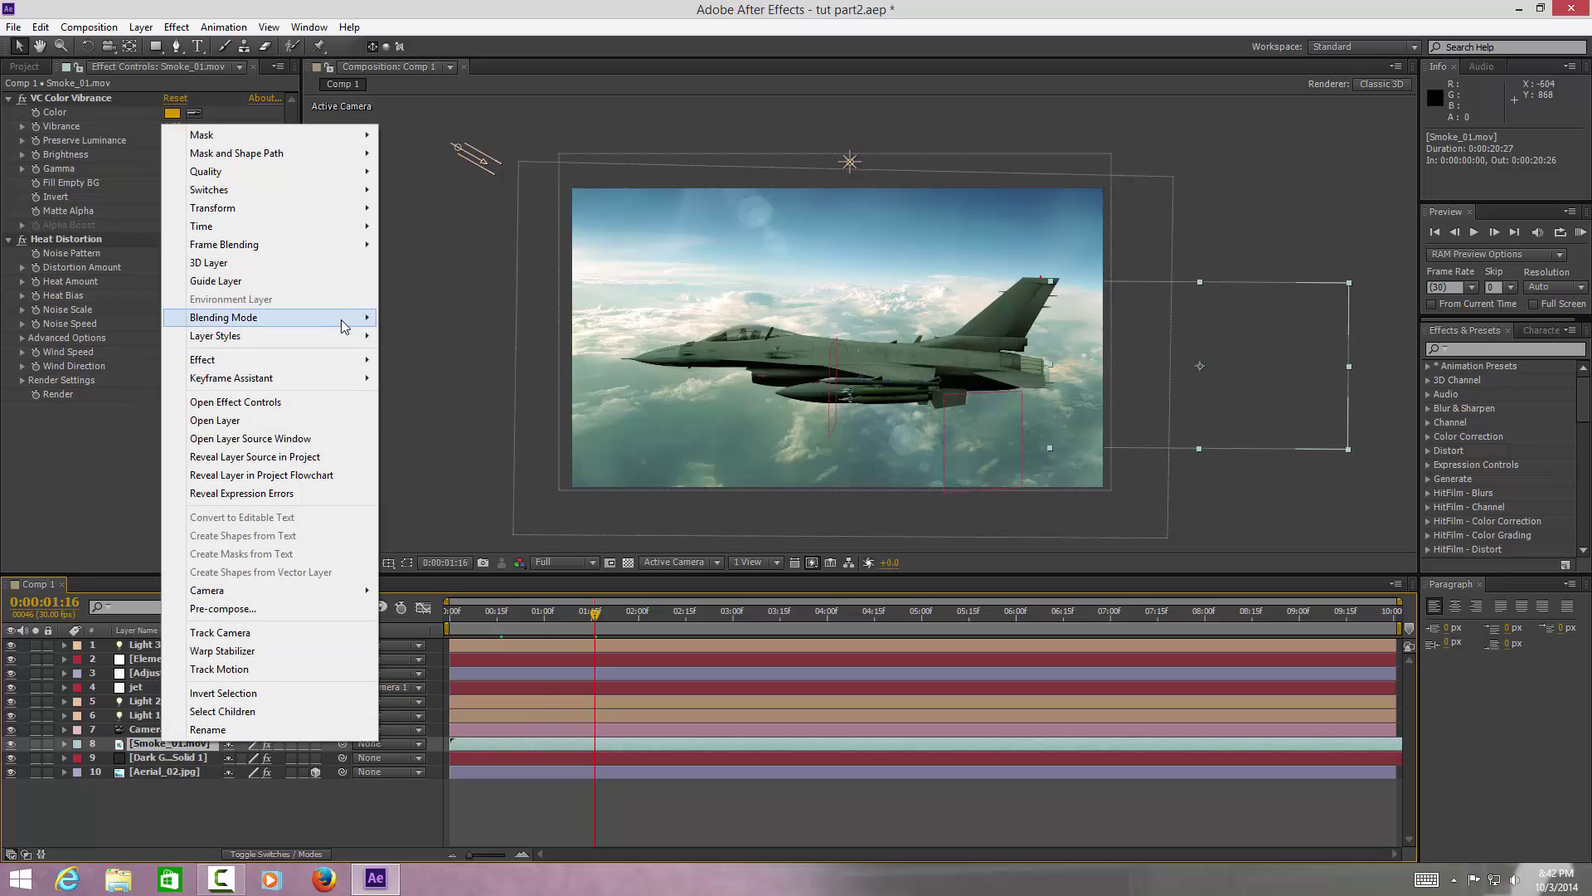
mouse_move(341, 320)
left_click(415, 345)
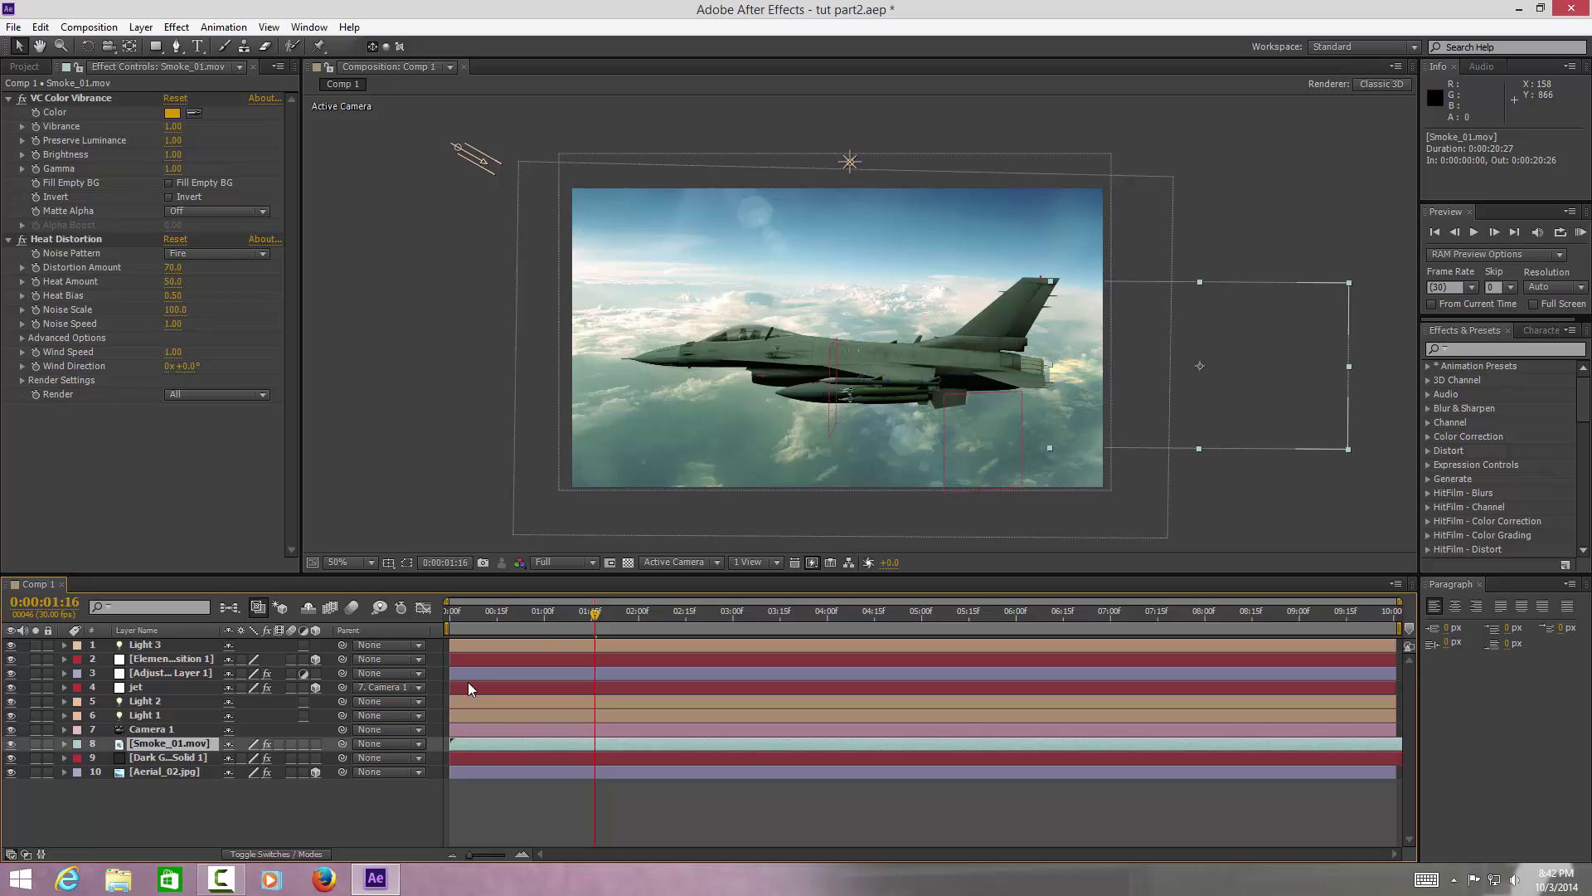
right_click(165, 743)
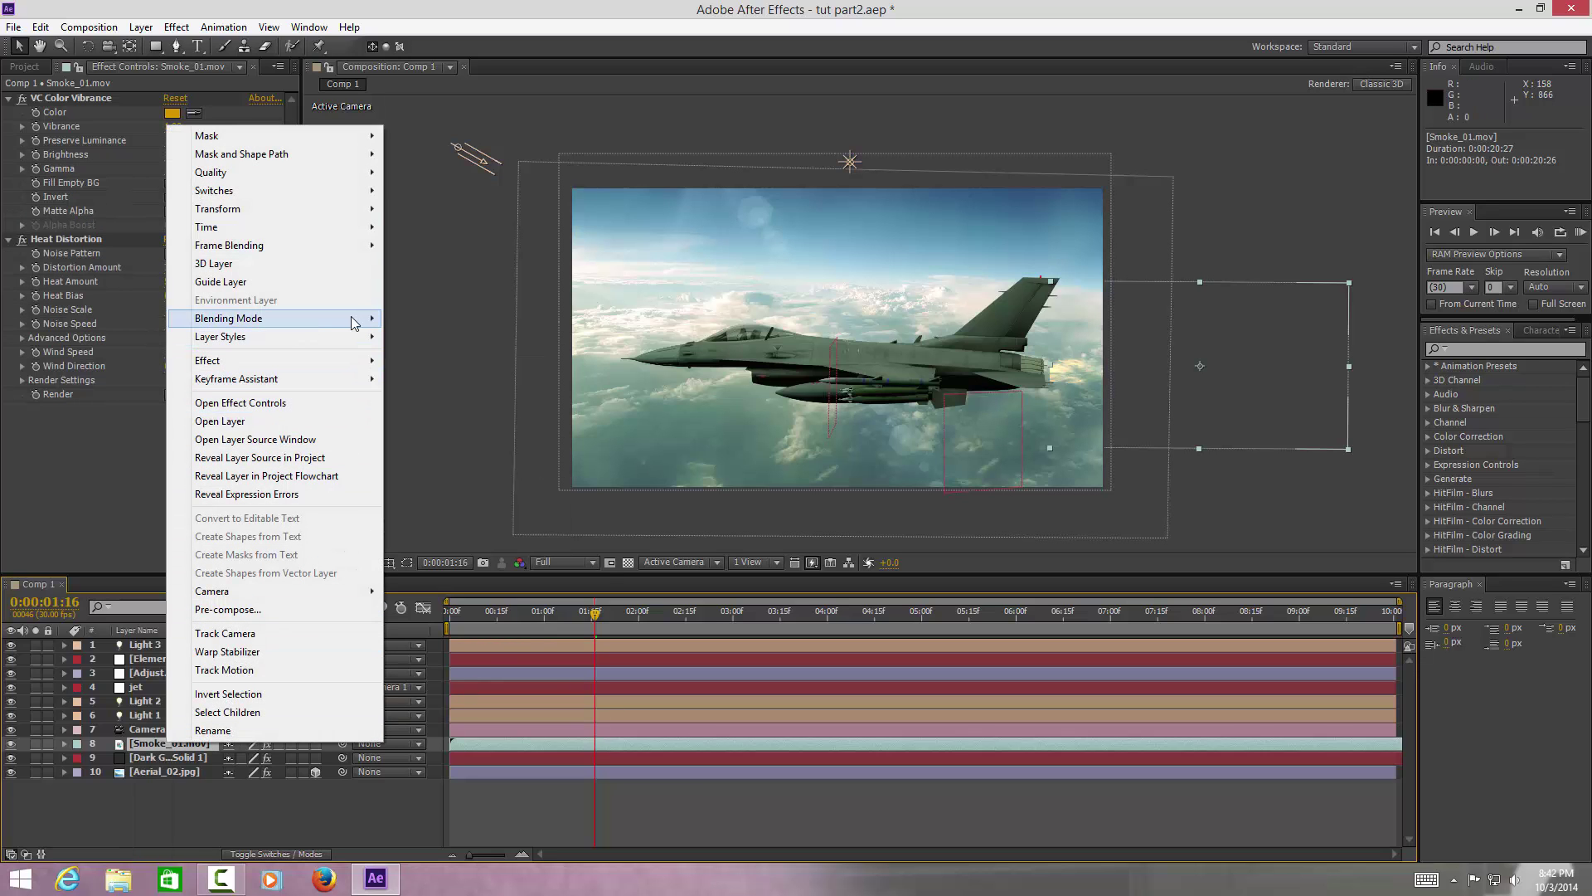
mouse_move(315, 321)
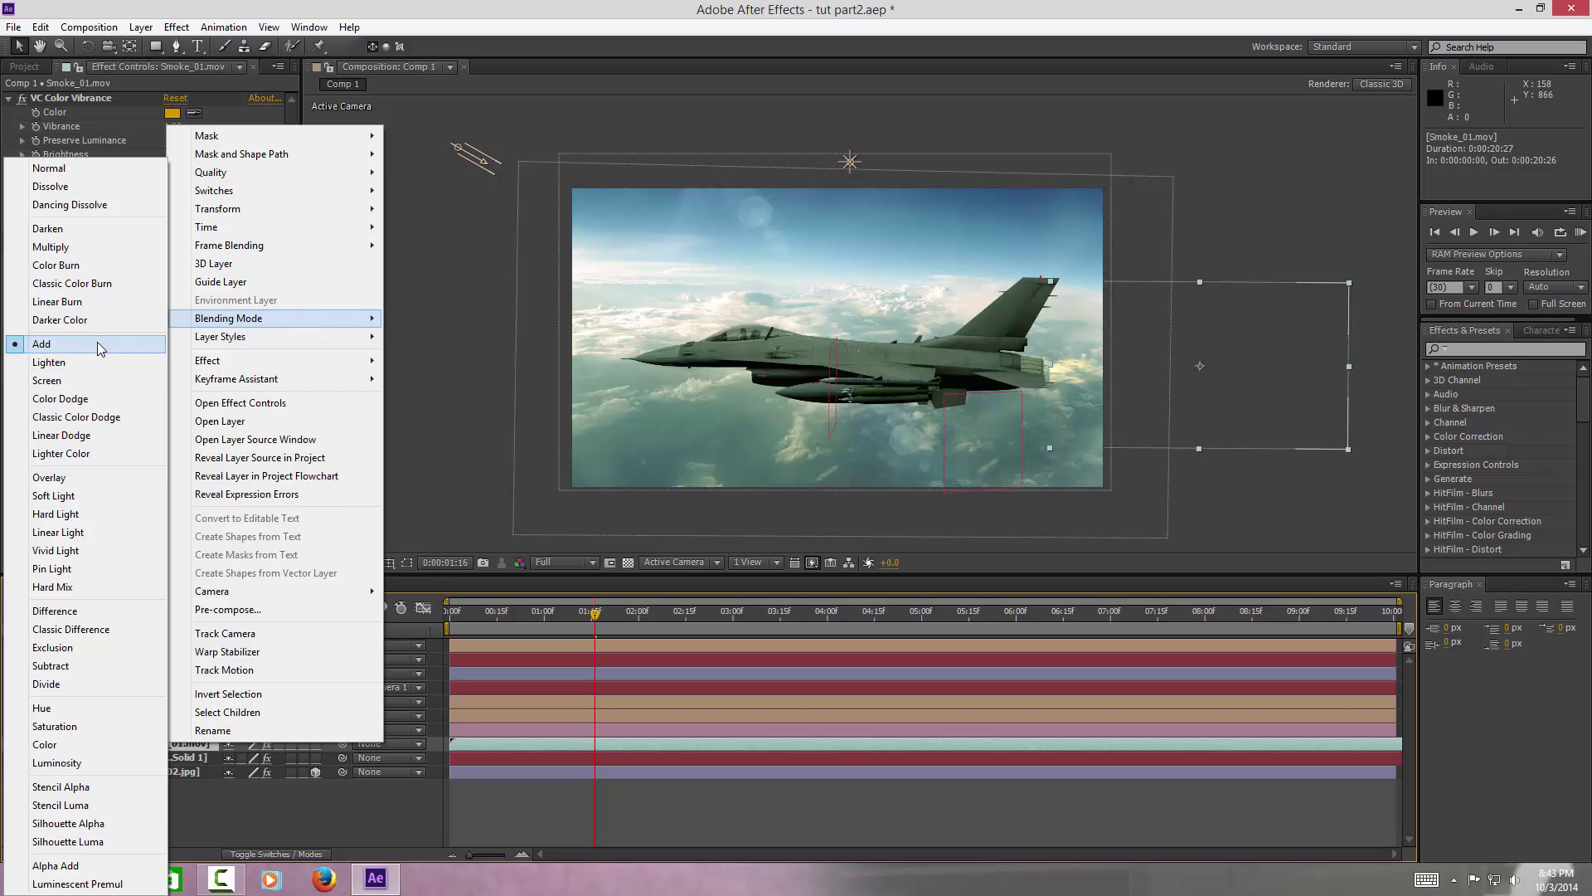
left_click(254, 814)
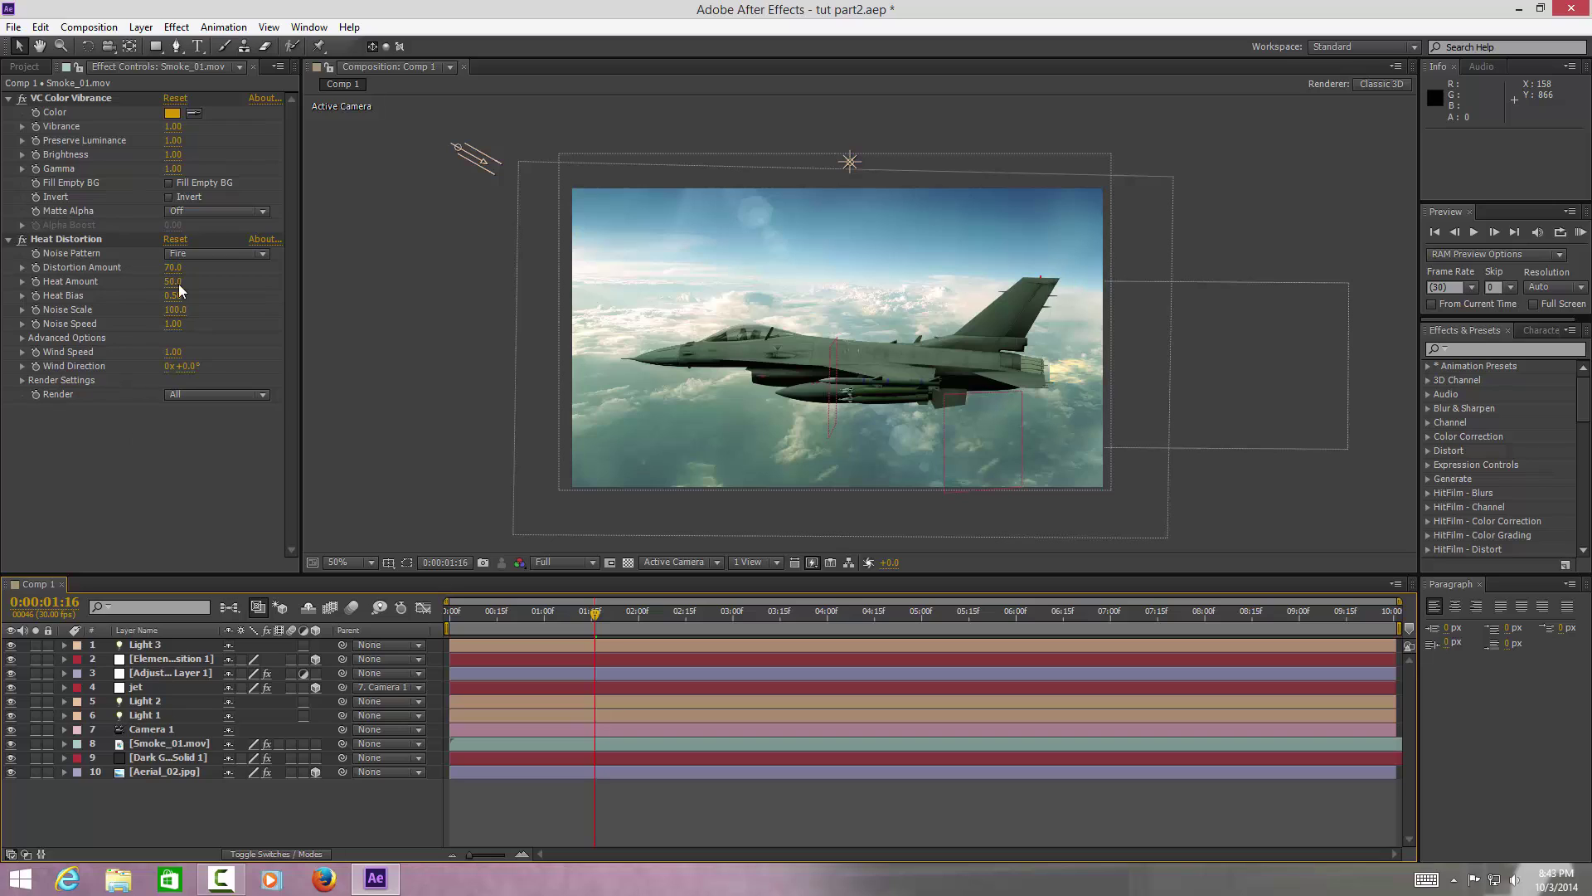
In VC Color Vibrance on Smoke_01.mov, brighten the color to orange FAB207 and set Vibrance to 2
left_click(171, 114)
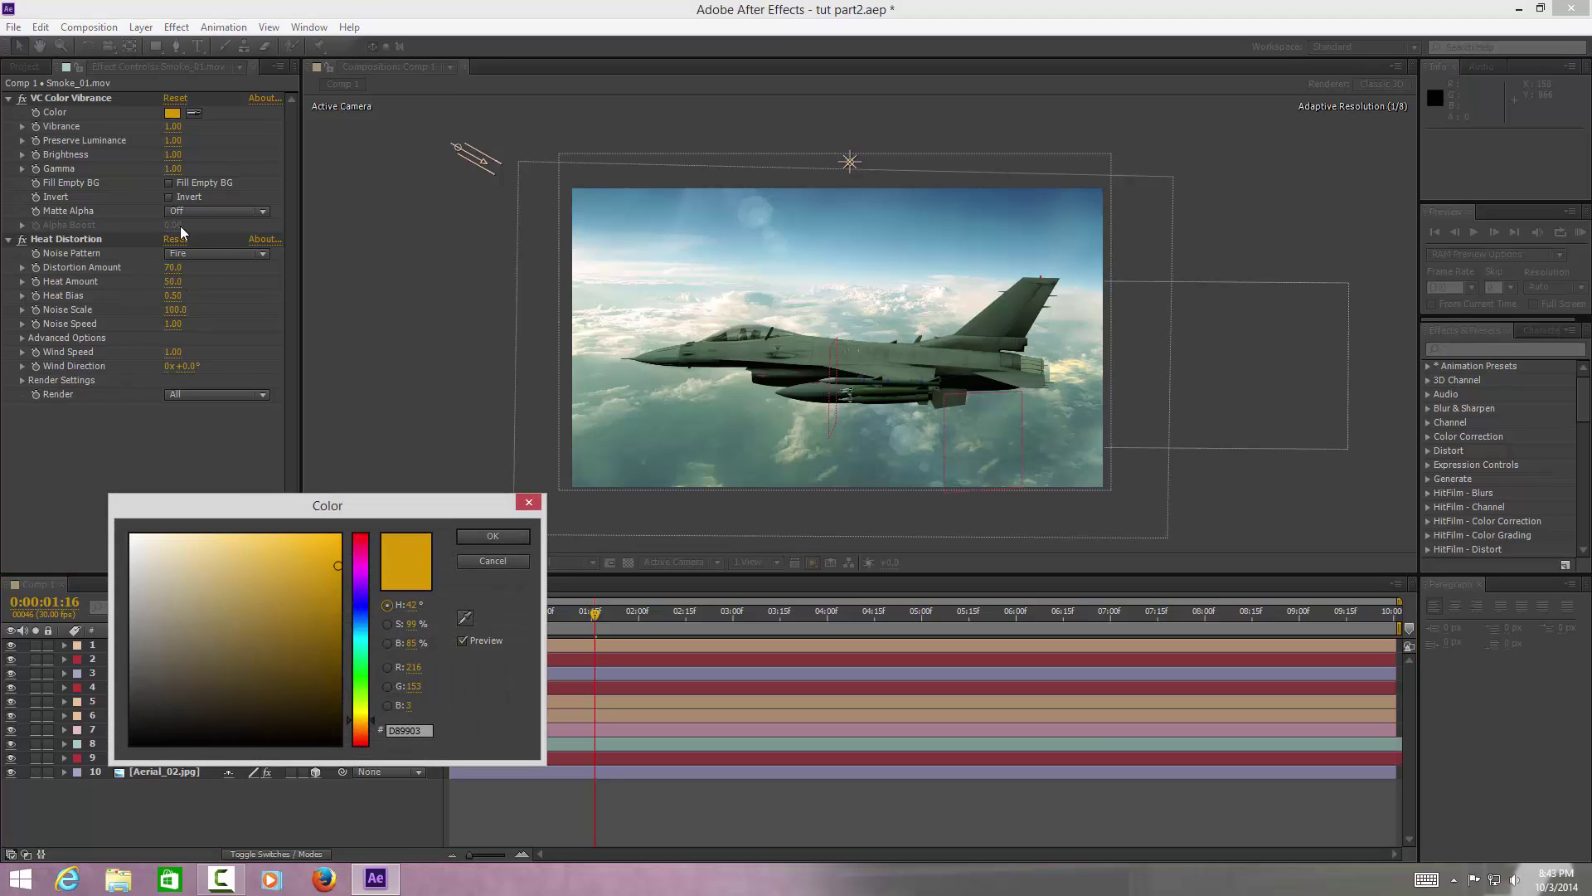
left_click_drag(340, 567, 335, 538)
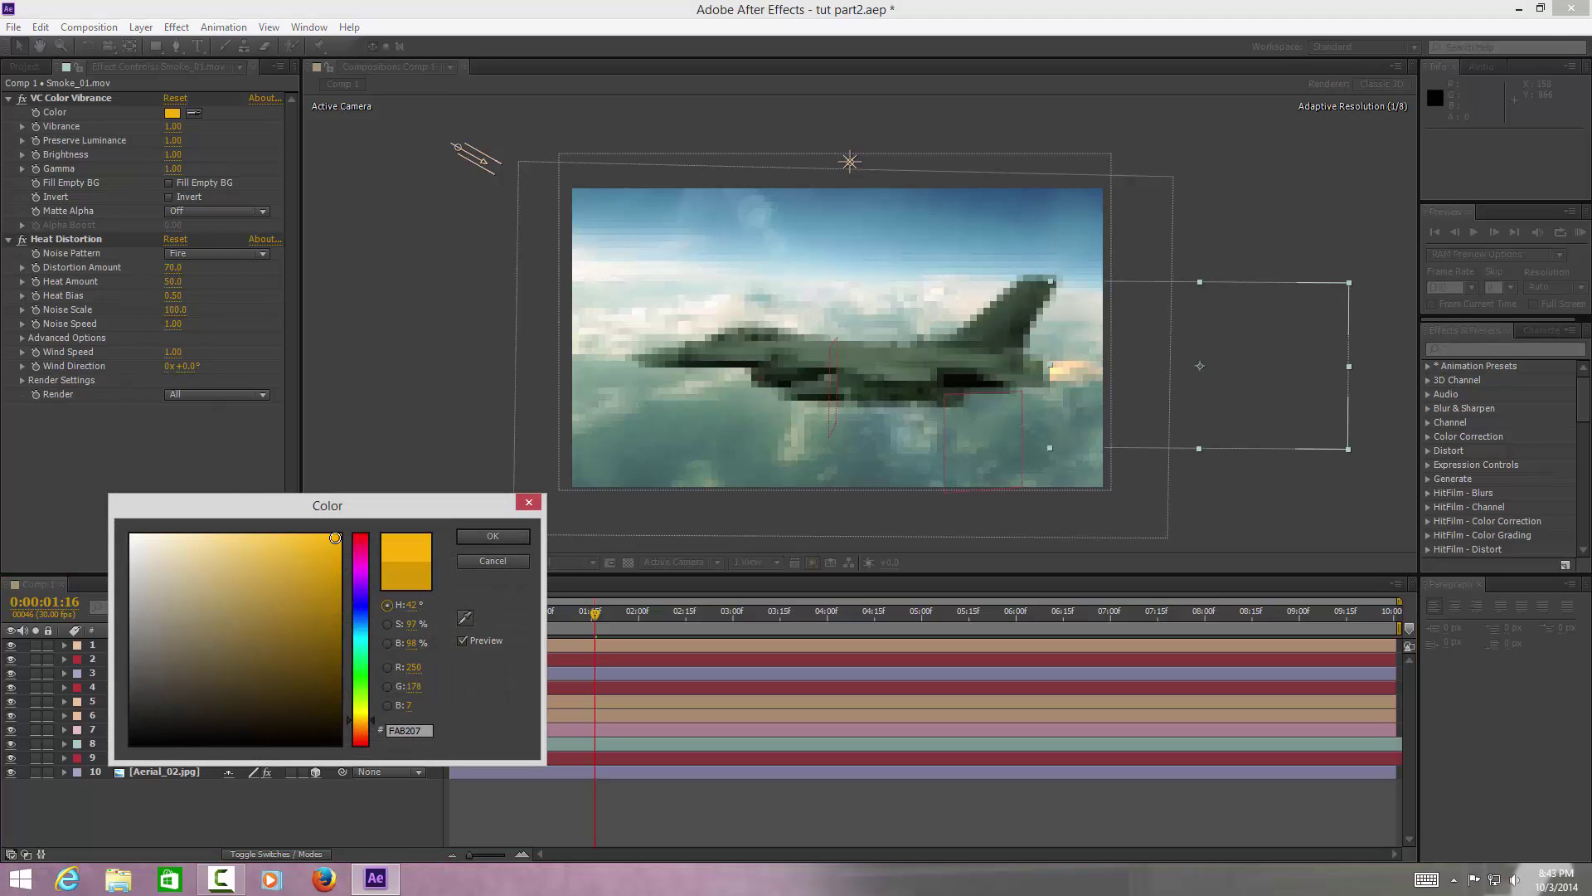
left_click(494, 535)
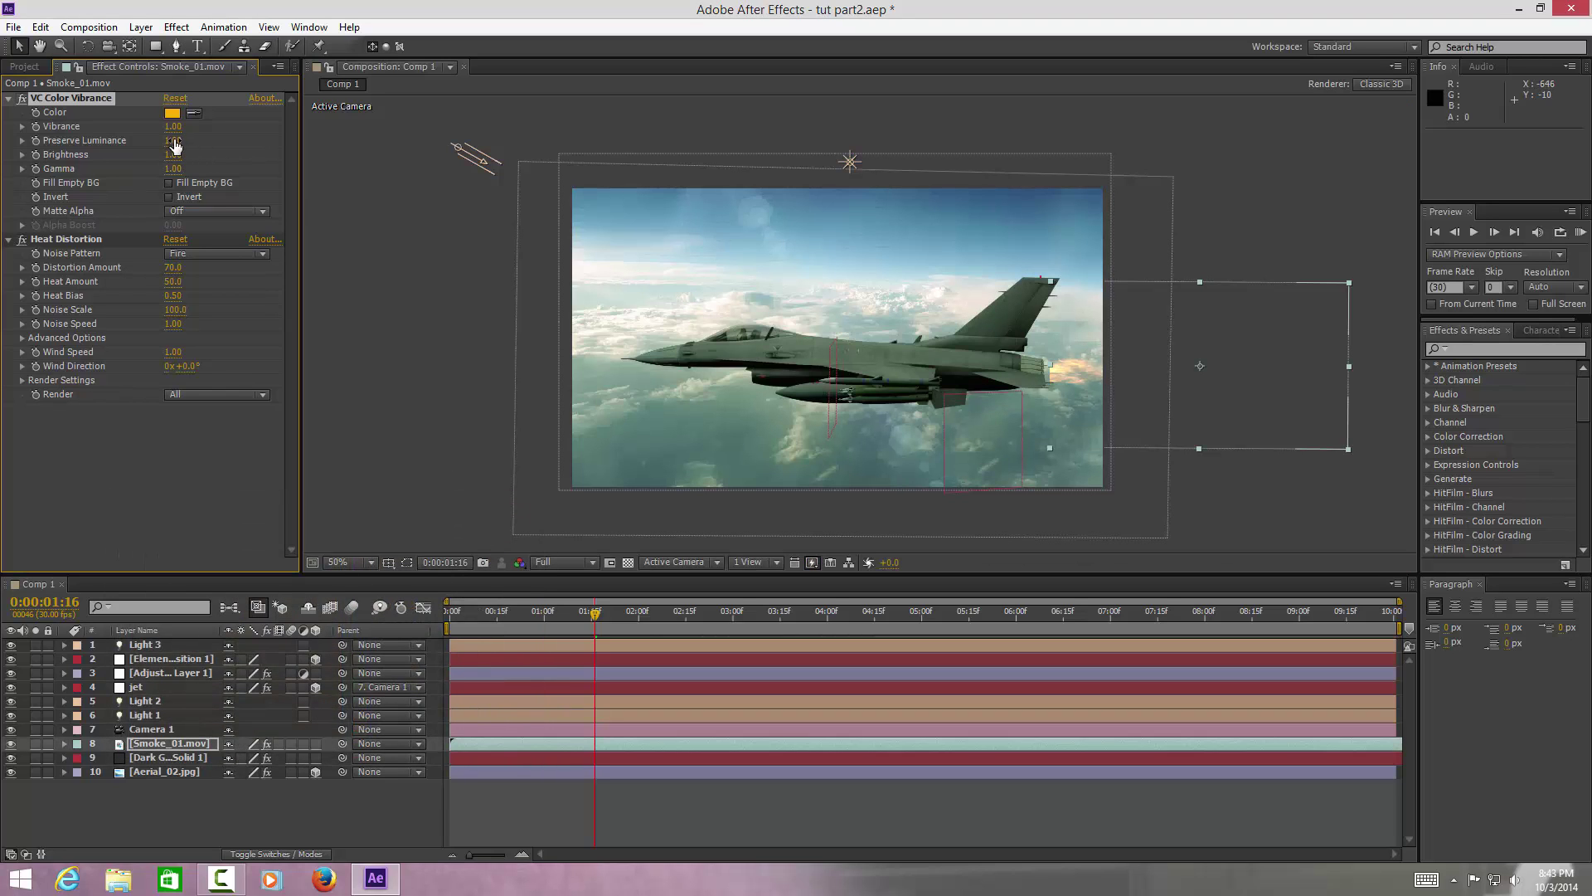
left_click_drag(192, 127, 204, 123)
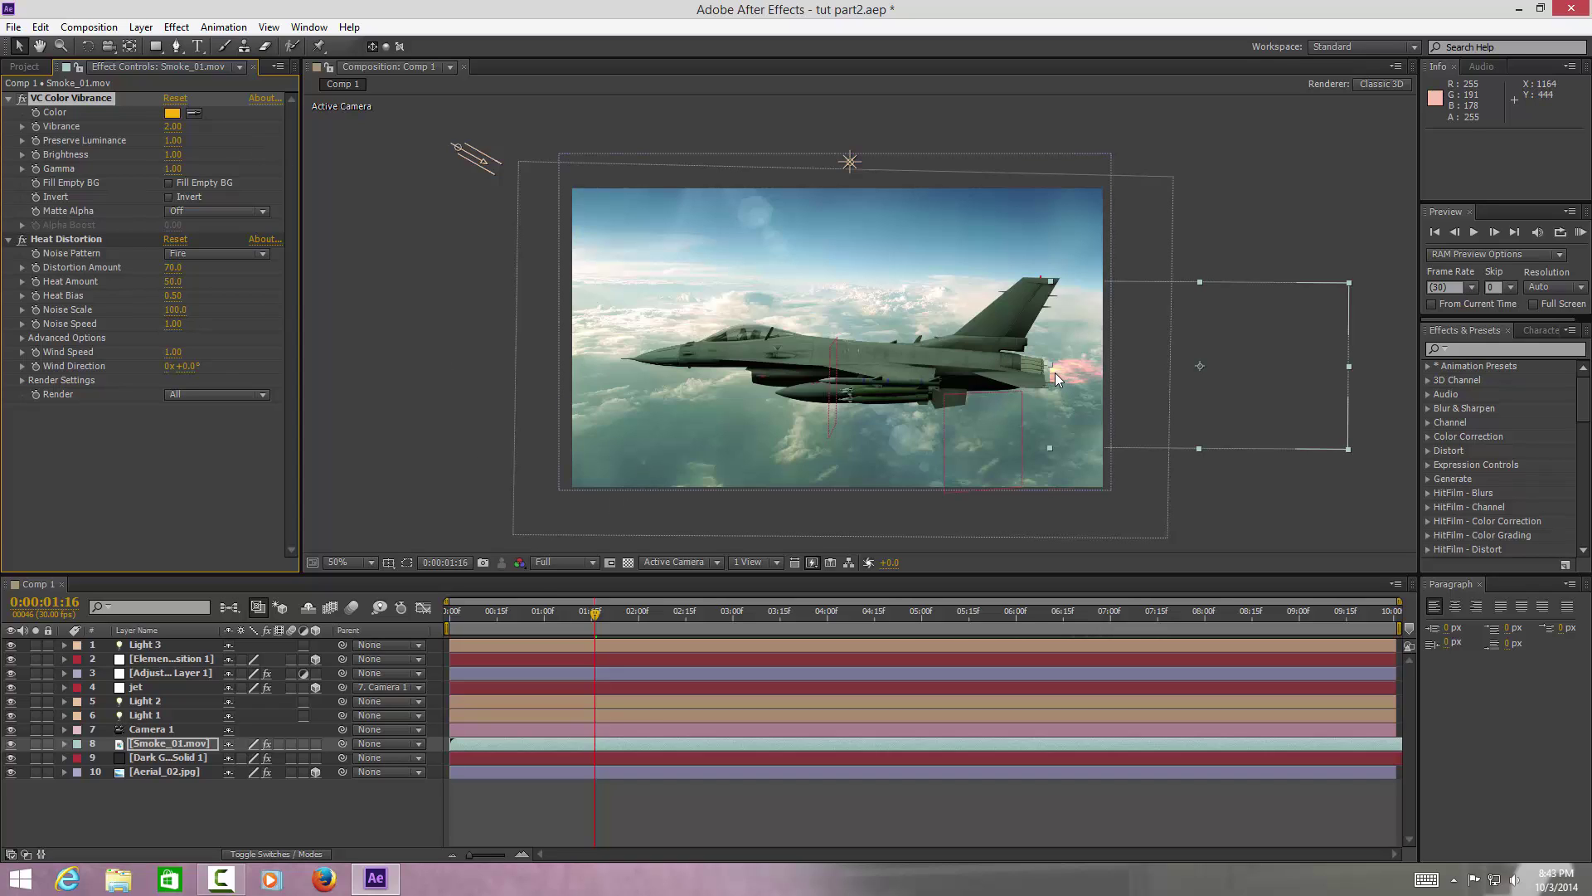
Move Smoke_01.mov closer to the jet's nozzle, to about position 1501, 419, and hide Aerial_02.jpg
left_click_drag(1056, 375, 1053, 374)
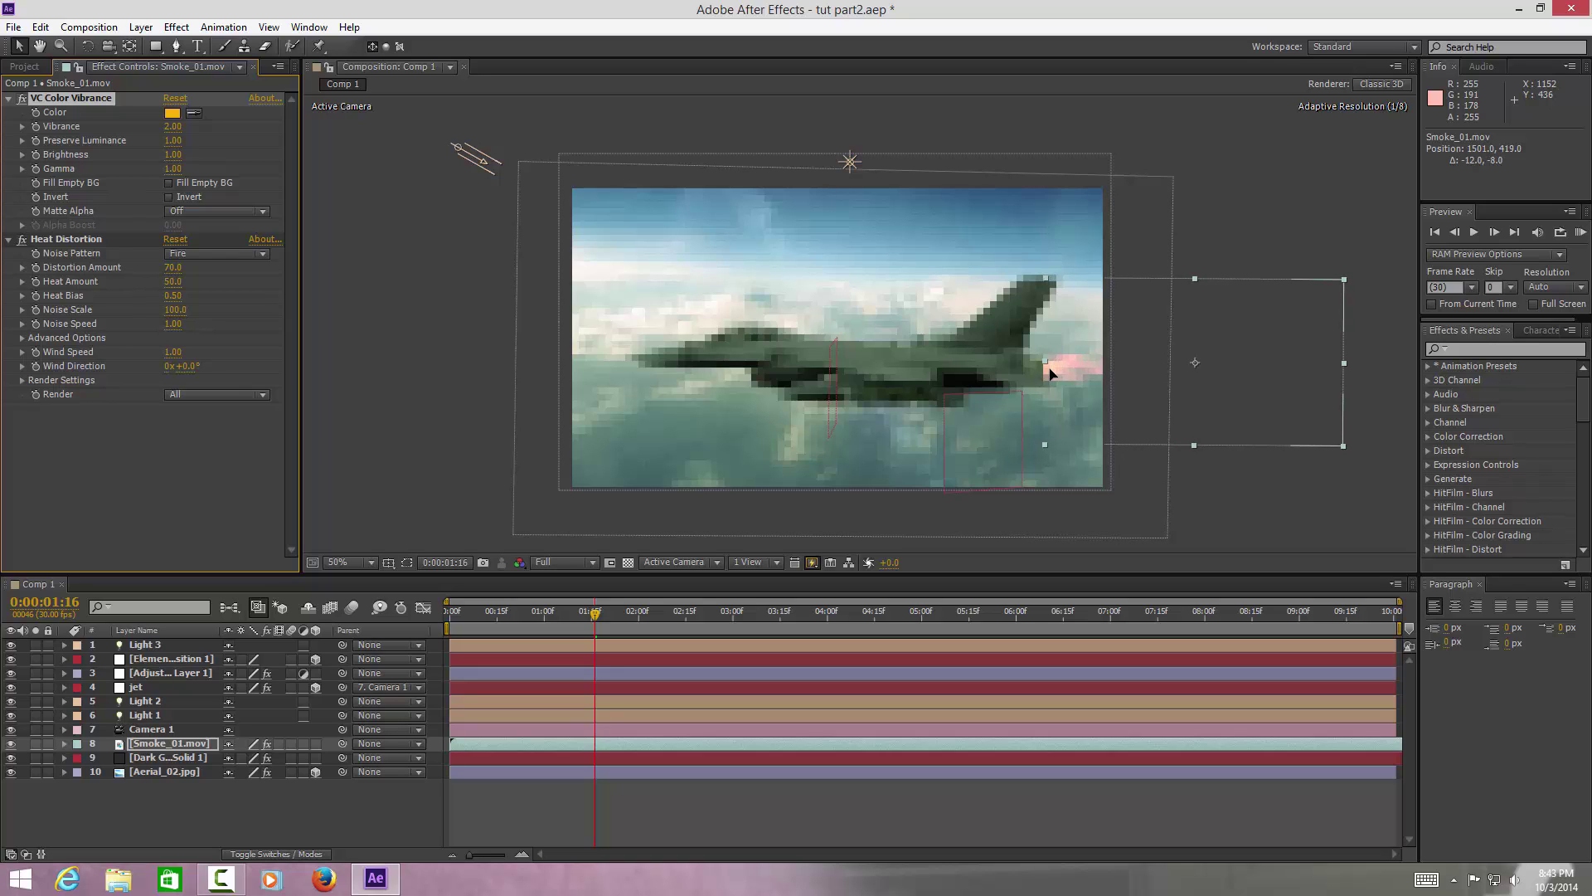
left_click(11, 771)
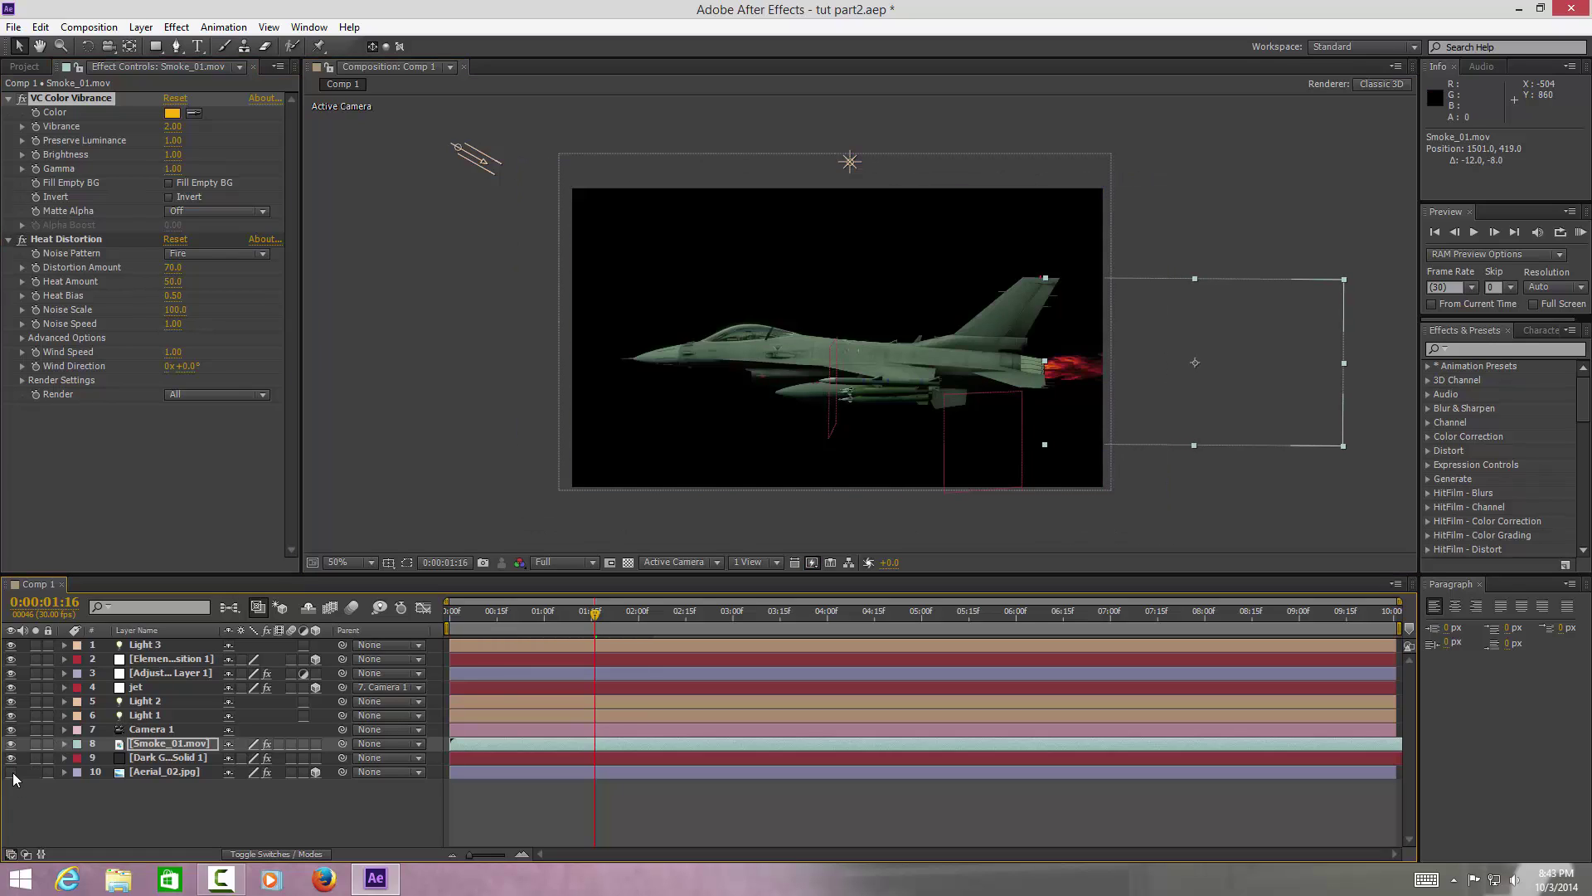
Add a Position keyframe to Smoke_01.mov at 0:00:00:00
left_click_drag(594, 618, 426, 608)
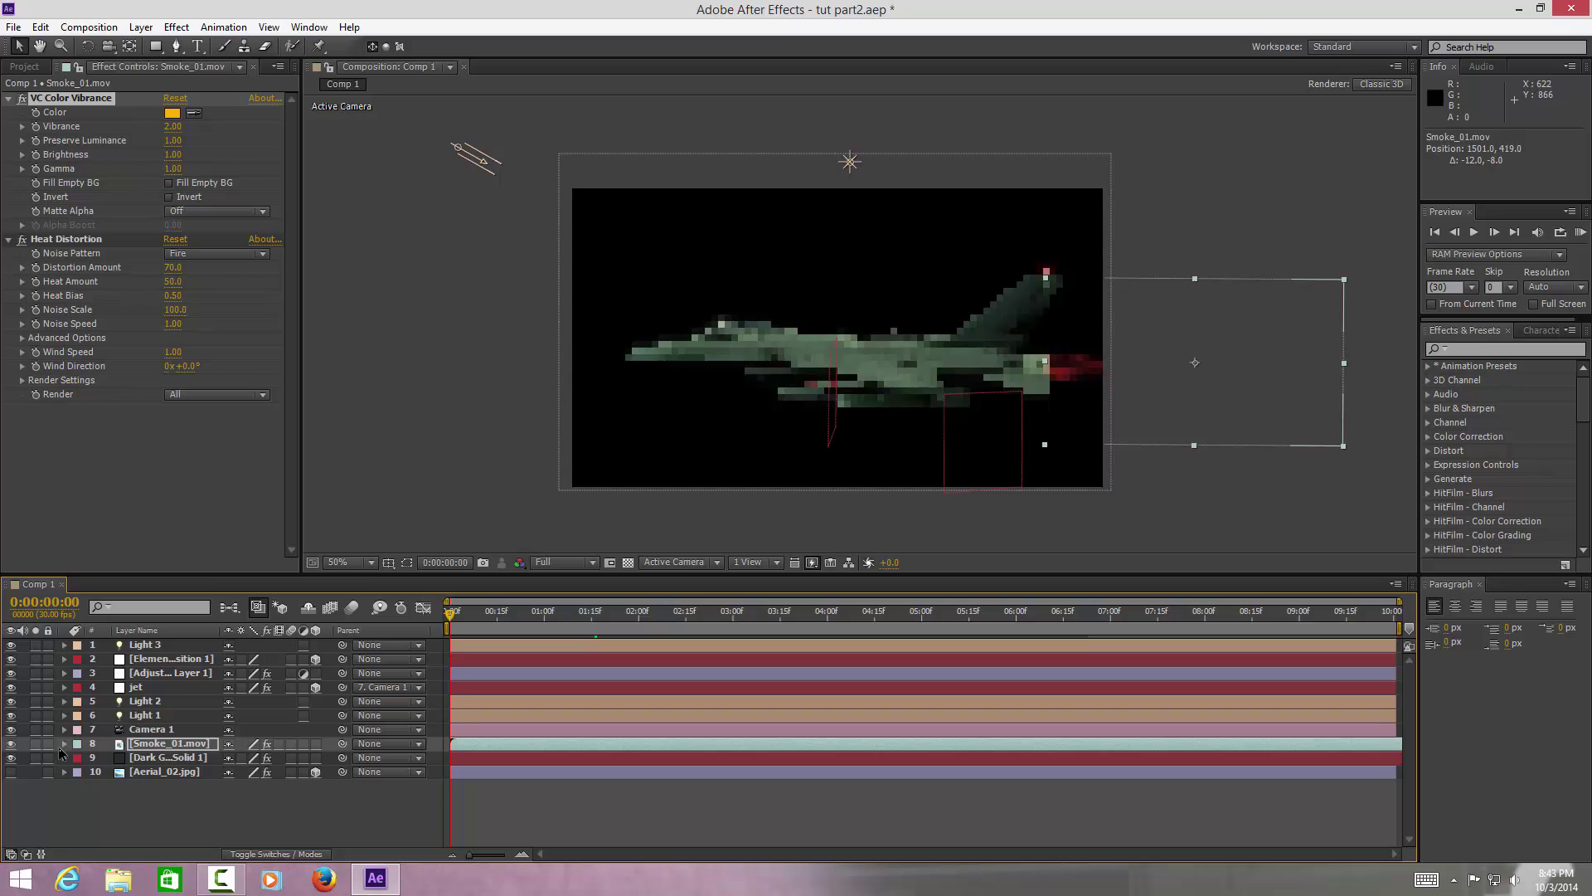
left_click(63, 743)
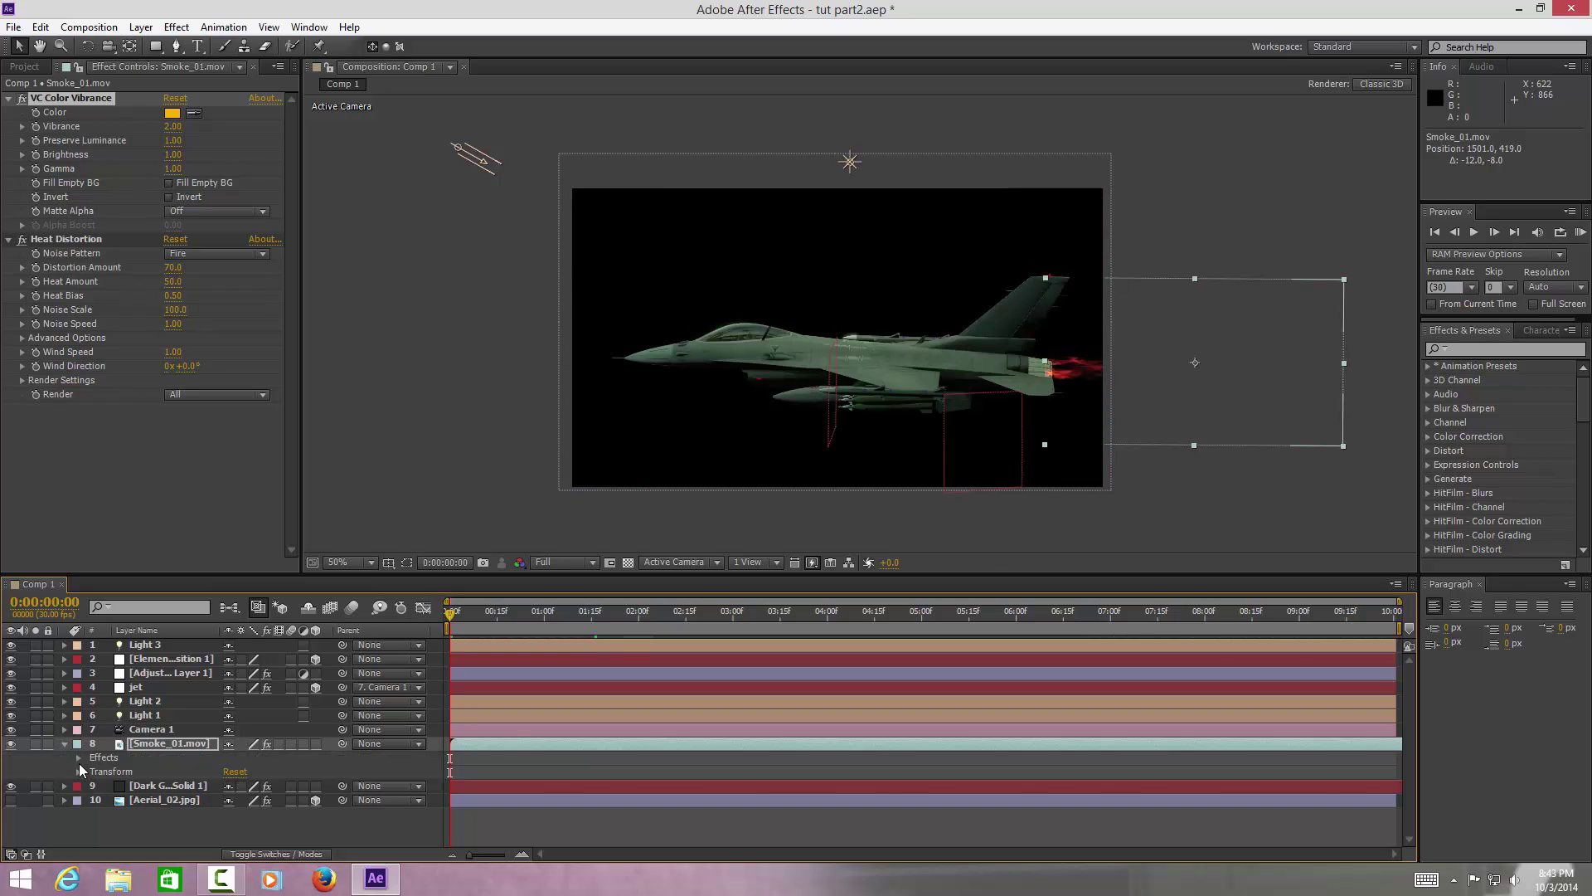
key("p")
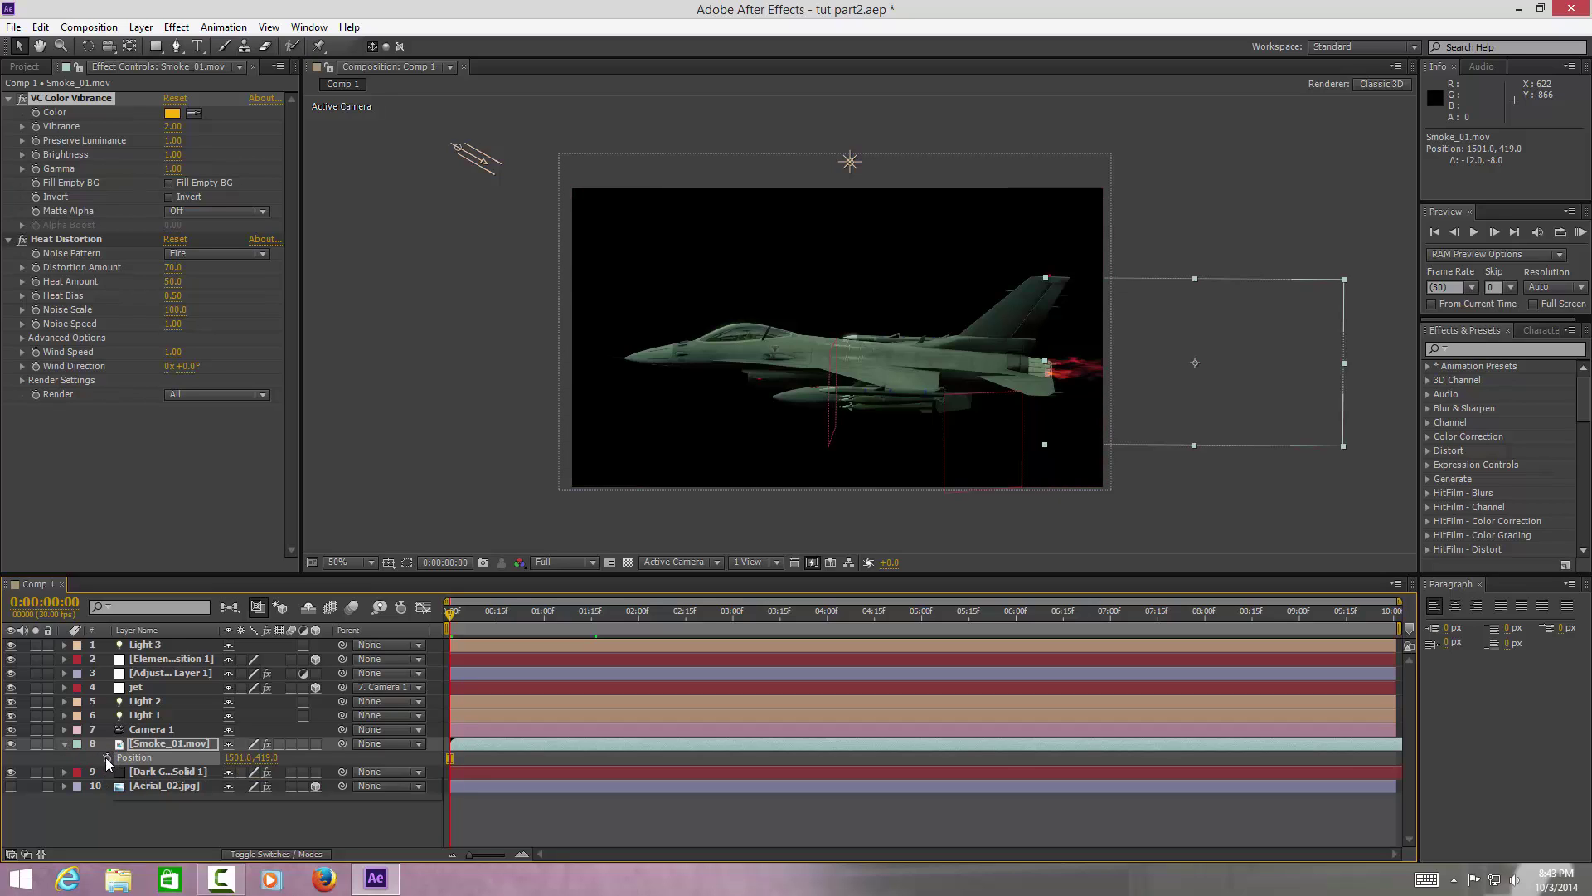
left_click(107, 757)
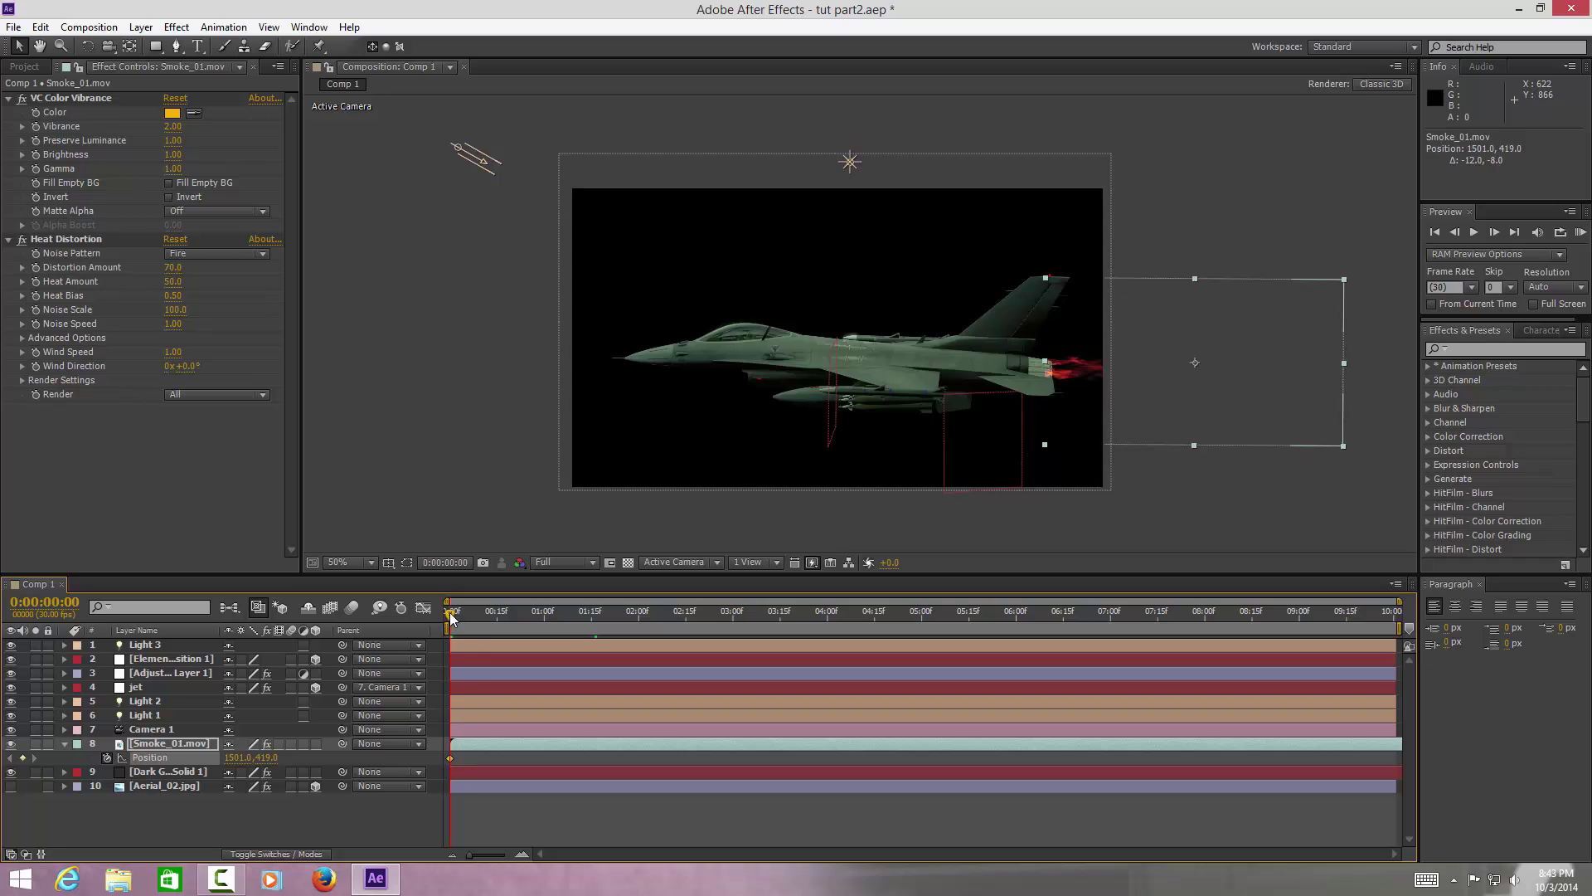
Check the exhaust's alignment up to 0:00:05:22 and keyframe Smoke_01.mov there at about position 1451, 407, against the jet's nozzle
left_click_drag(450, 618, 608, 618)
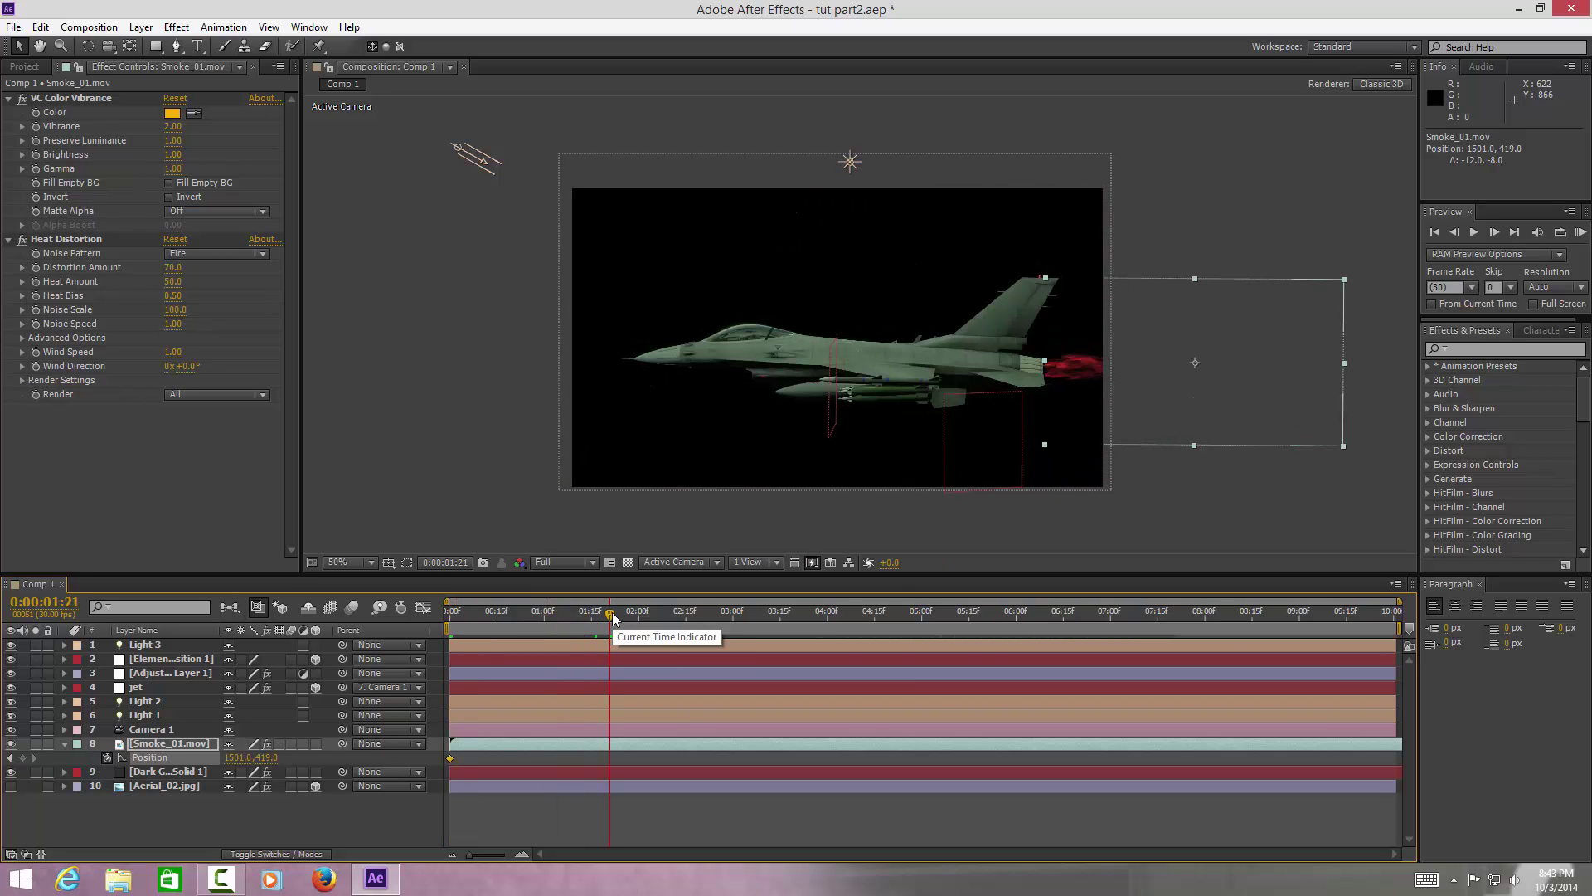
left_click_drag(612, 614, 753, 635)
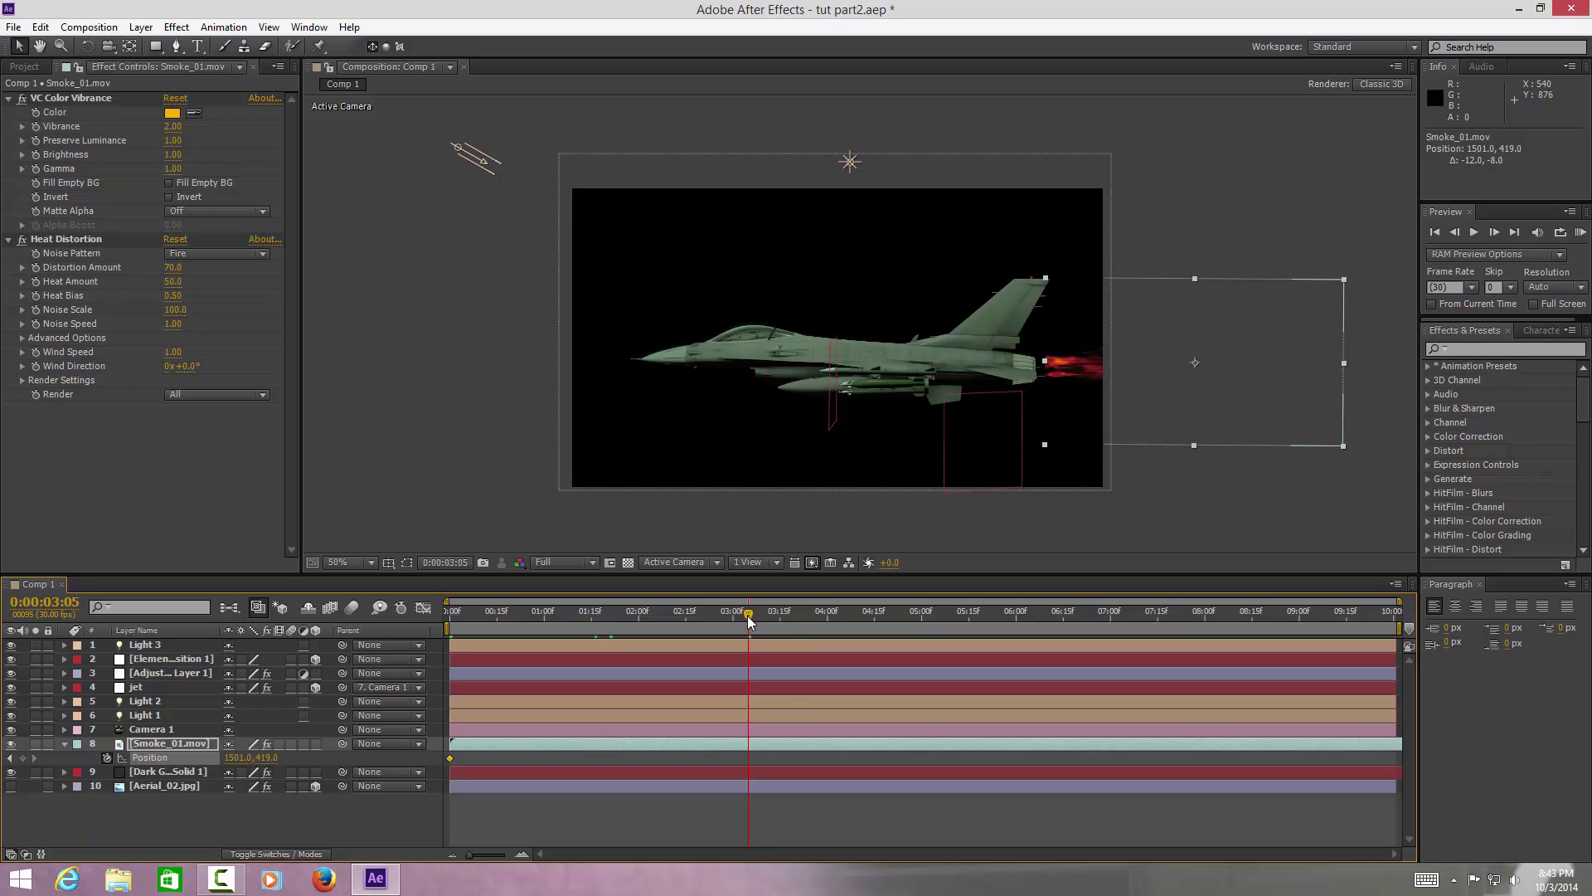
left_click_drag(749, 622, 991, 631)
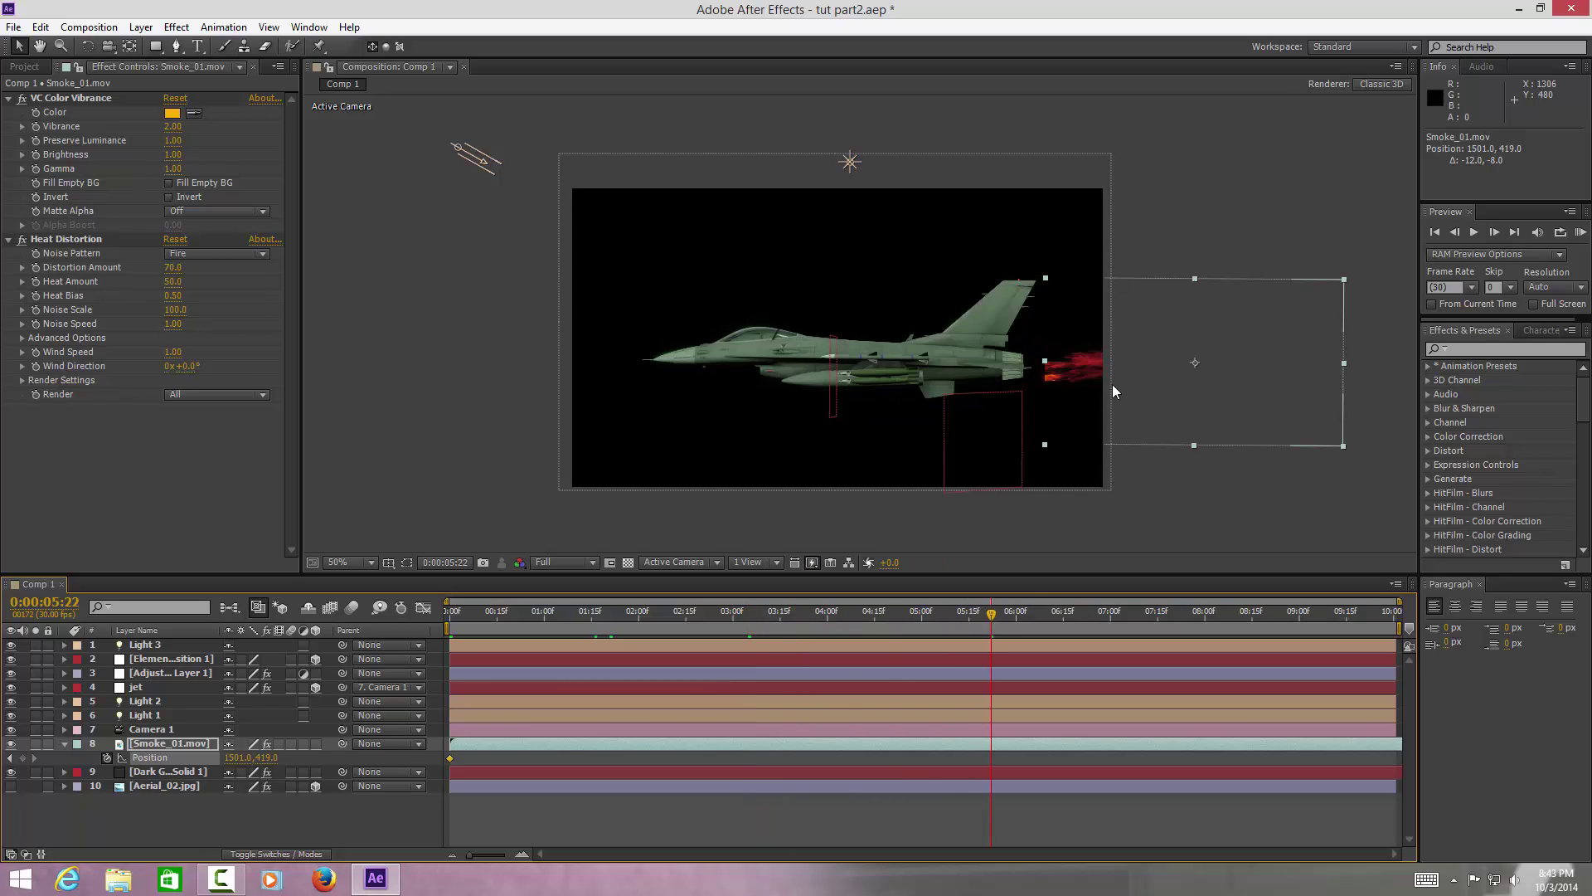
mouse_move(1074, 380)
left_mouse_down()
mouse_move(1055, 372)
mouse_move(1046, 393)
left_mouse_up()
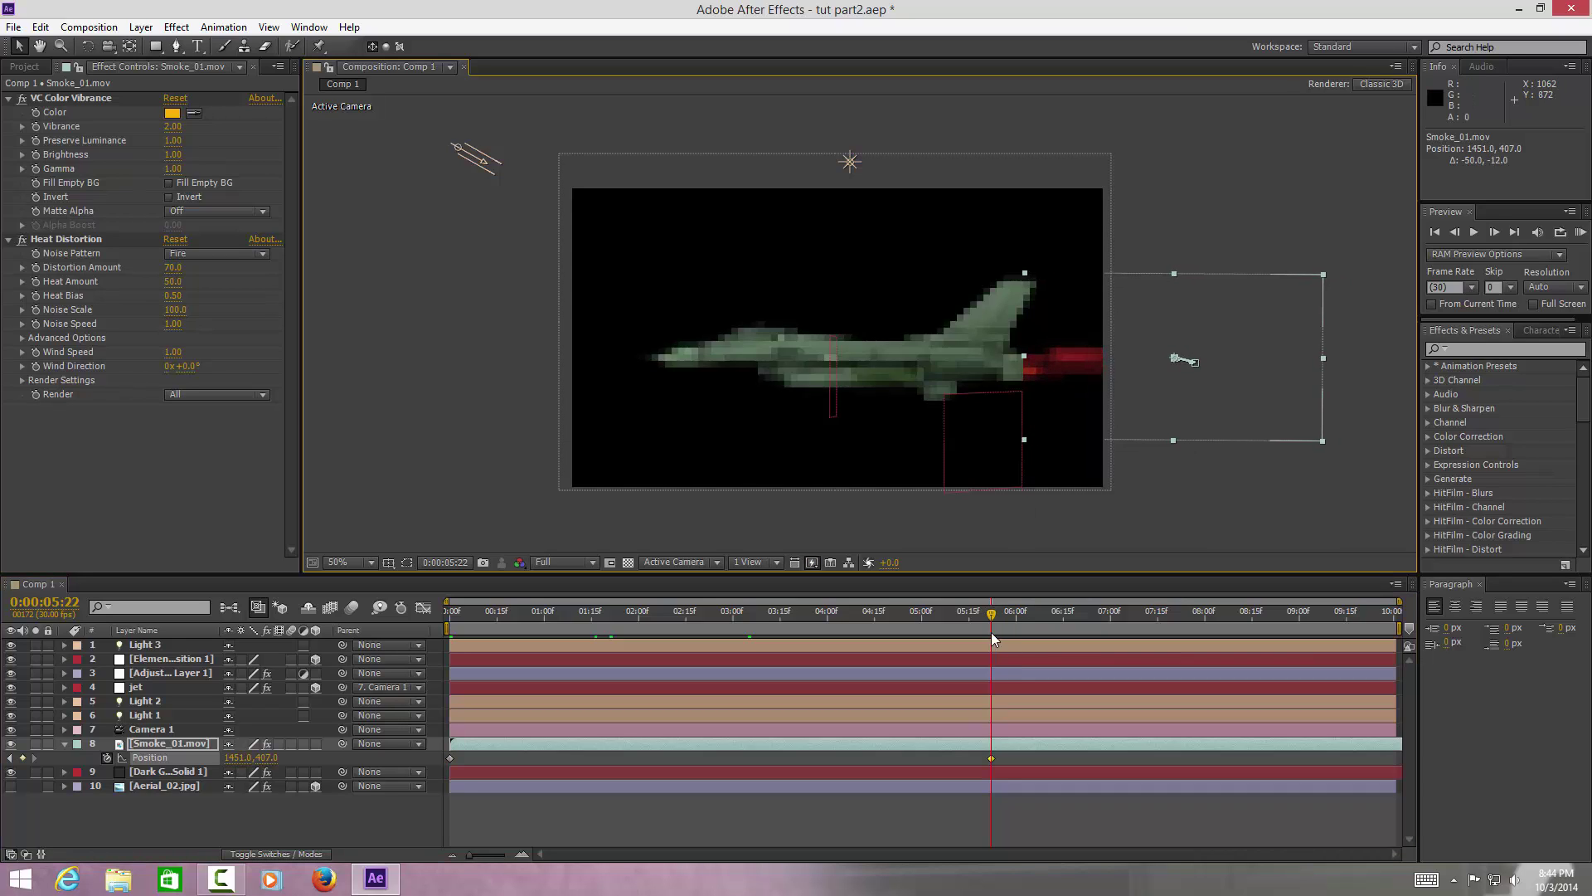
Keyframe Smoke_01.mov's position to about 1441, 409 at 0:00:06:19 and about 1433, 405 at 0:00:07:22, following the nozzle
left_click_drag(992, 619, 1077, 625)
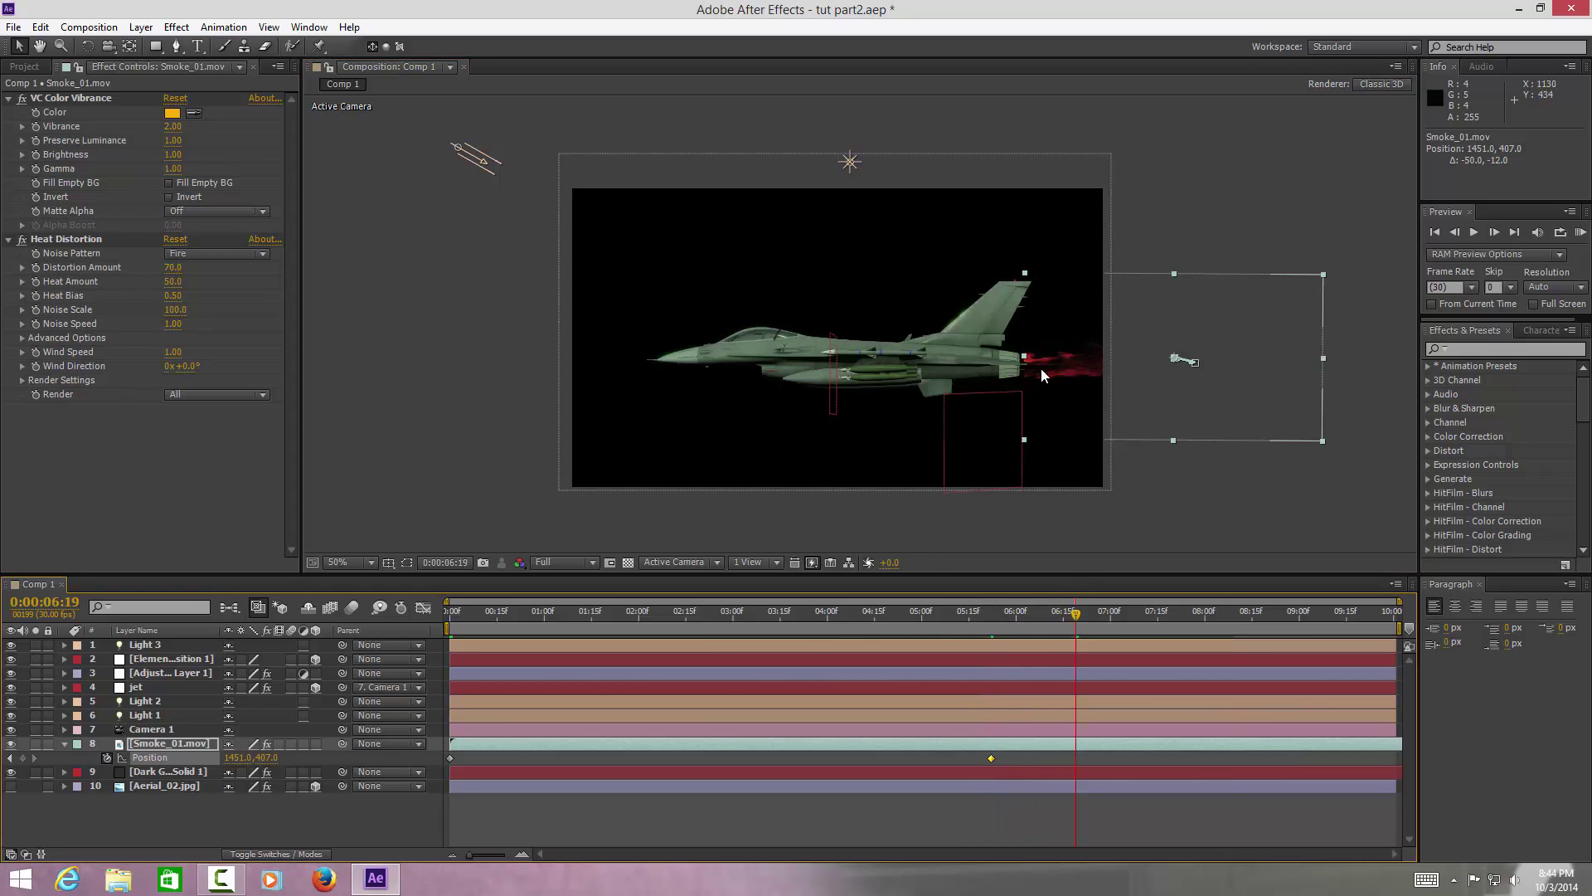
left_click_drag(1042, 367, 1038, 368)
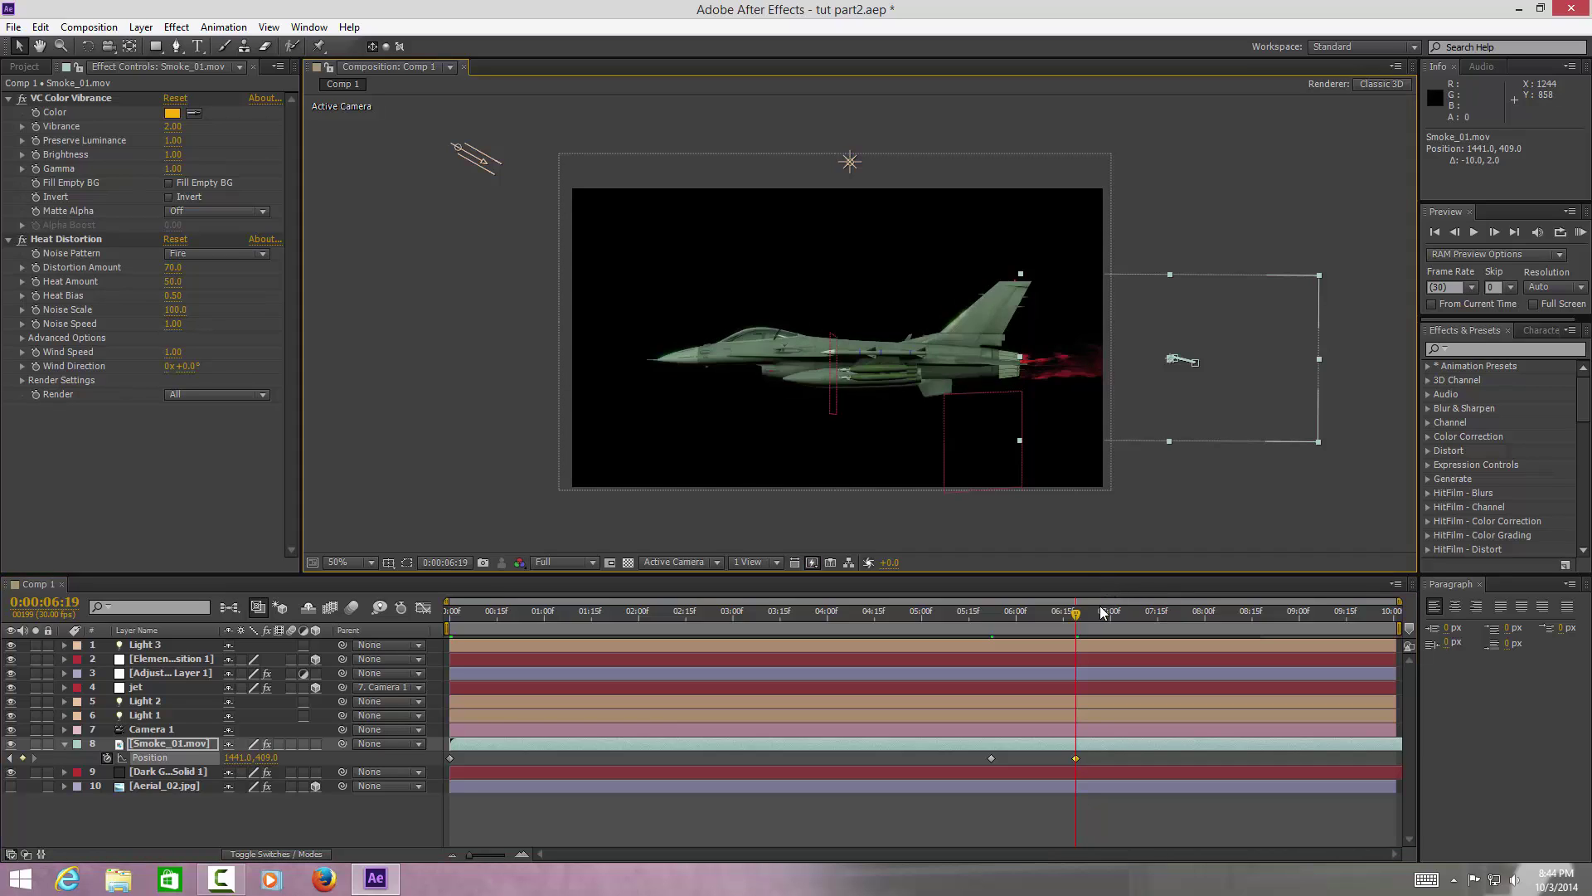
left_click_drag(1078, 622, 1179, 618)
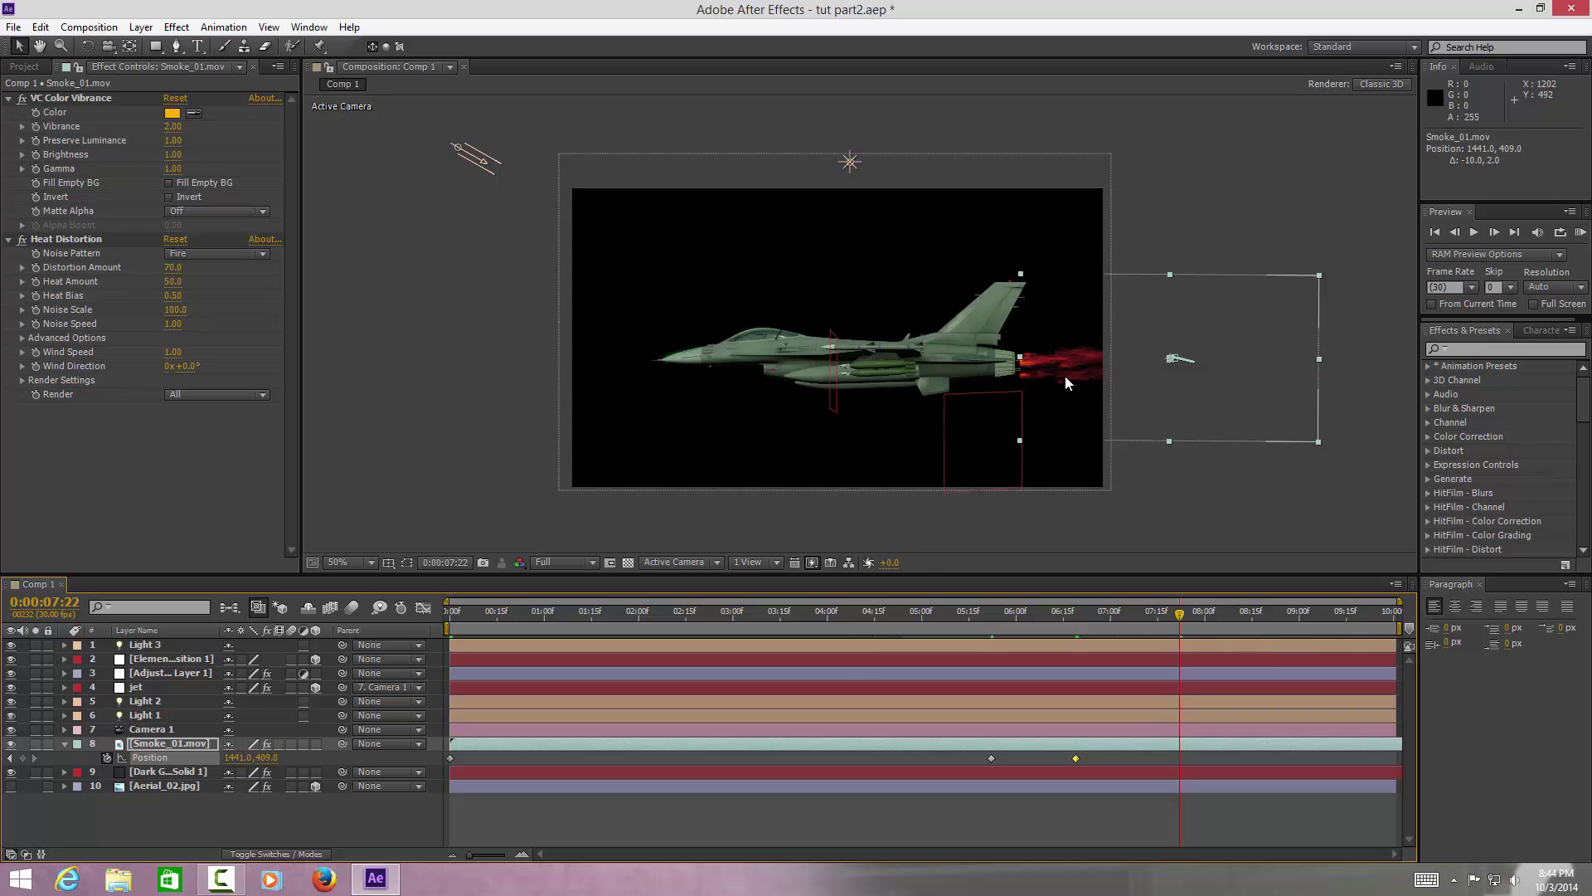
left_click_drag(1055, 370, 1051, 369)
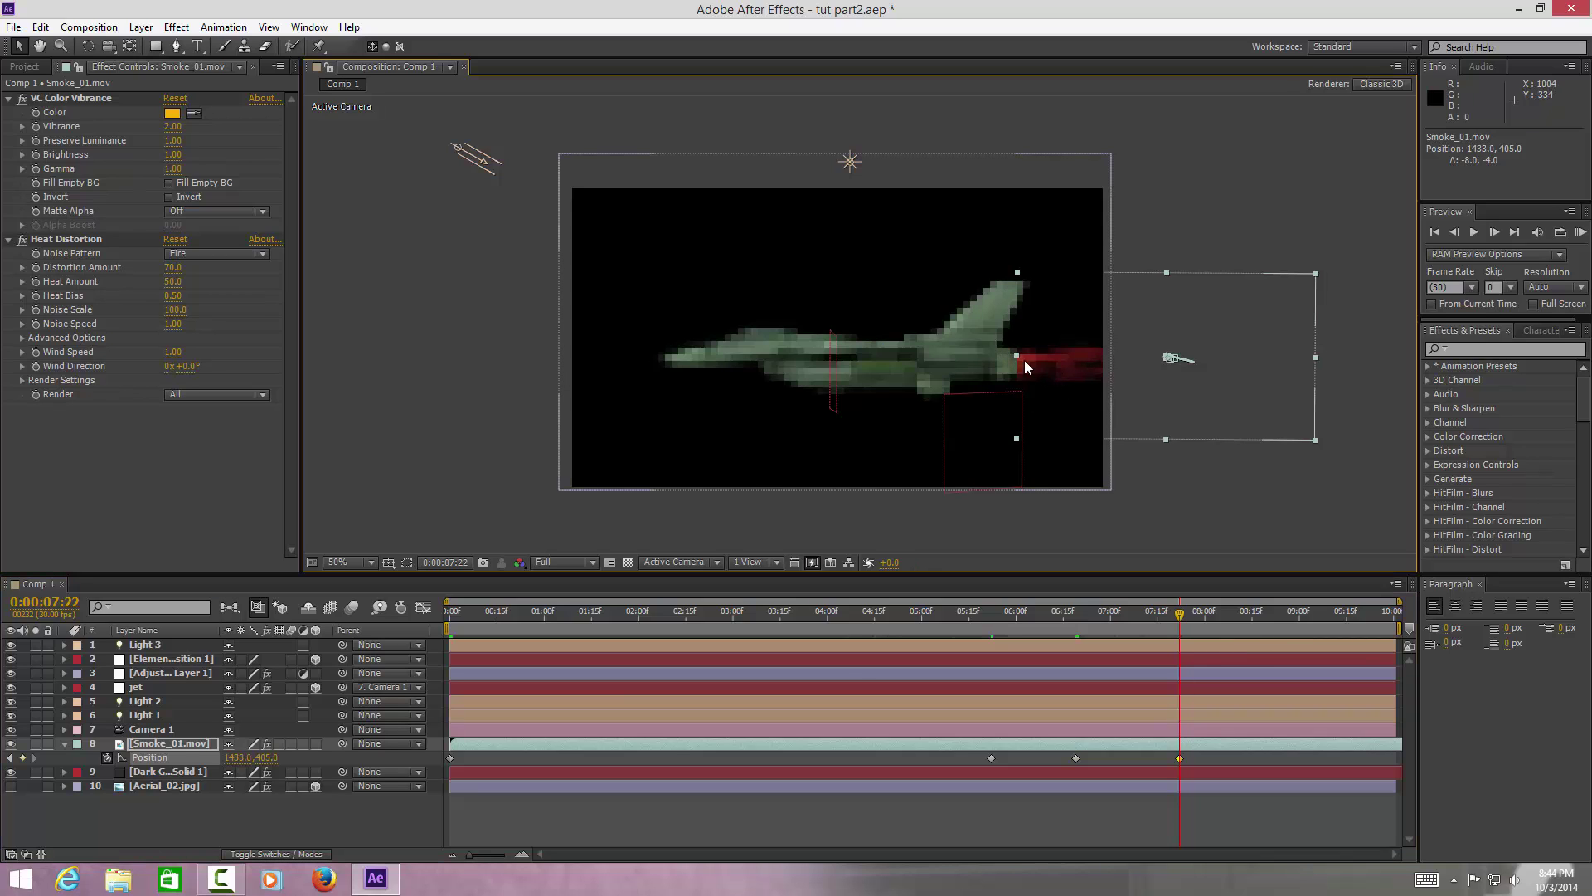
At 0:00:08:20, align Smoke_01.mov with the jet's nozzle by keyframing its position at about 1420, 388
left_click_drag(1178, 615, 1267, 620)
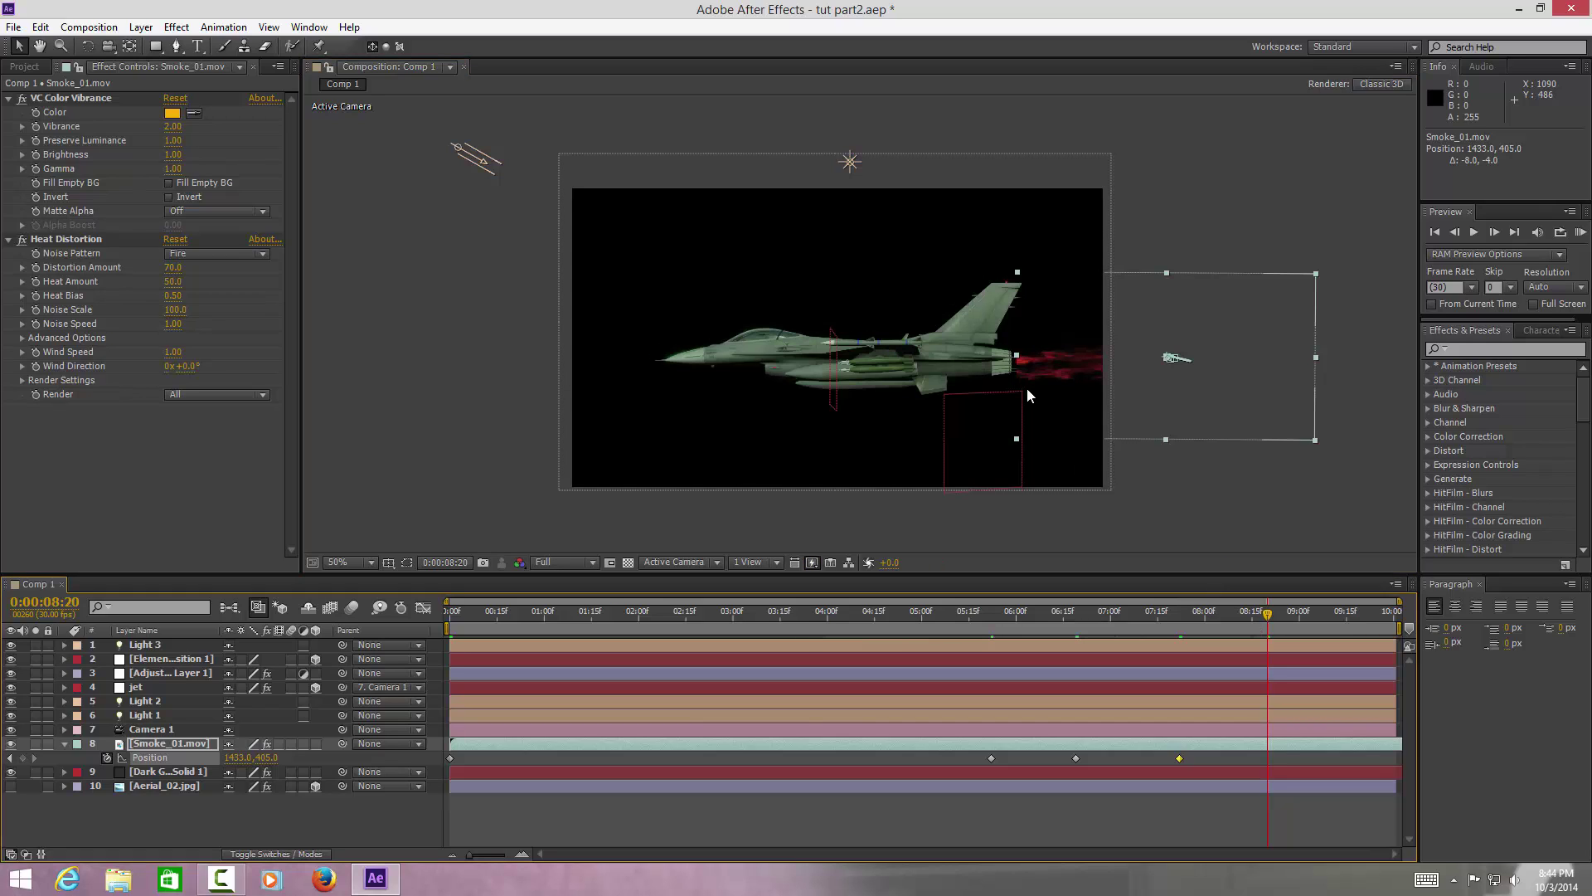
left_click_drag(1022, 369, 1016, 362)
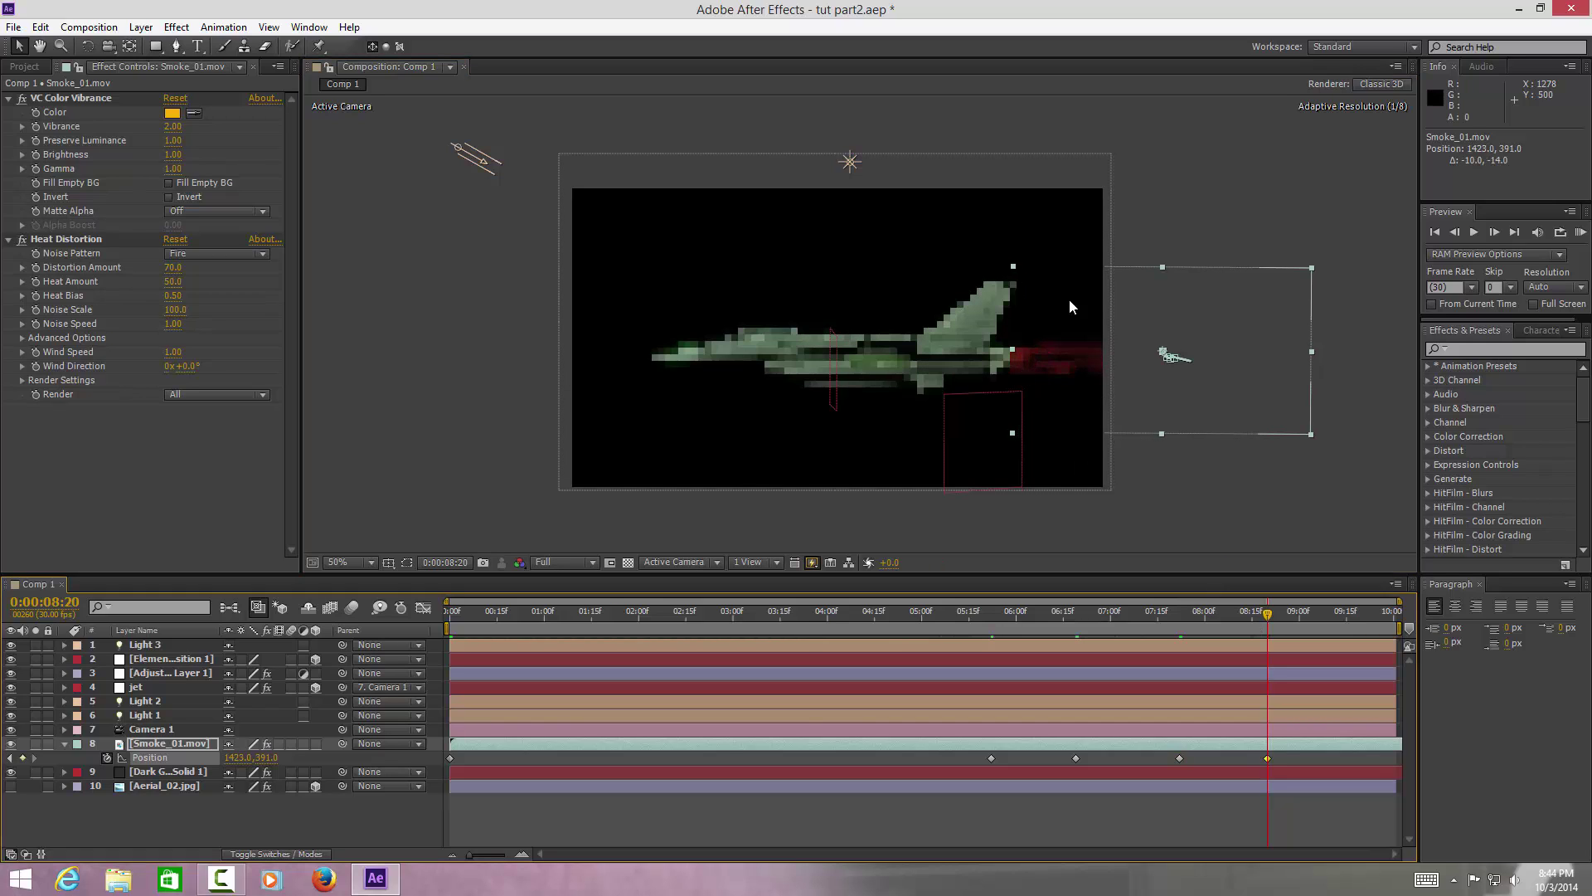
key("period")
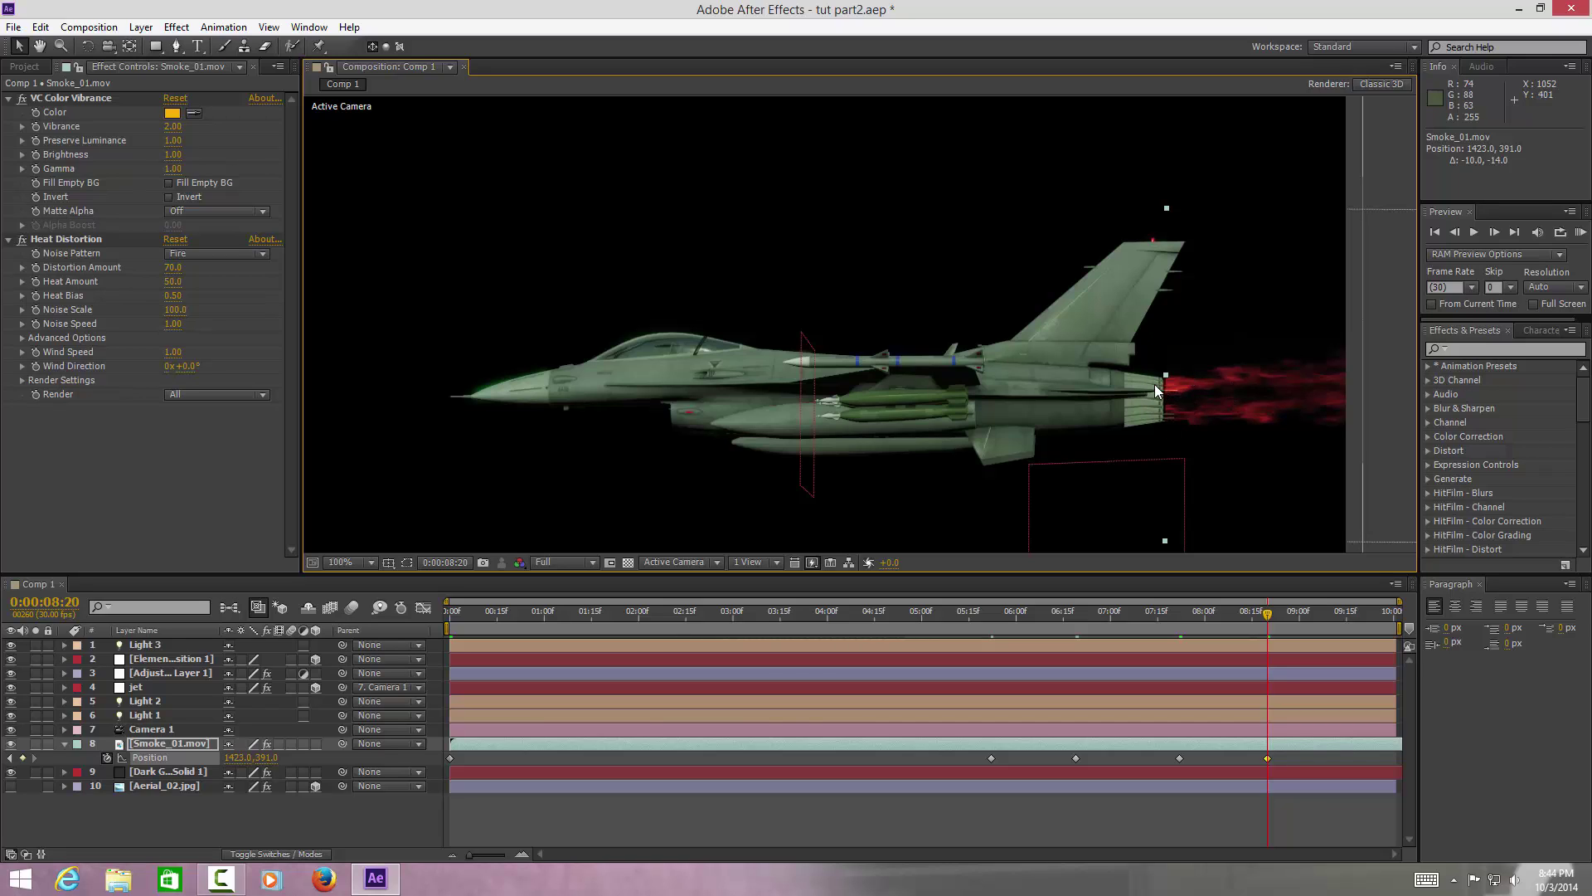
left_click_drag(1171, 405, 1167, 404)
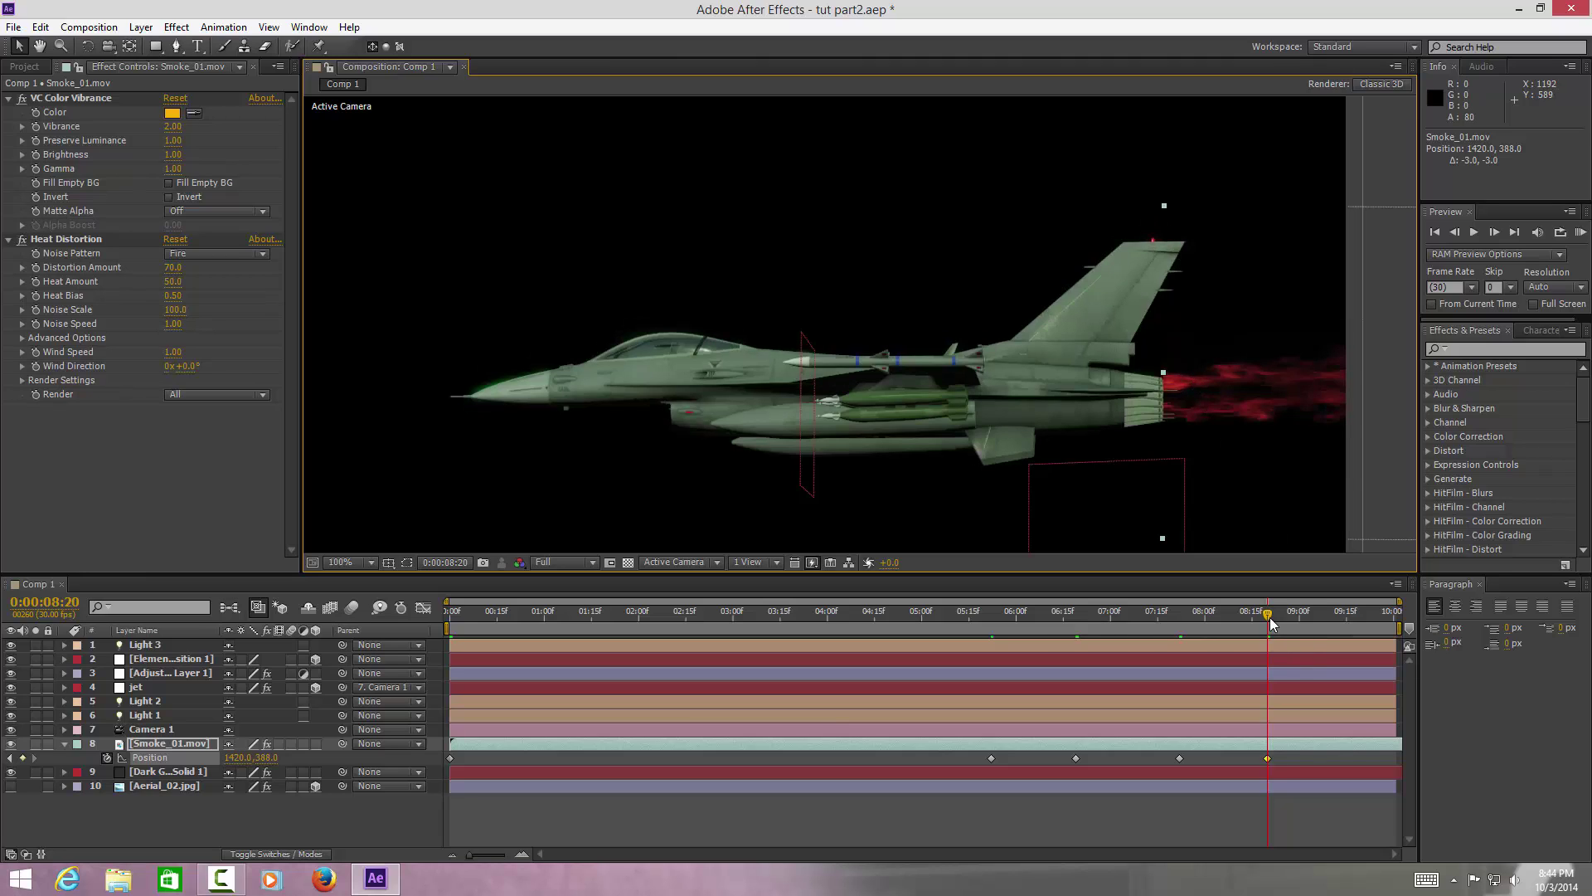
Keyframe Smoke_01.mov's position to about 1413, 393 at 0:00:09:10 and about 1409, 395 at 0:00:10:00, keeping it on the nozzle
left_click_drag(1272, 623, 1331, 617)
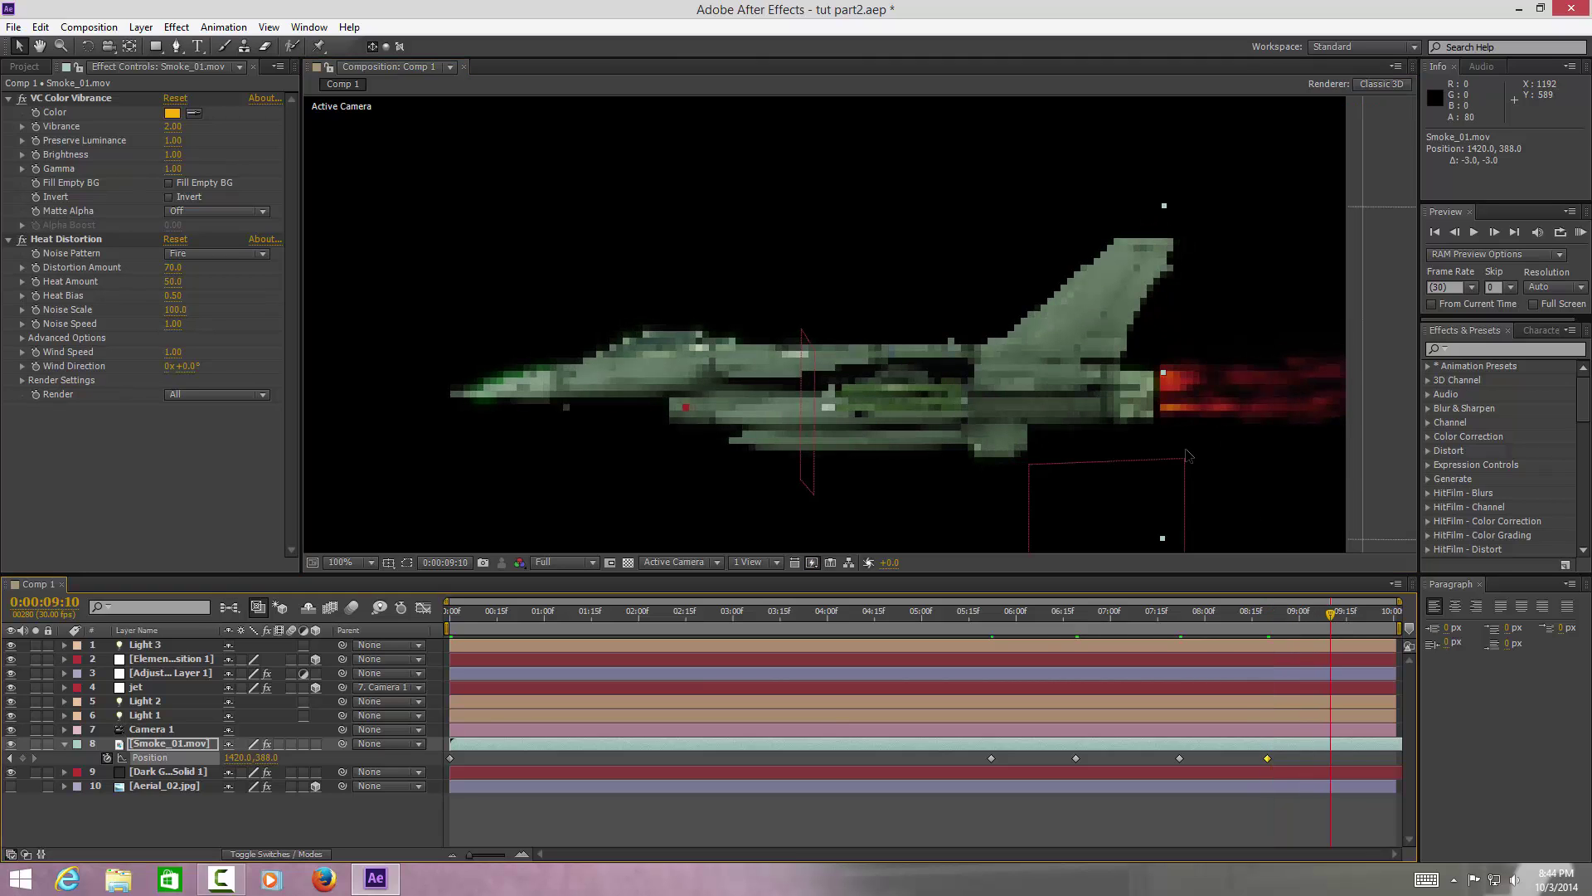
left_click_drag(1186, 412, 1180, 413)
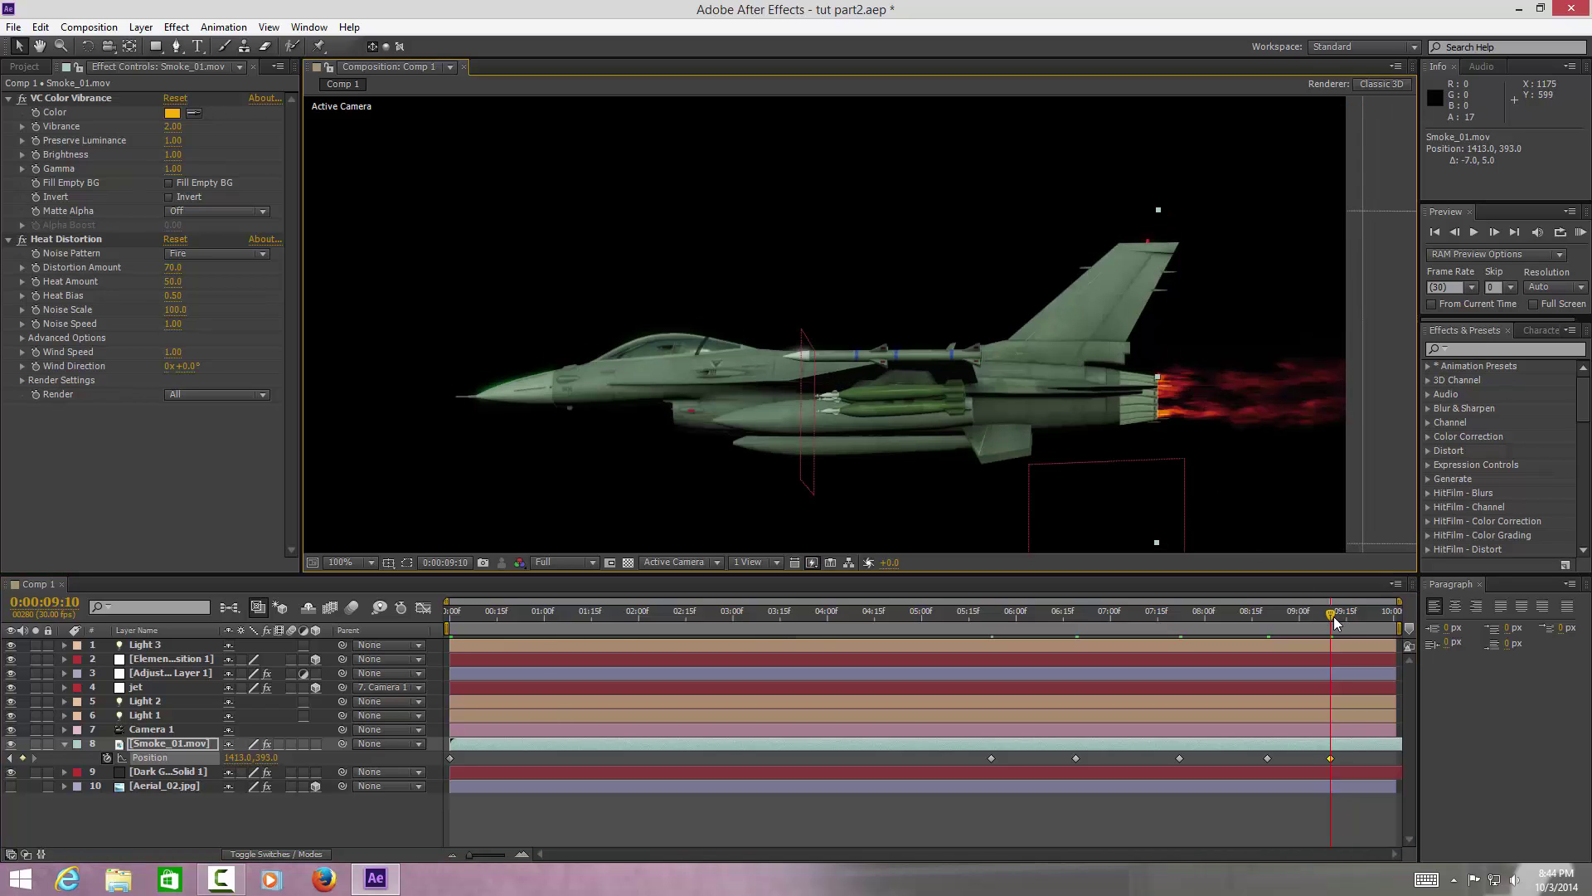
left_click_drag(1341, 617, 1417, 610)
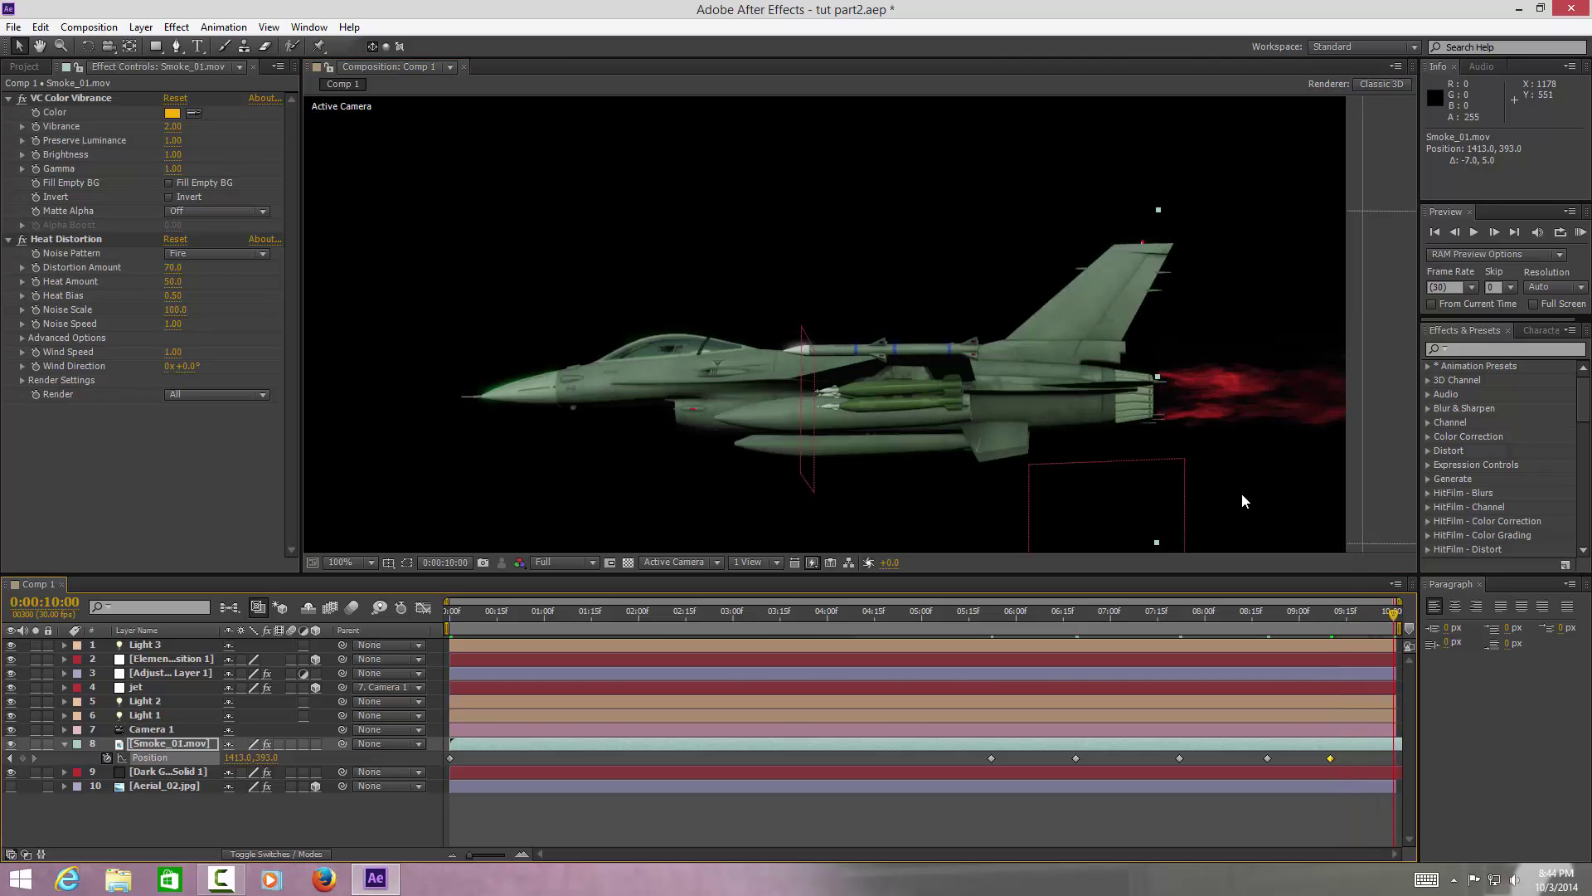
left_click_drag(1202, 410, 1196, 410)
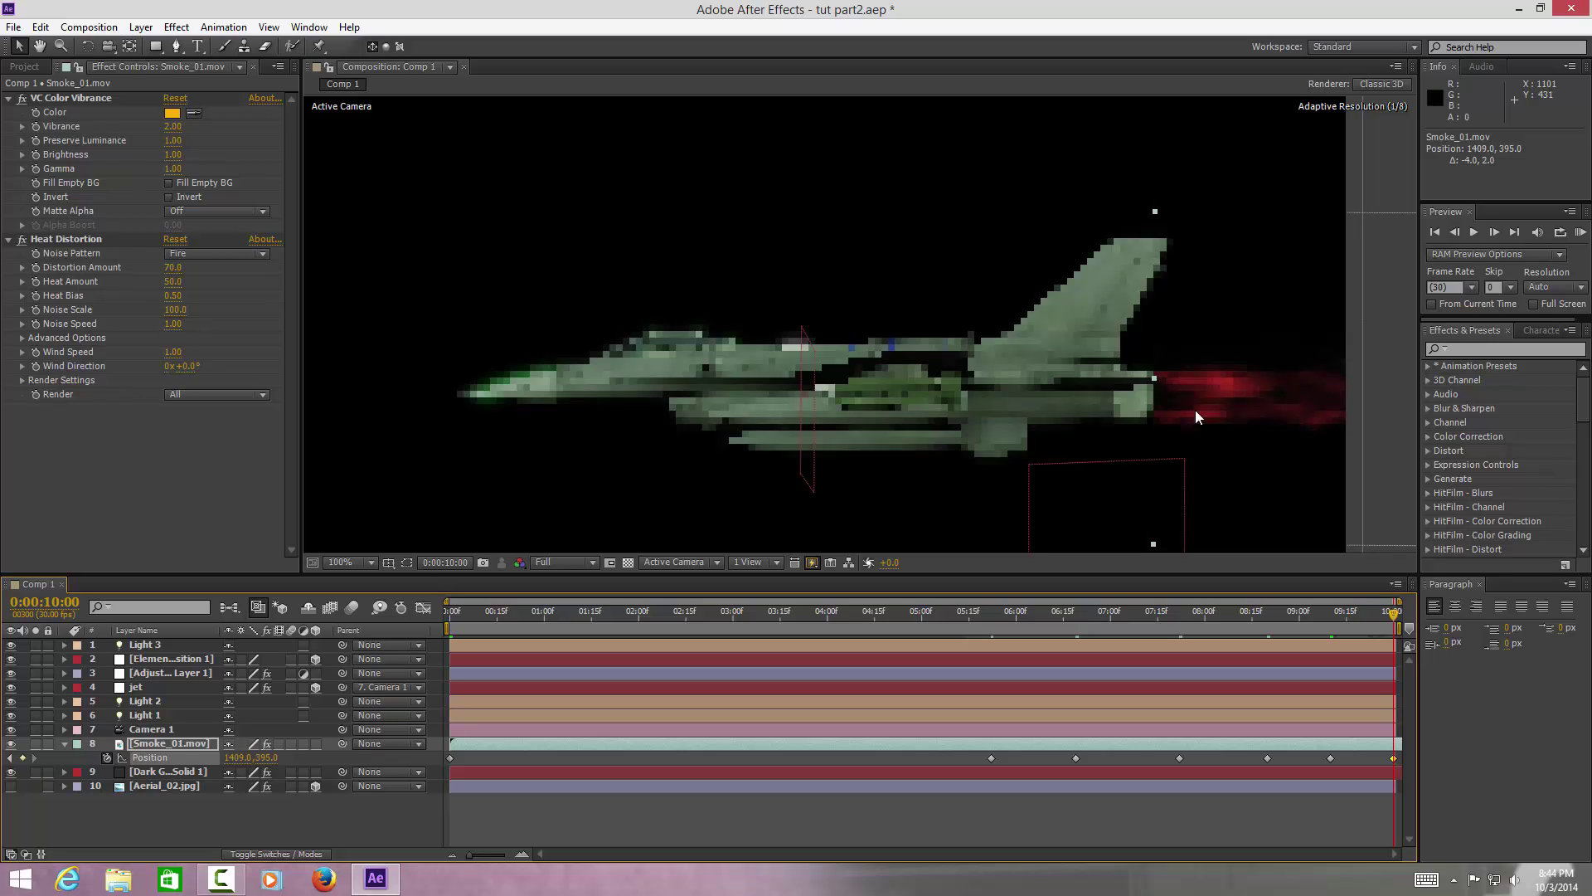
Add in-between Position keyframes to Smoke_01.mov of about 1495.9, 422.2 at 0:00:01:22 and about 1506.5, 430 at 0:00:00:27
left_click_drag(1394, 613, 786, 661)
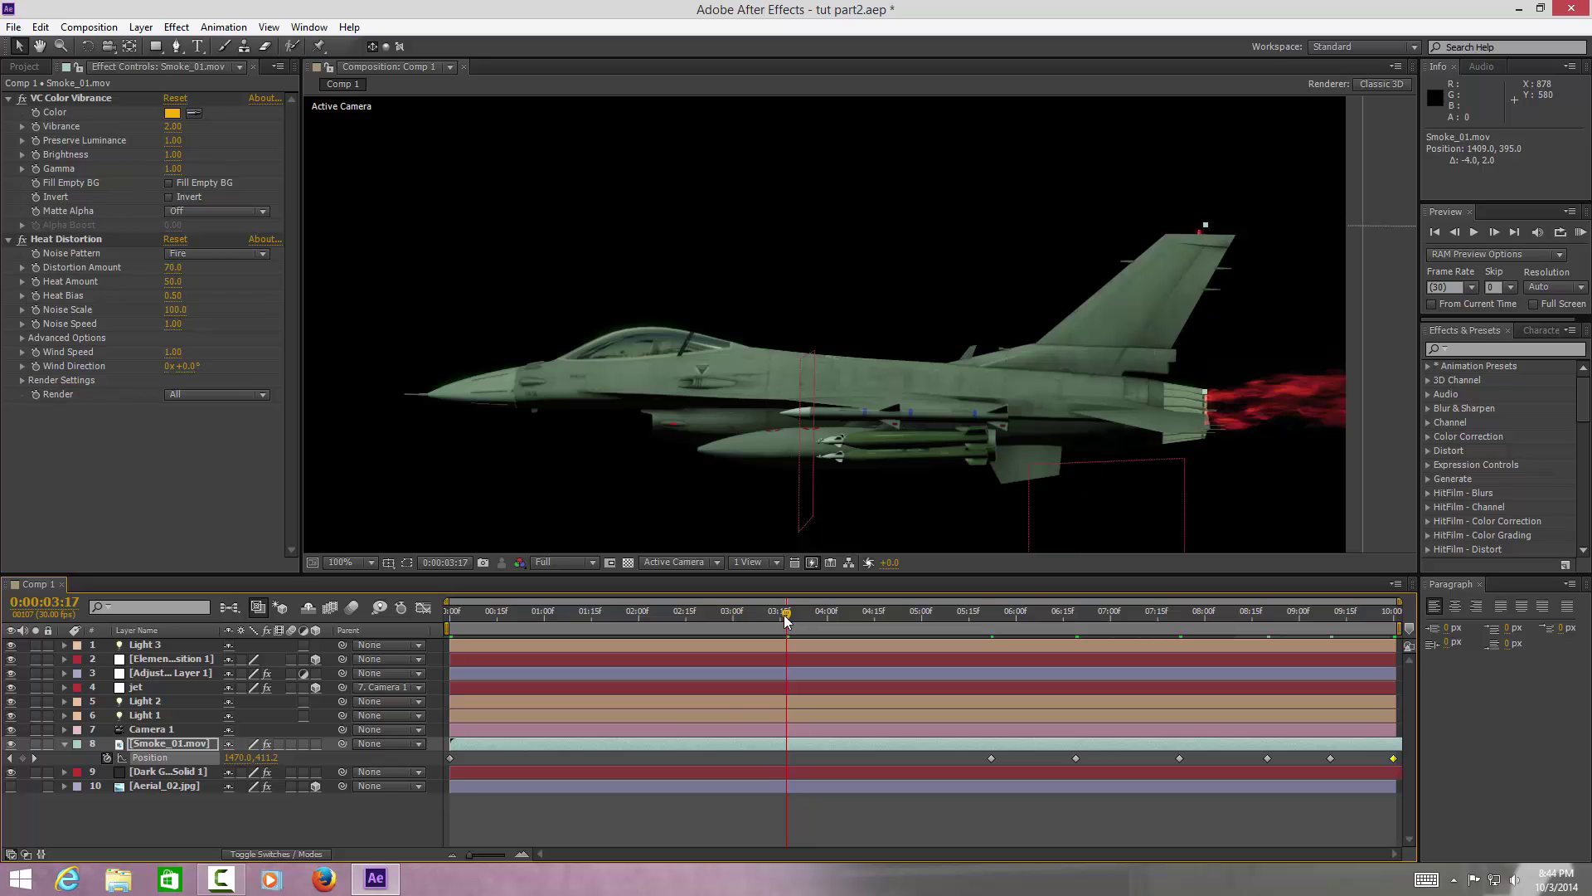
left_click_drag(791, 620, 614, 624)
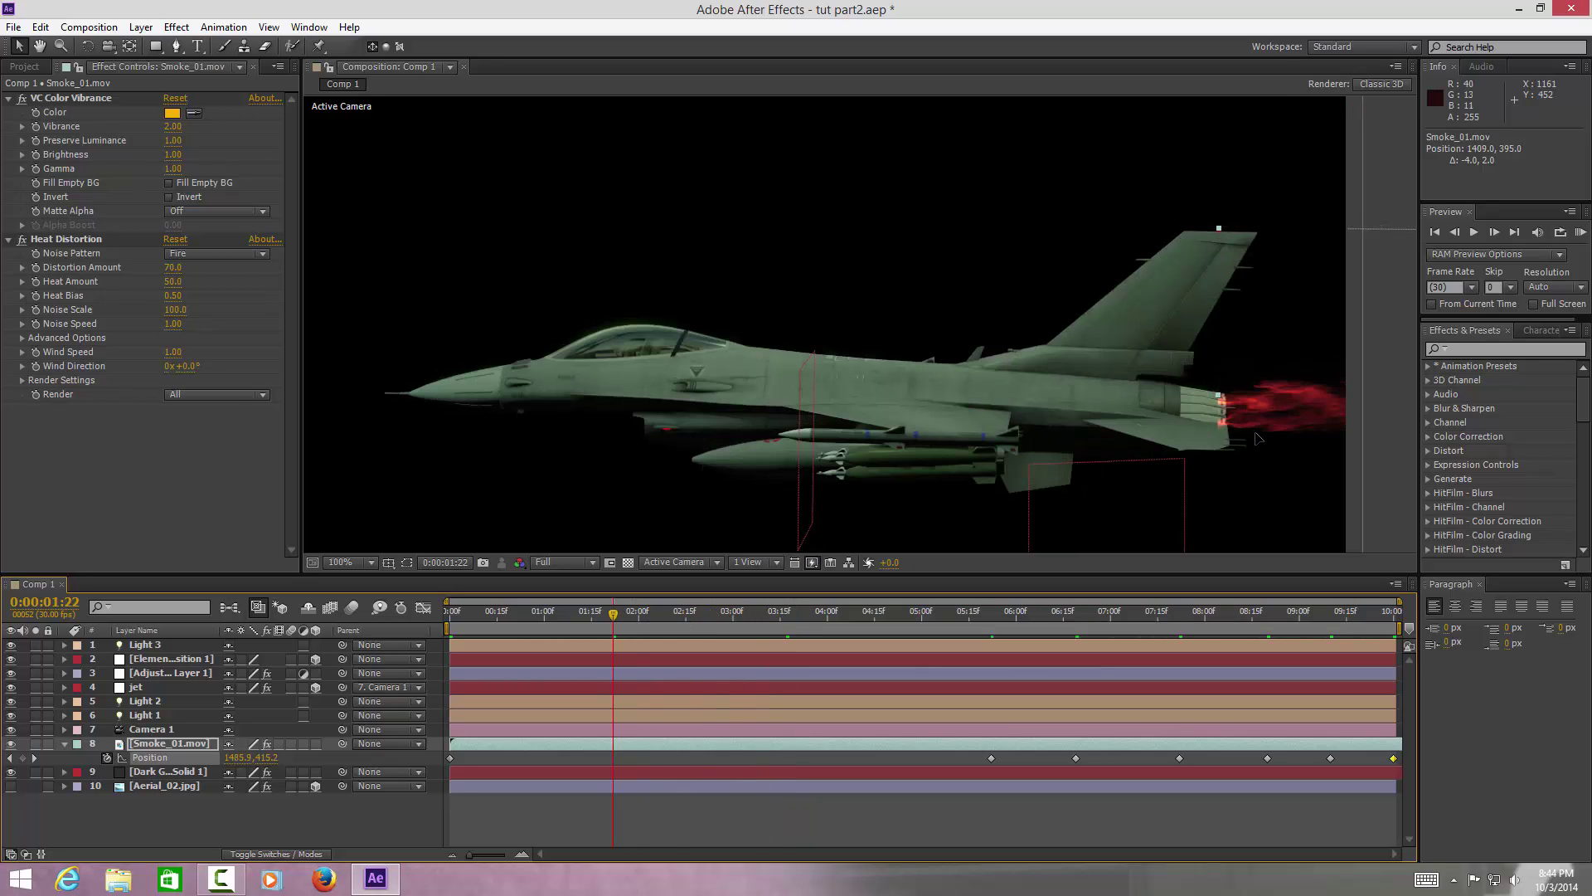
left_click_drag(1252, 432, 1260, 438)
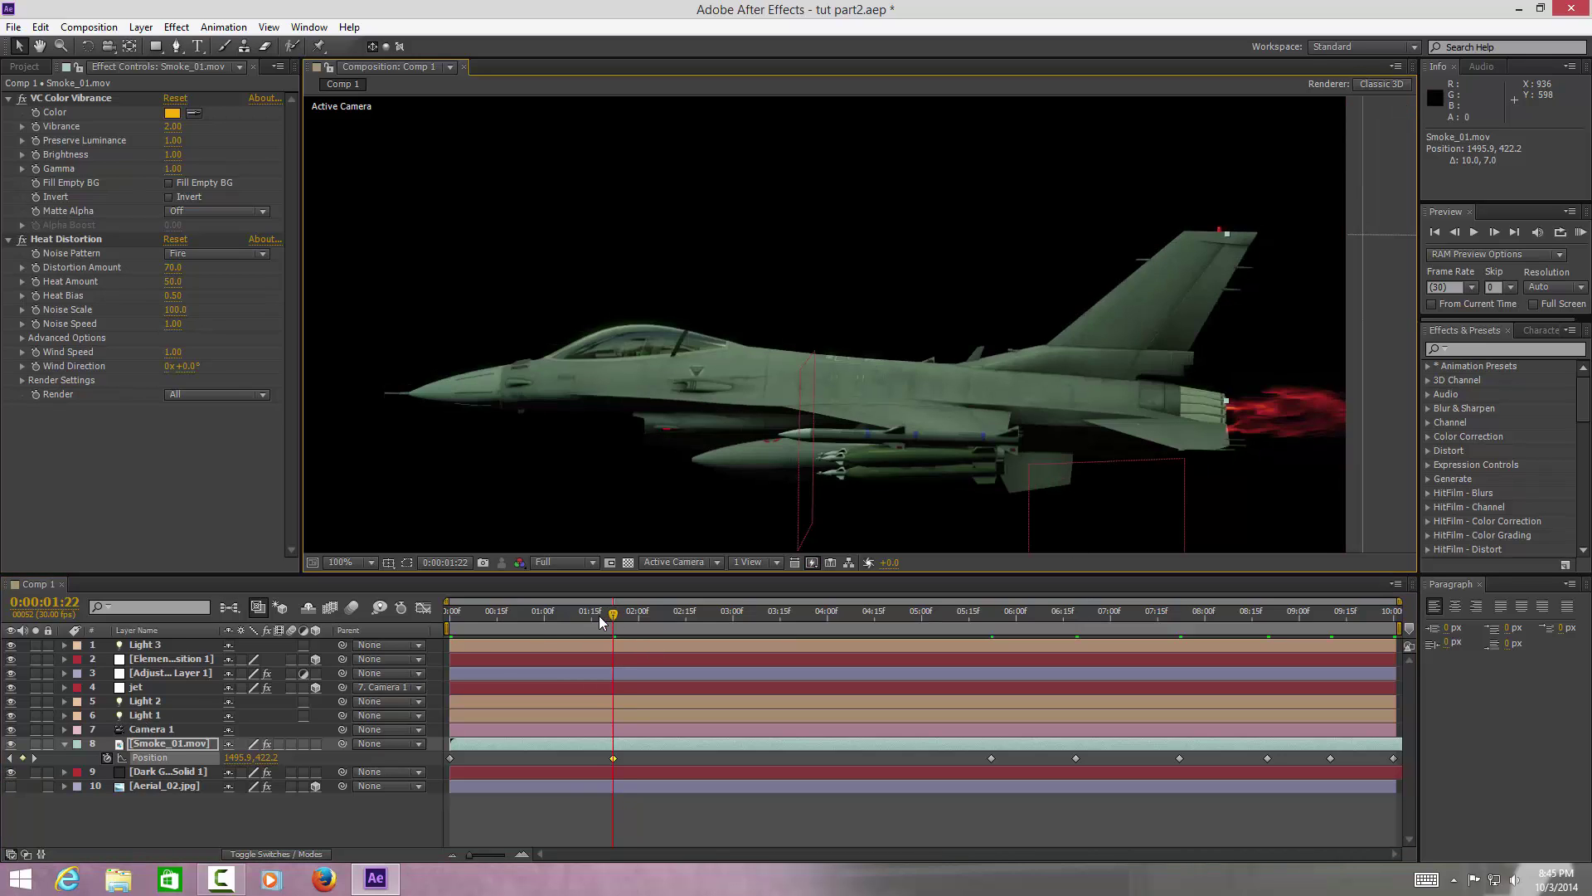
left_click_drag(598, 616, 536, 615)
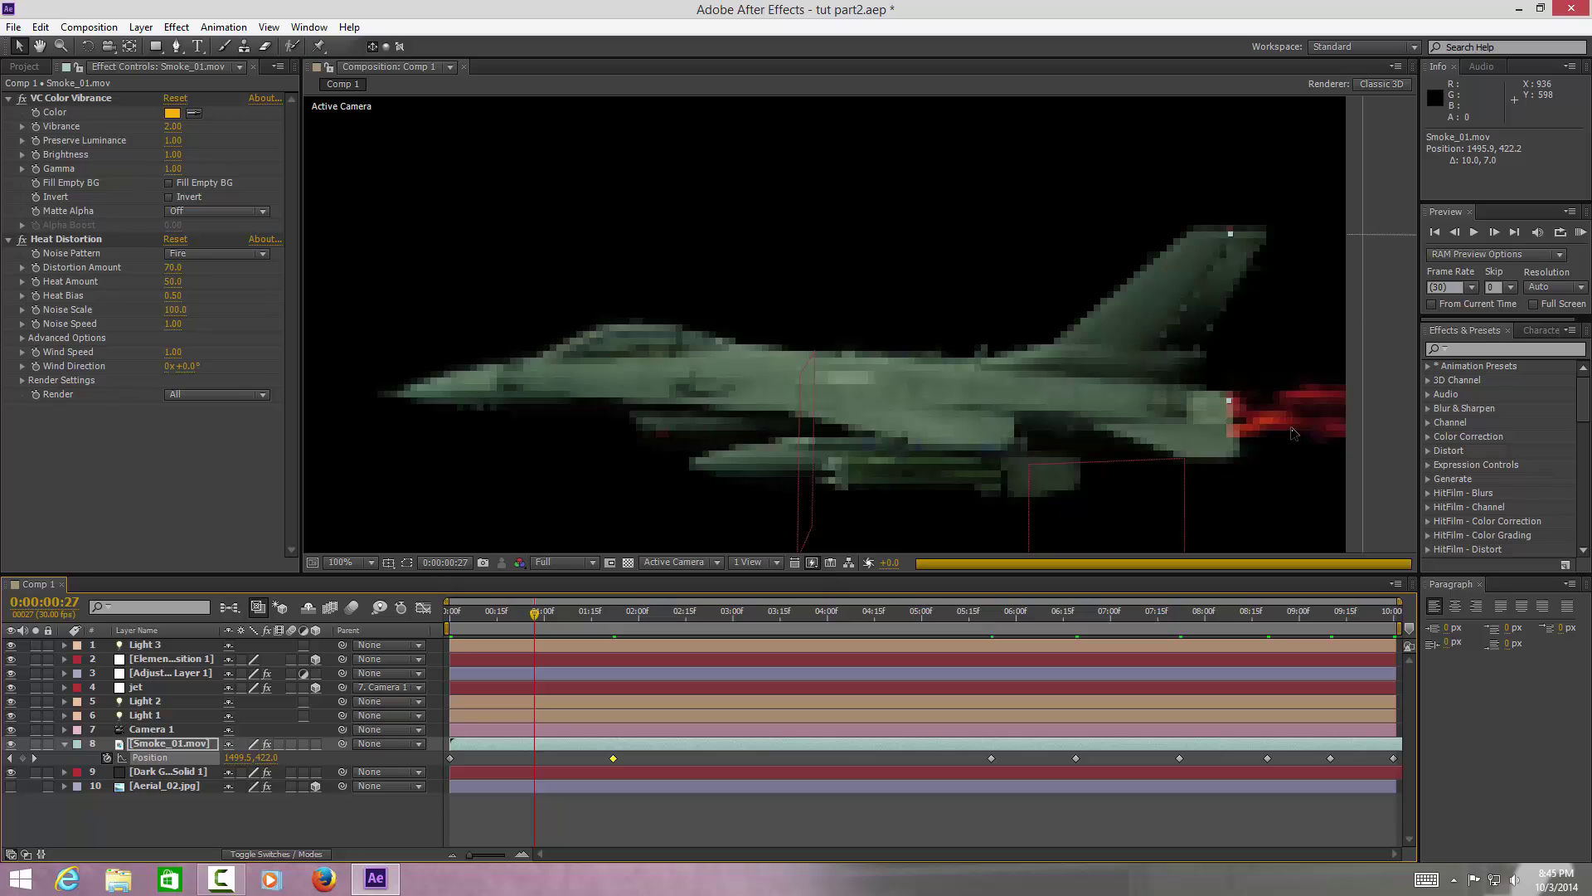
left_click_drag(1271, 425, 1277, 431)
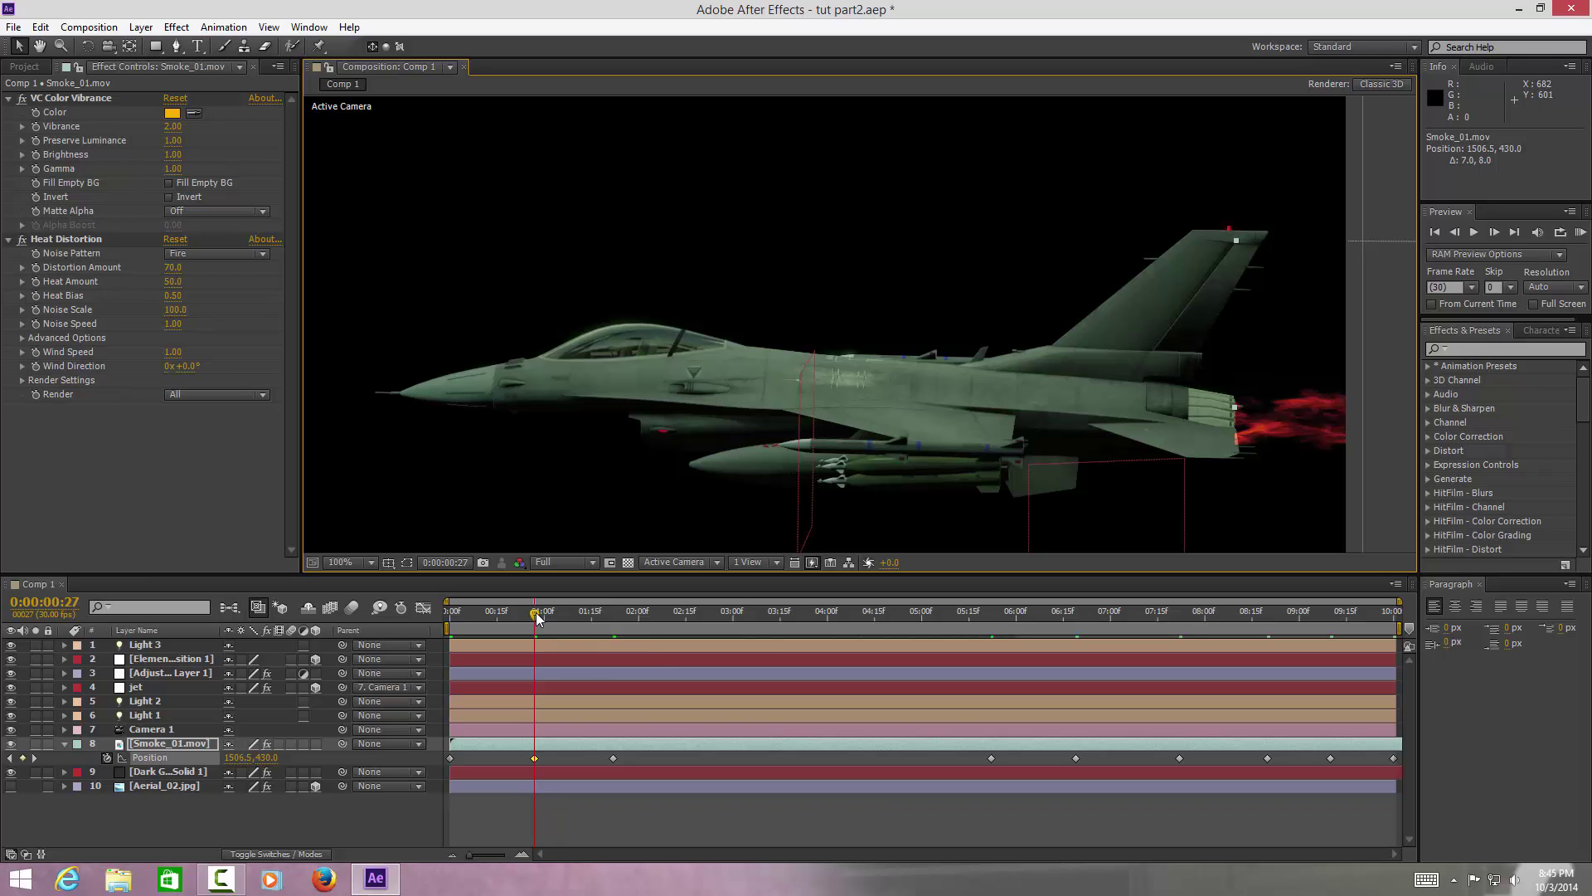
Correct Smoke_01.mov's first Position keyframe at 0:00:00:00 to about 1513, 421 so the exhaust meets the nozzle
left_click_drag(538, 618, 459, 612)
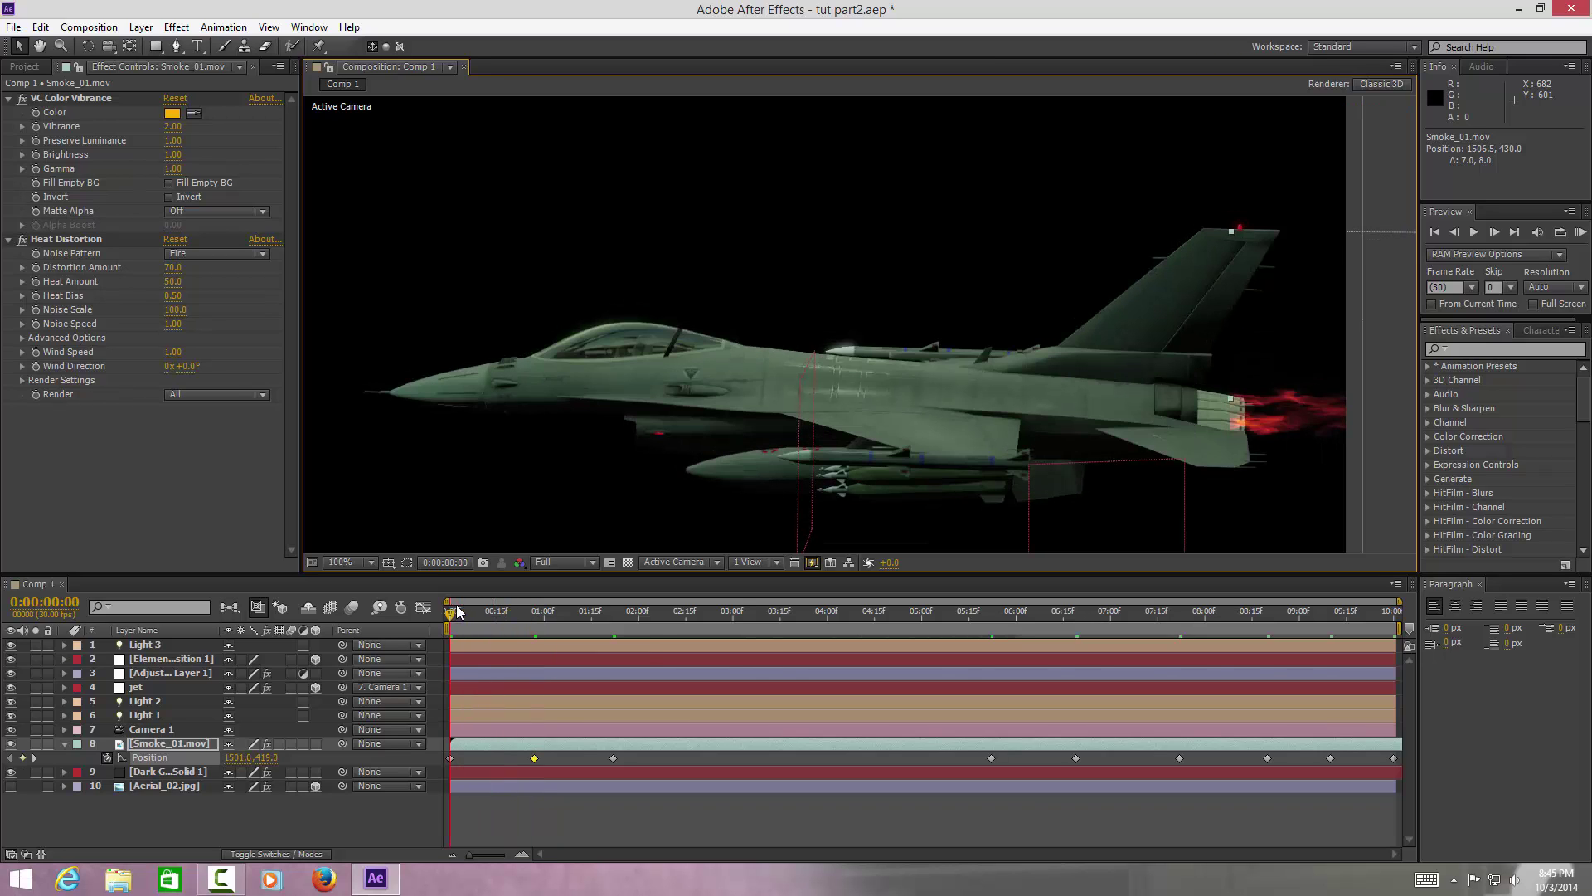
left_click_drag(1261, 425, 1273, 427)
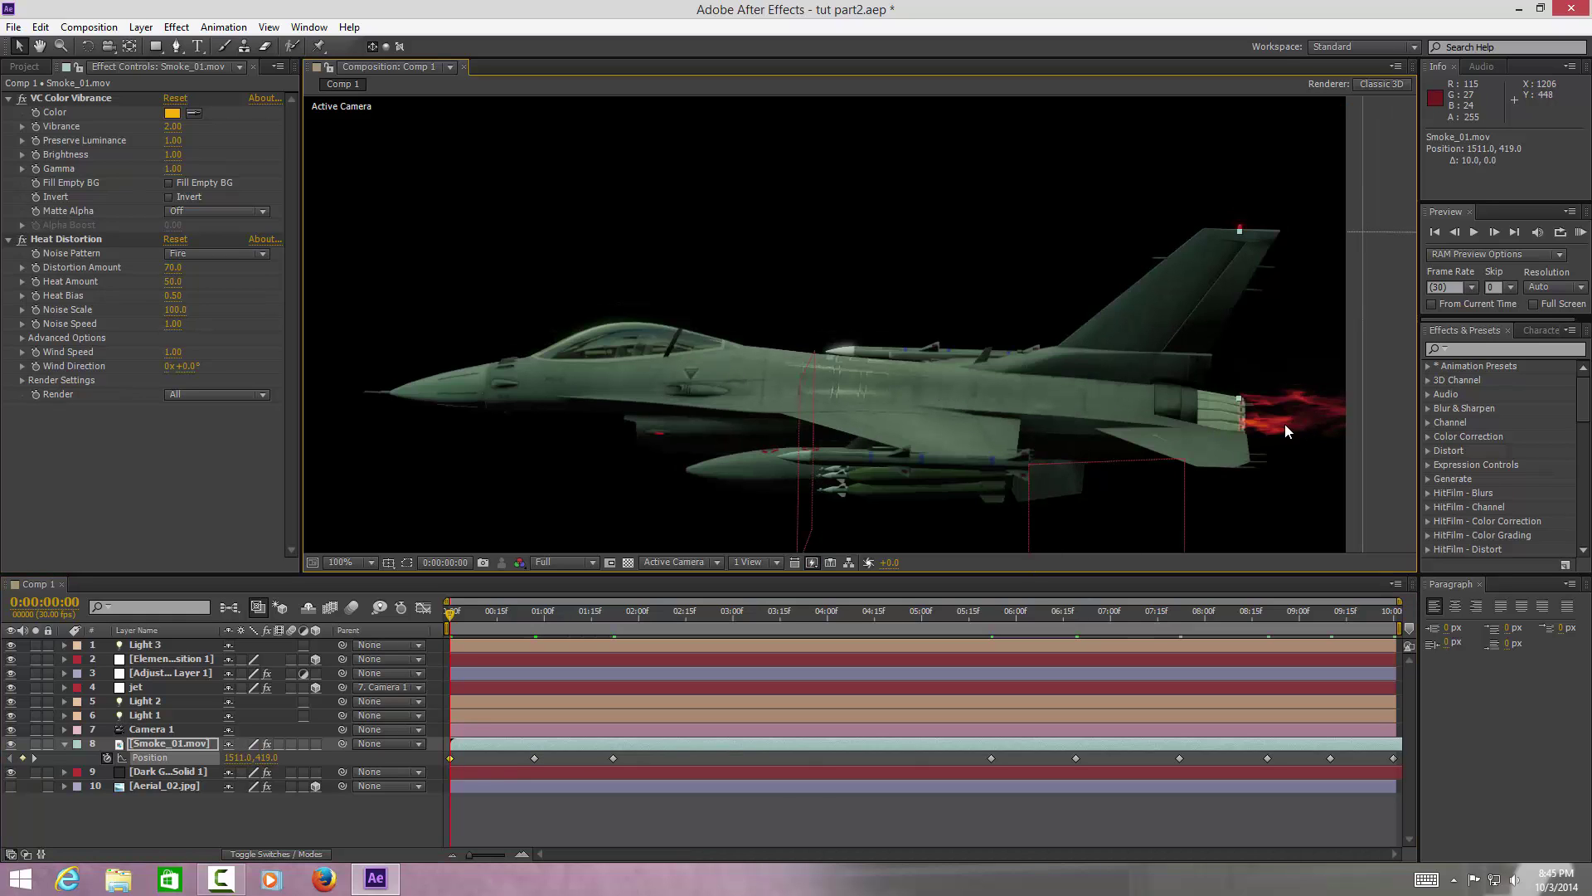
left_click_drag(1287, 429, 1287, 429)
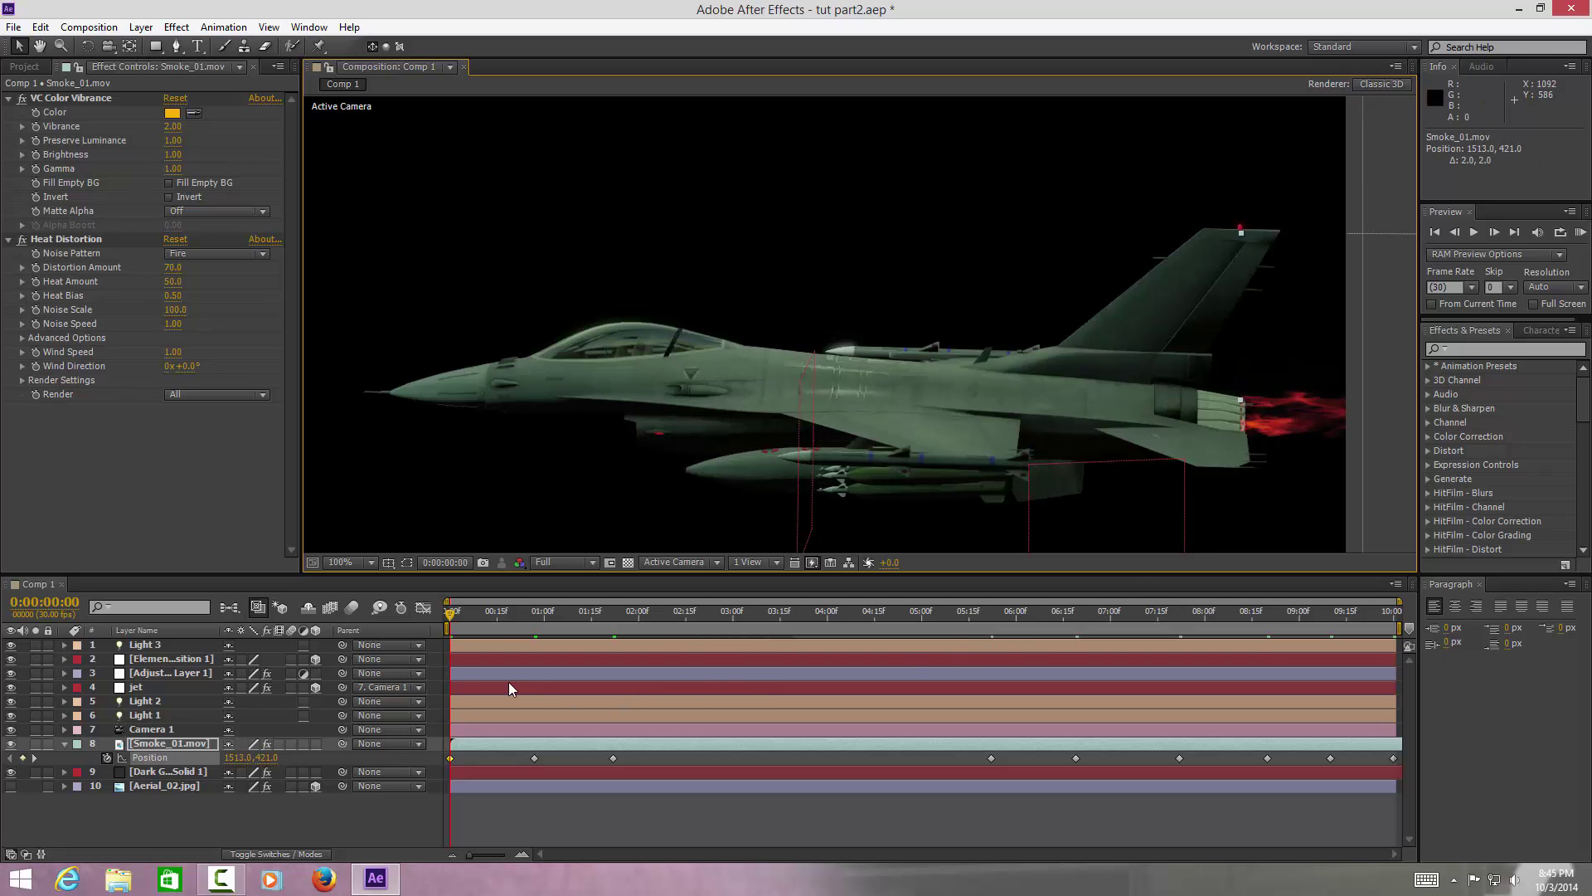
Show Aerial_02.jpg again and examine the exhaust at the jet's nozzle against the sky
left_click_drag(771, 544, 723, 465)
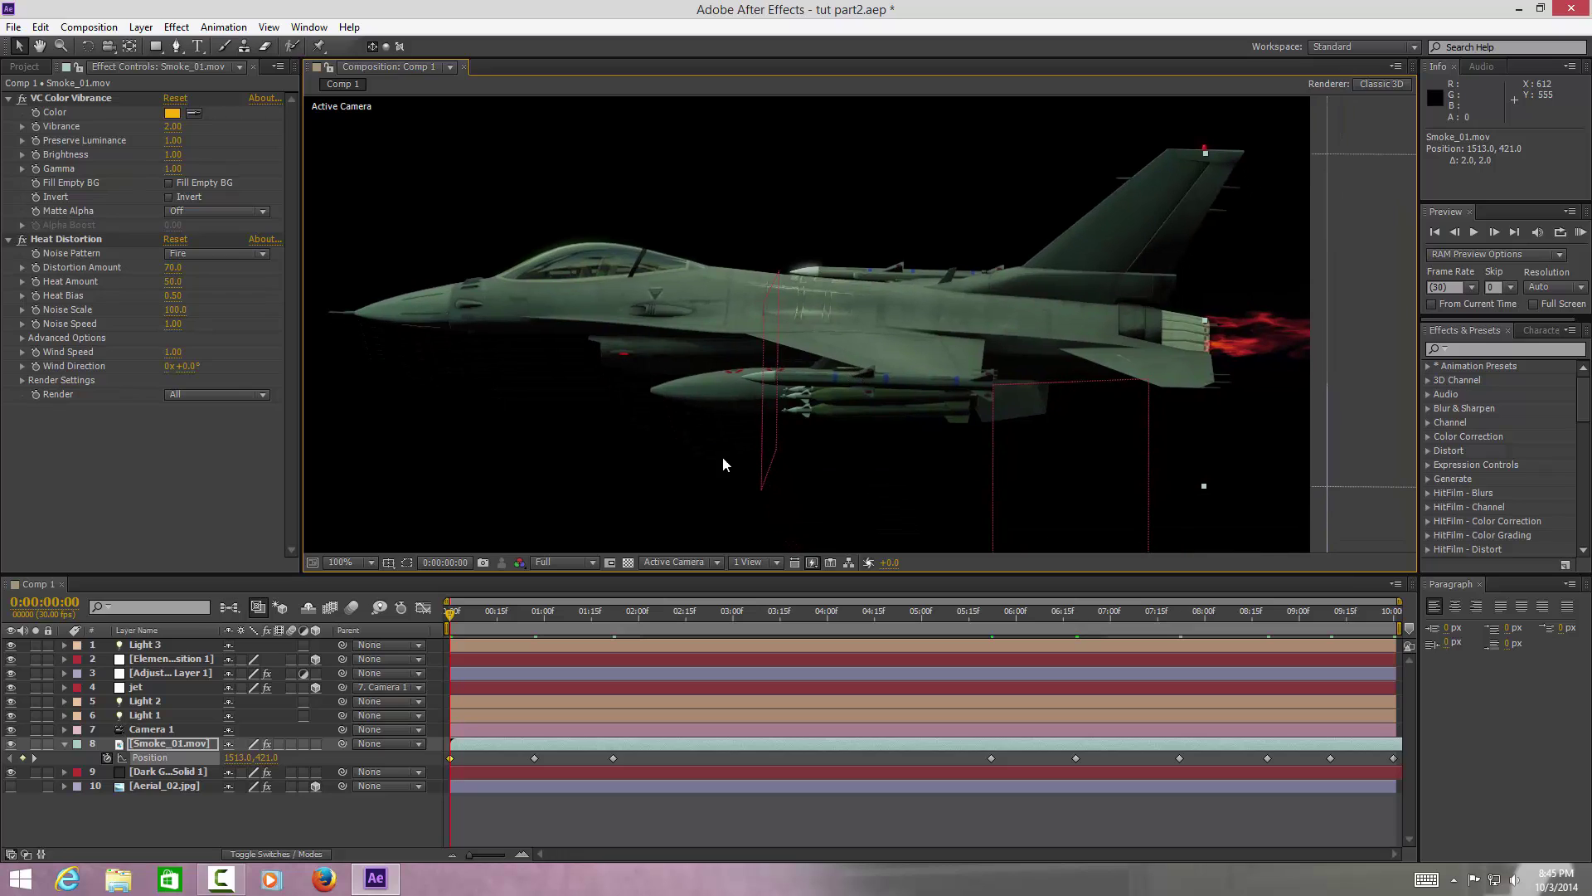
left_click(11, 786)
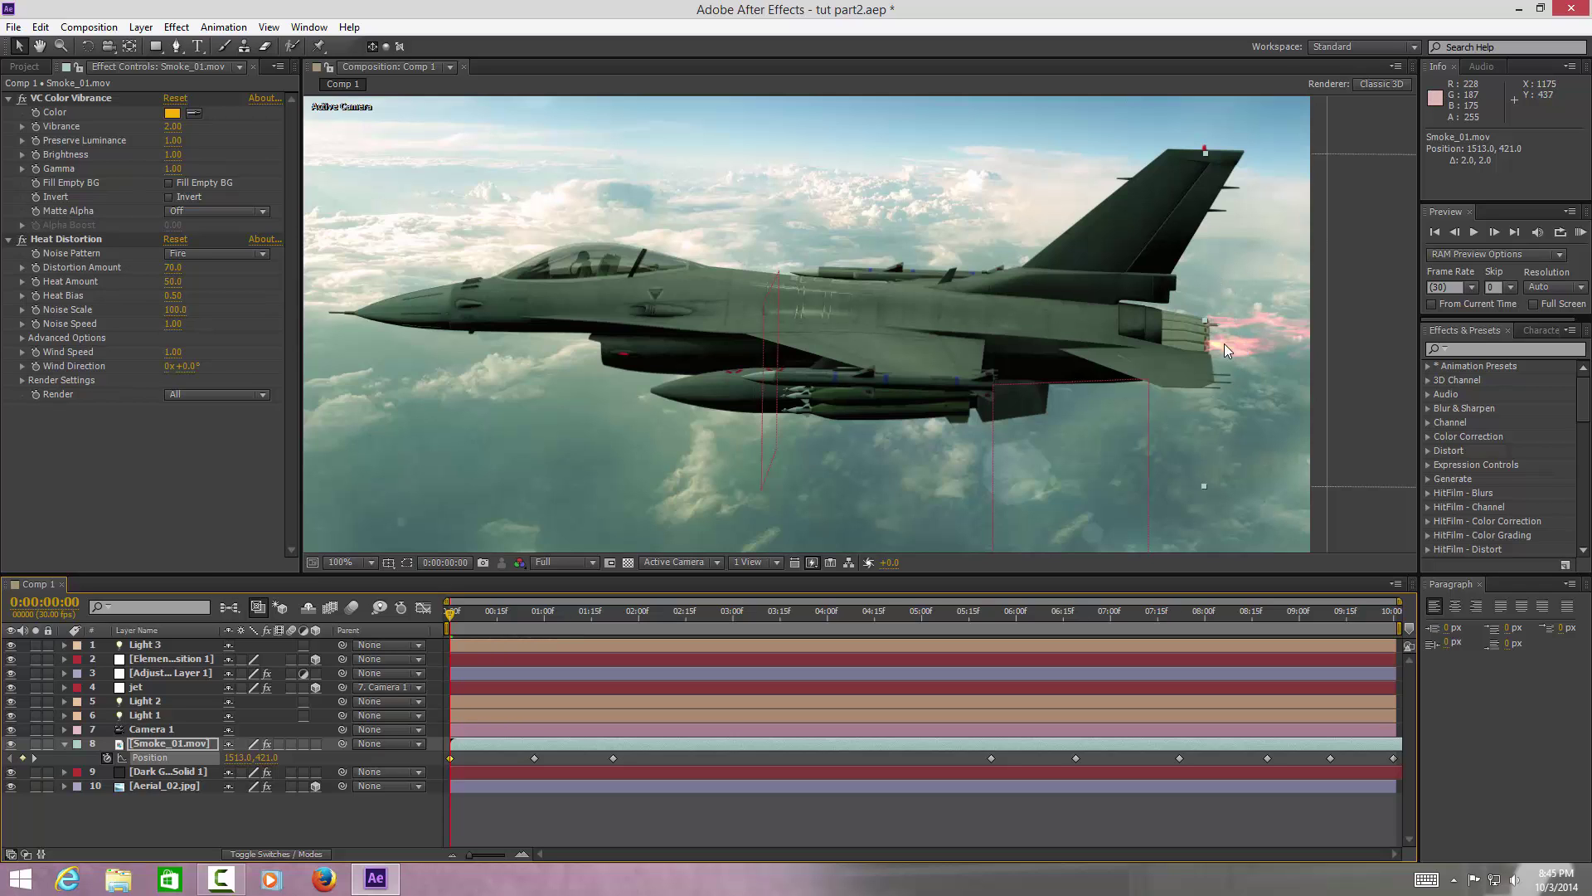
key("period")
scroll(1246, 365, "right", 5)
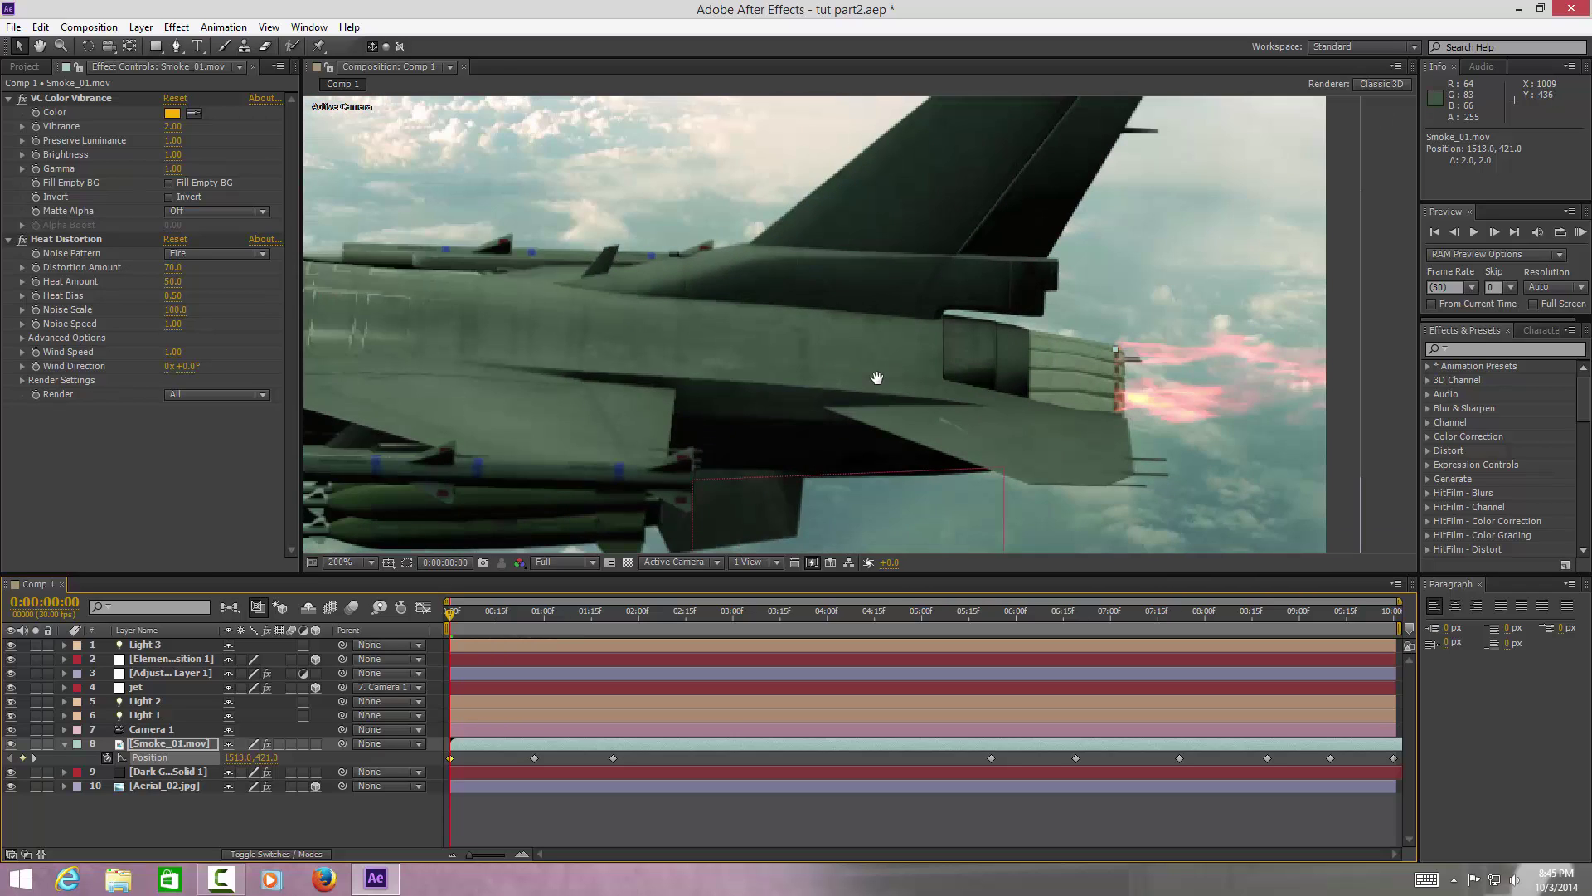
key("comma")
key("comma")
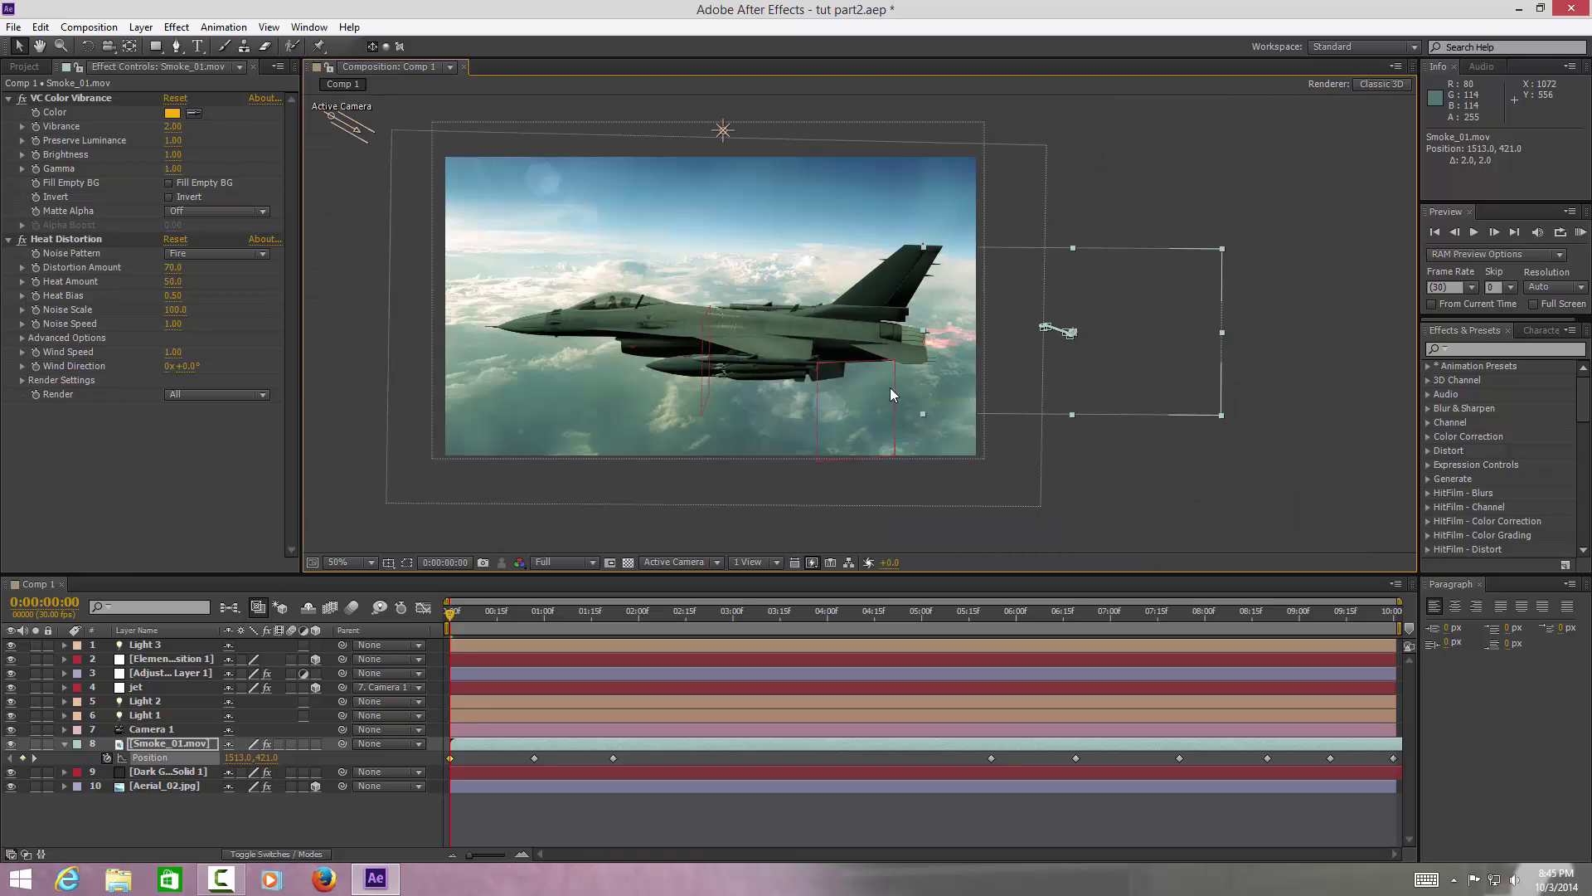
left_click_drag(889, 387, 1078, 402)
Run a short RAM preview of Comp 1 and inspect the jet and its exhaust at 100% at 0:00:00:00
left_click(1581, 233)
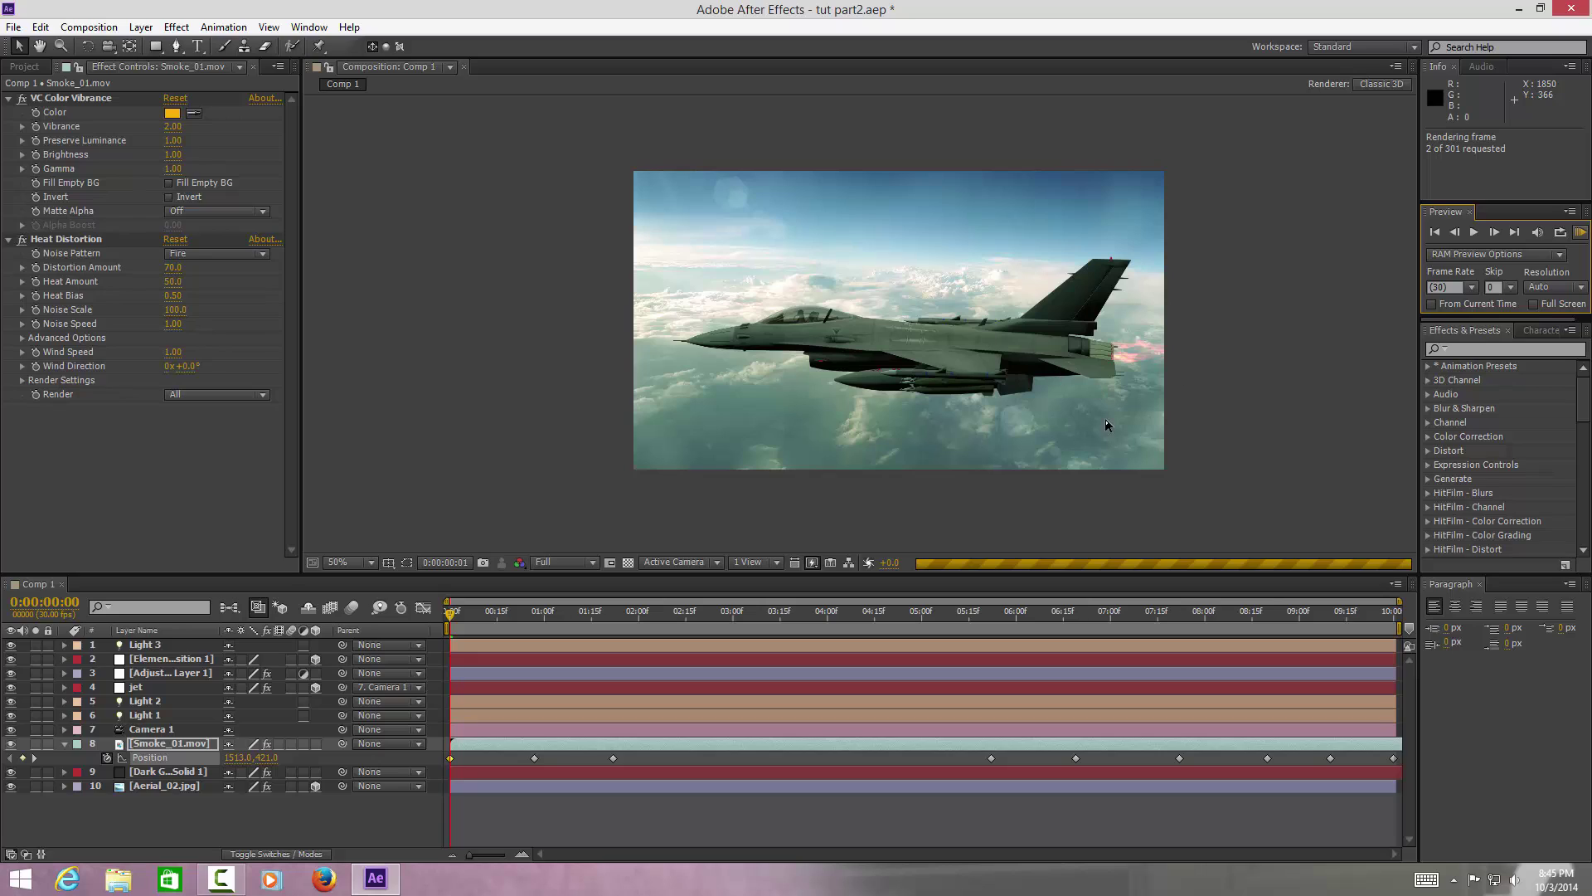
key("Escape")
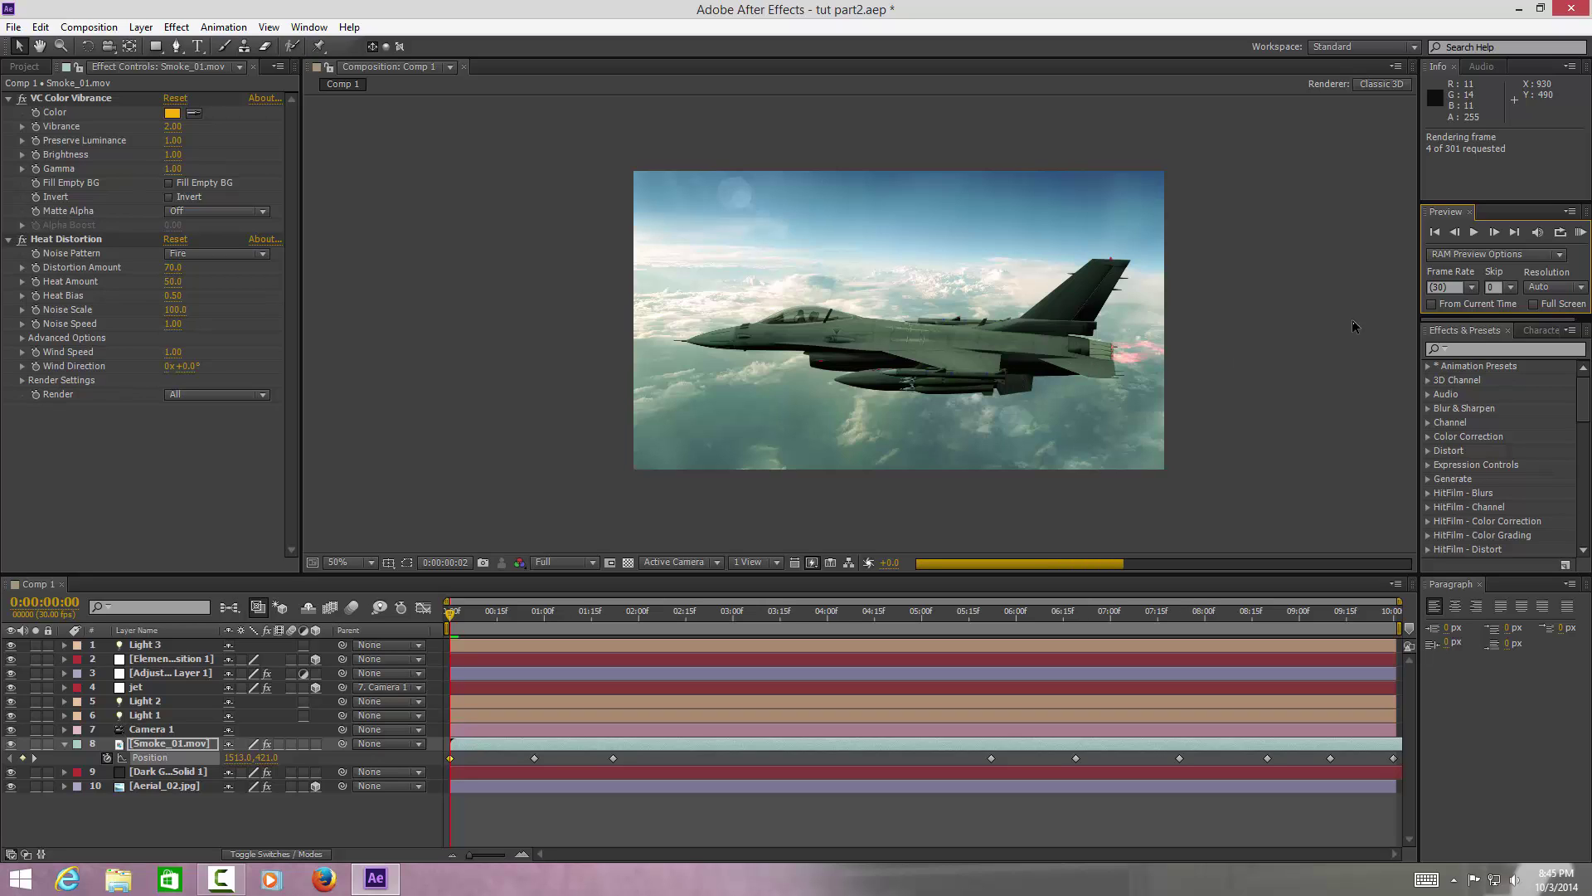
left_click(1474, 233)
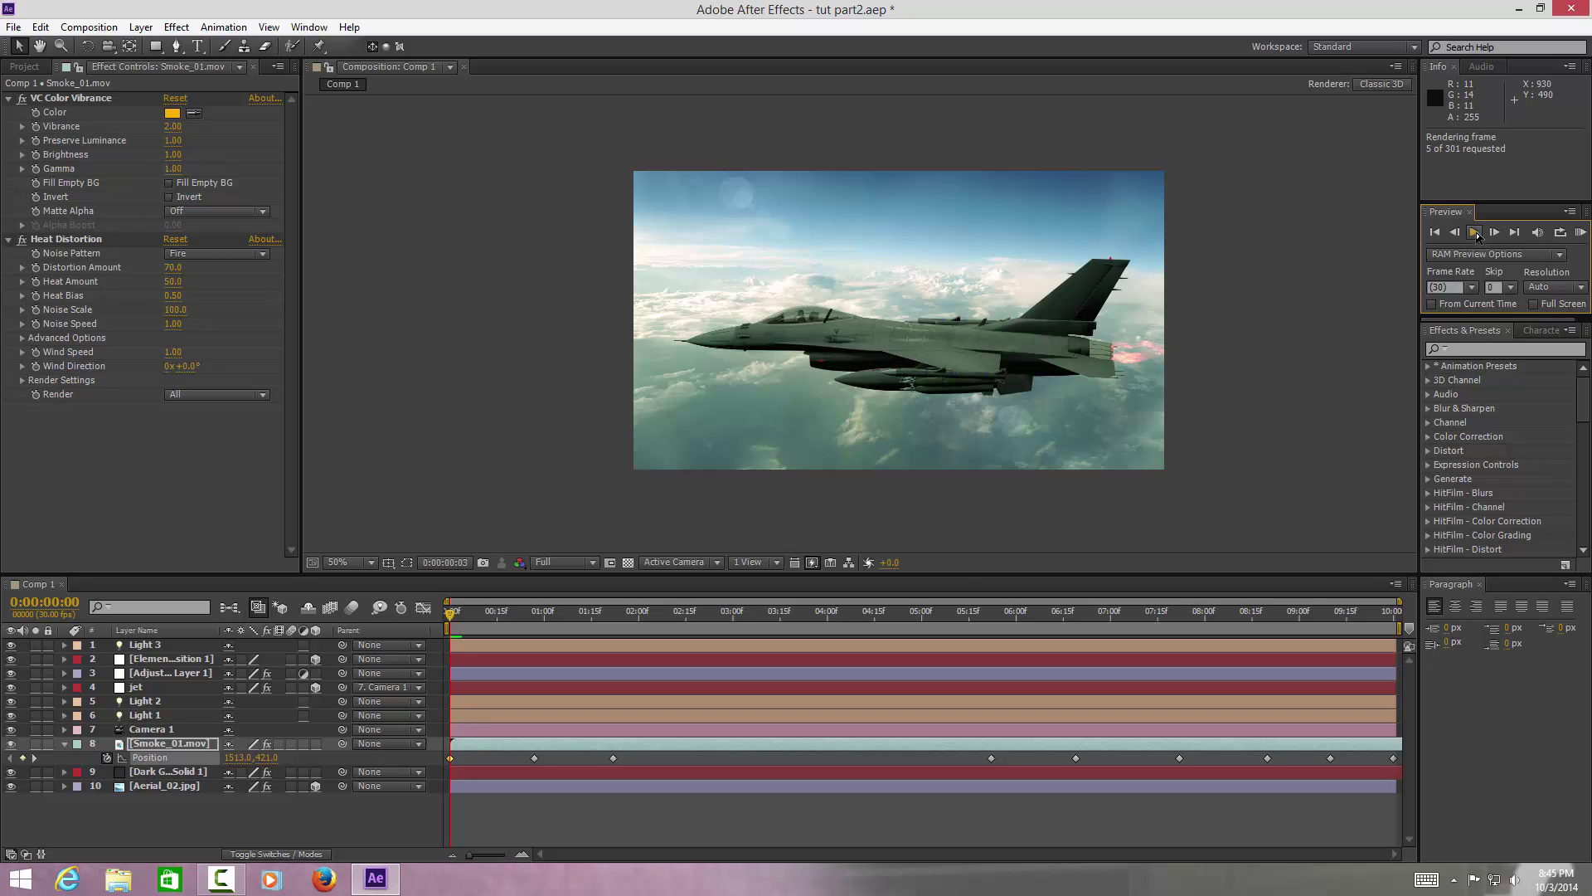
left_click(1475, 232)
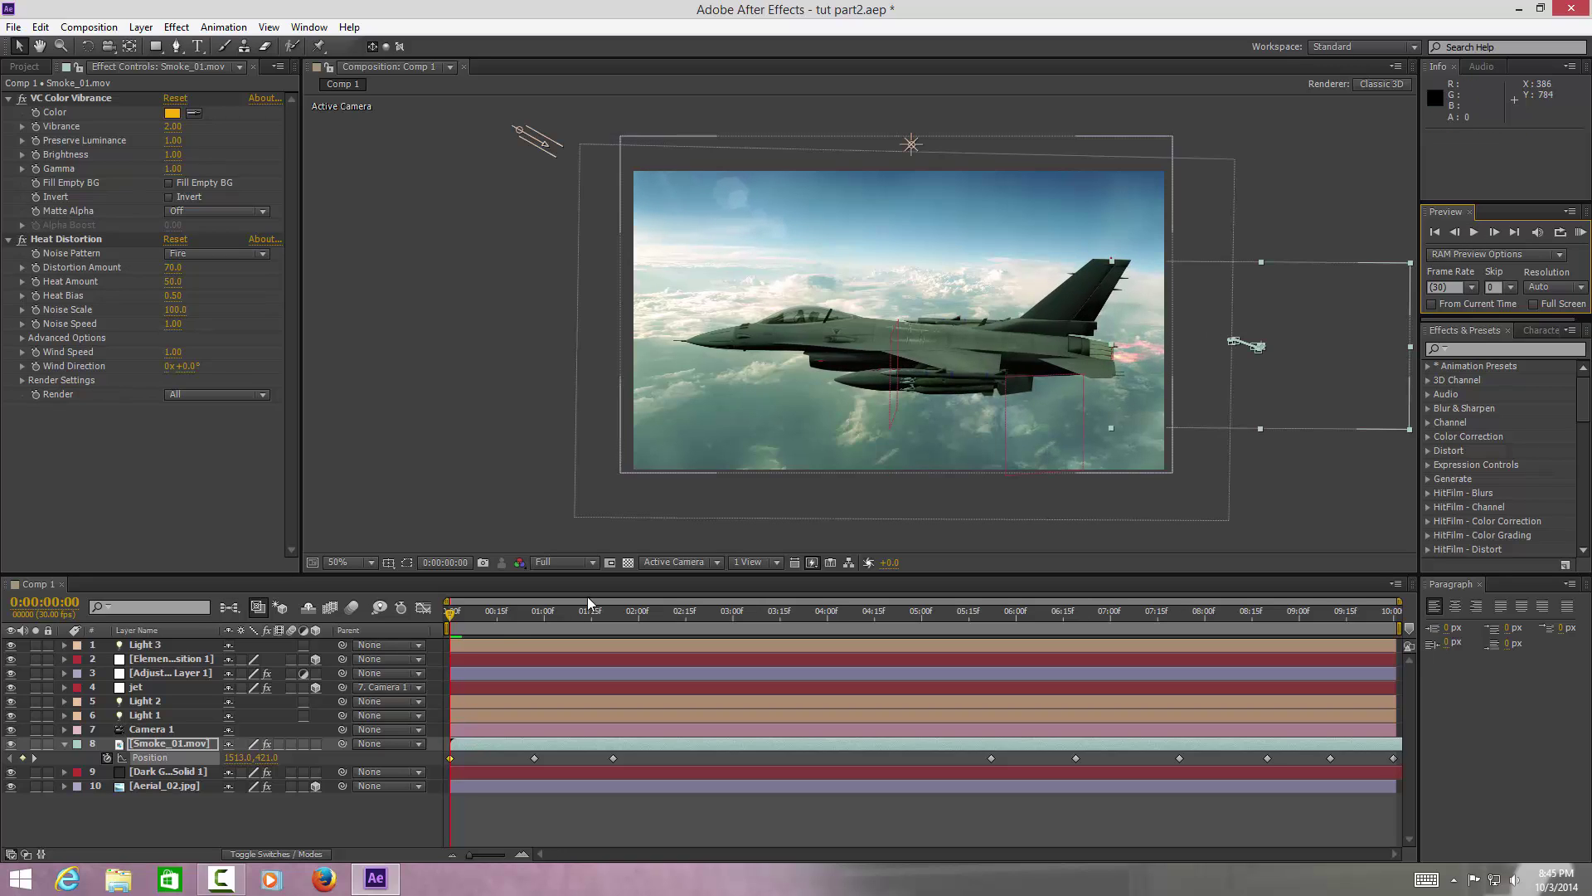
mouse_move(455, 614)
left_mouse_down()
mouse_move(500, 615)
mouse_move(449, 613)
left_mouse_up()
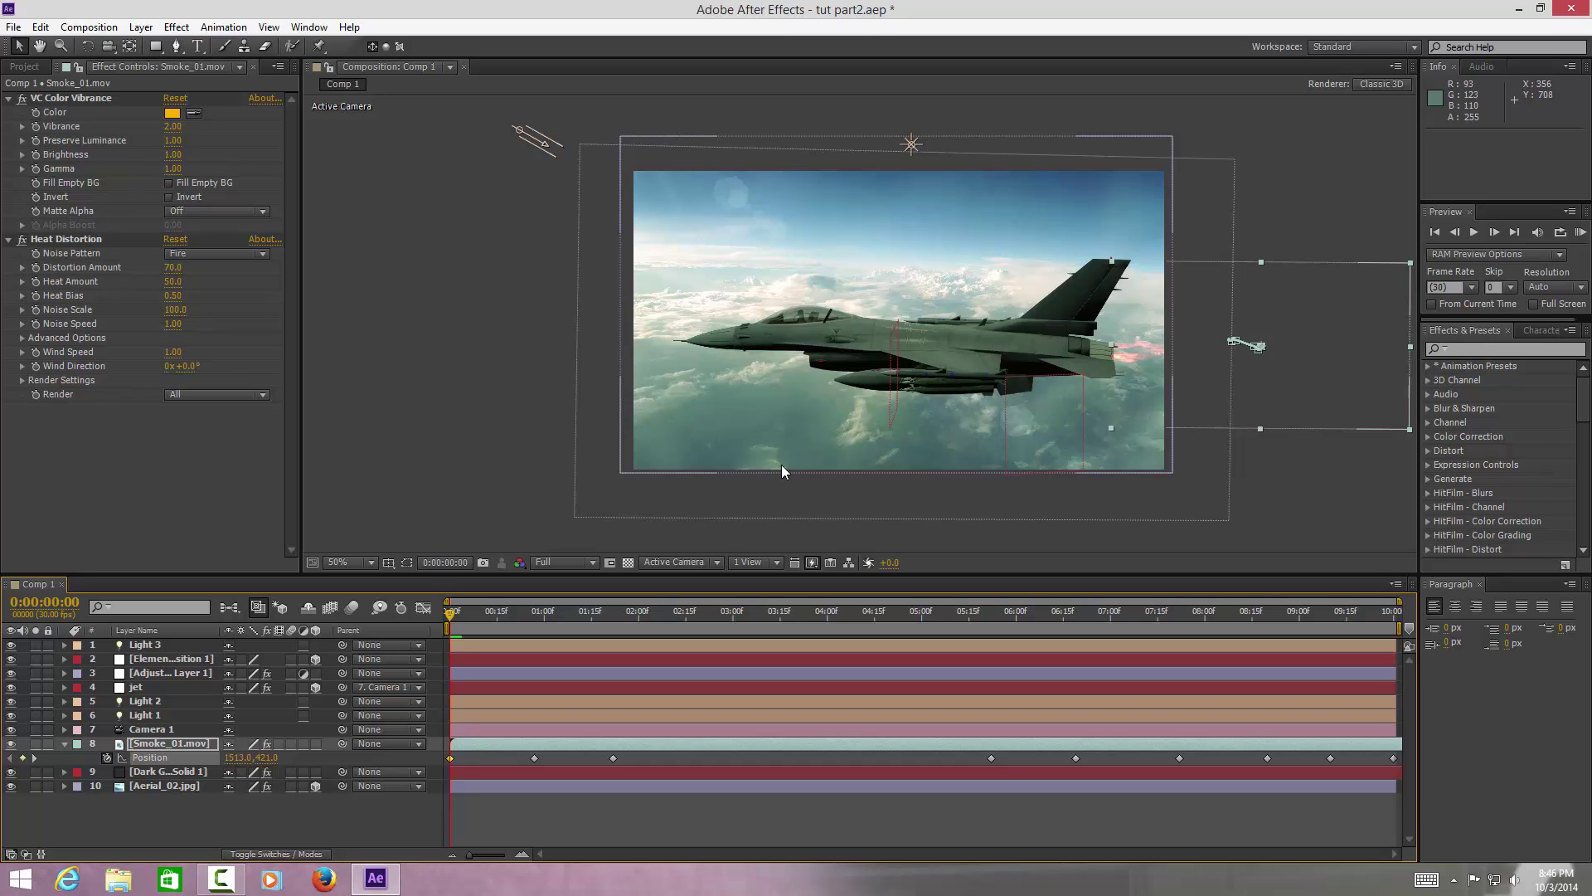
key("slash")
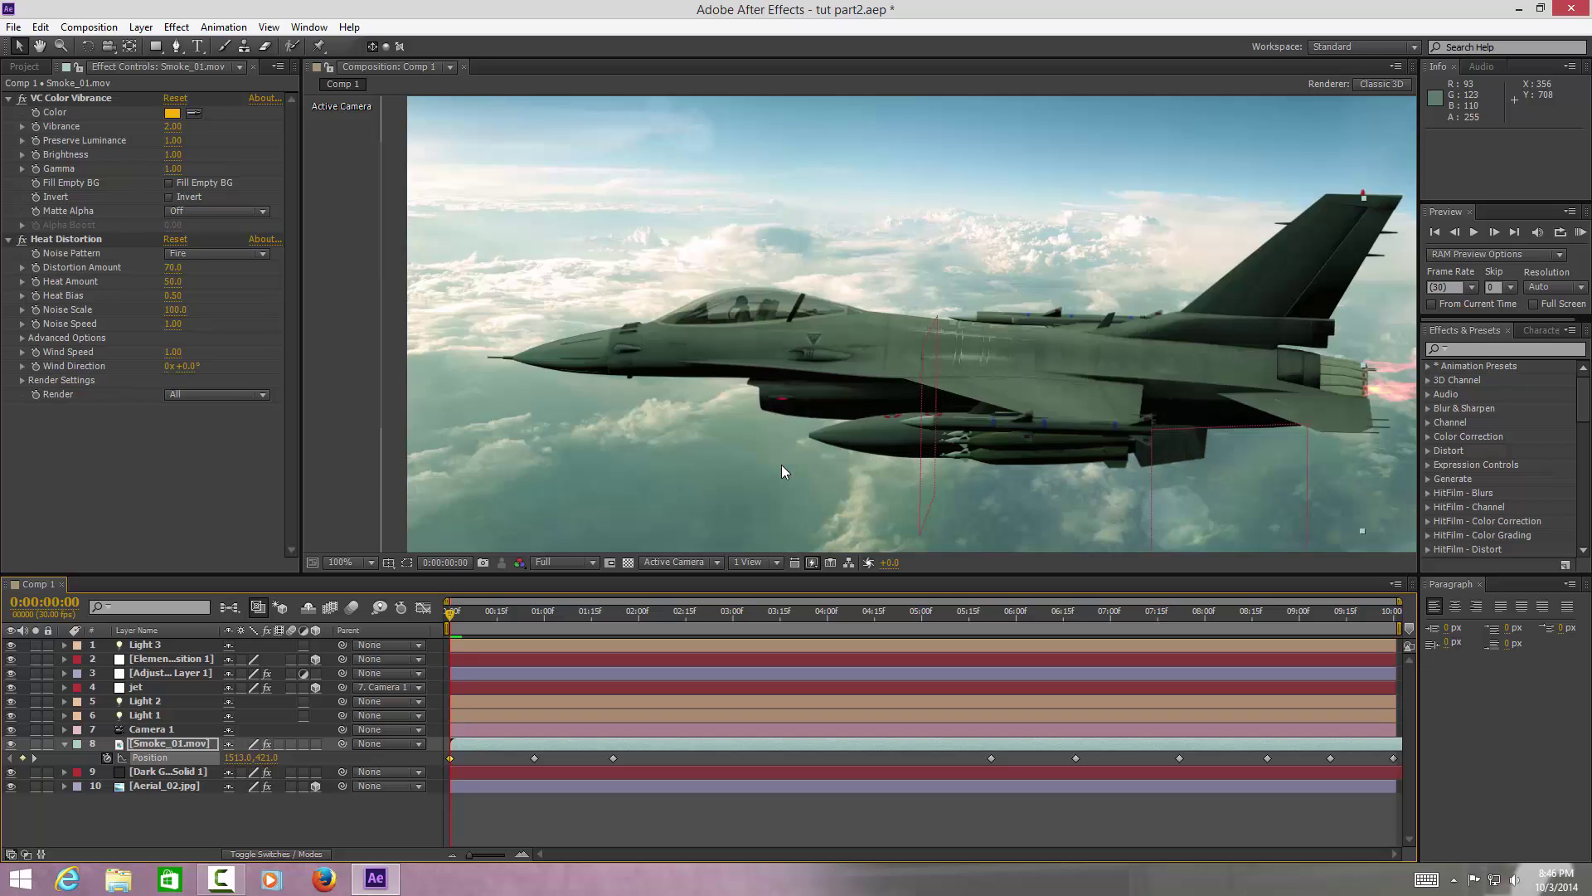
mouse_move(931, 446)
left_mouse_down()
mouse_move(919, 440)
mouse_move(935, 442)
left_mouse_up()
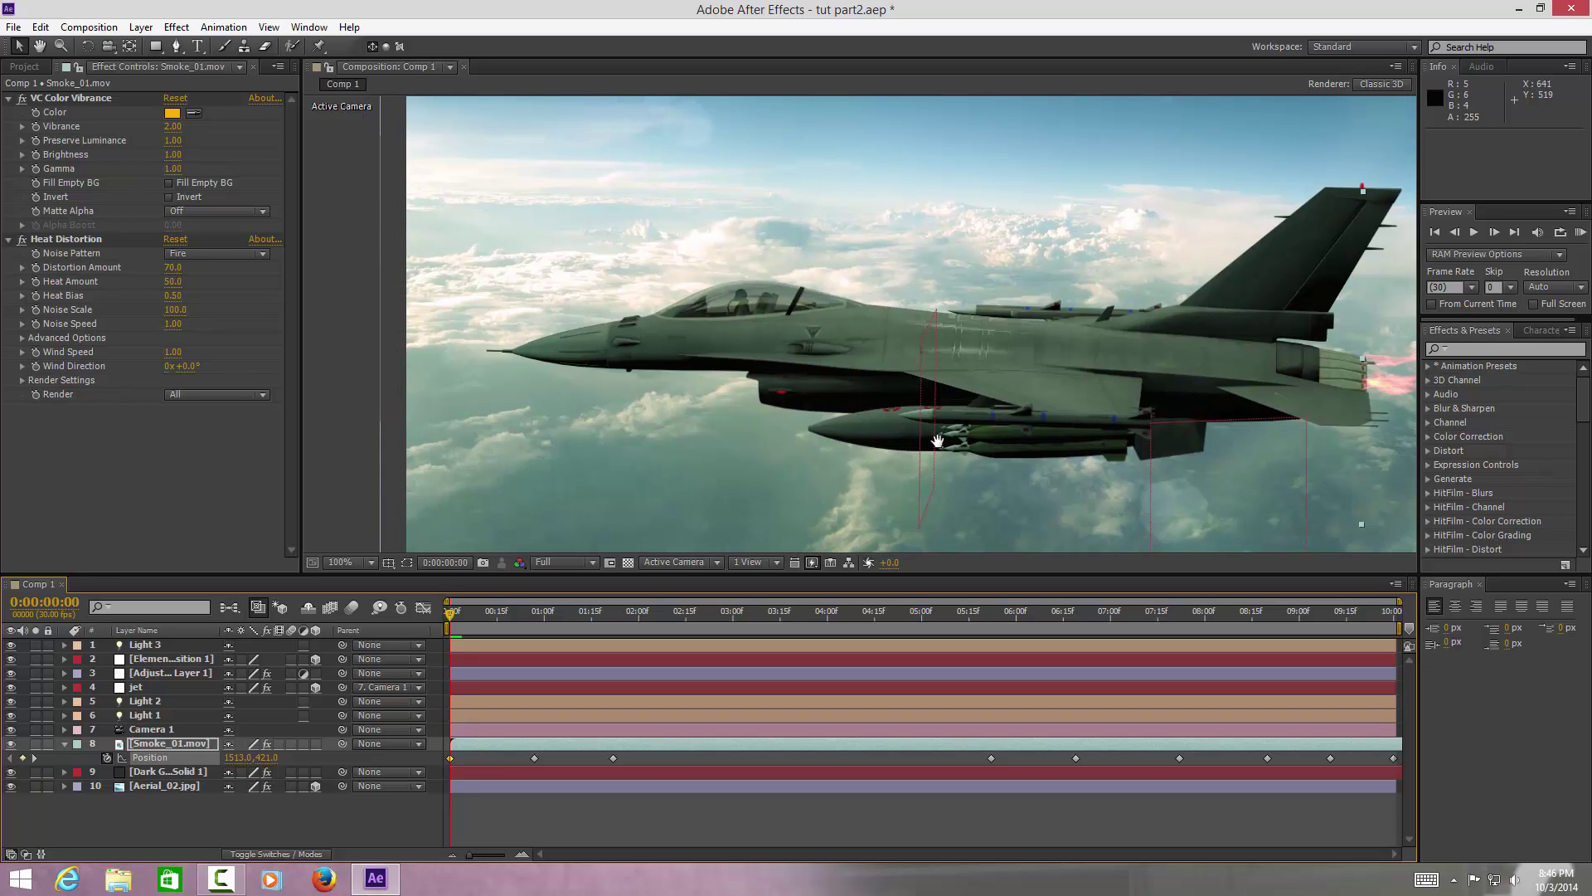
Base Adjustment Layer 1's Glow effect on the Alpha Channel and set its Glow Radius to 30
key("comma")
key("slash")
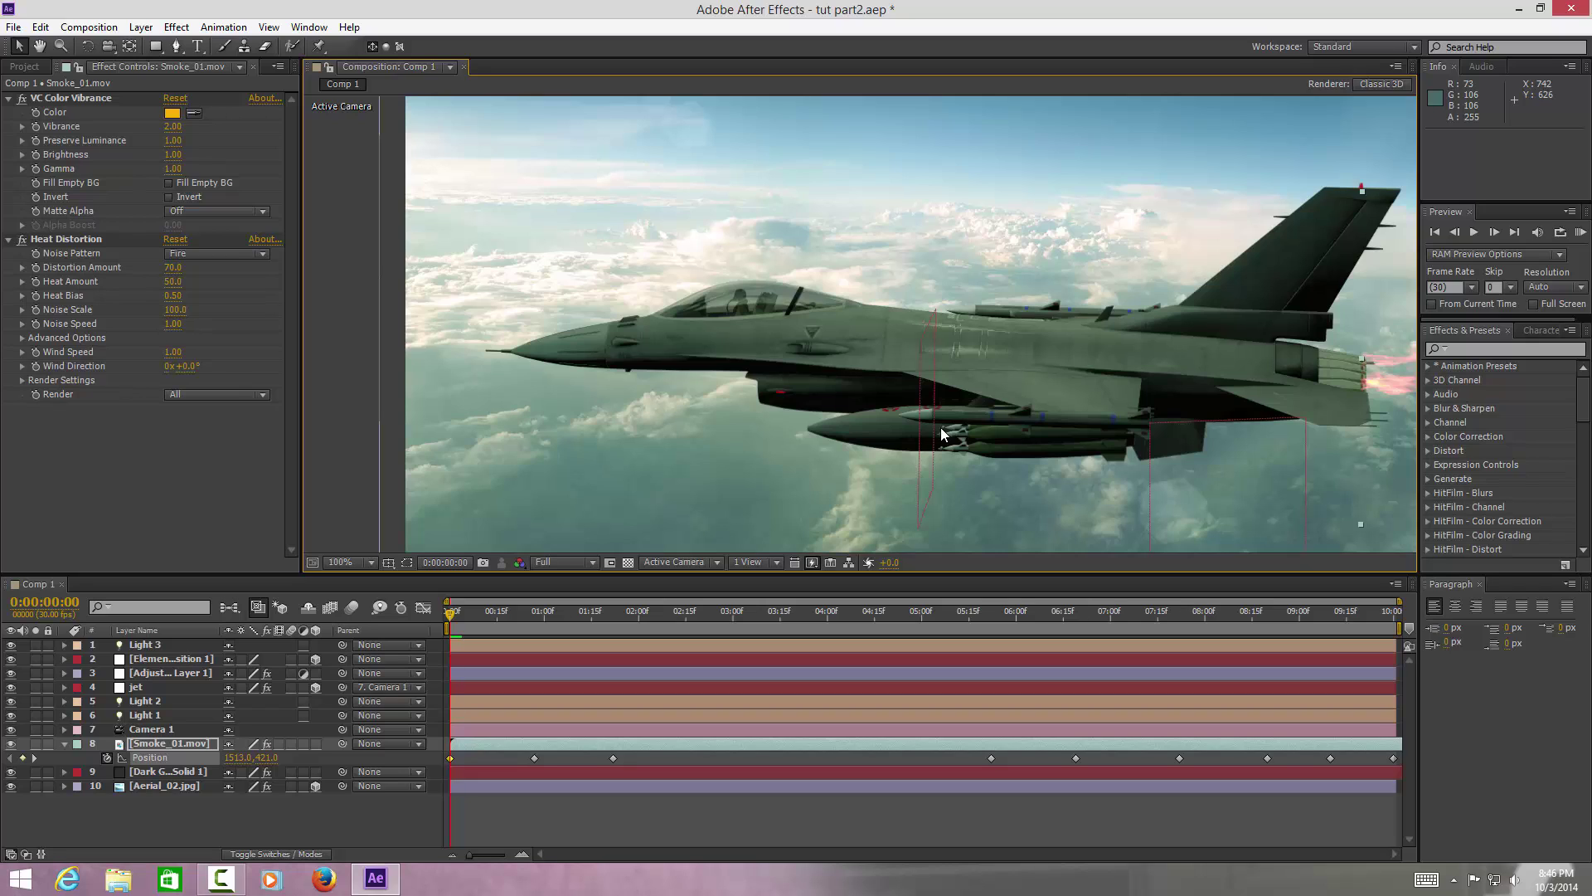
key("comma")
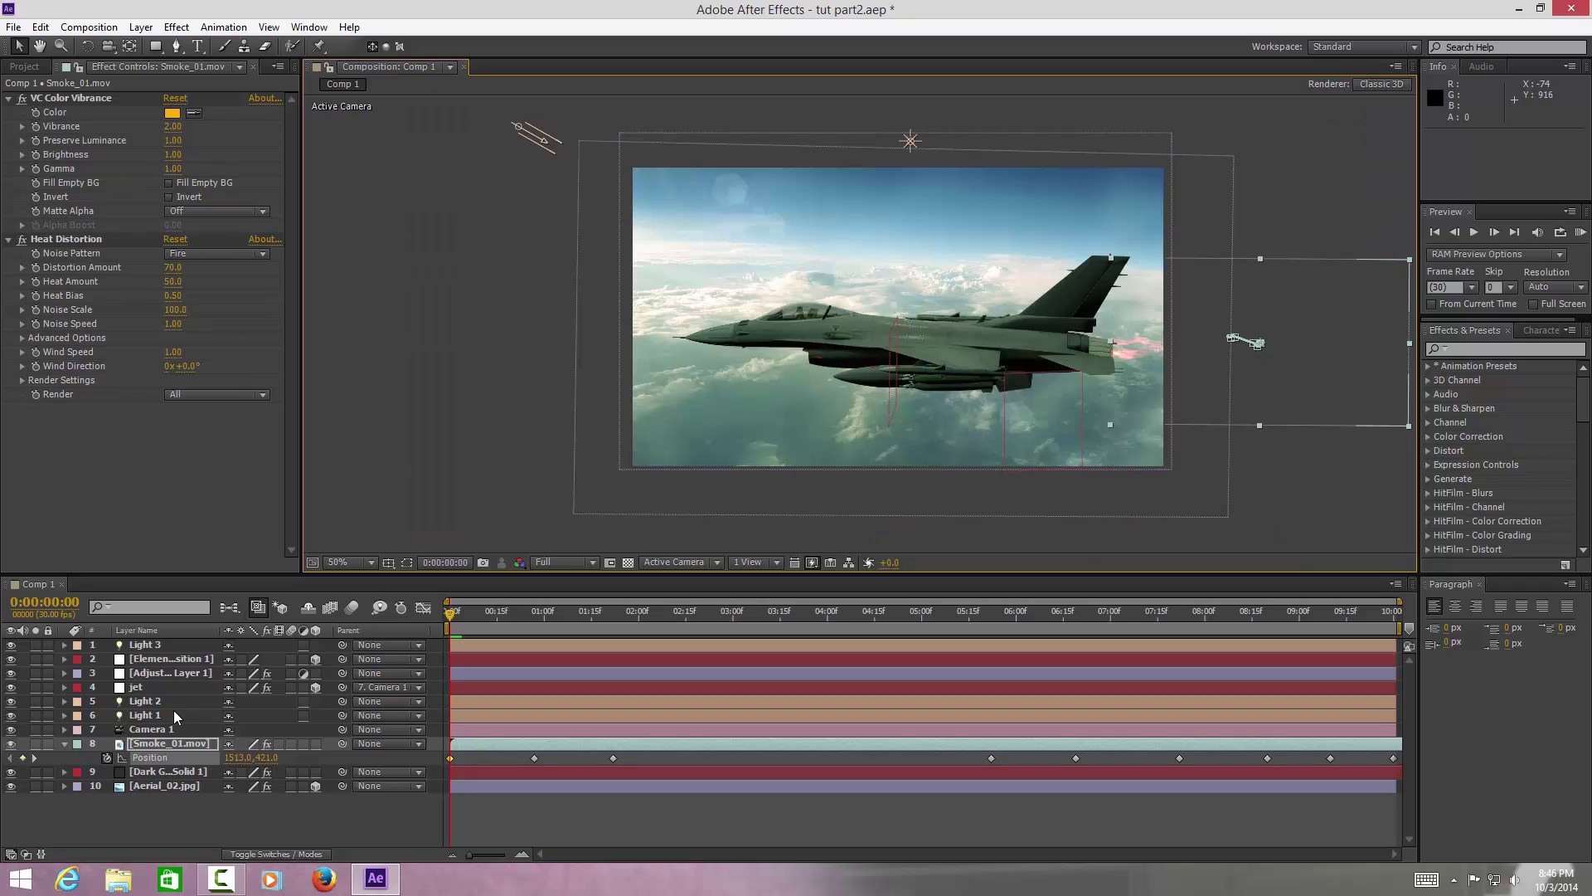
left_click(204, 673)
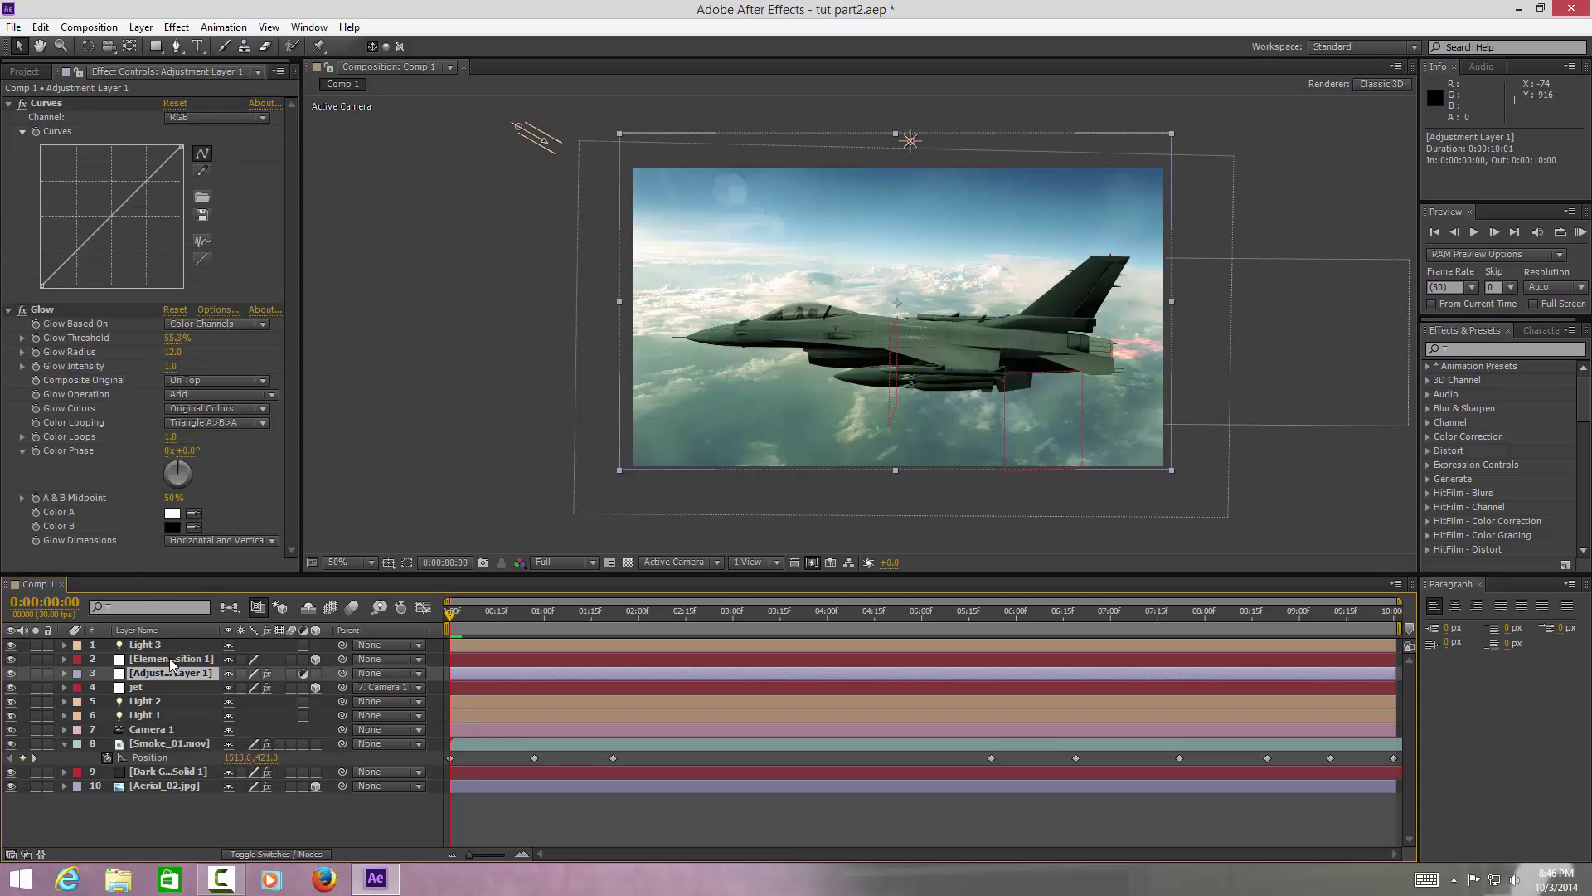
left_click(220, 324)
left_click(220, 342)
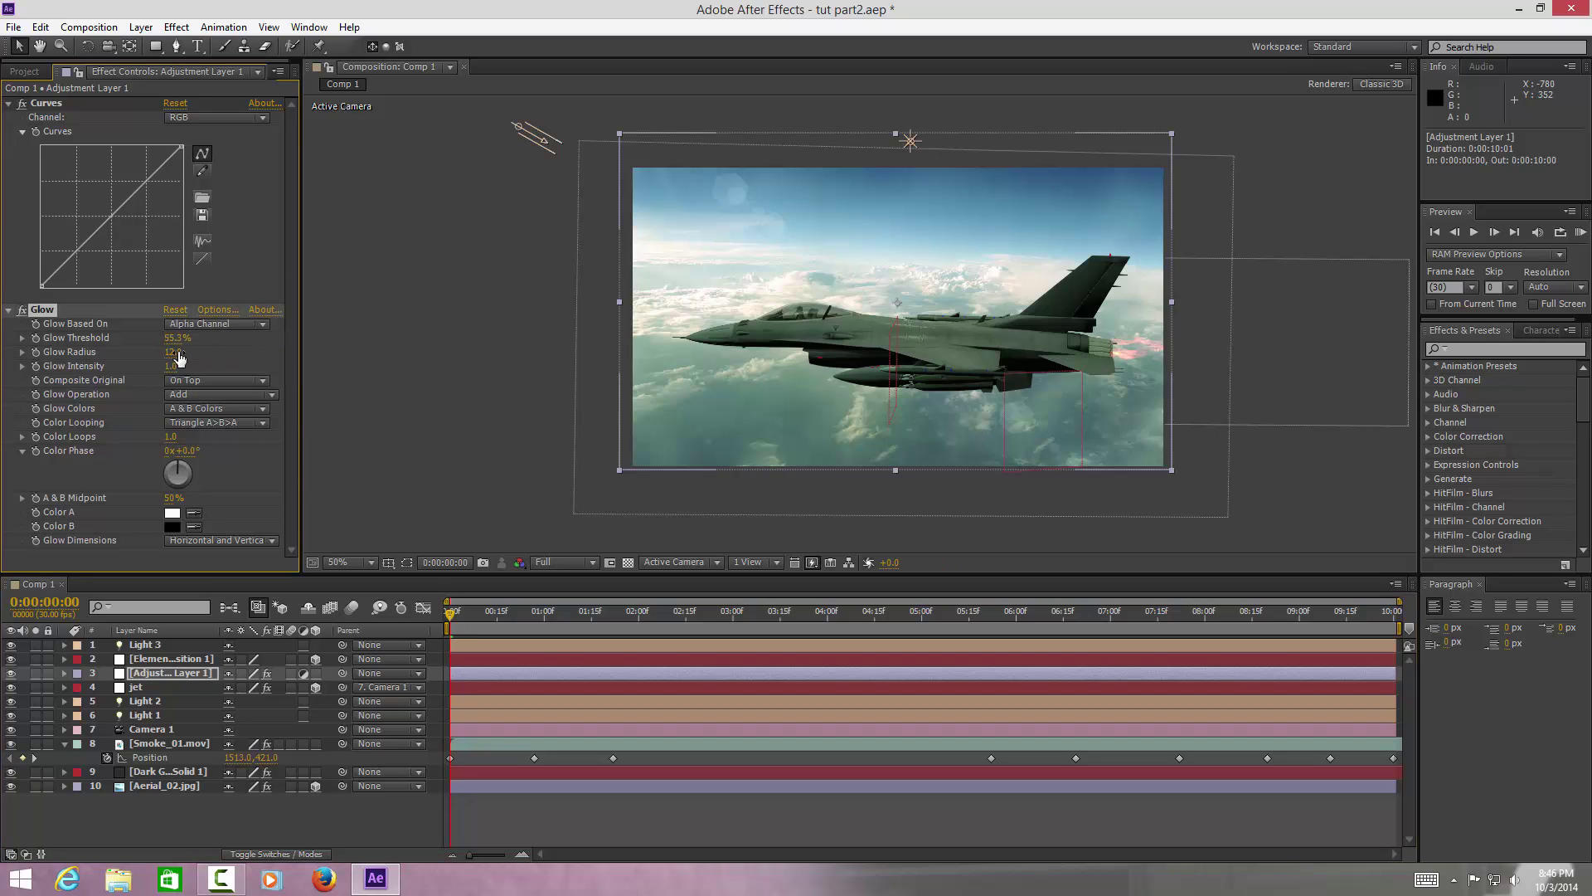
left_click_drag(177, 359, 194, 358)
Examine the glow on the jet's fuselage and exhaust both close up and in the full frame
scroll(1112, 263, "up", 2)
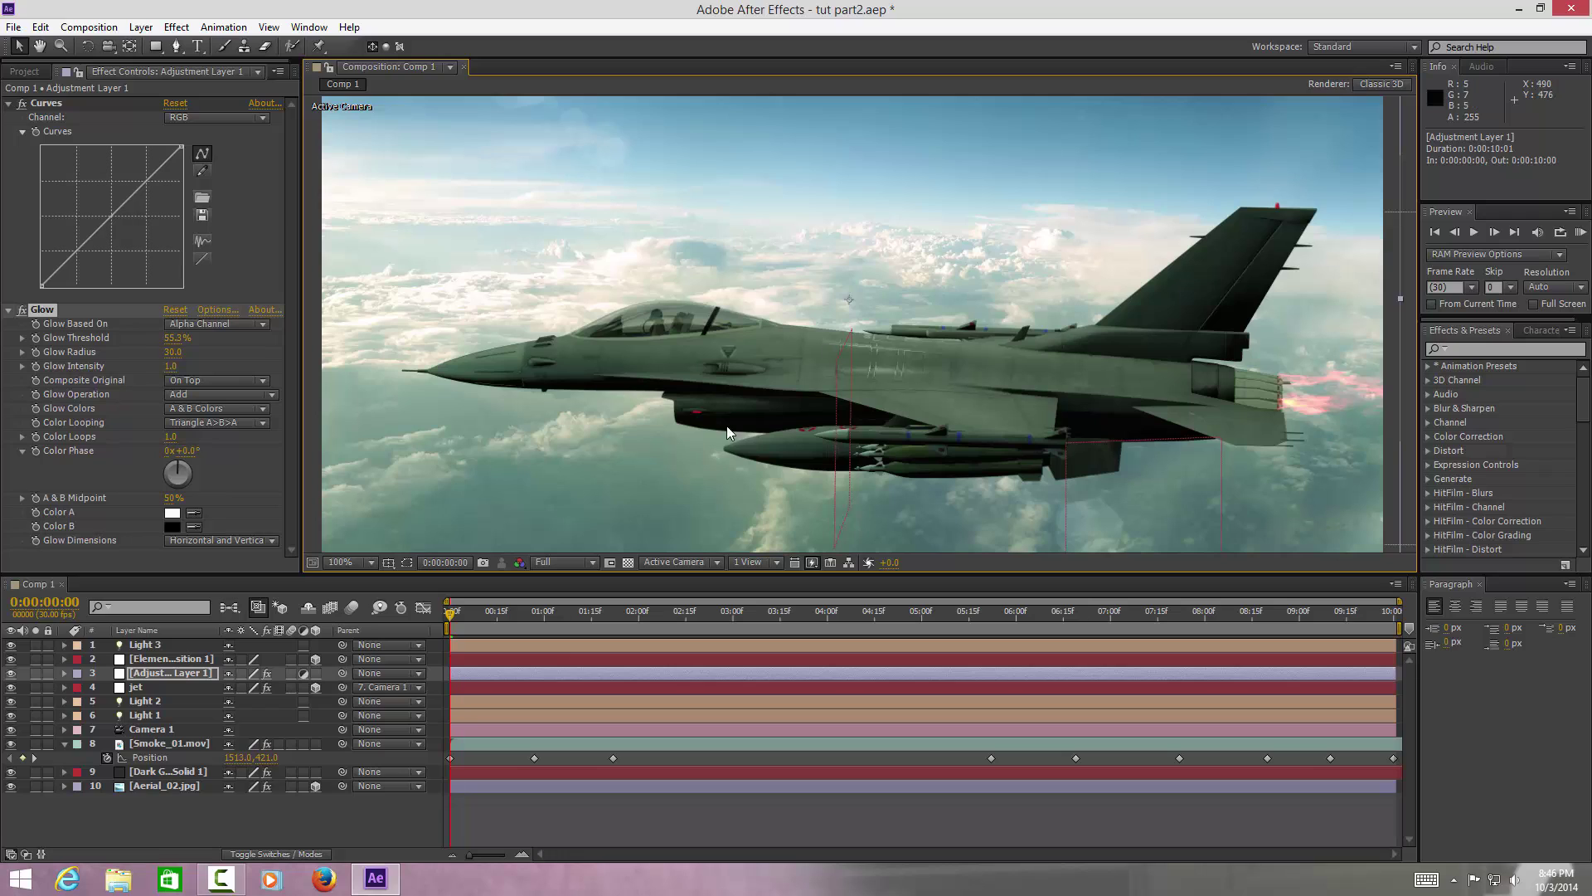
scroll(1006, 327, "down", 2)
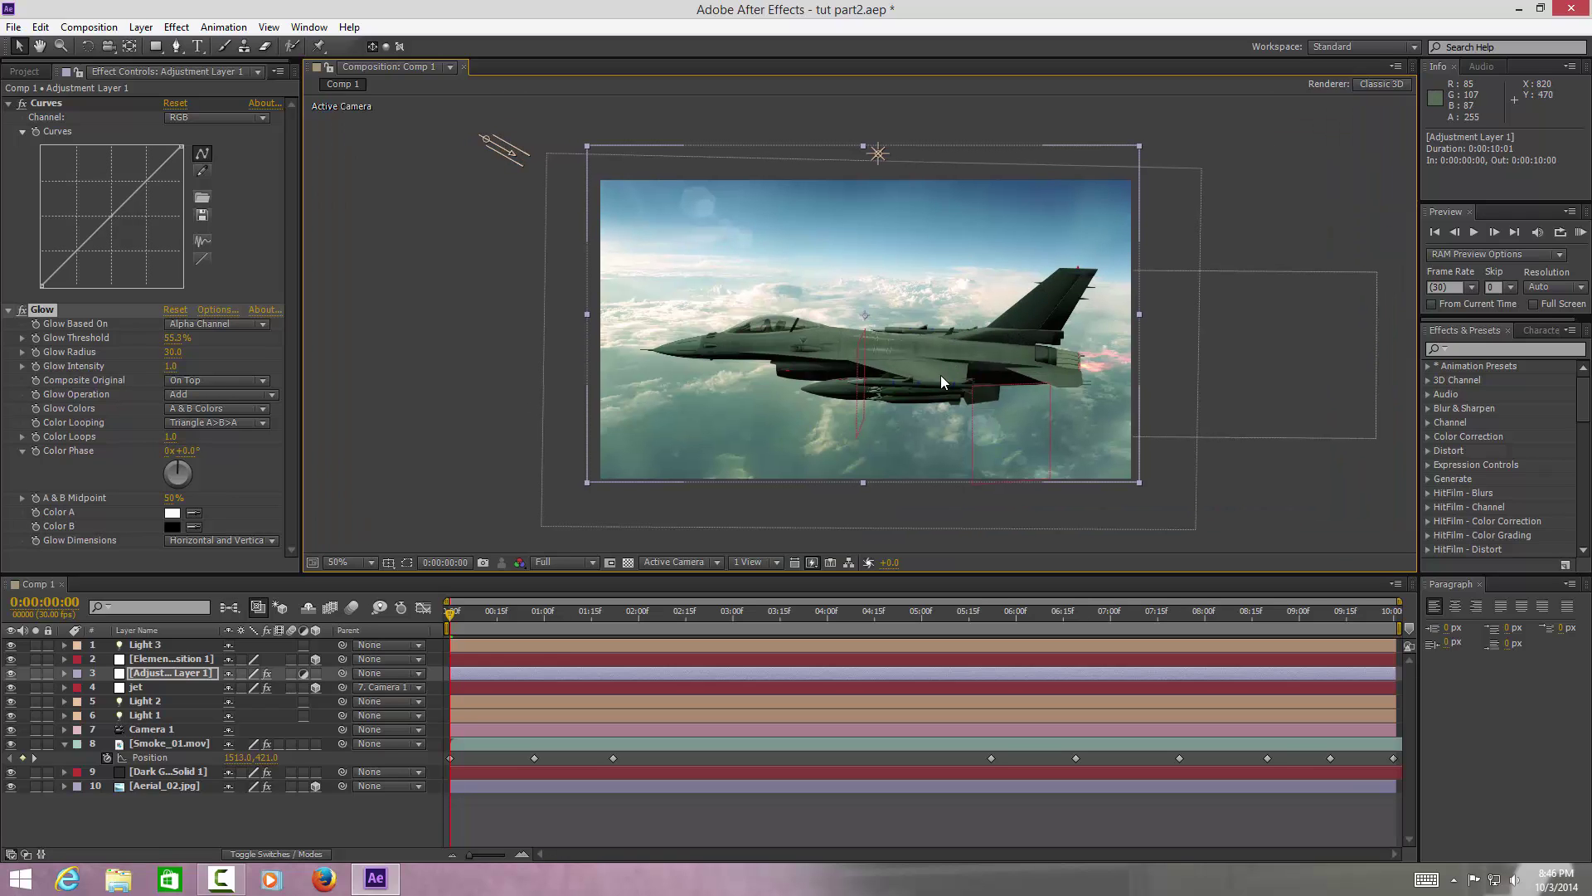
scroll(941, 375, "up", 2)
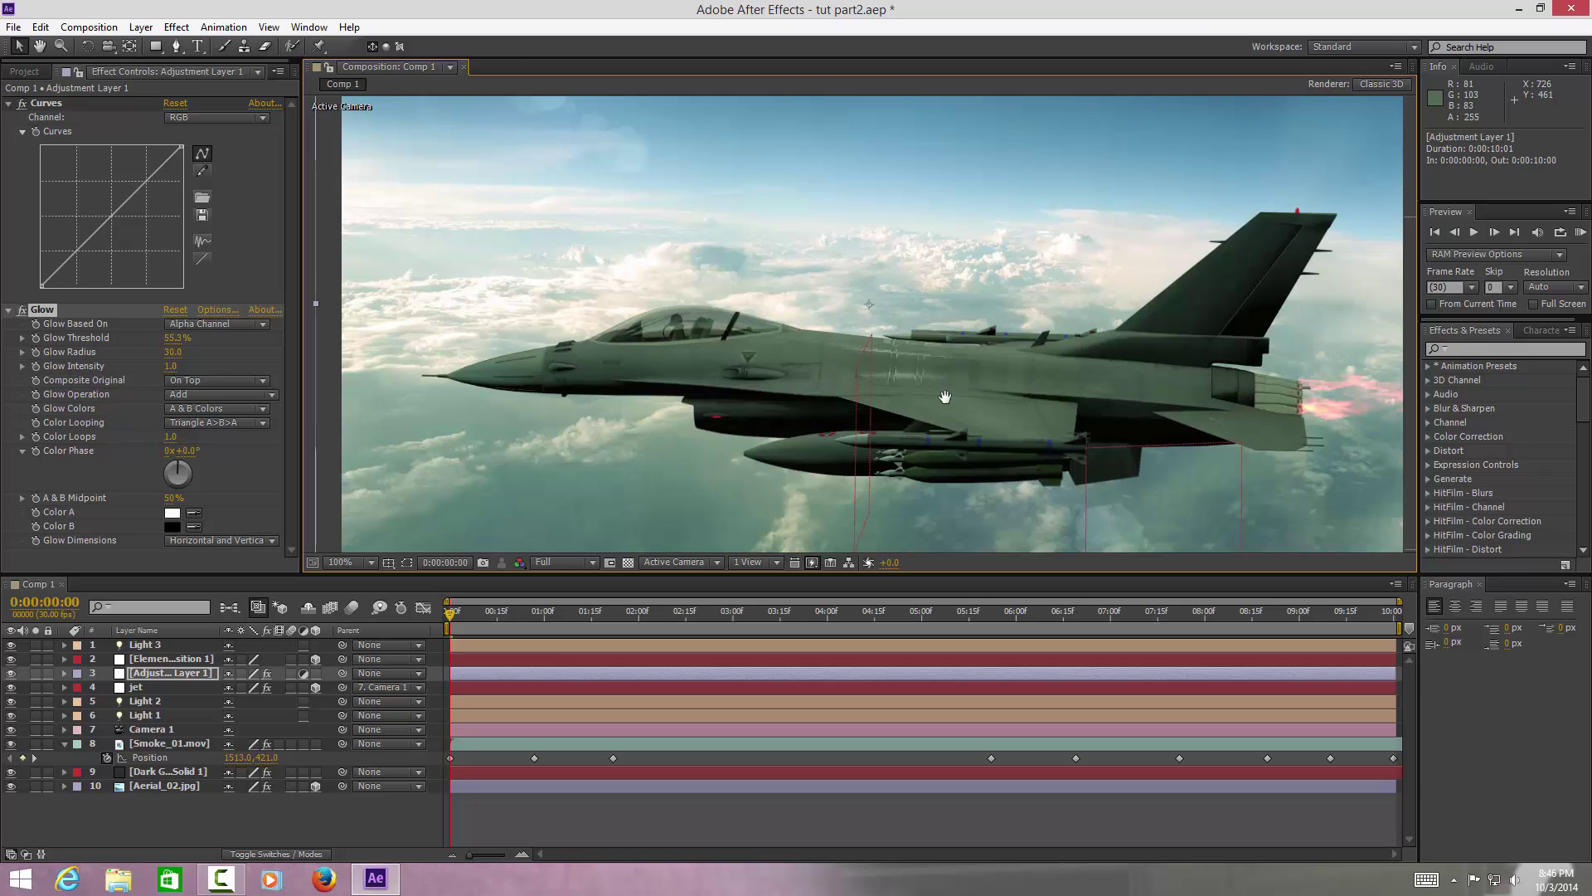
left_click_drag(945, 397, 937, 422)
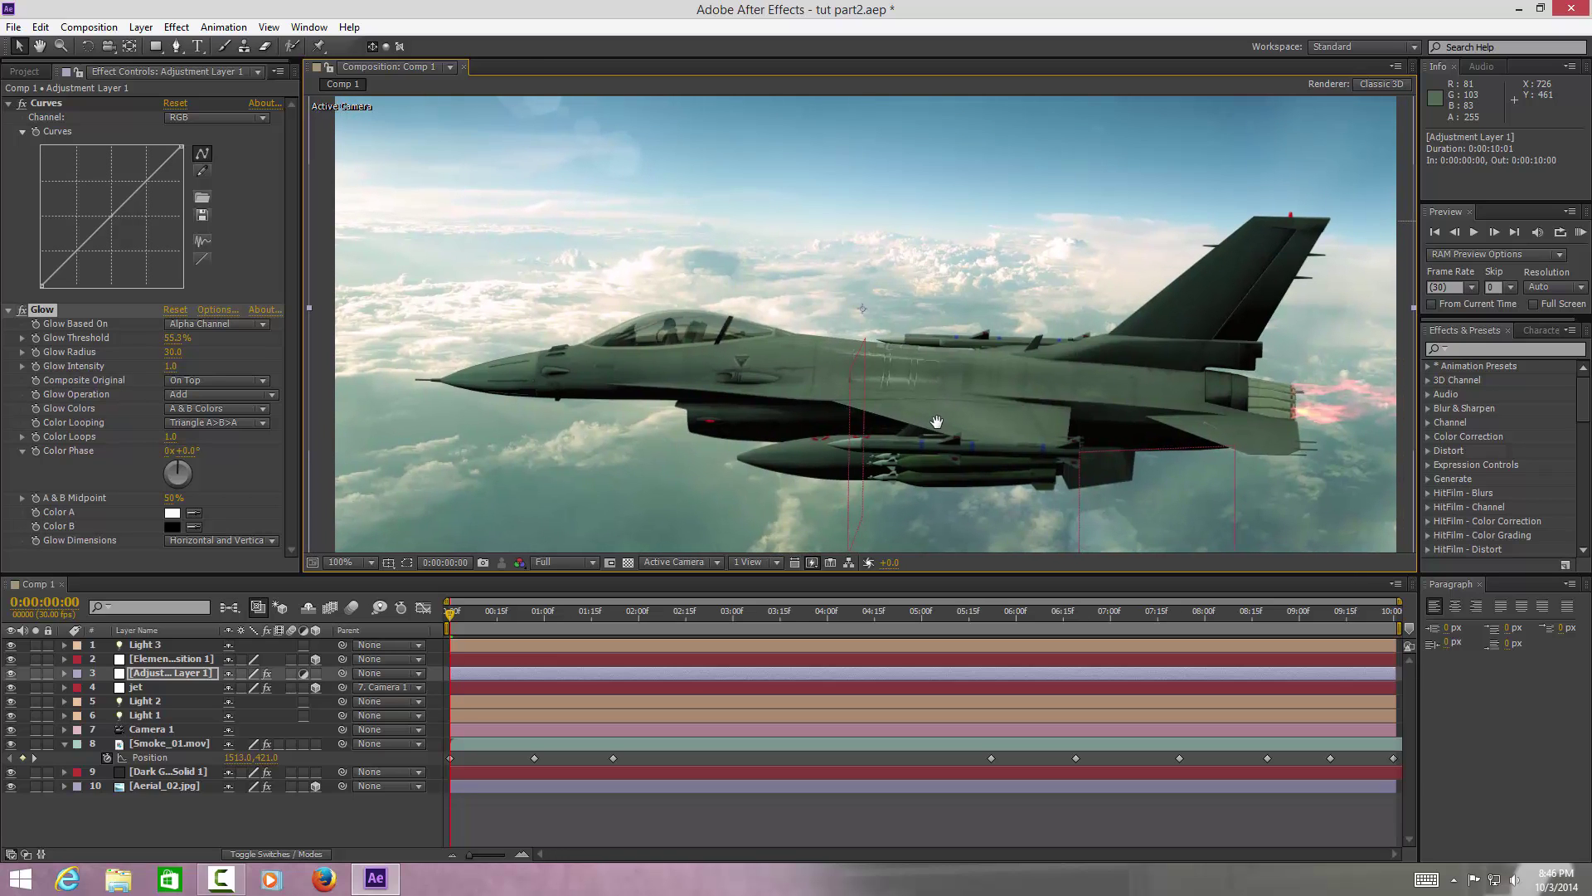
scroll(937, 422, "up", 2)
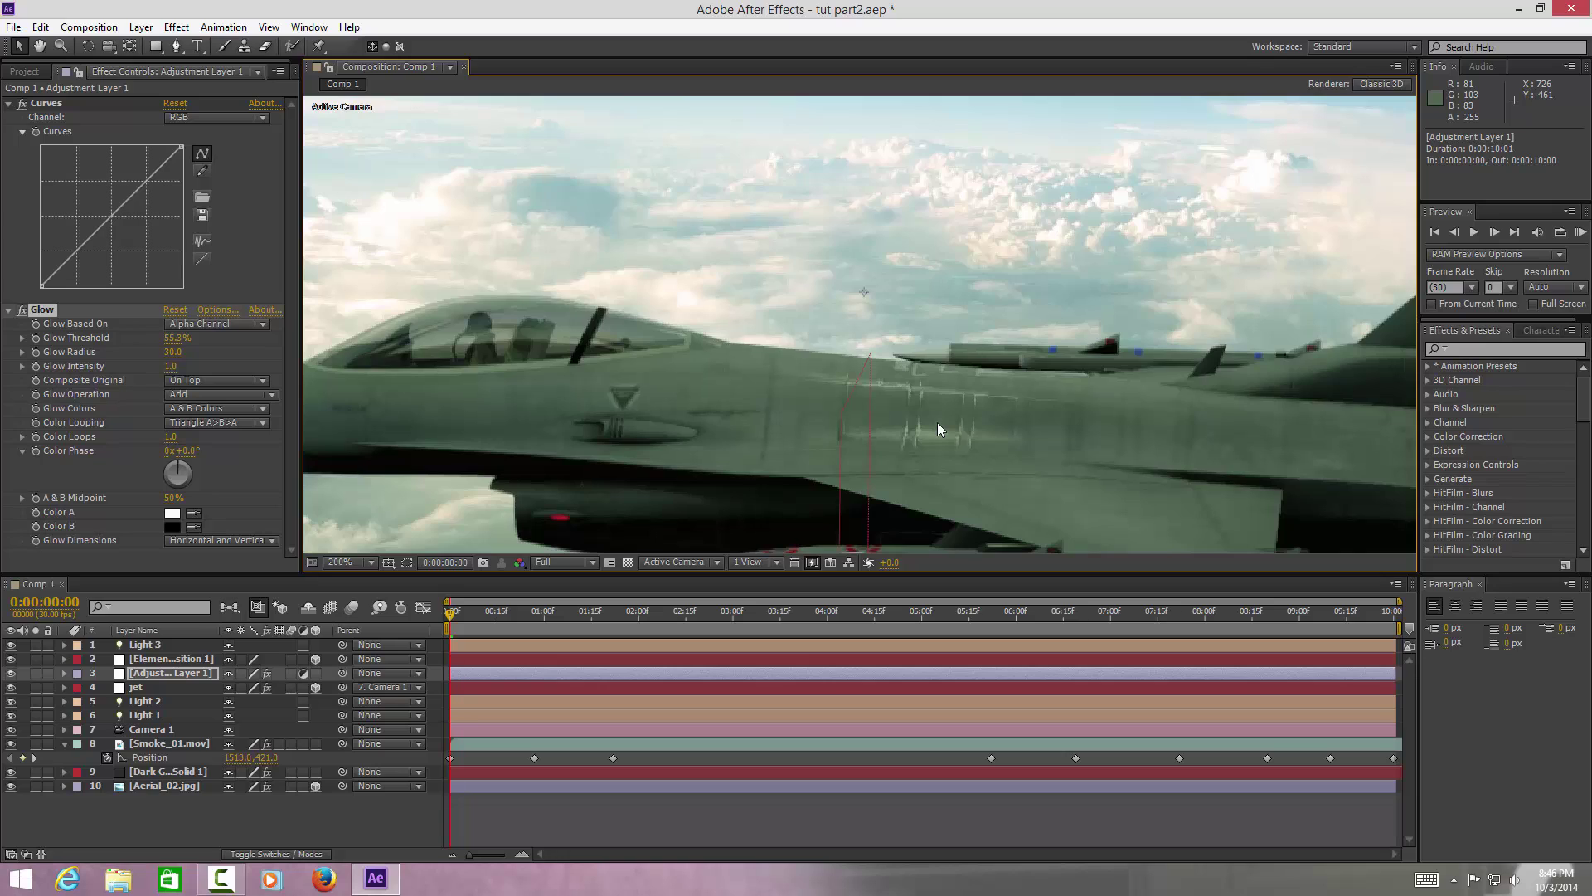
scroll(937, 422, "down", 2)
left_click_drag(939, 408, 932, 388)
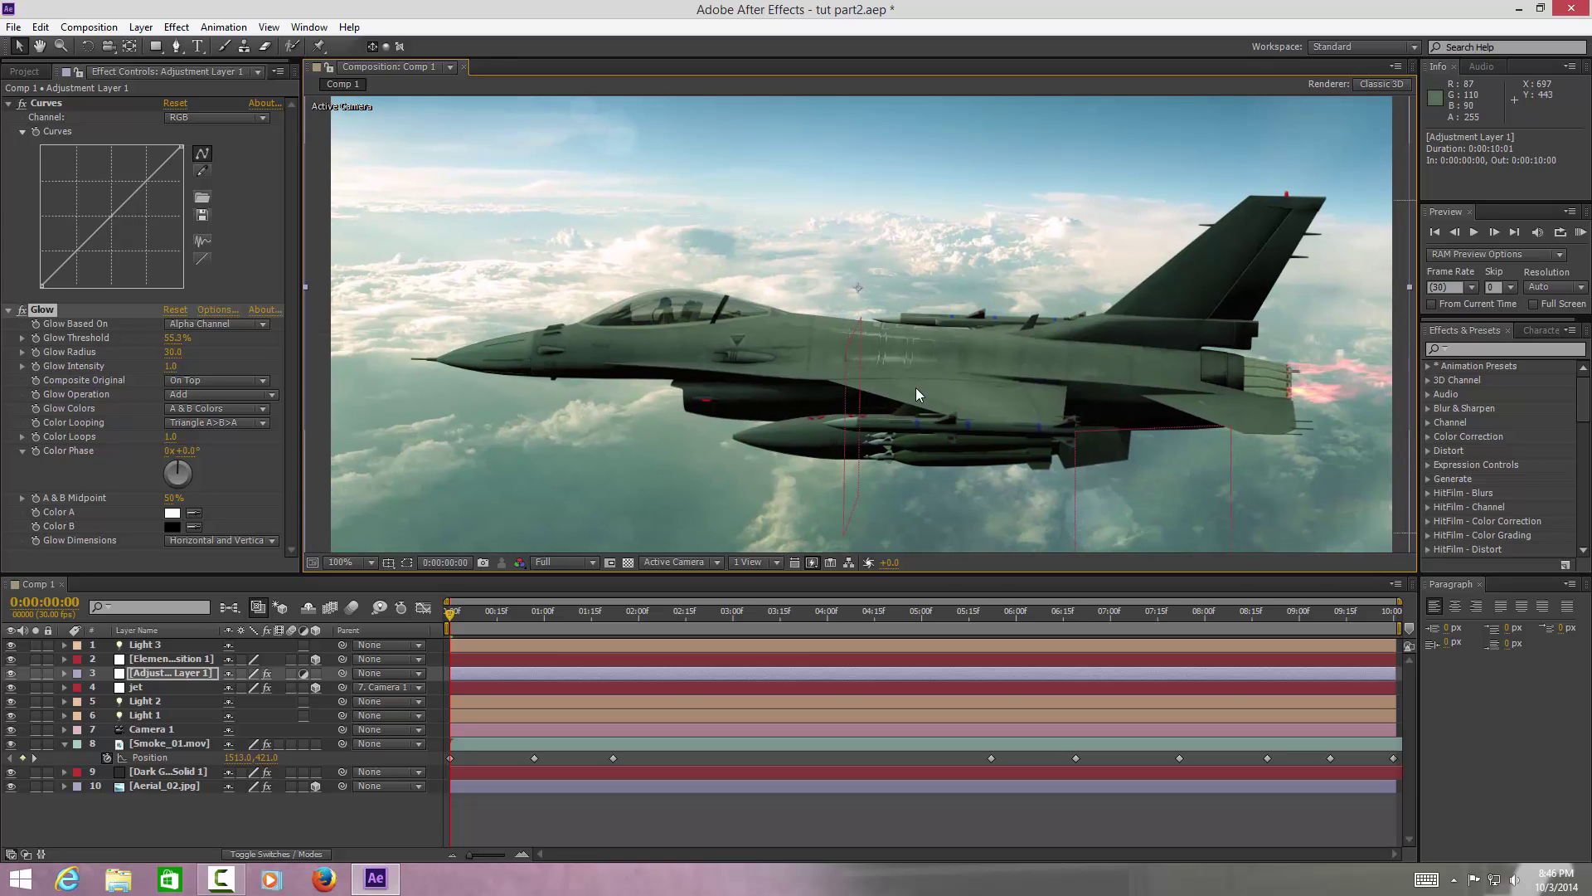
scroll(920, 390, "down", 2)
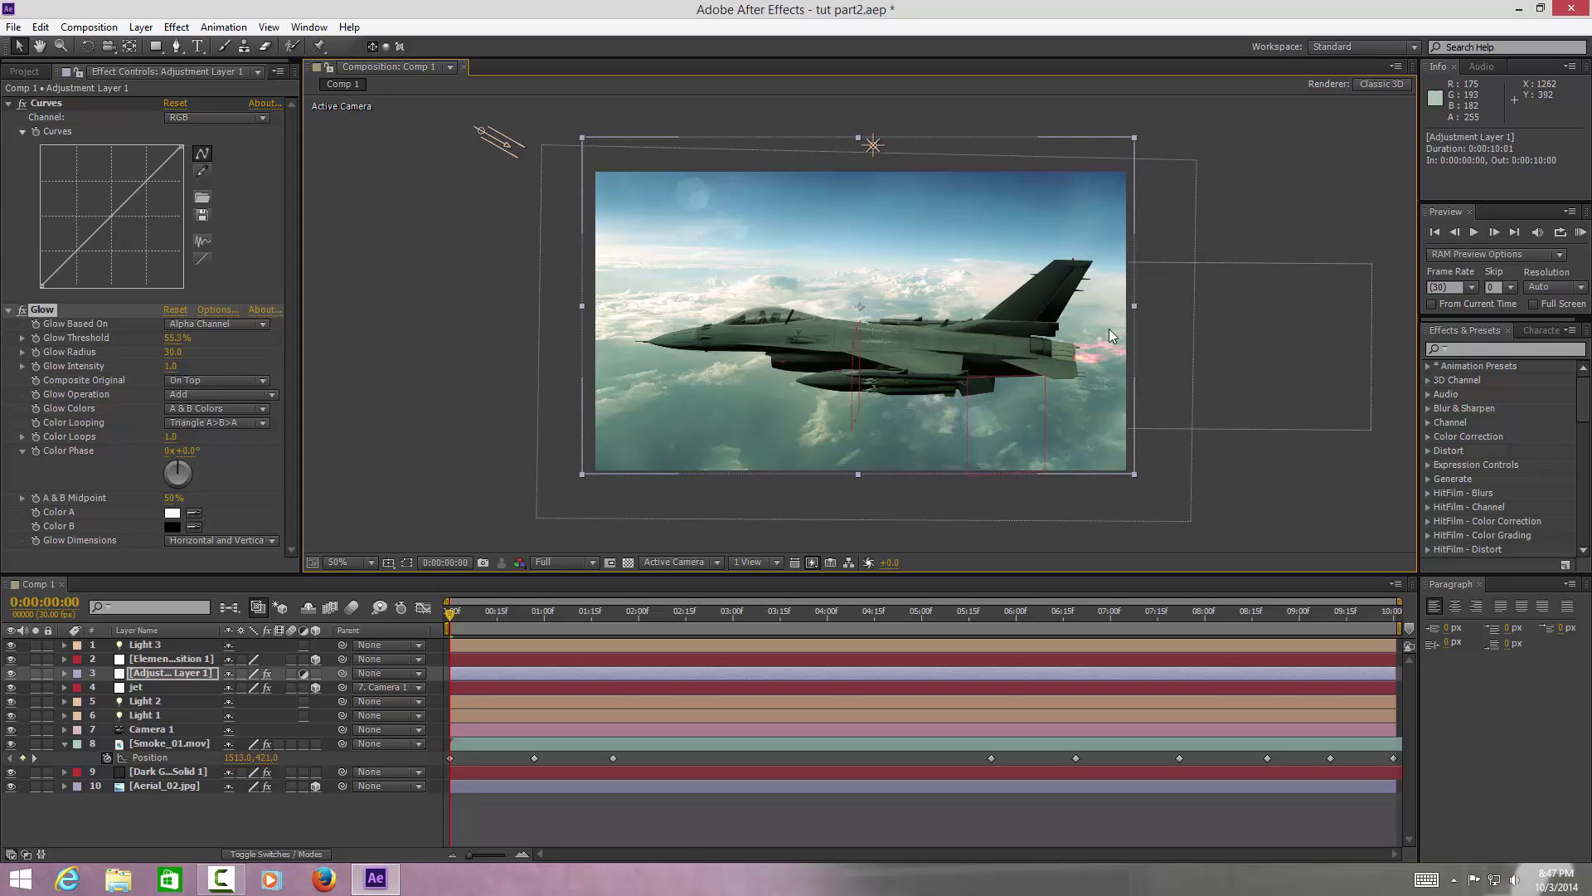